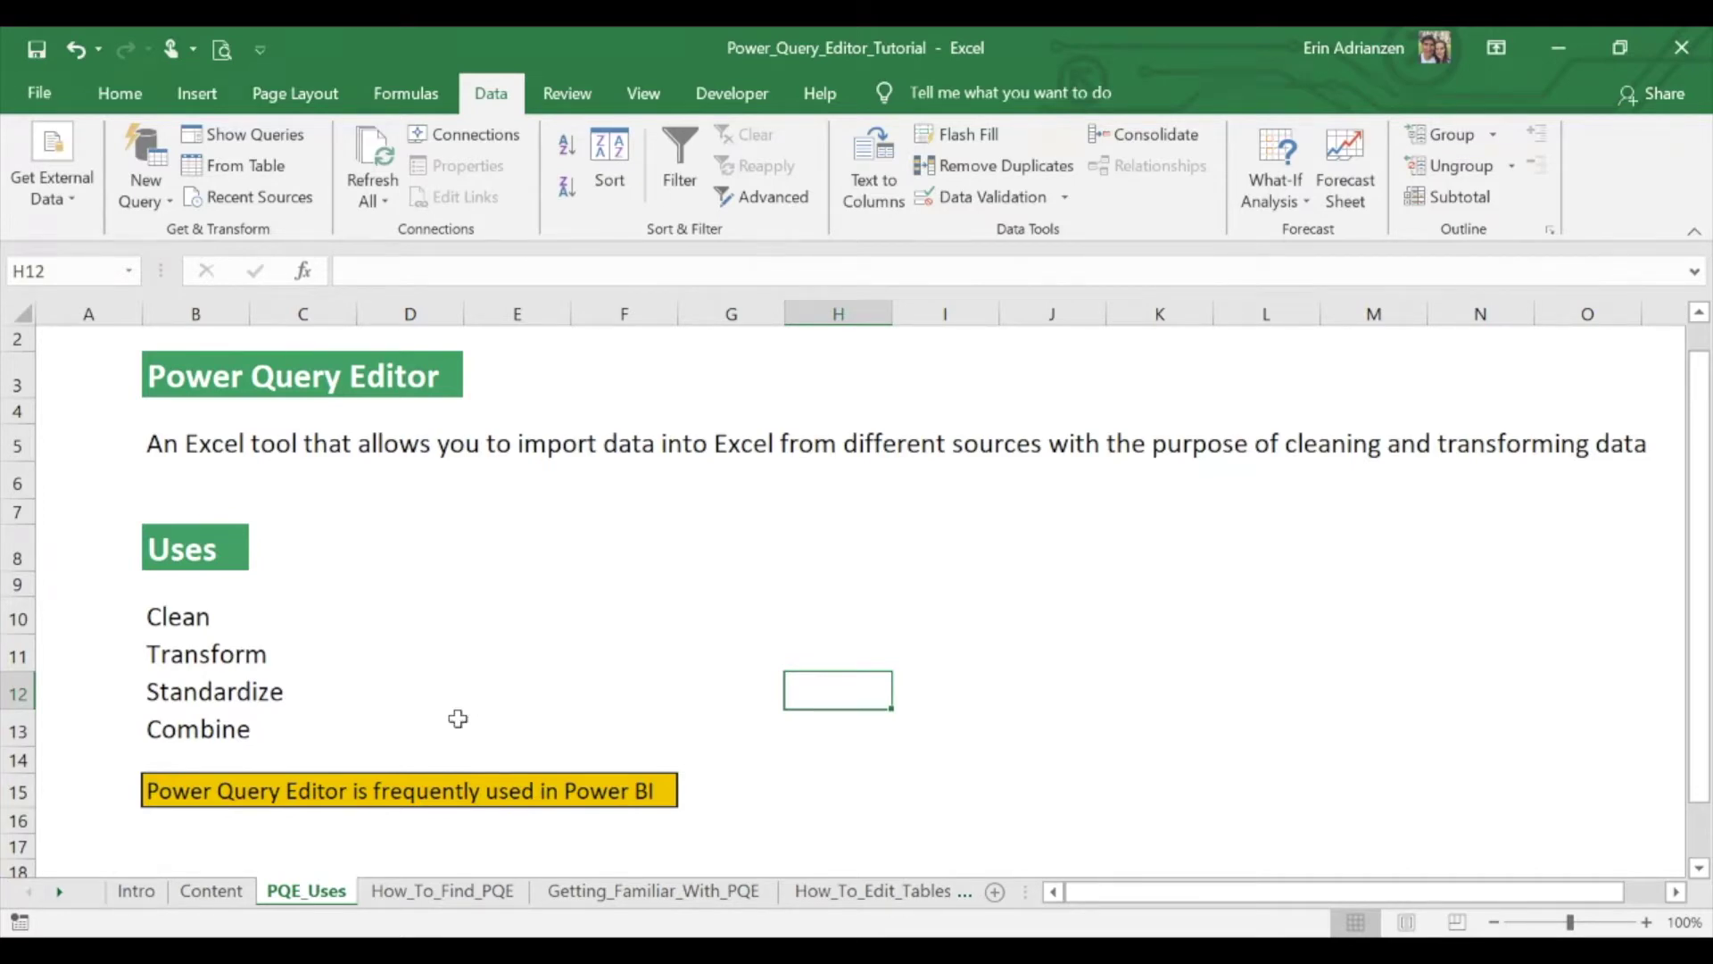
- From the How_To_Find_PQE sheet, open the Total_Population table of the Total_population_with_projections workbook in Power Query Editor, and close the editor without keeping the query
left_click(450, 891)
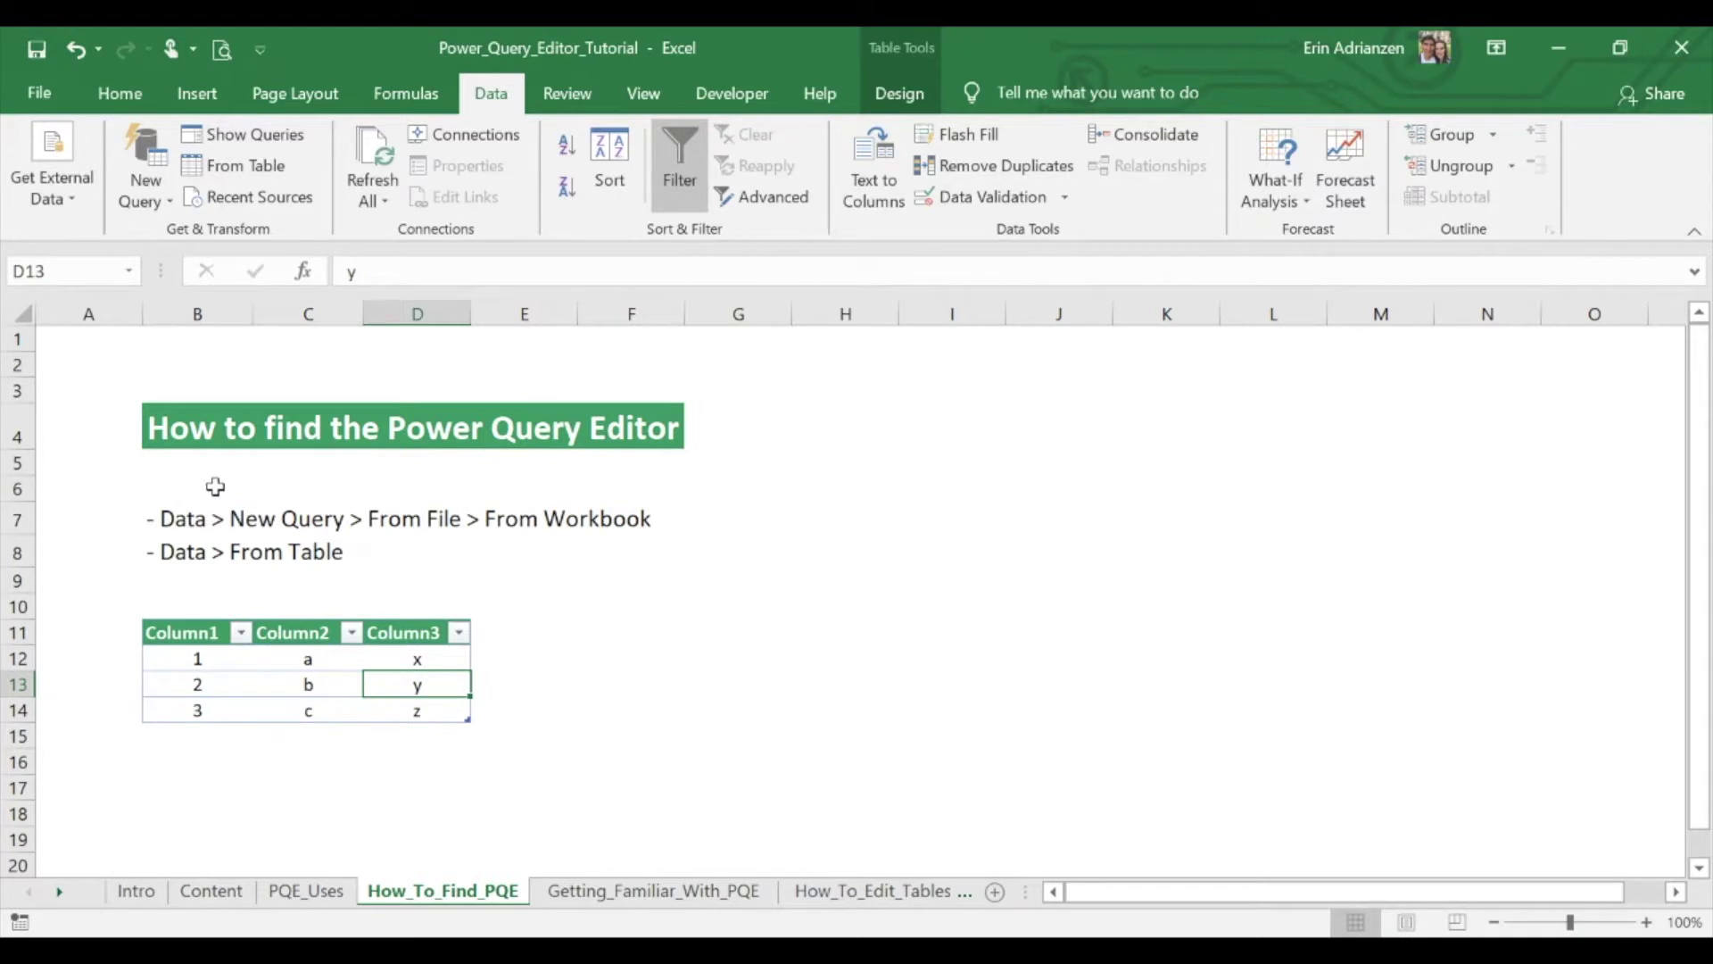
left_click(162, 201)
mouse_move(220, 252)
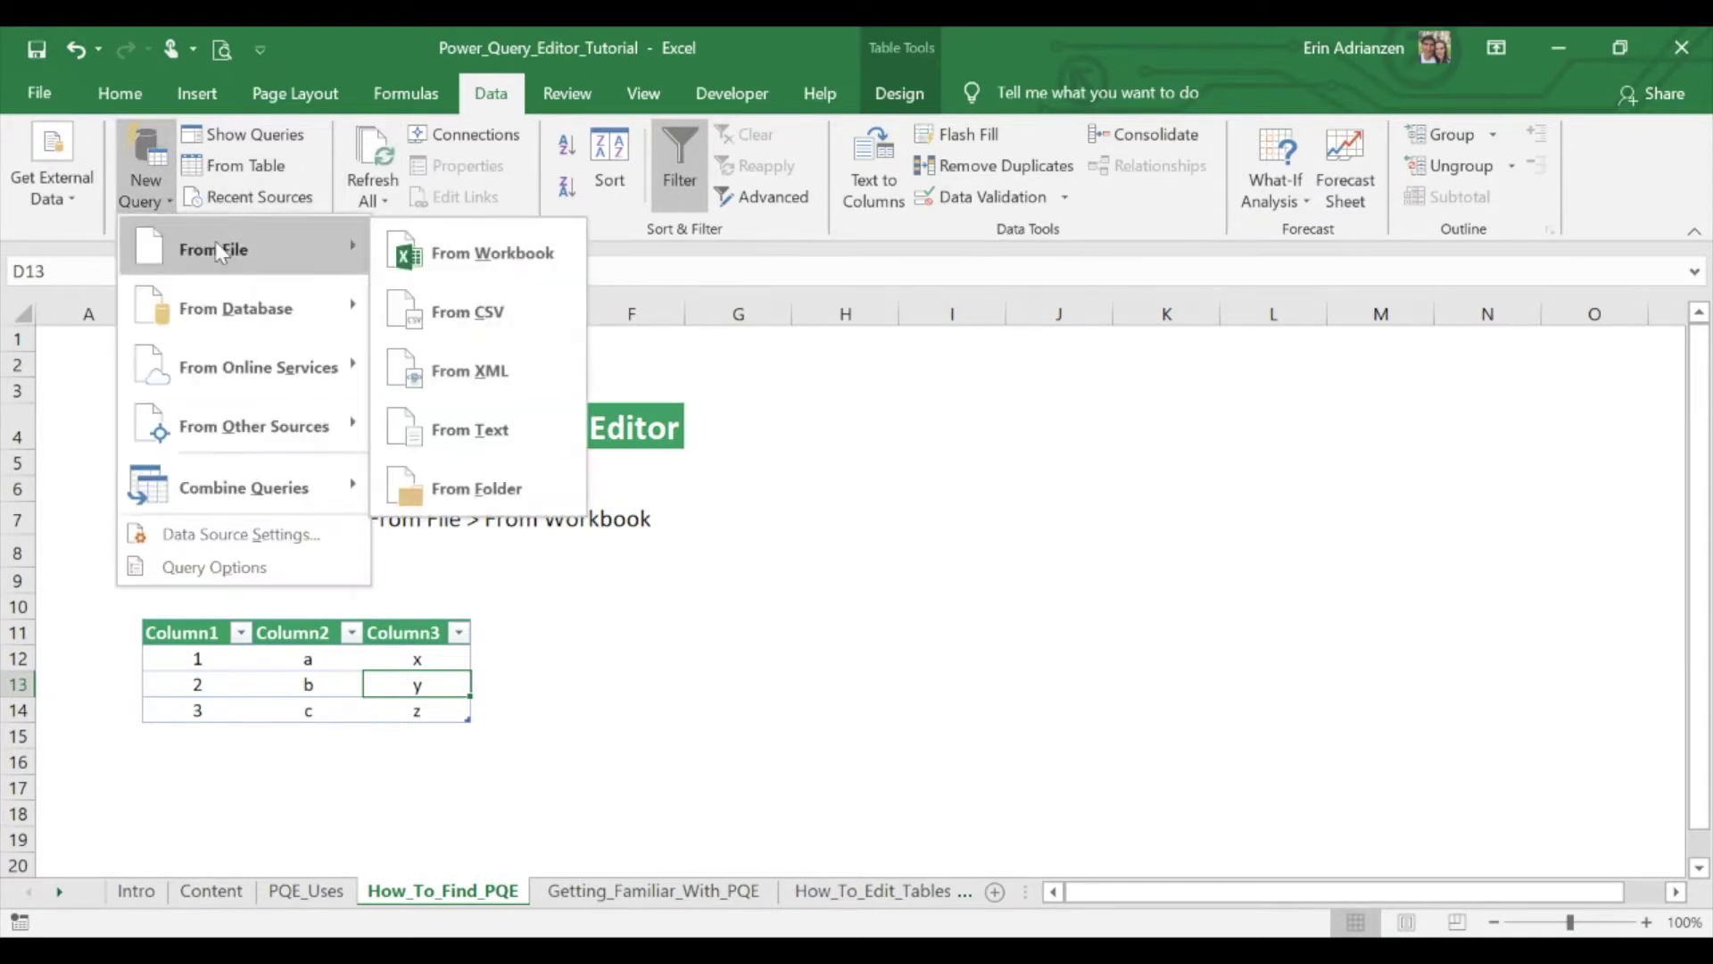
left_click(473, 254)
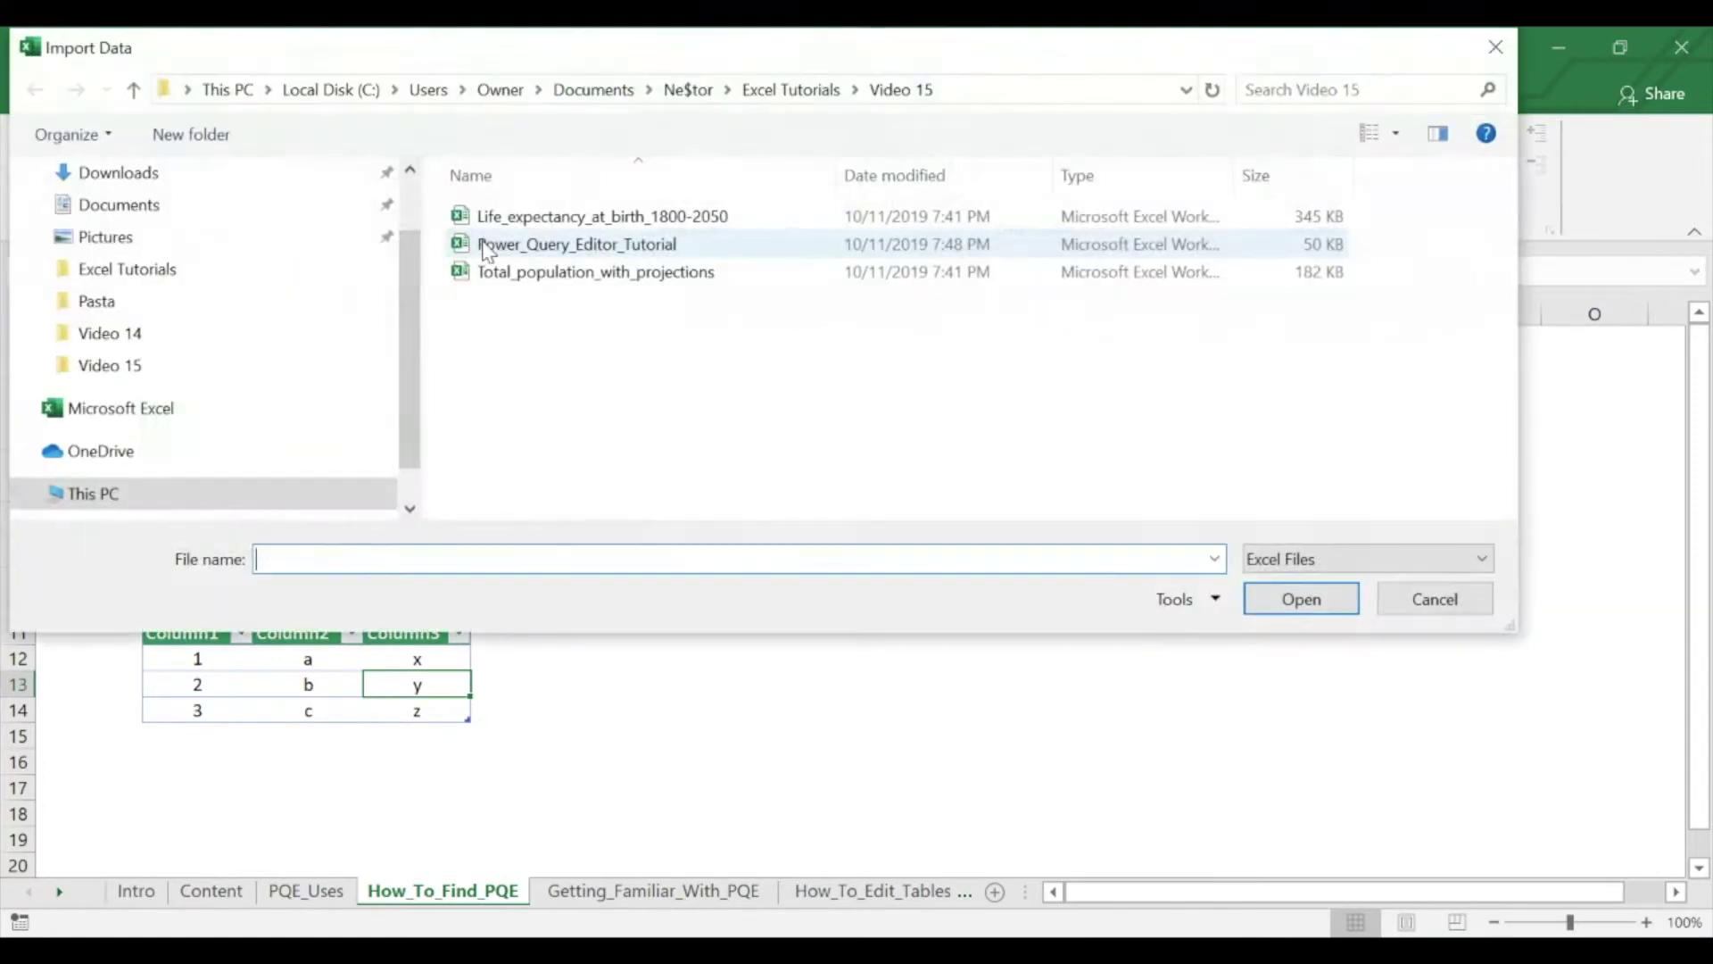
left_click(1131, 271)
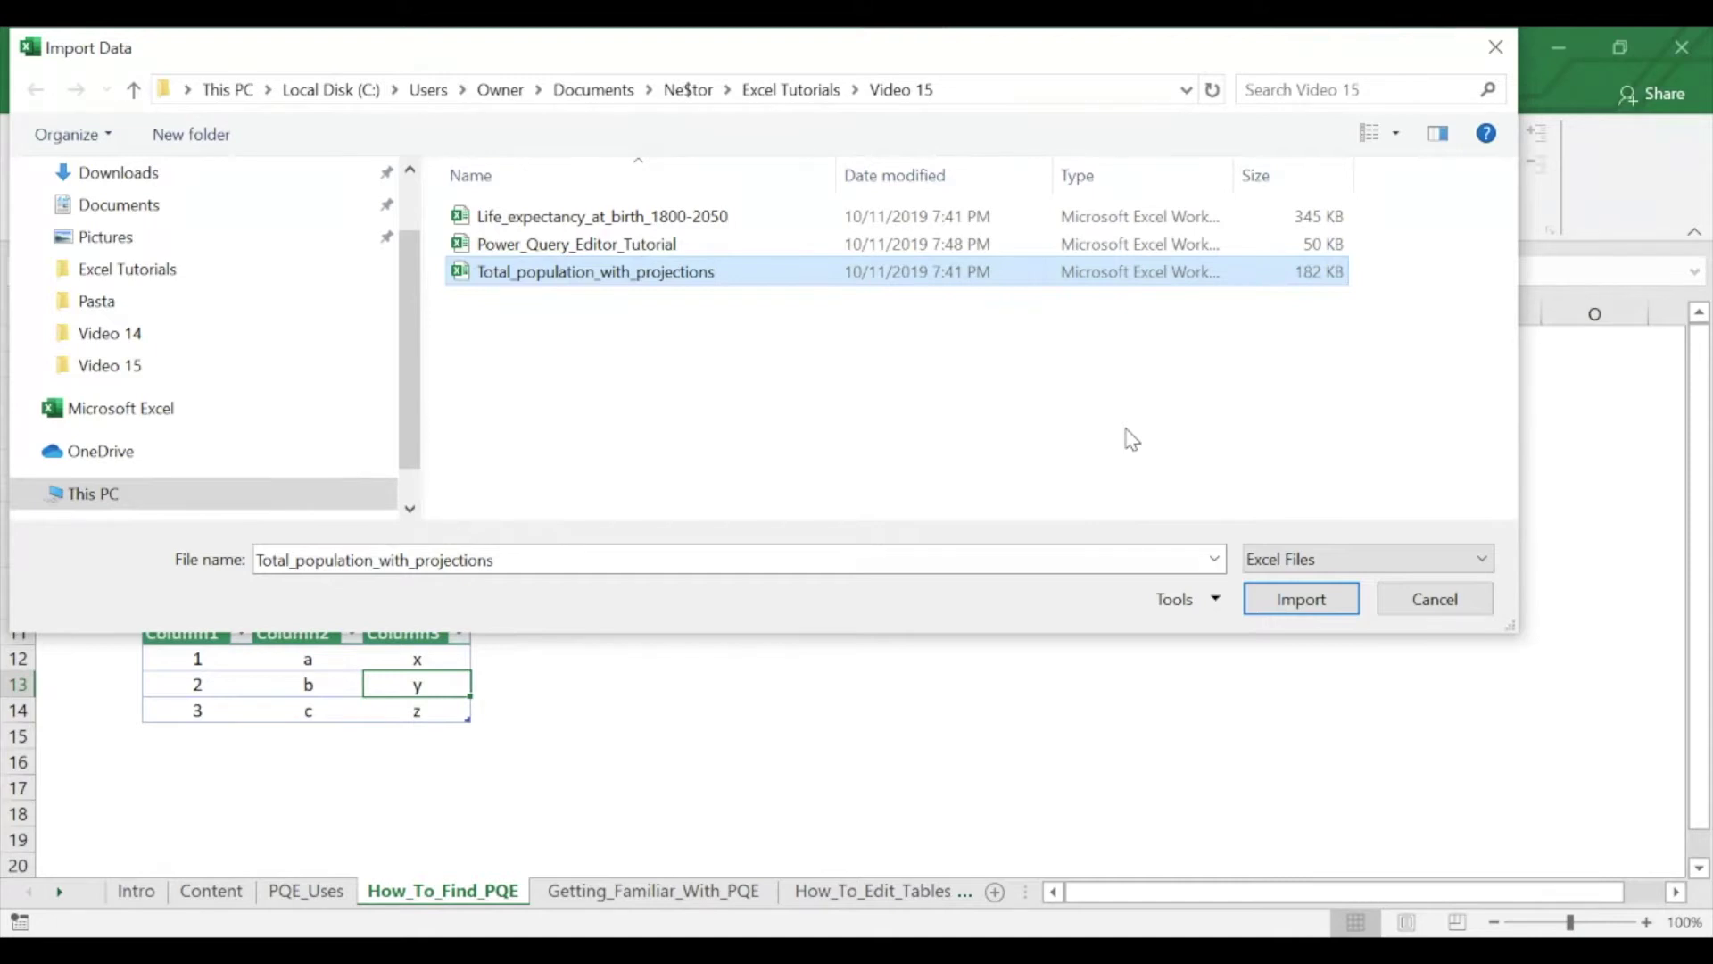
left_click(1335, 603)
left_click(1249, 897)
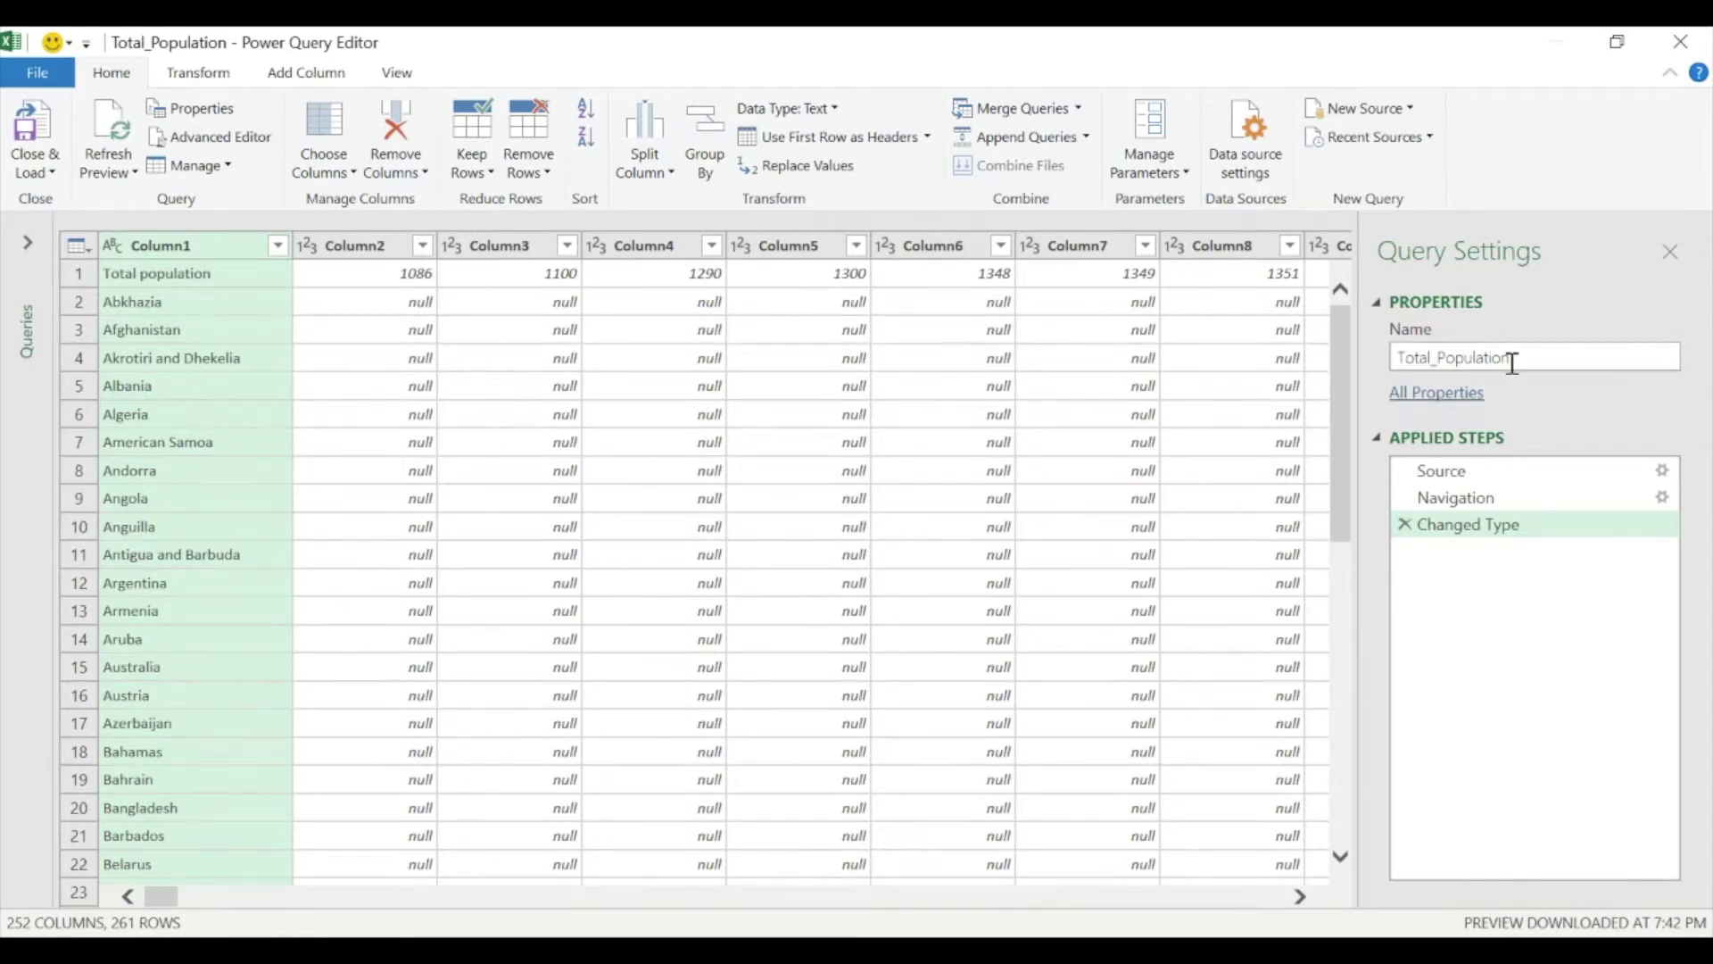
left_click(1677, 45)
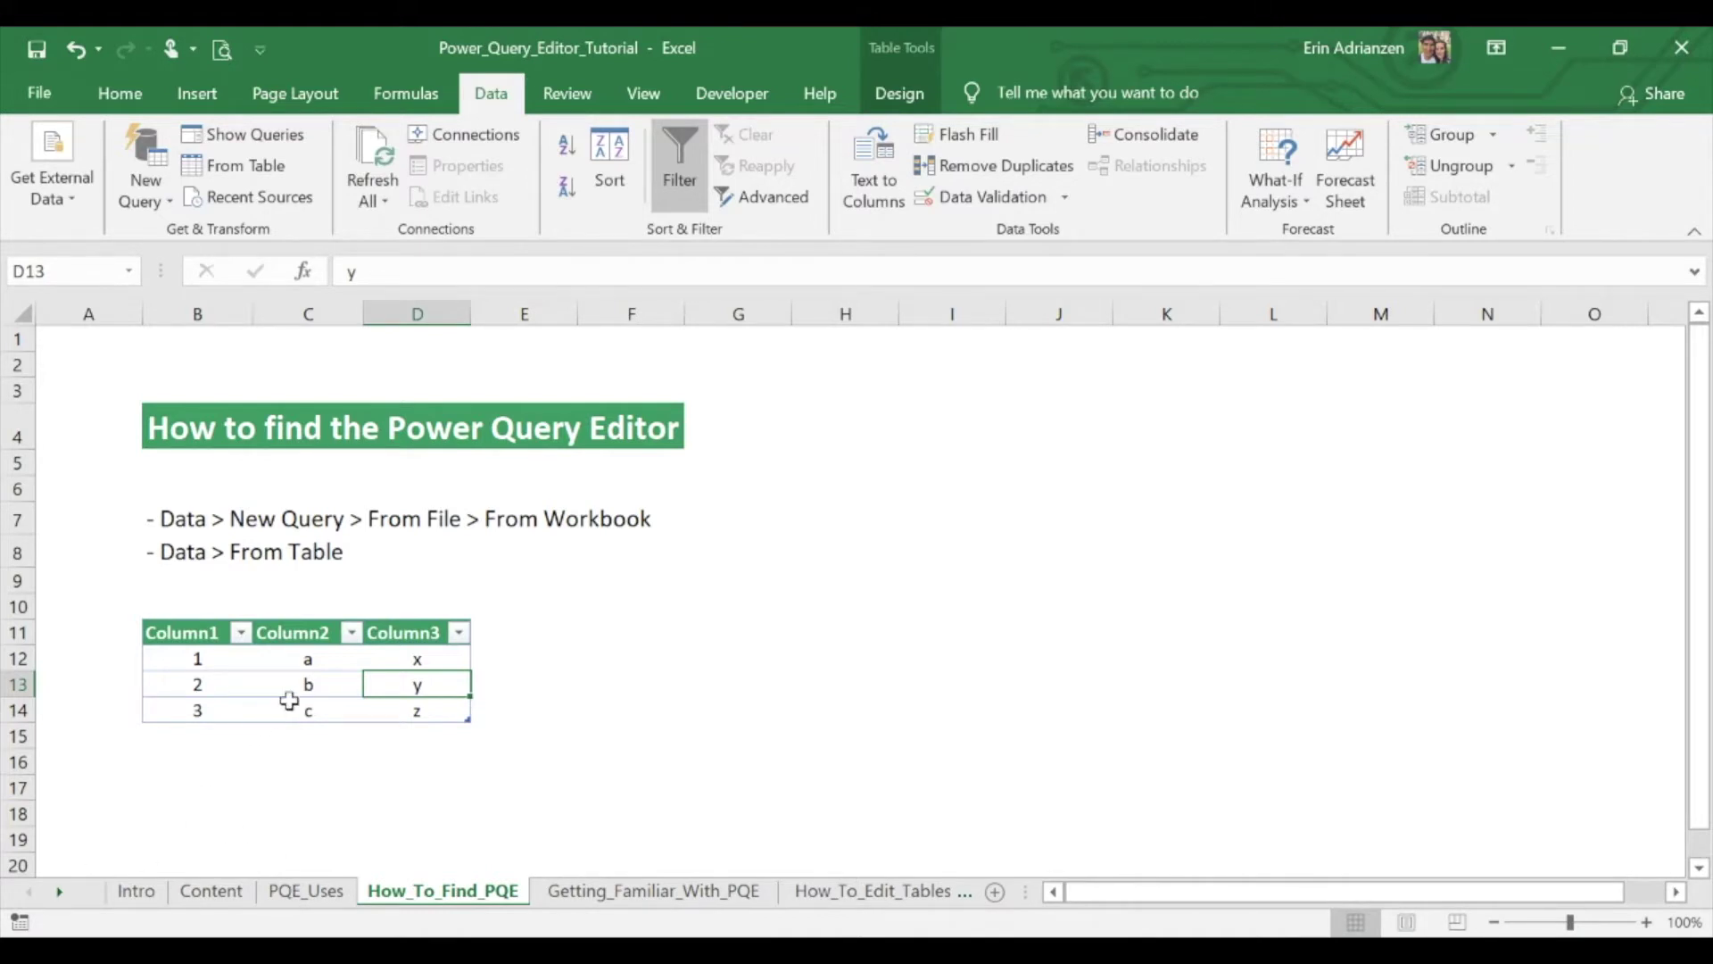
- Open the small three-column table on the How_To_Find_PQE sheet in Power Query Editor, and close the editor discarding the query
left_click(306, 680)
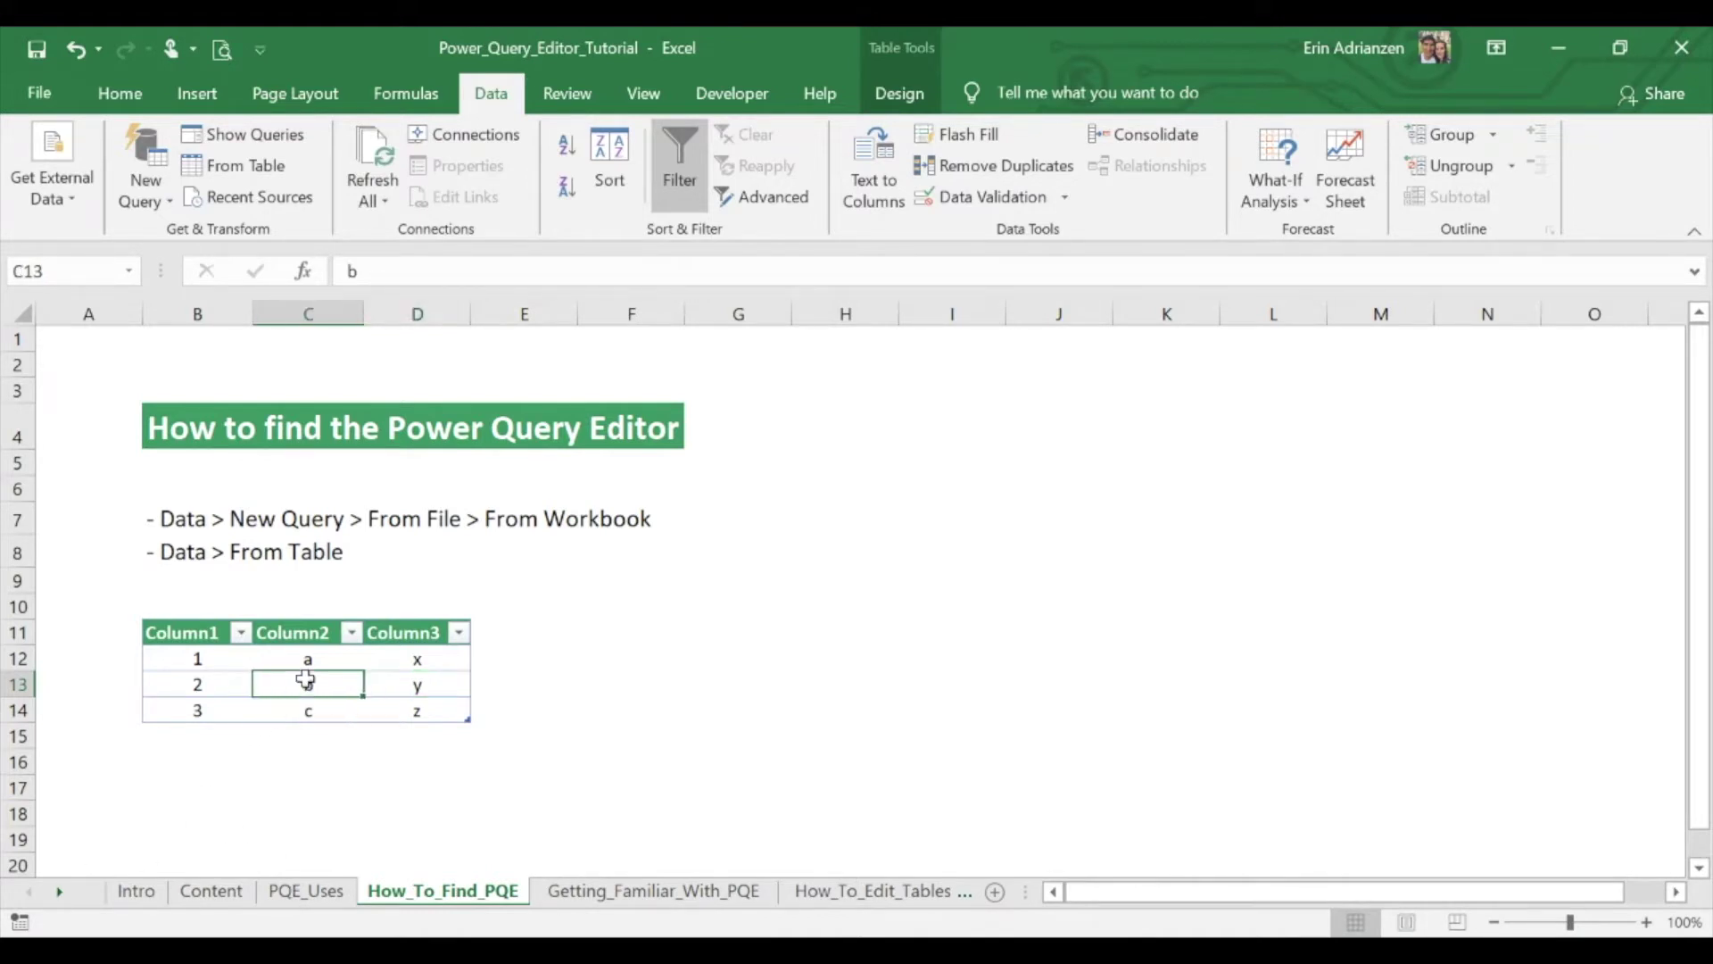
left_click(216, 664)
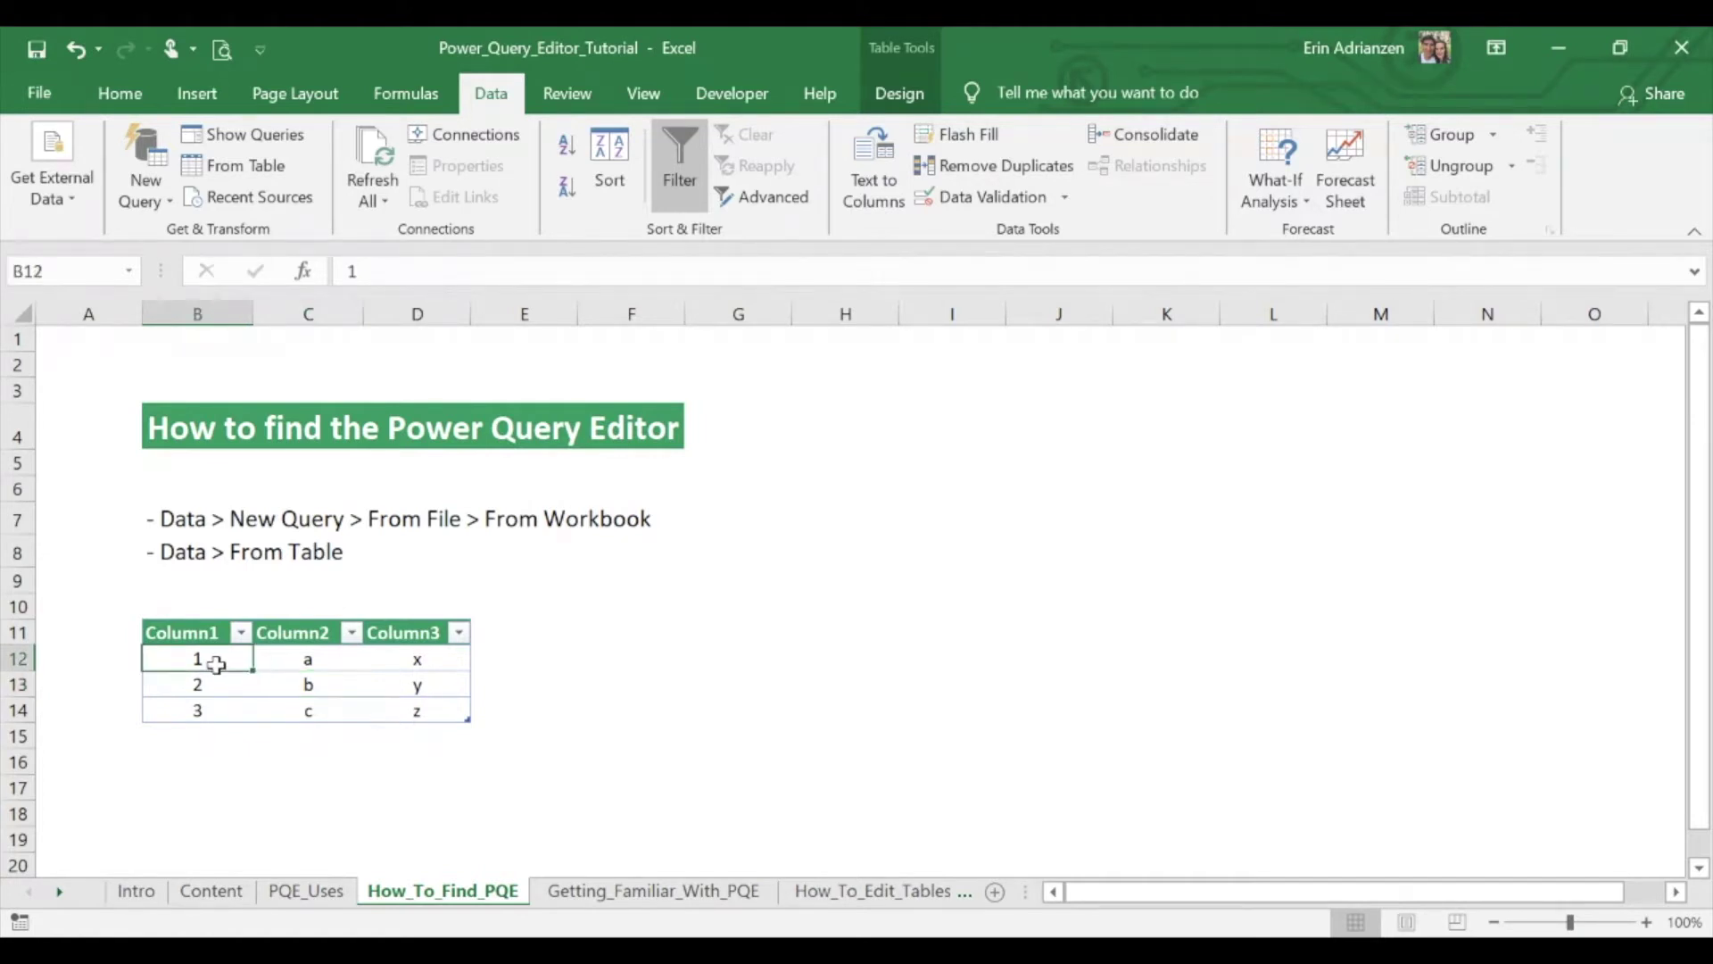
left_click(352, 707)
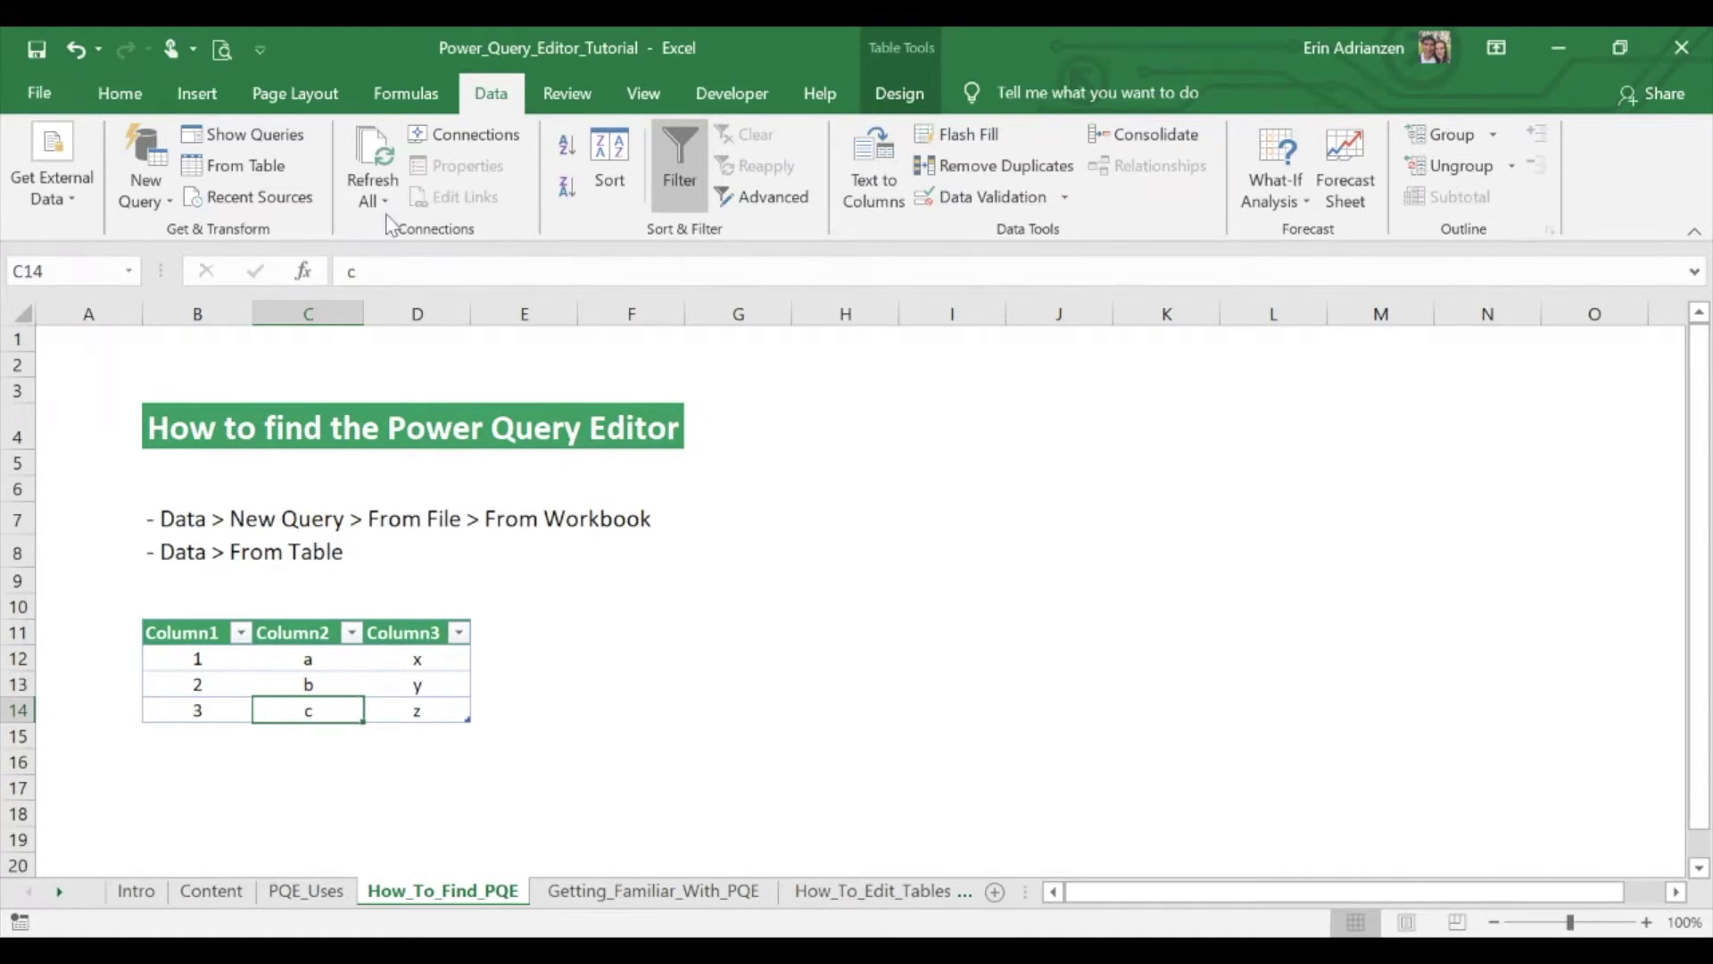
left_click(275, 165)
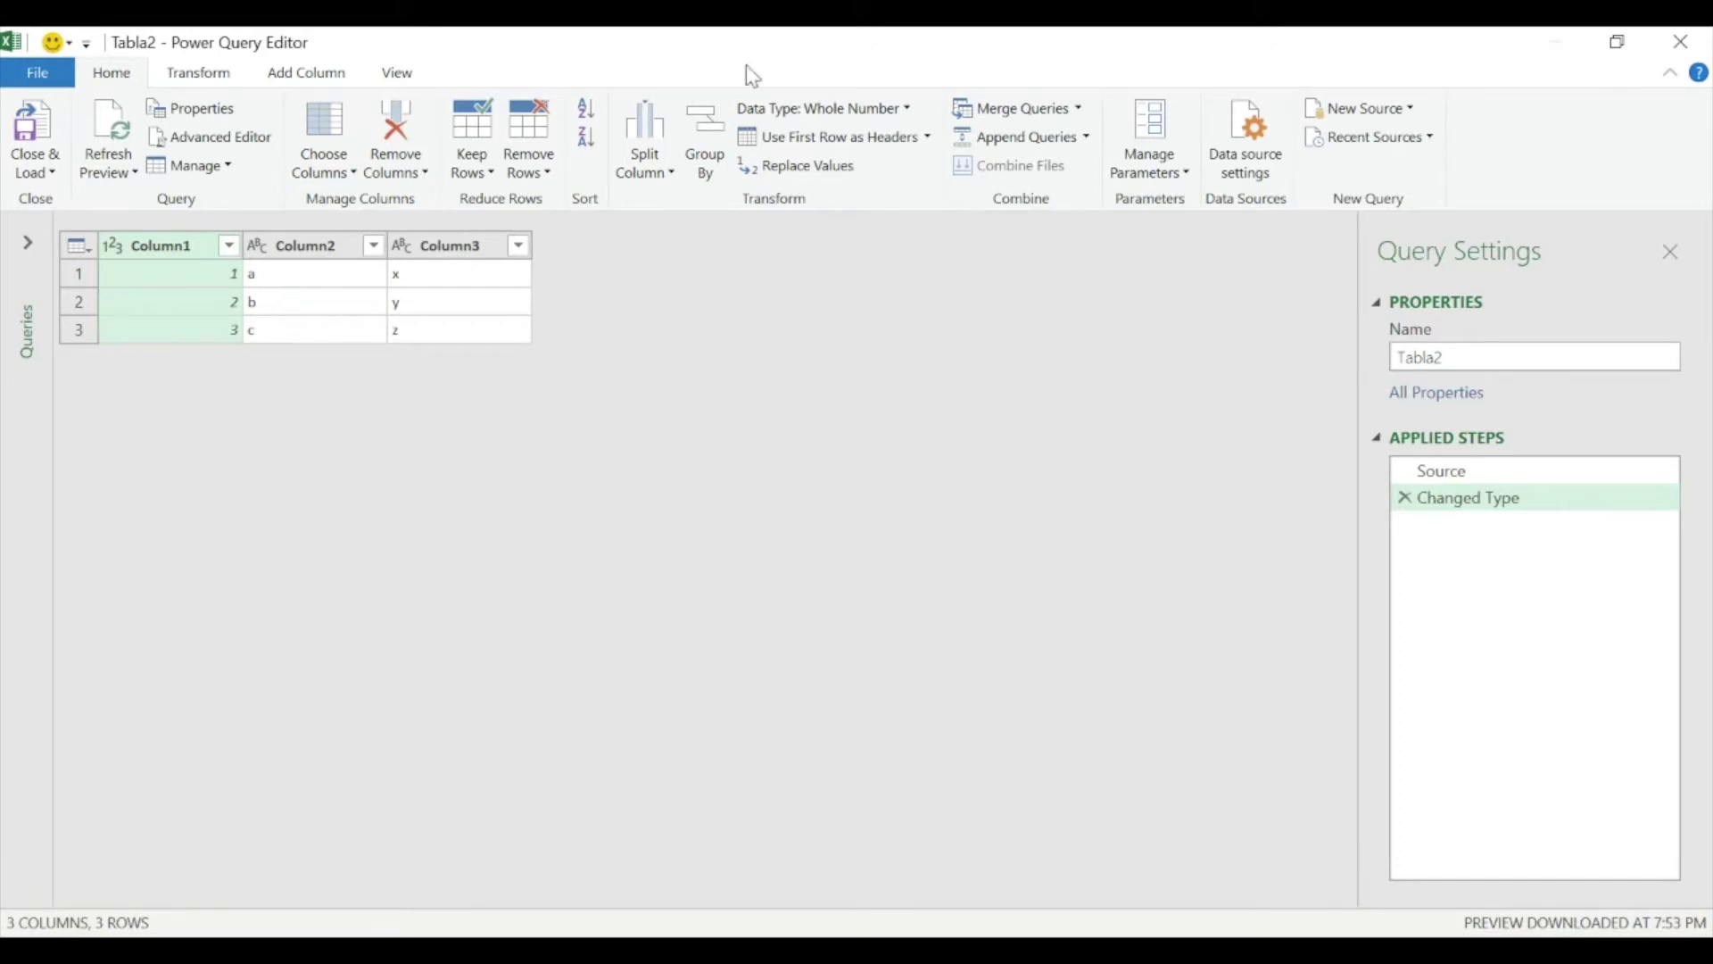
left_click(1682, 45)
left_click(988, 535)
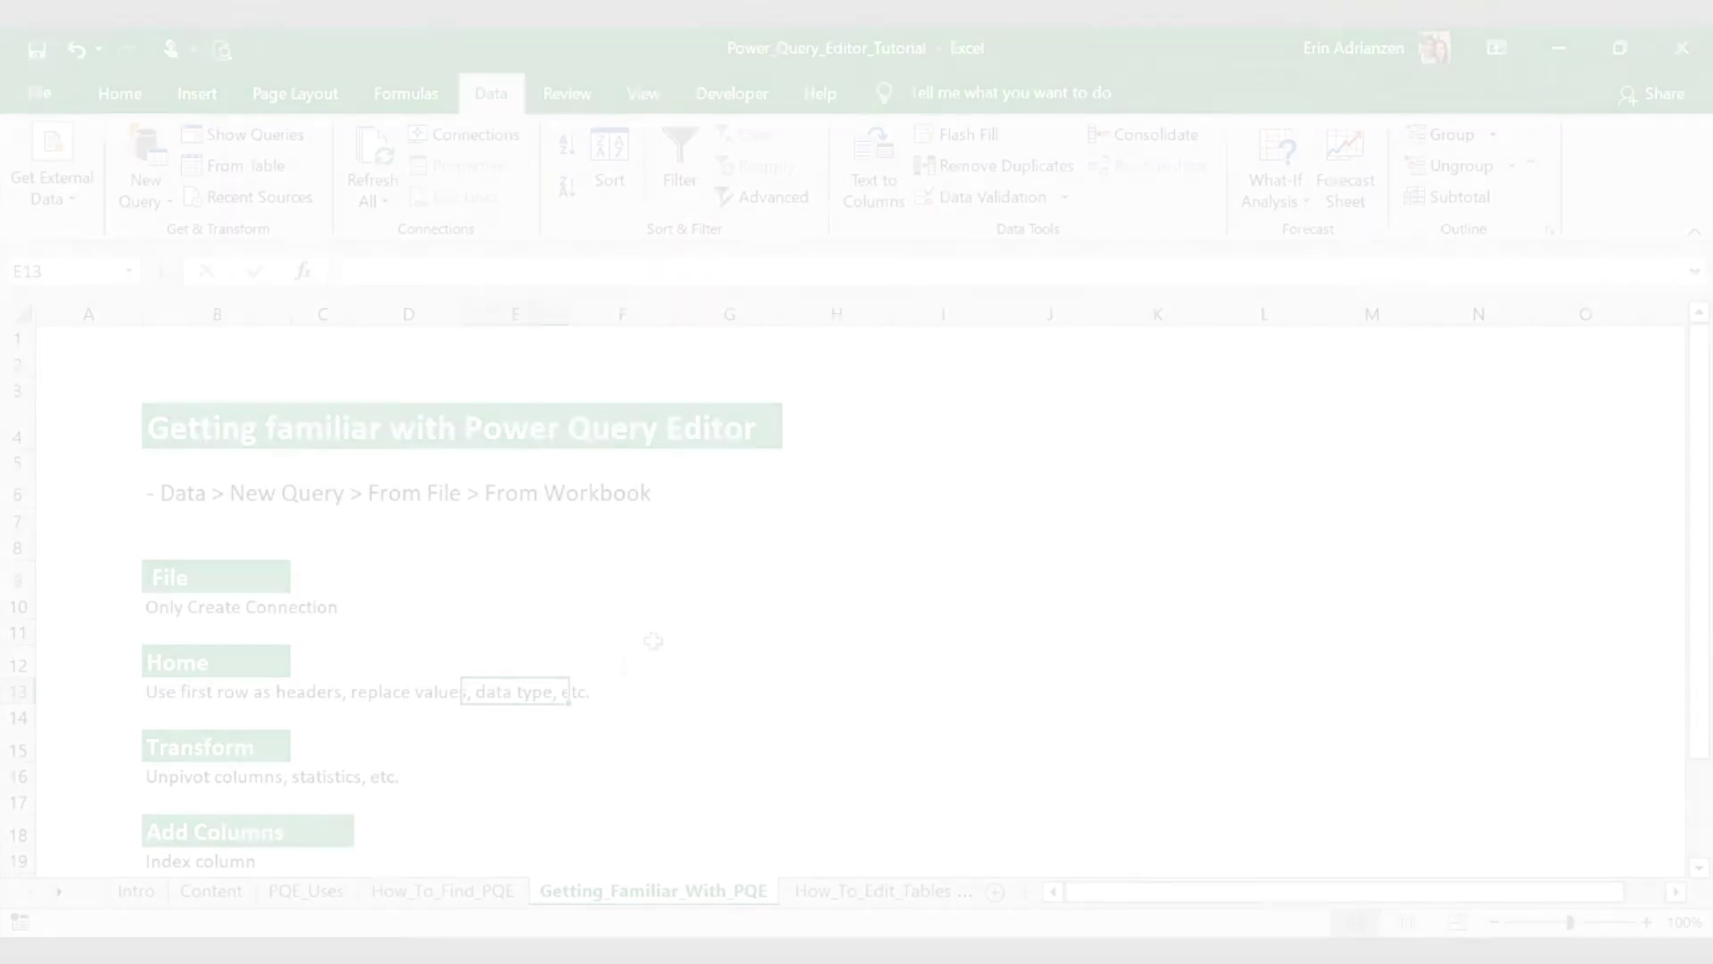
- From the Getting_Familiar_With_PQE sheet, query the Total_population_with_projections workbook and open its Total_Population table for transforming
scroll(684, 632, "down", 1)
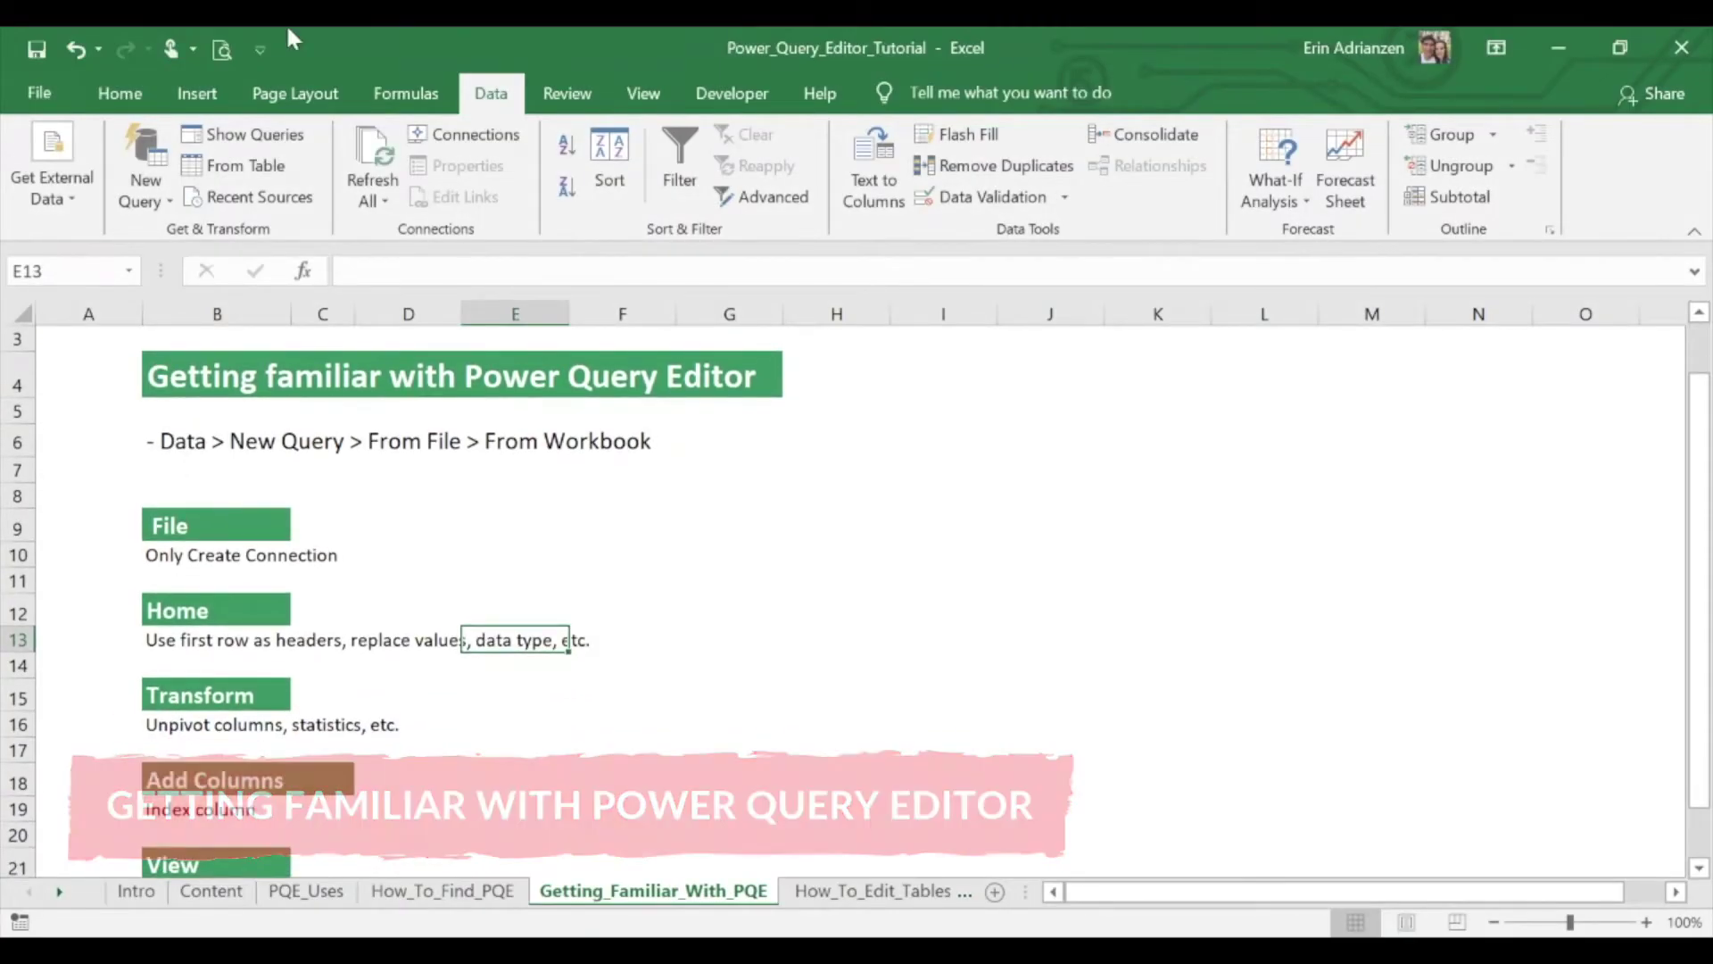
left_click(184, 451)
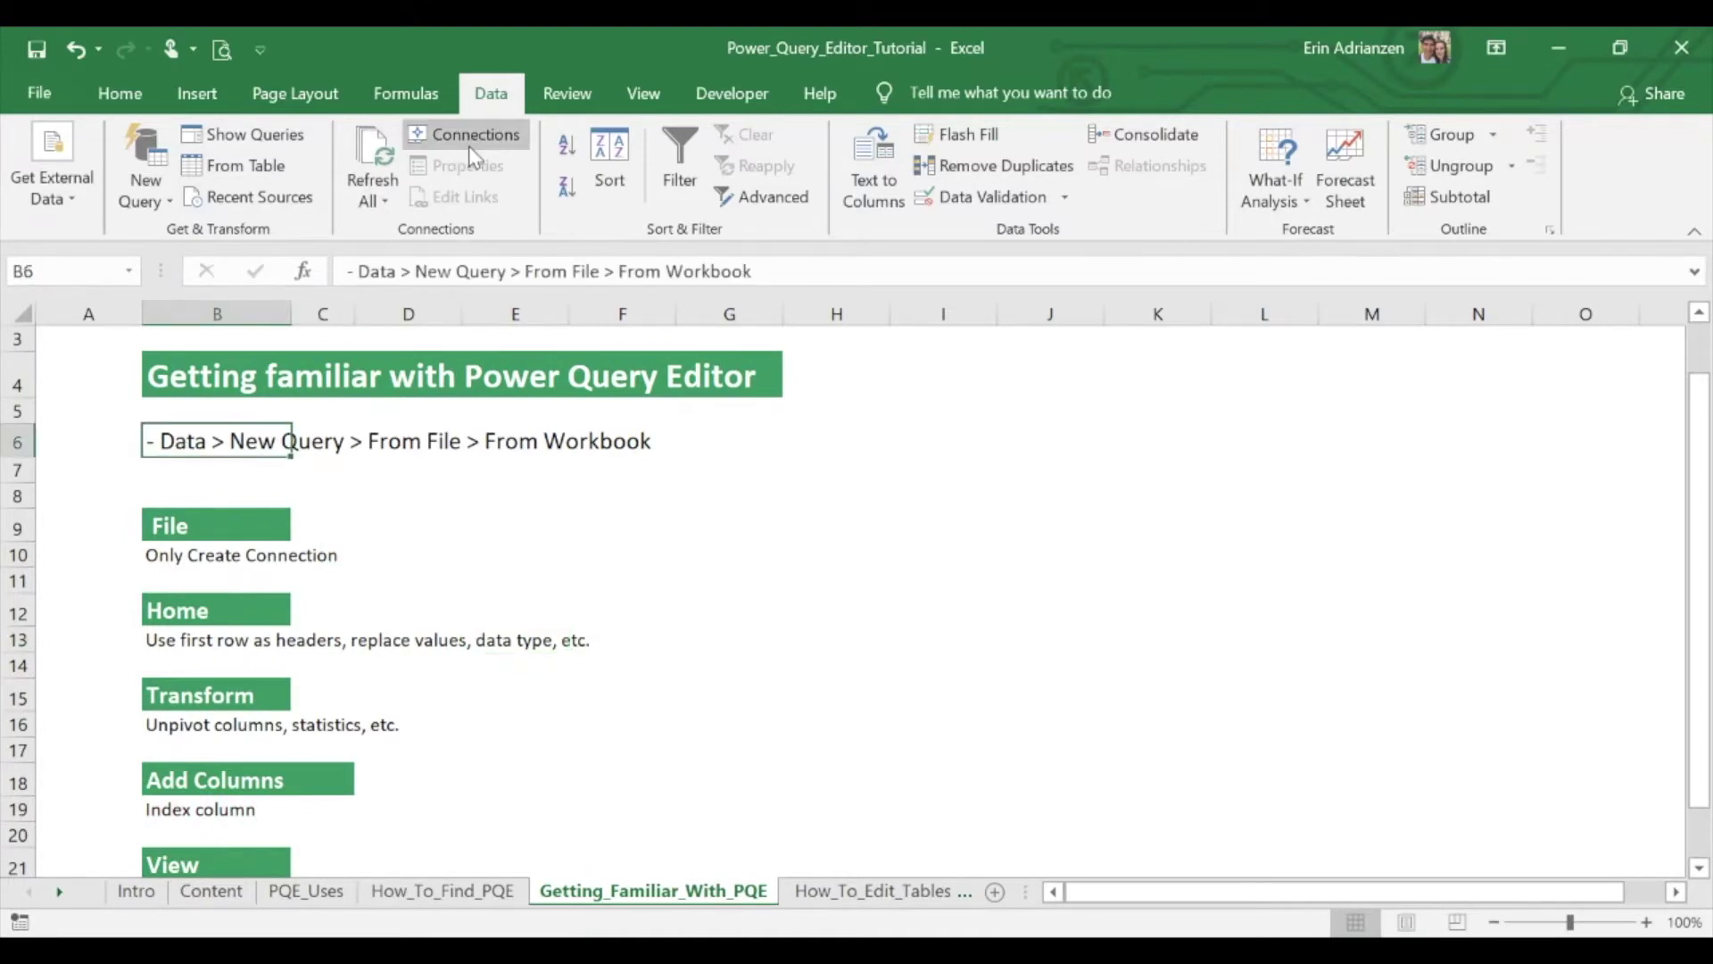
left_click(163, 187)
mouse_move(234, 251)
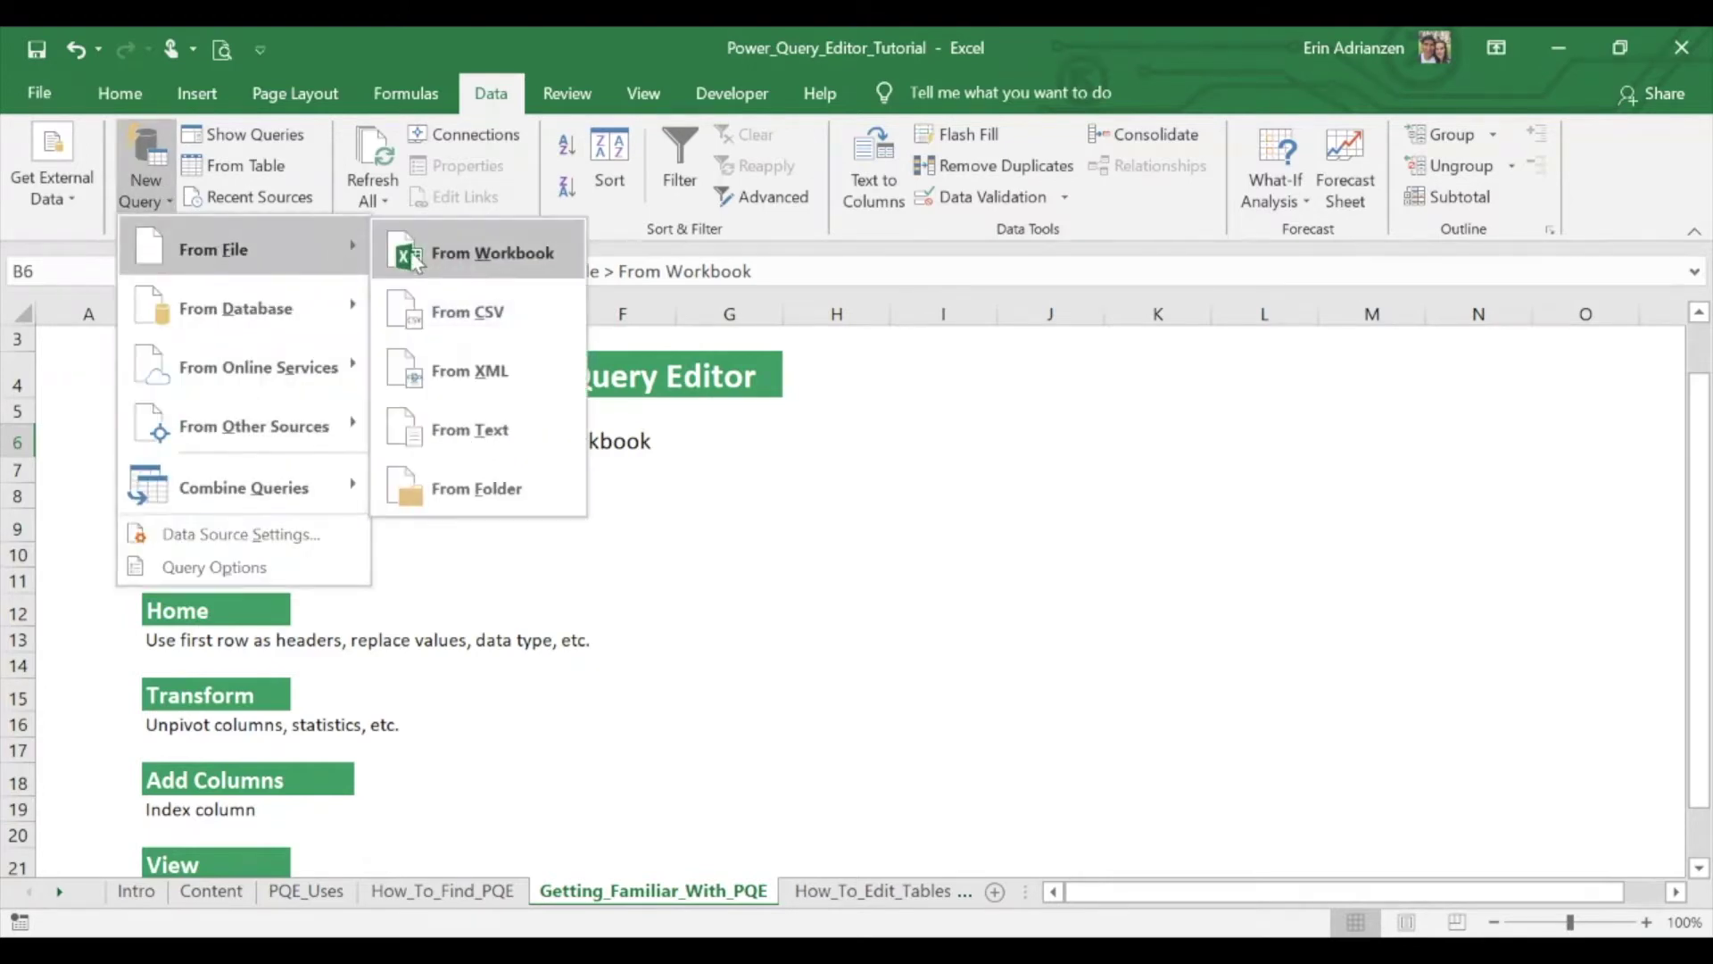
left_click(474, 253)
left_click(560, 278)
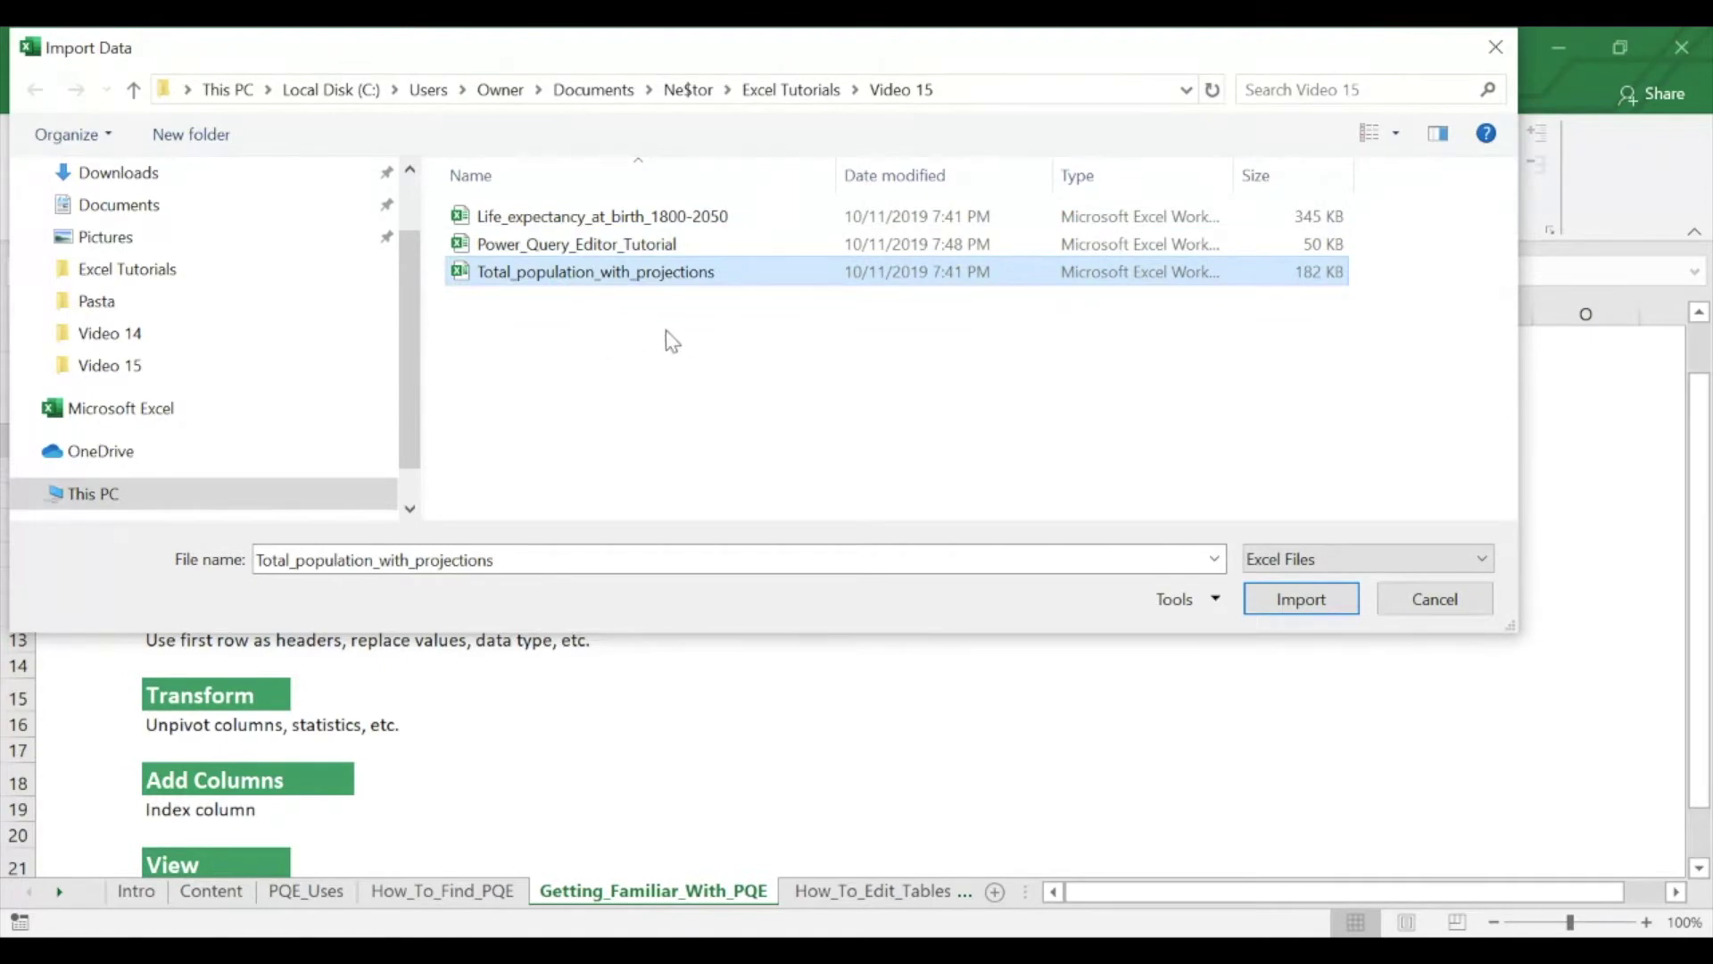
left_click(1293, 611)
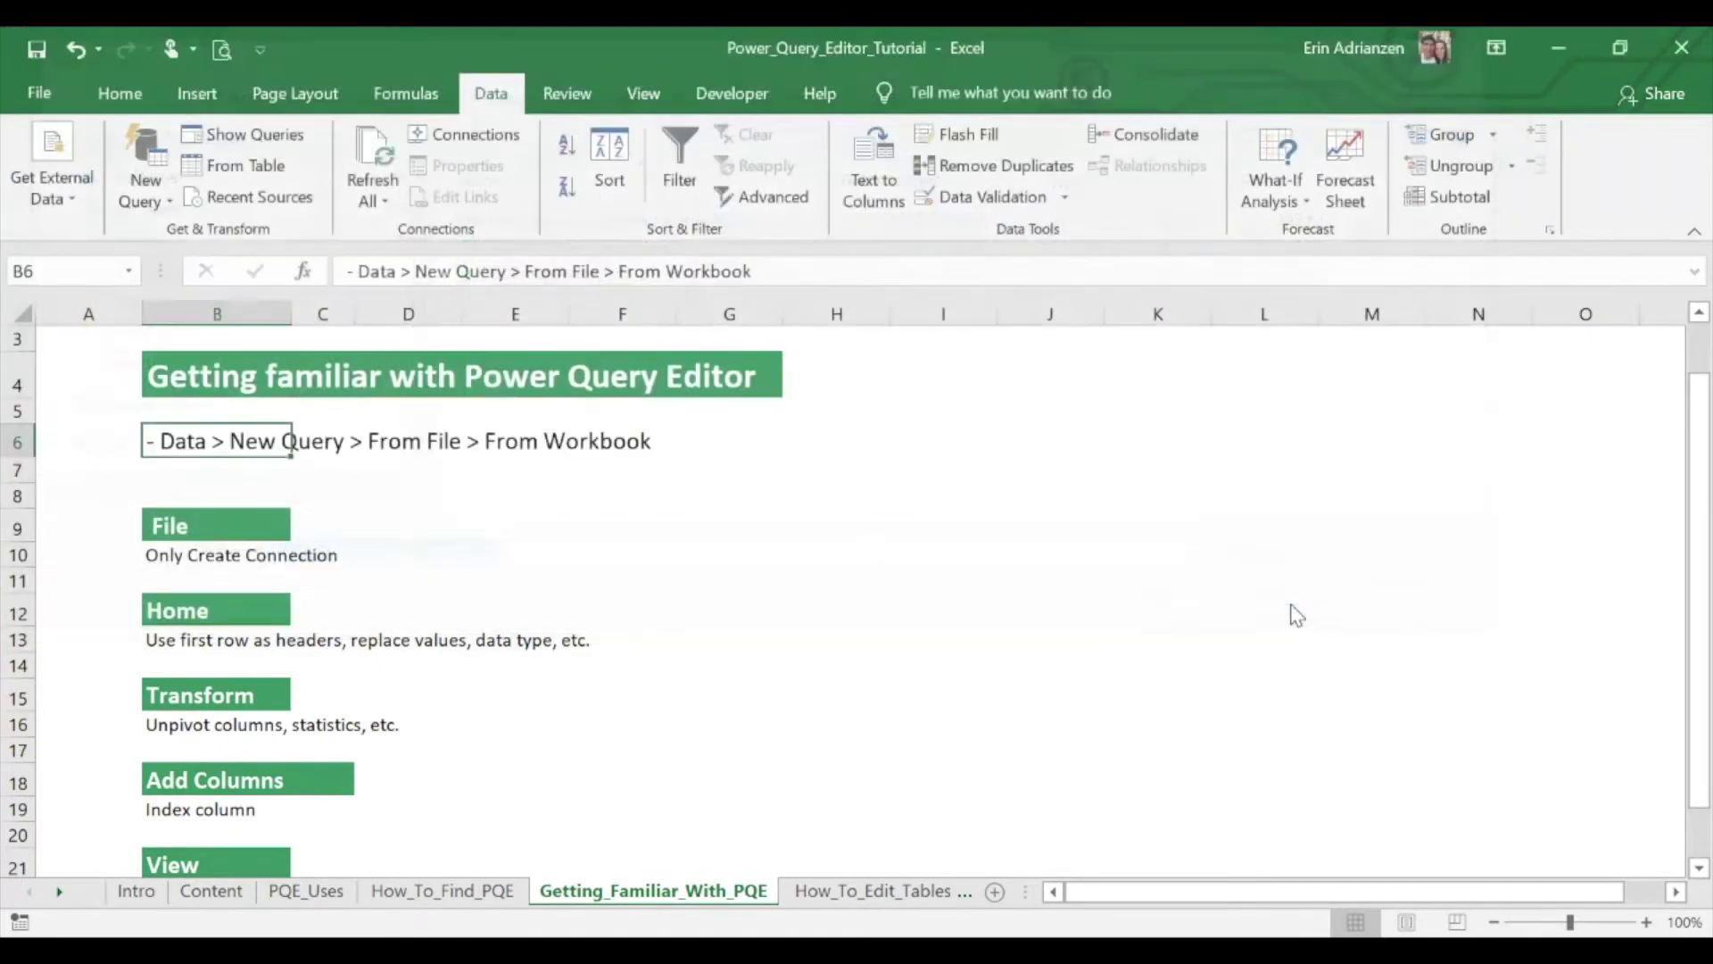
left_click(462, 287)
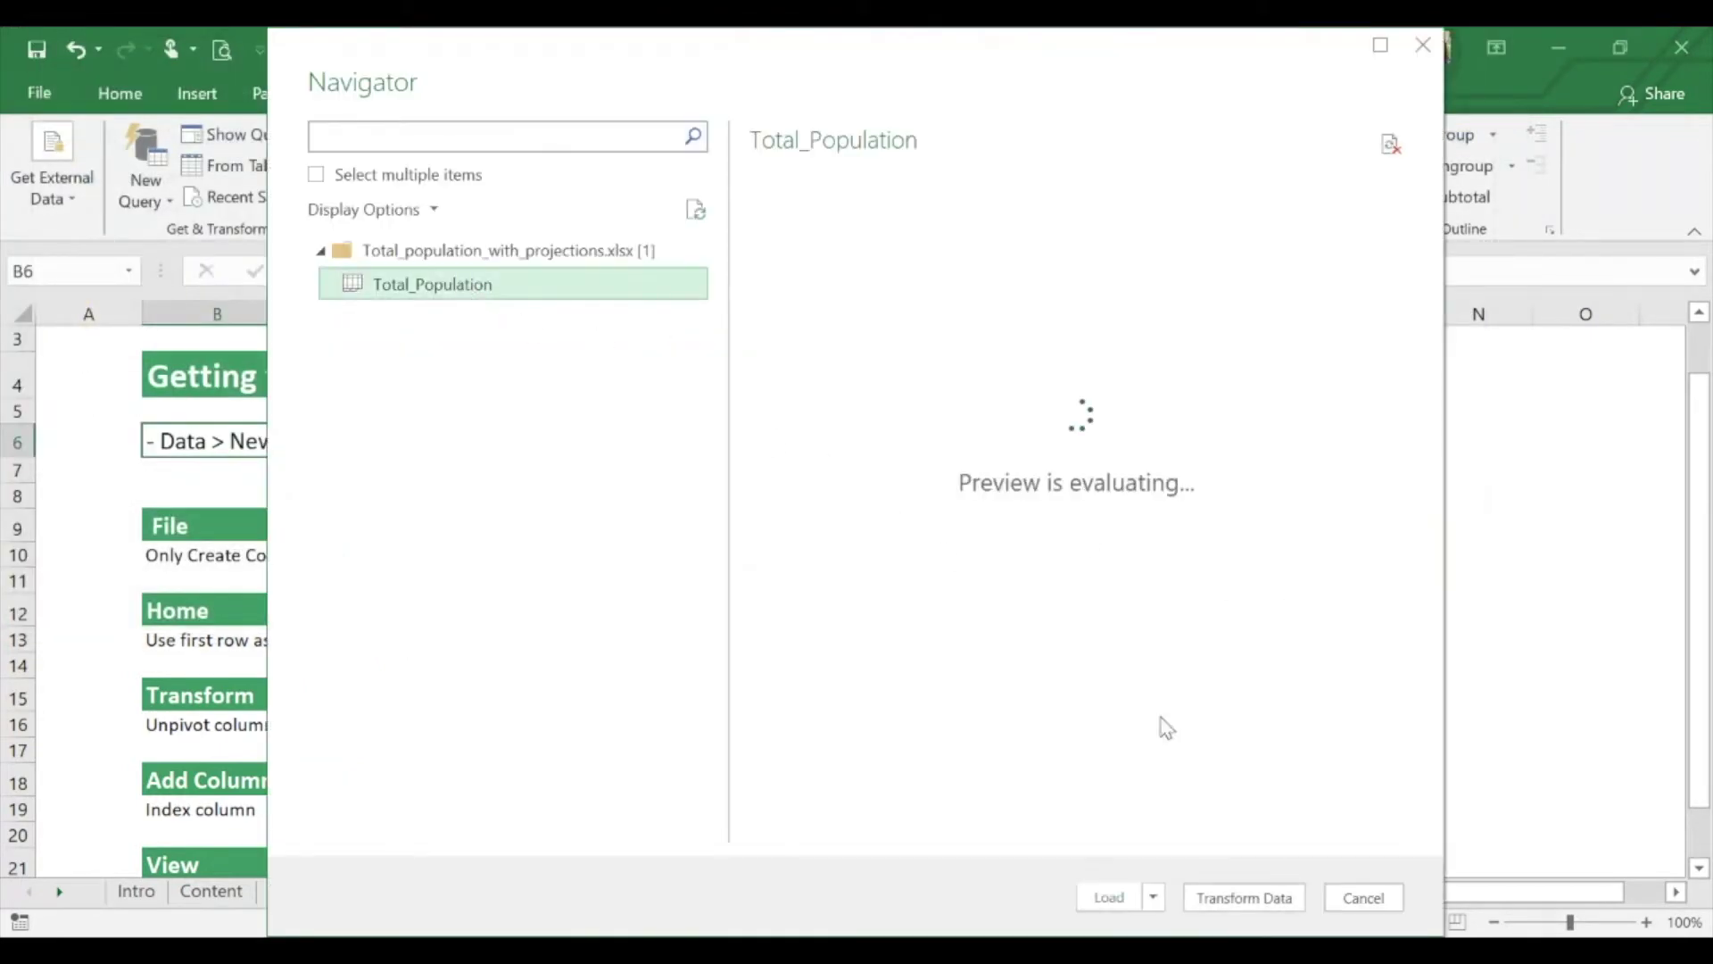
left_click(1248, 898)
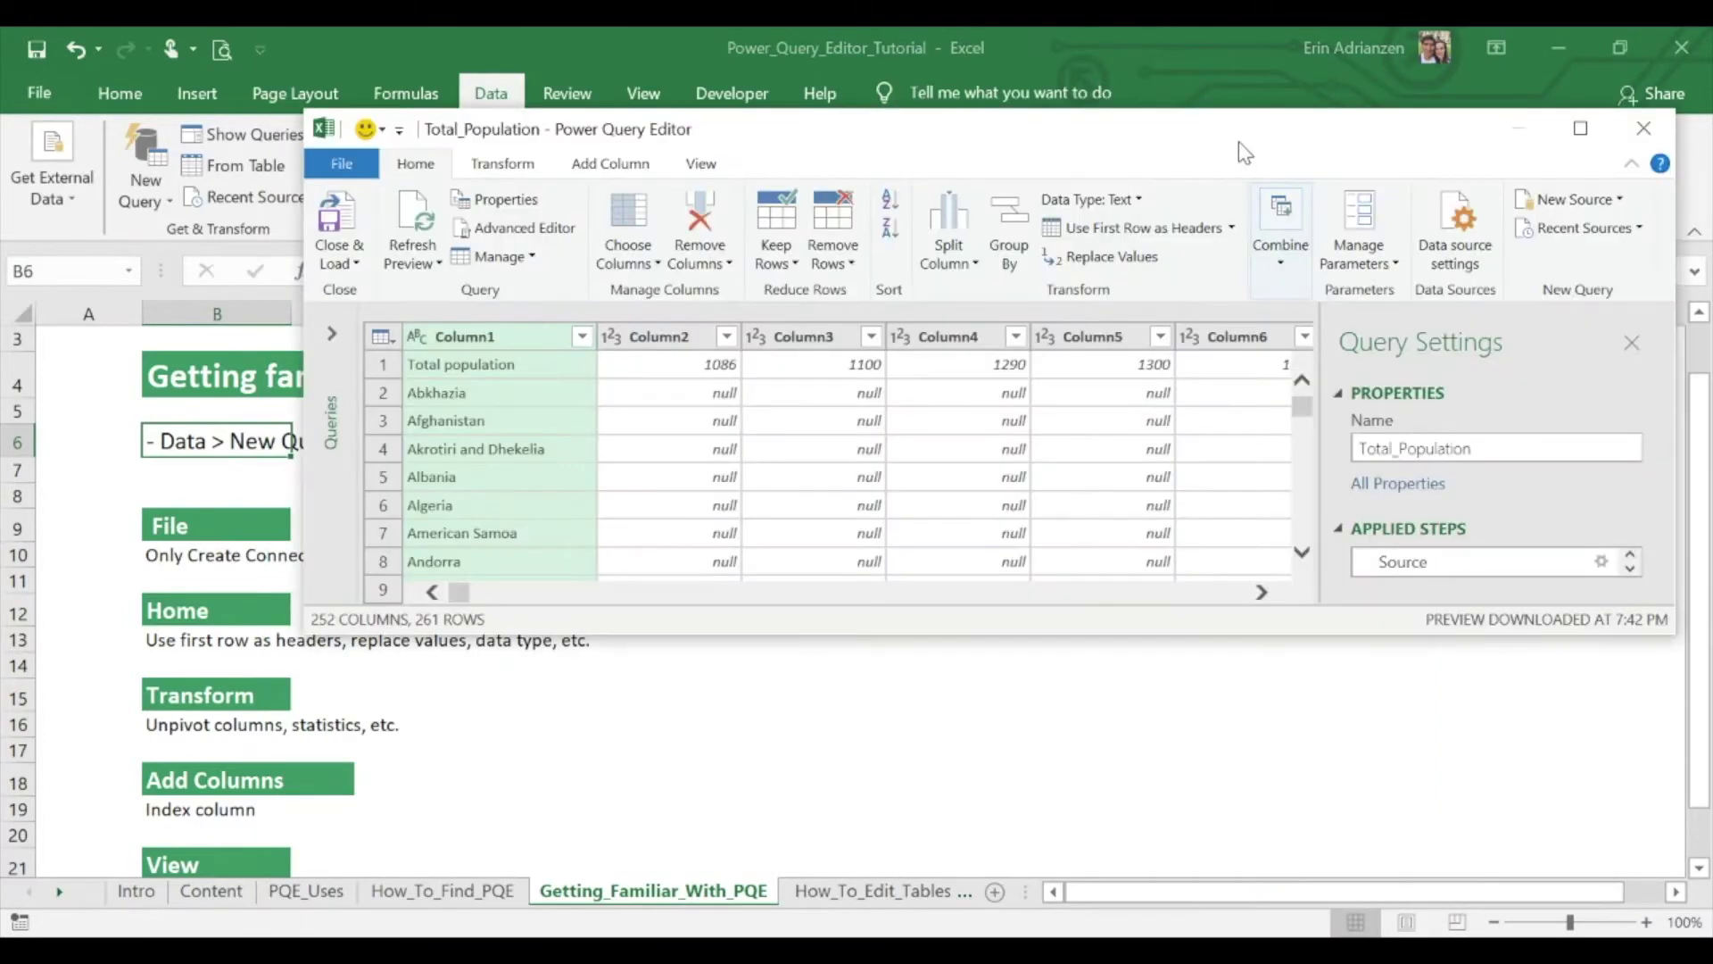
- Widen the Power Query Editor window and reposition it over the worksheet so all Home command groups fit
left_click_drag(1238, 141, 1167, 171)
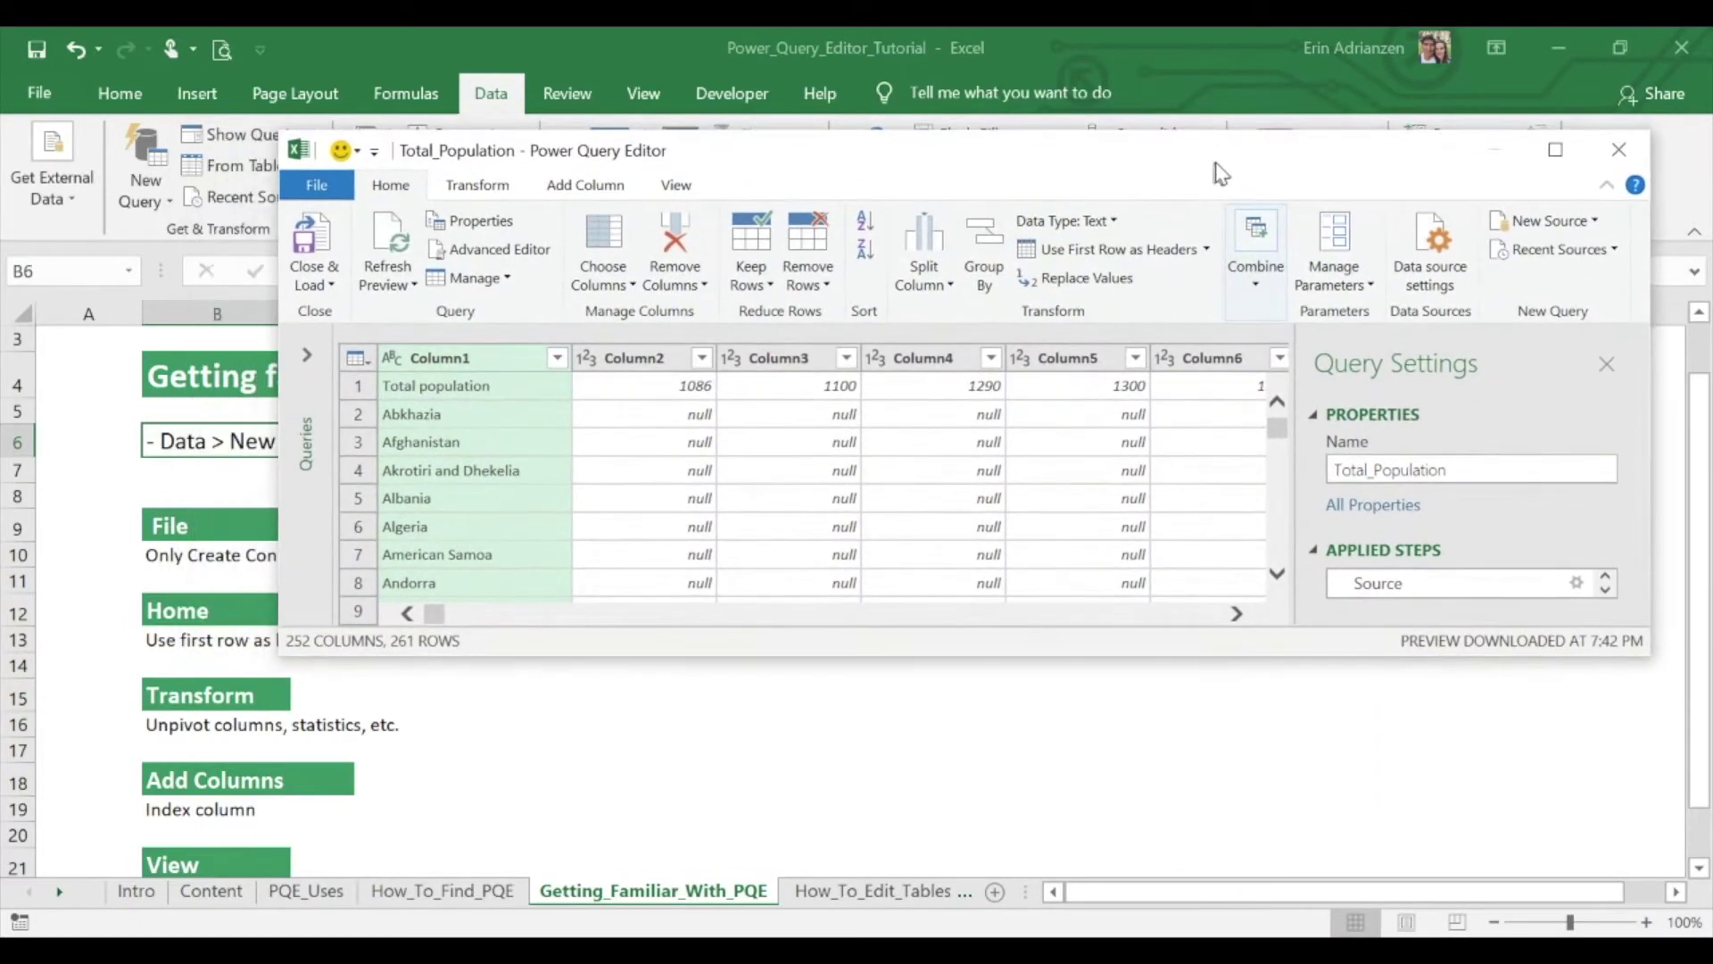
left_click_drag(199, 134, 188, 135)
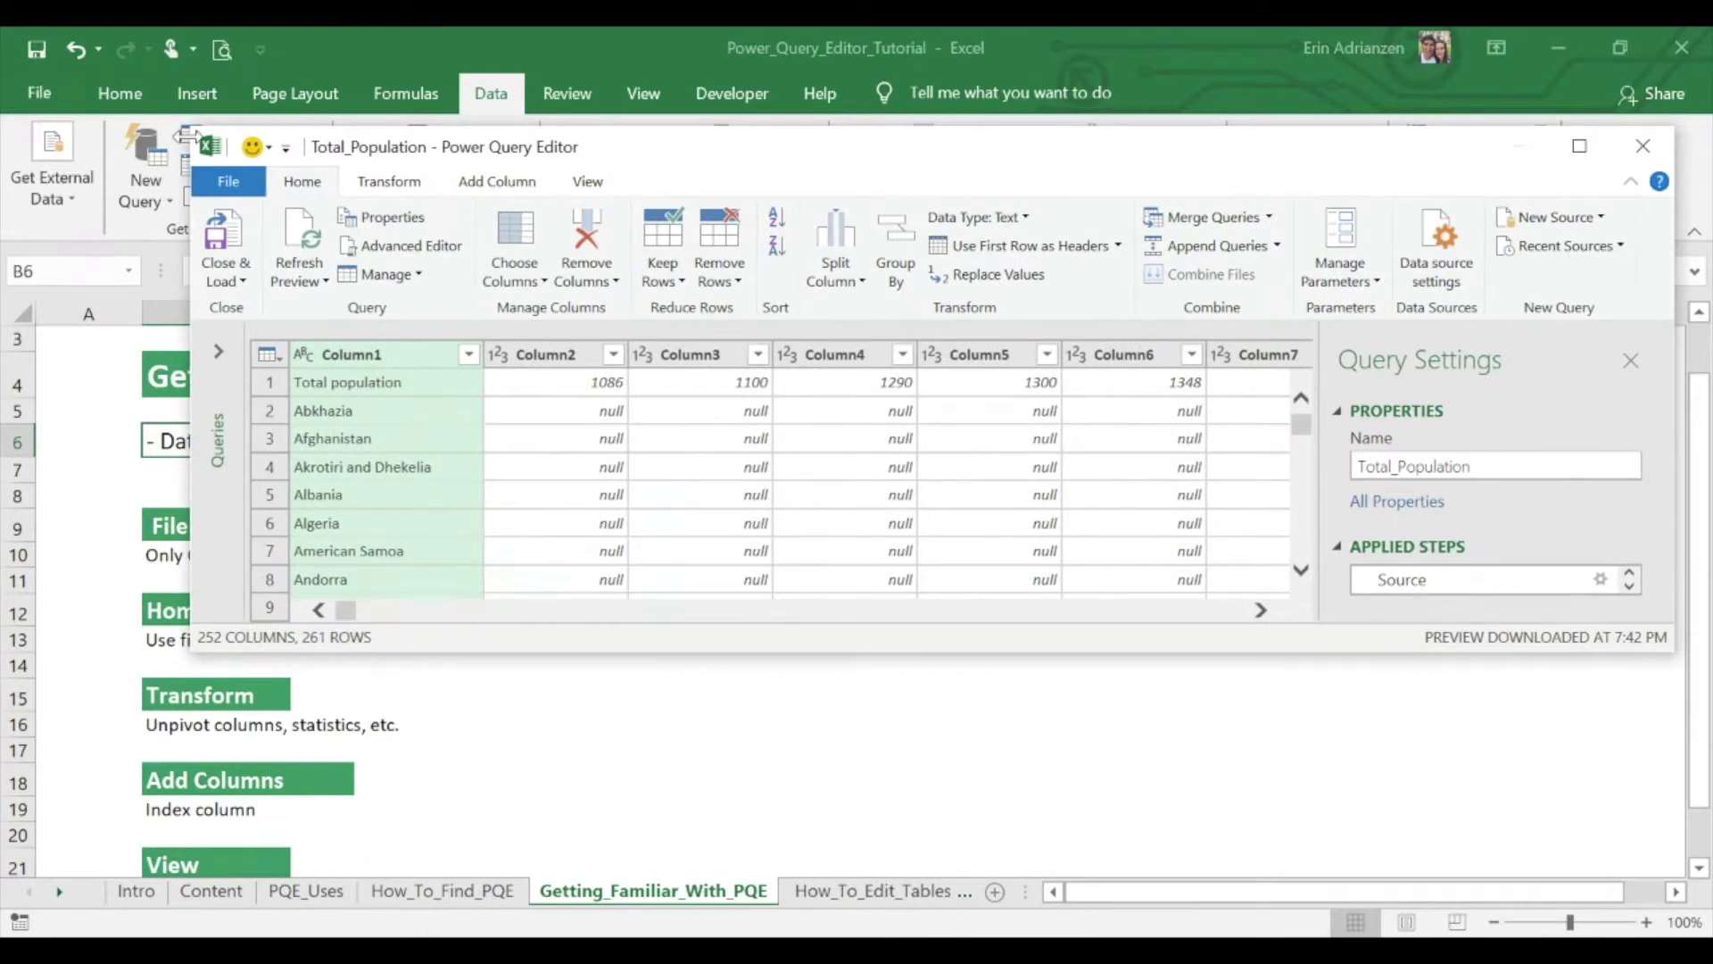
left_click_drag(803, 160, 843, 145)
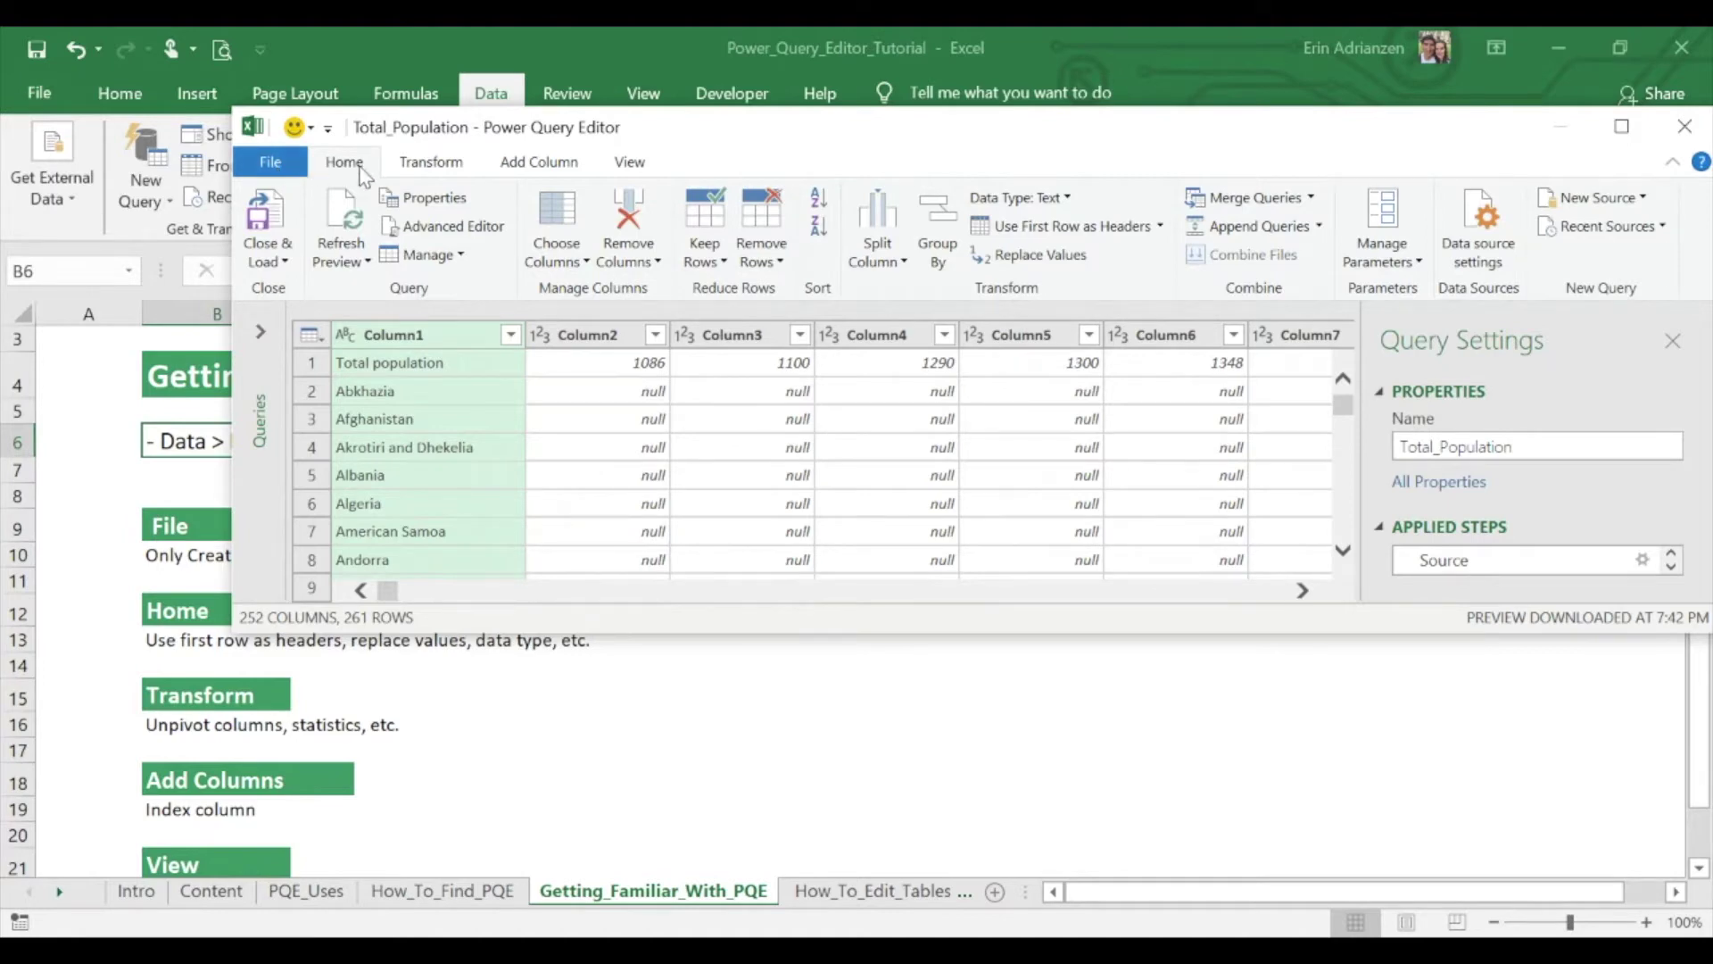
- Examine the available Close & Load and Remove Columns options without applying any of them
left_click(286, 262)
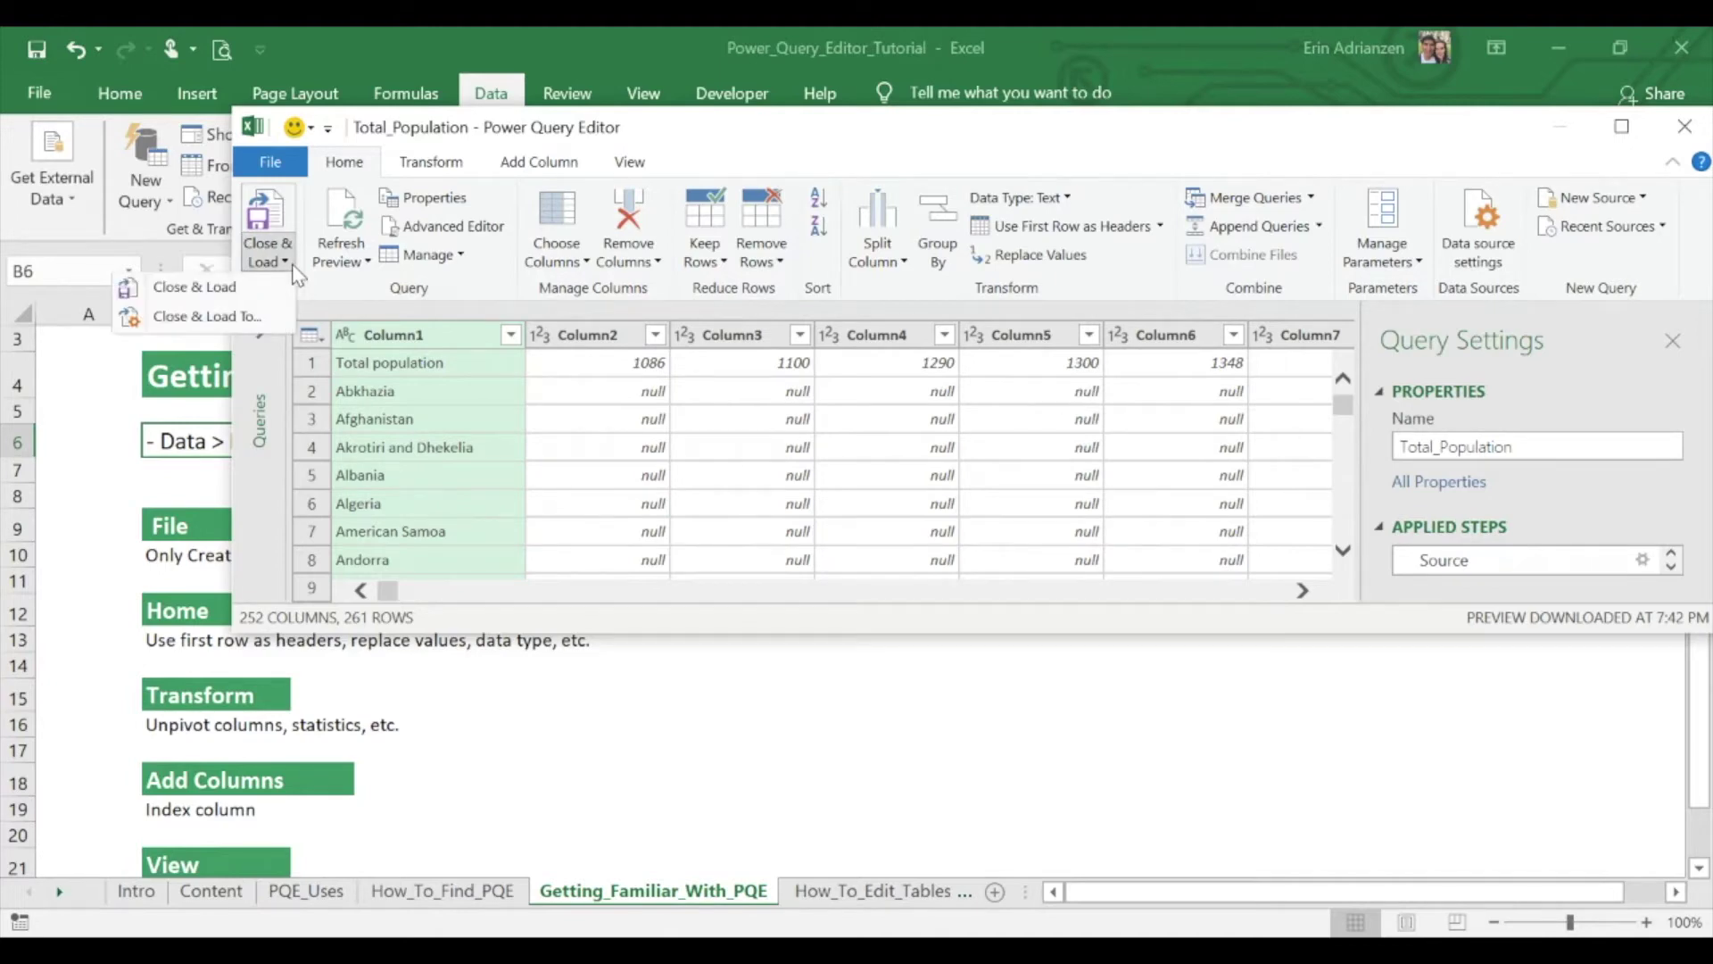
left_click(297, 276)
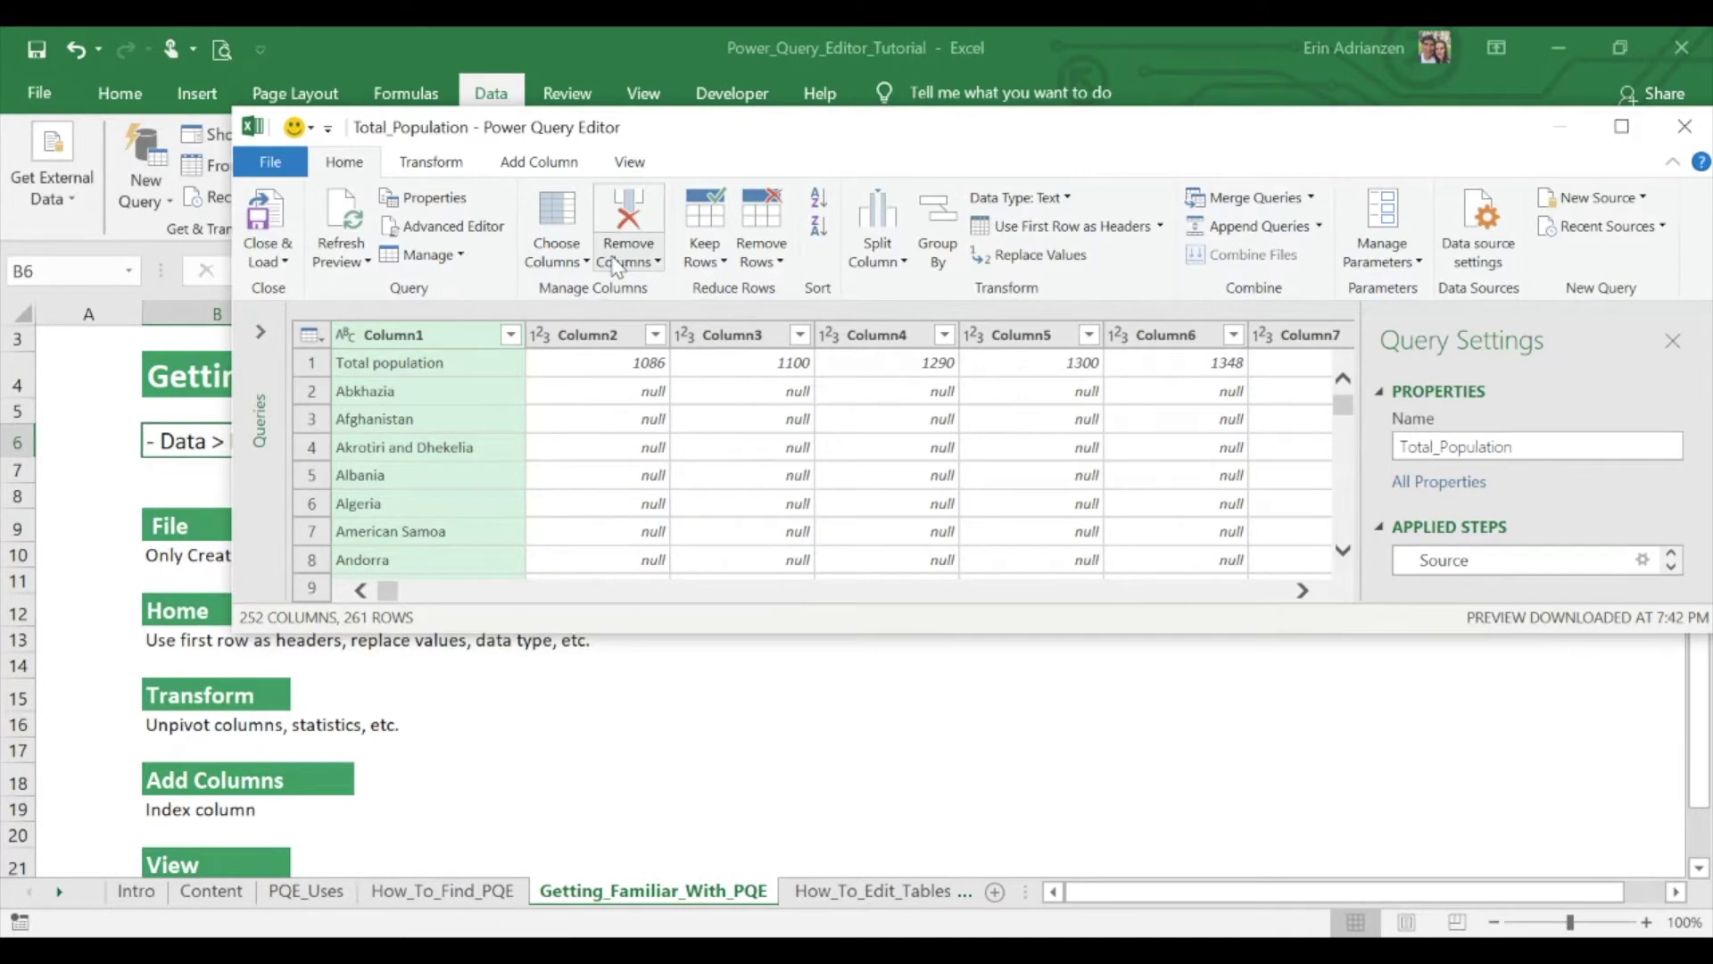
left_click(659, 264)
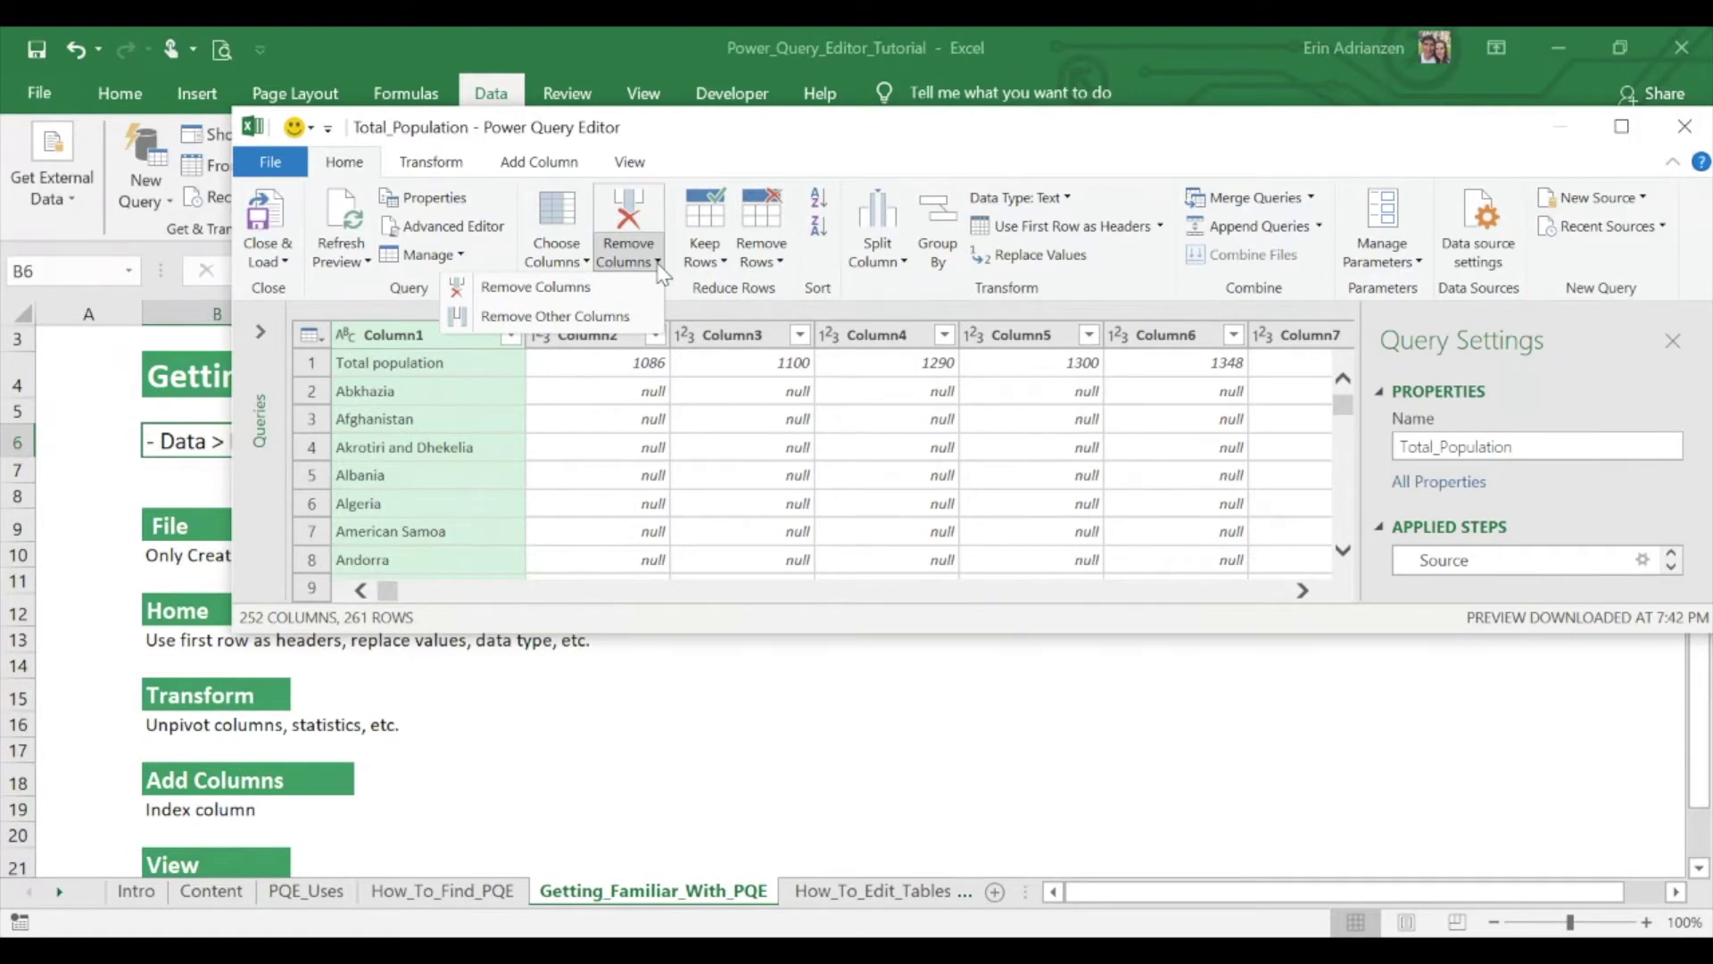
left_click(661, 267)
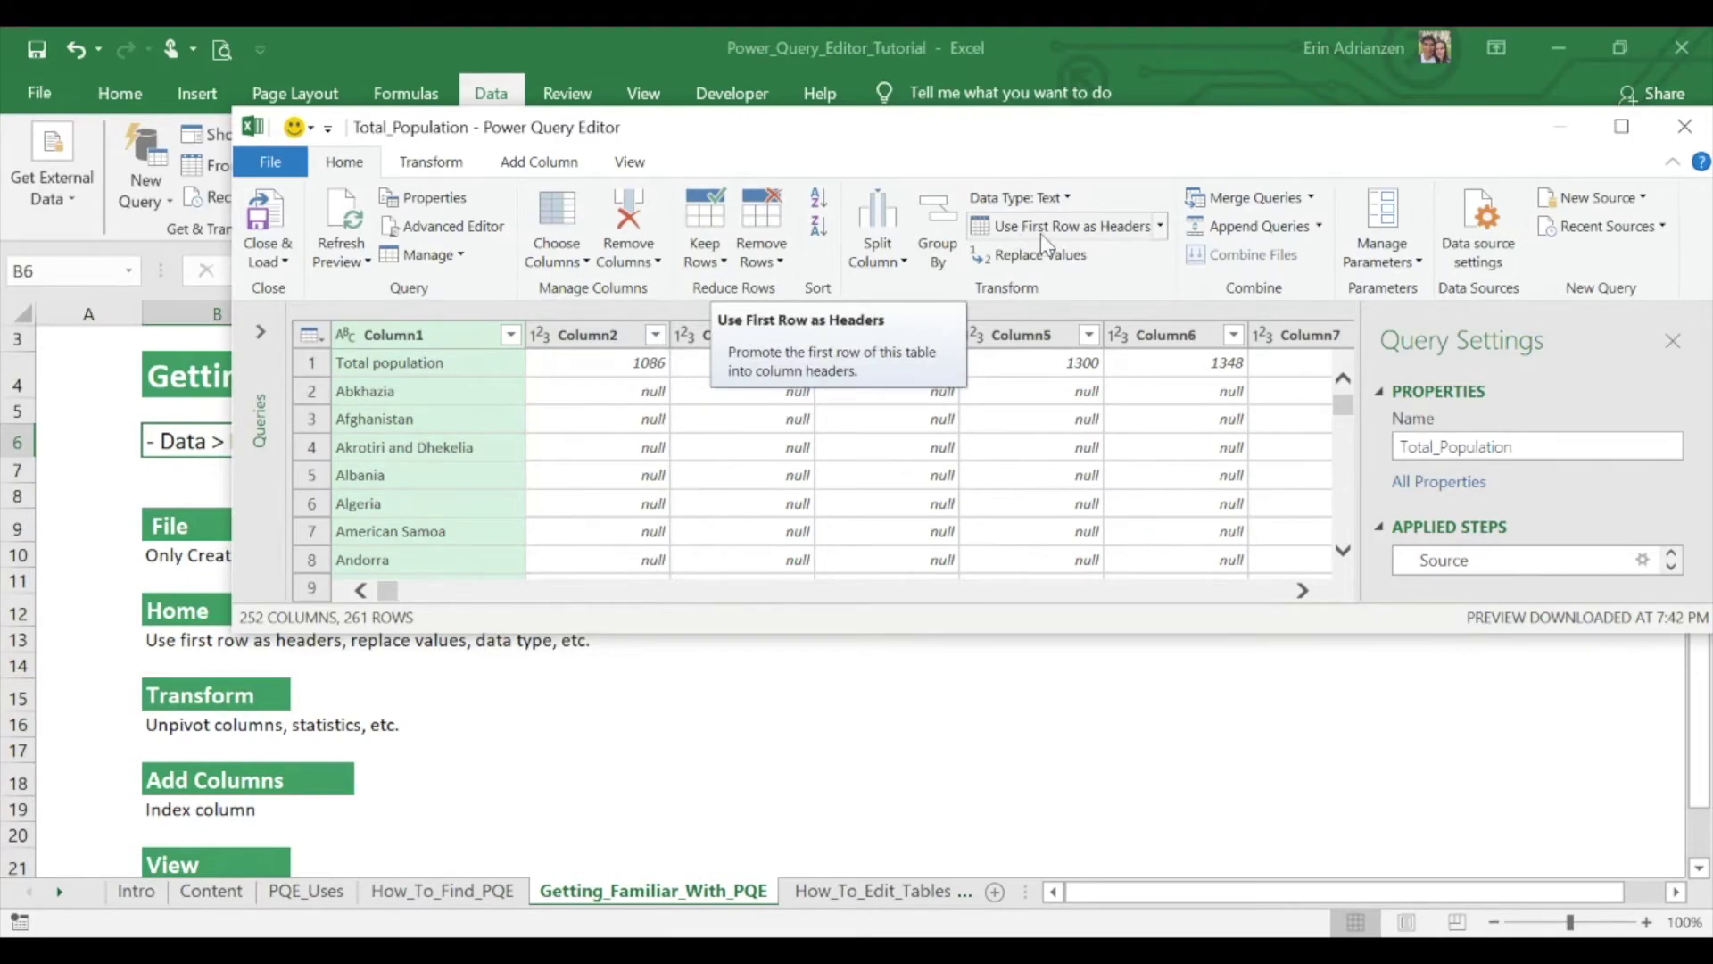
- Try to rename the Column1 header of the Total_Population query to "fakjfjadlfalff"
left_click(429, 363)
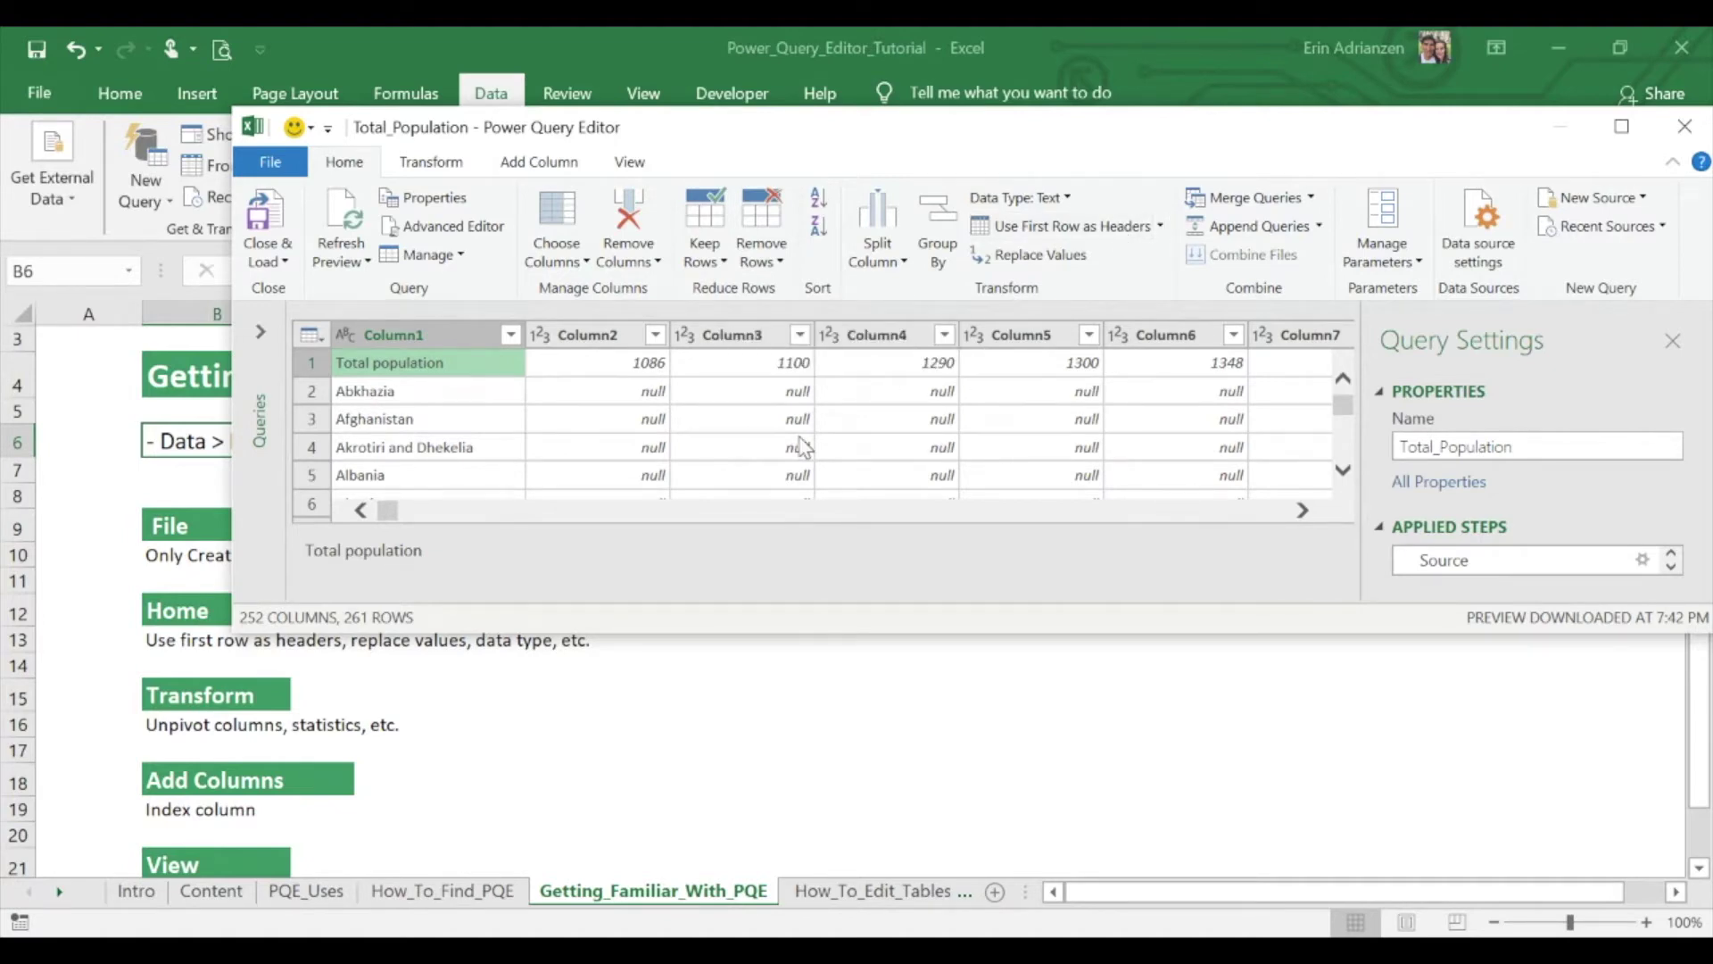
left_click(441, 337)
double_click(441, 338)
type("fakjfjadlfalff")
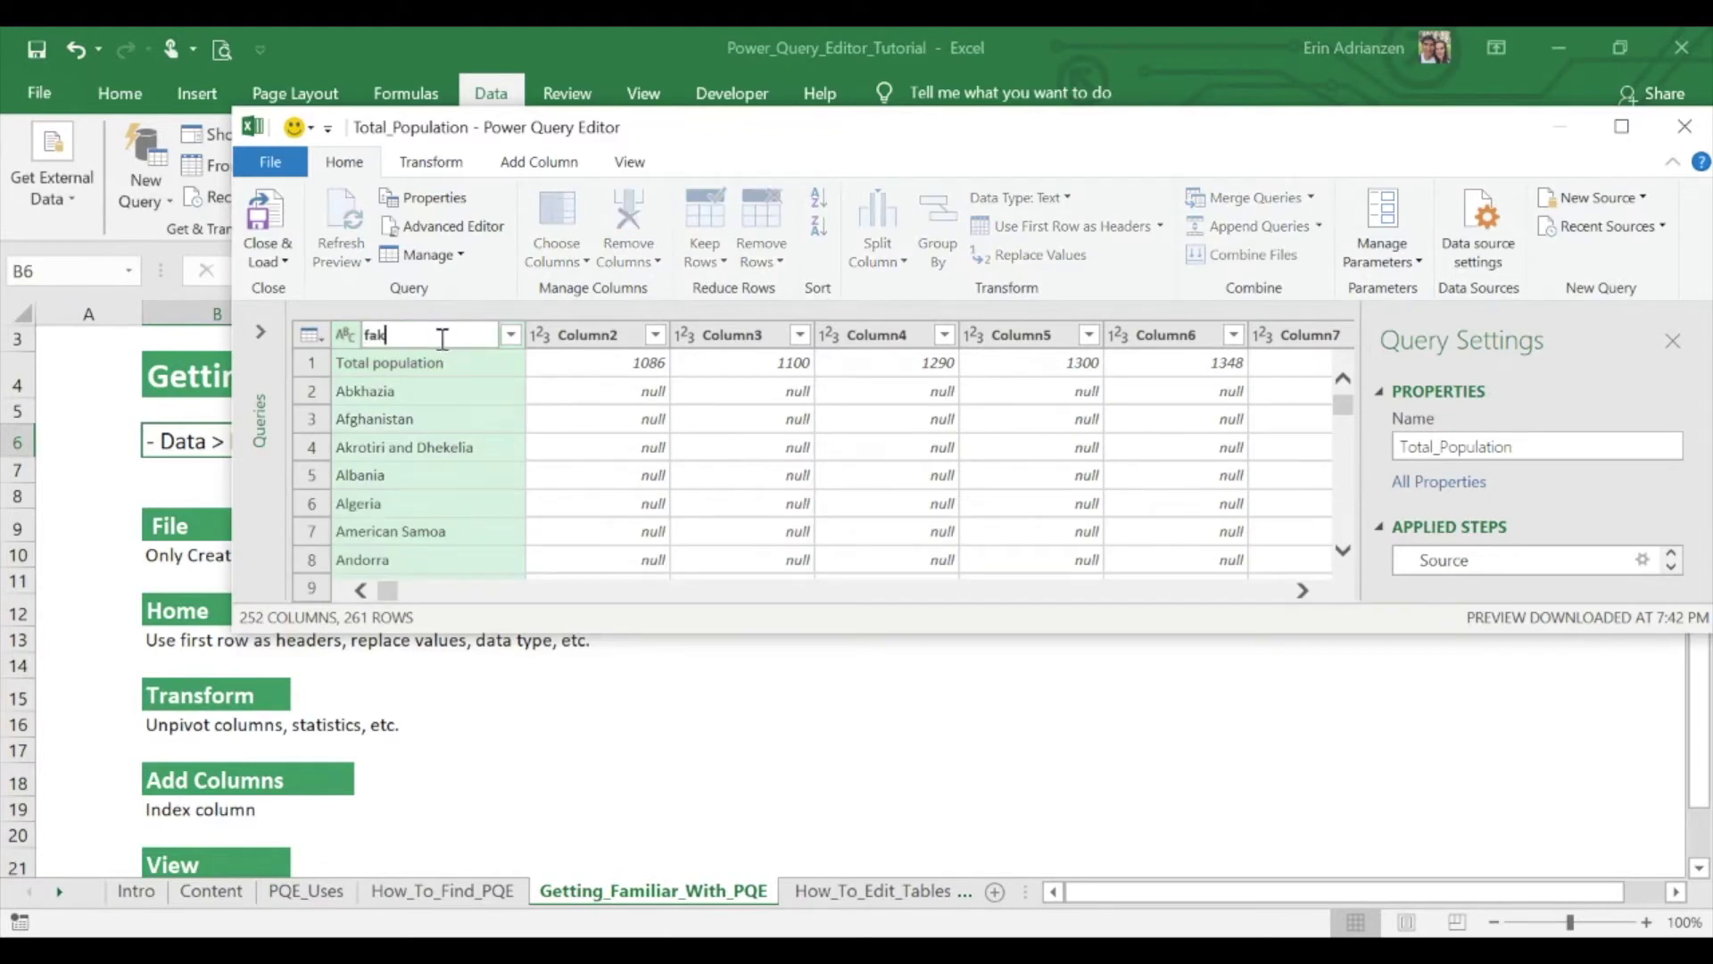
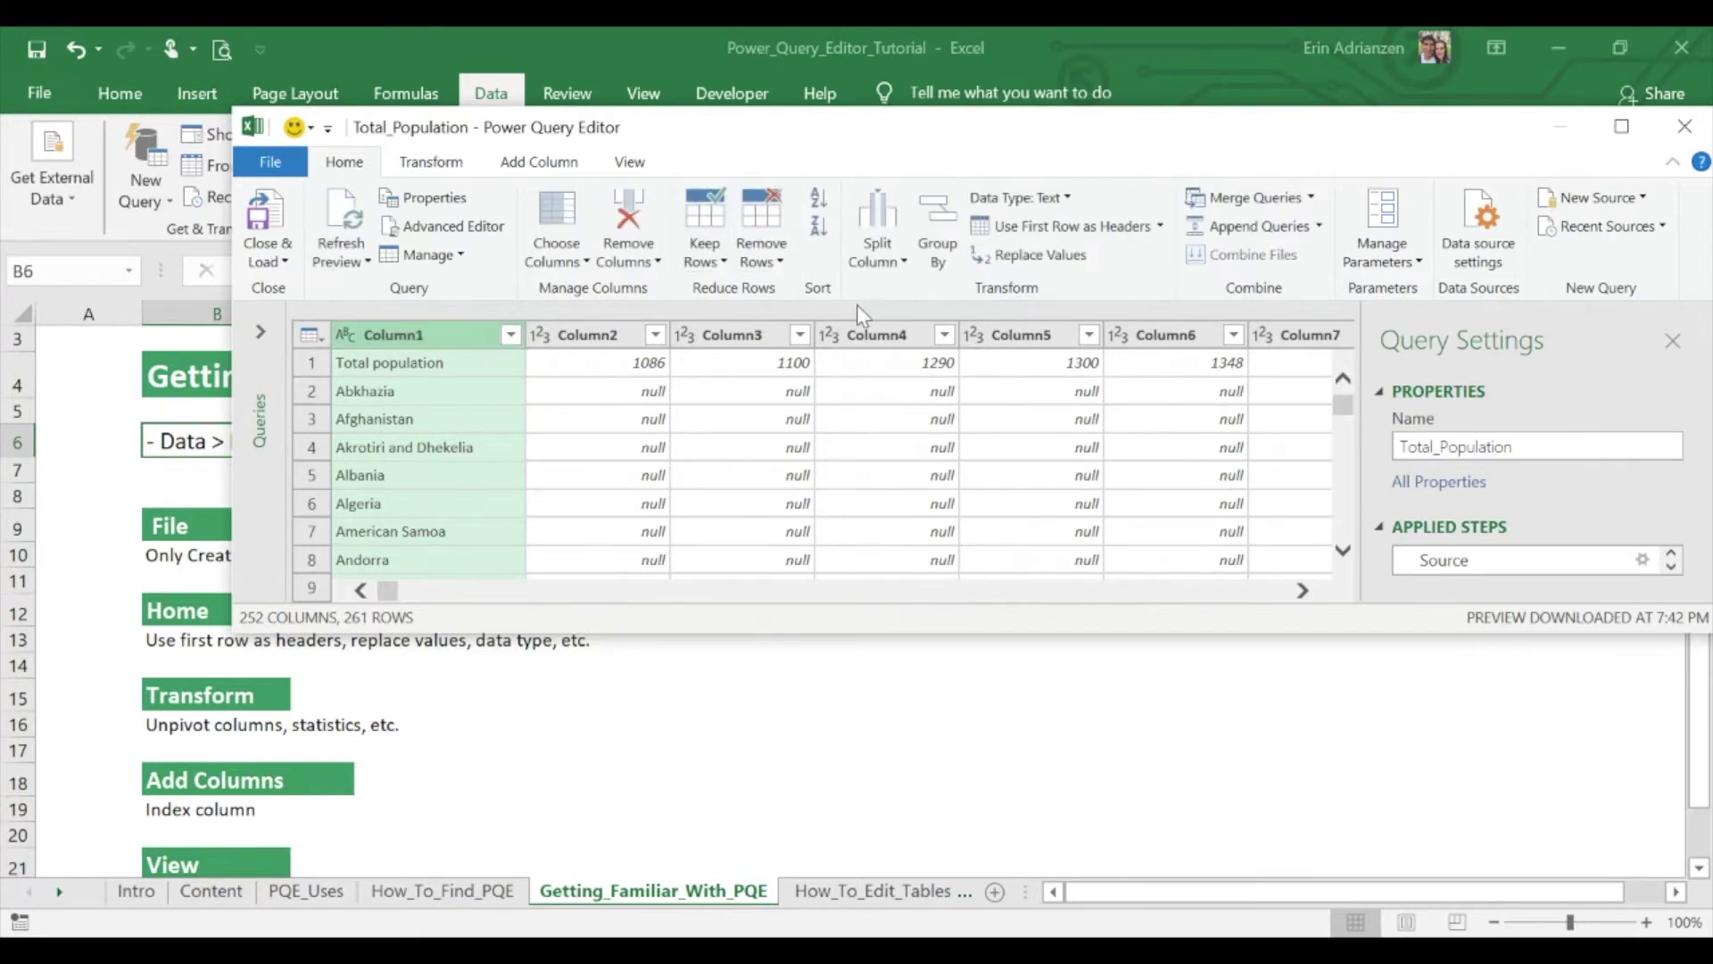
- Examine the Merge Queries options and the Replace Values settings for Column1 without applying either
left_click(1310, 197)
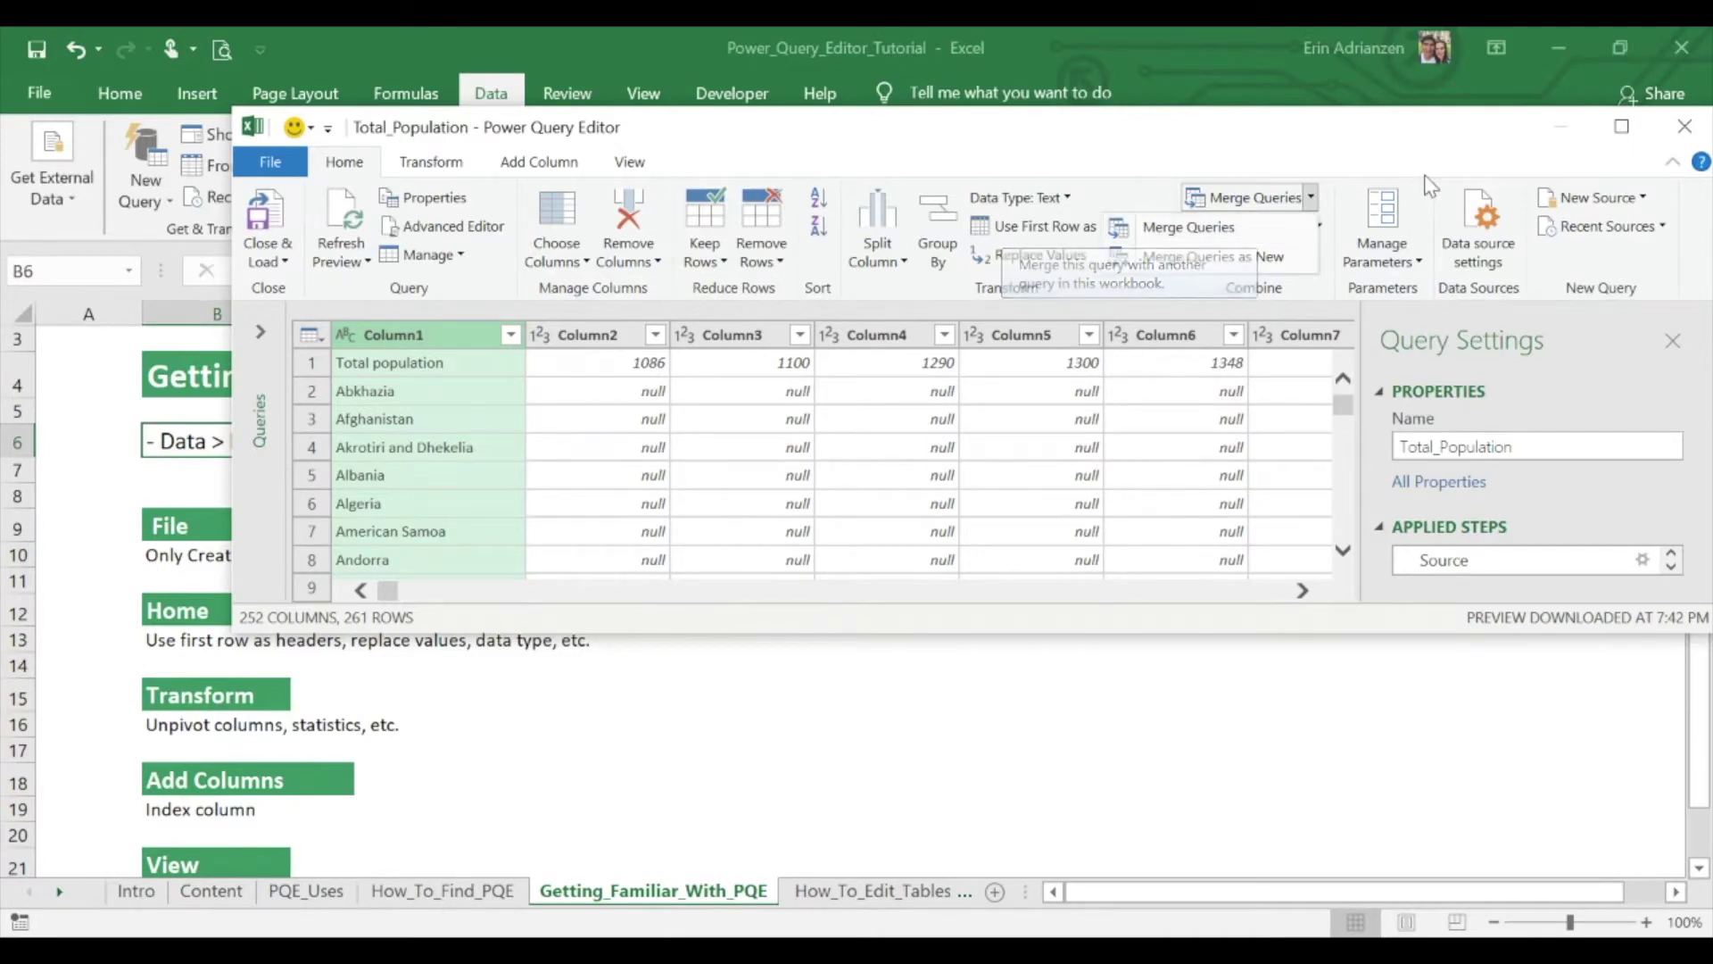
left_click(1203, 470)
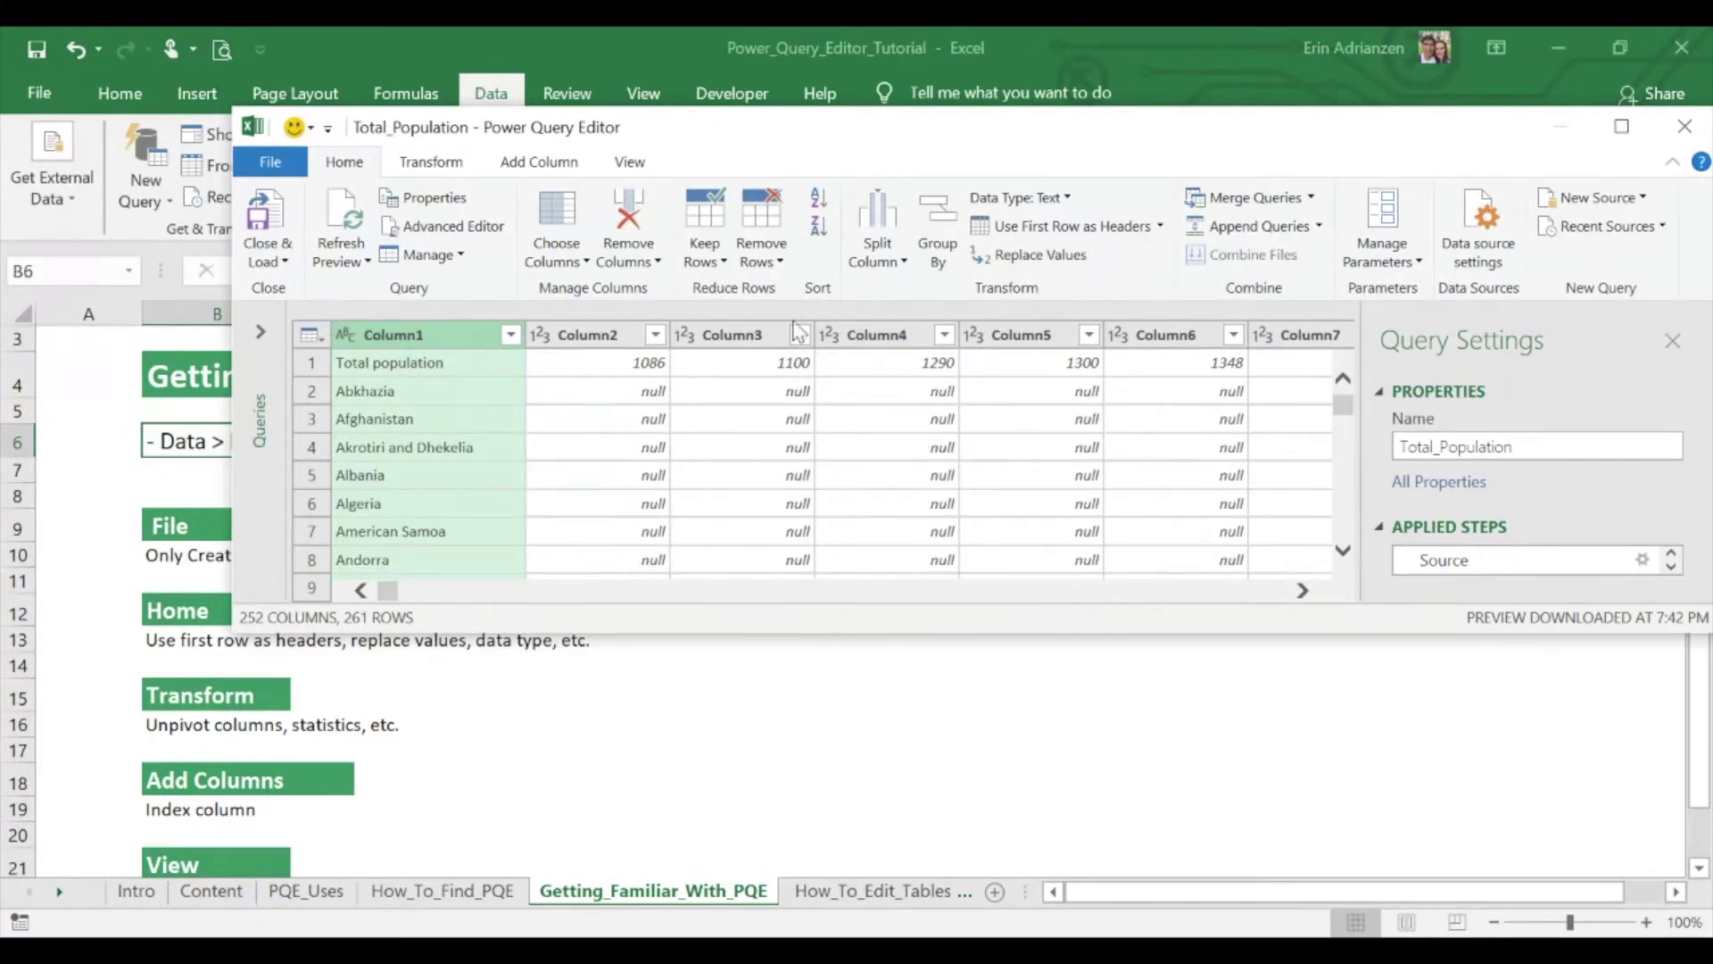
left_click(1051, 261)
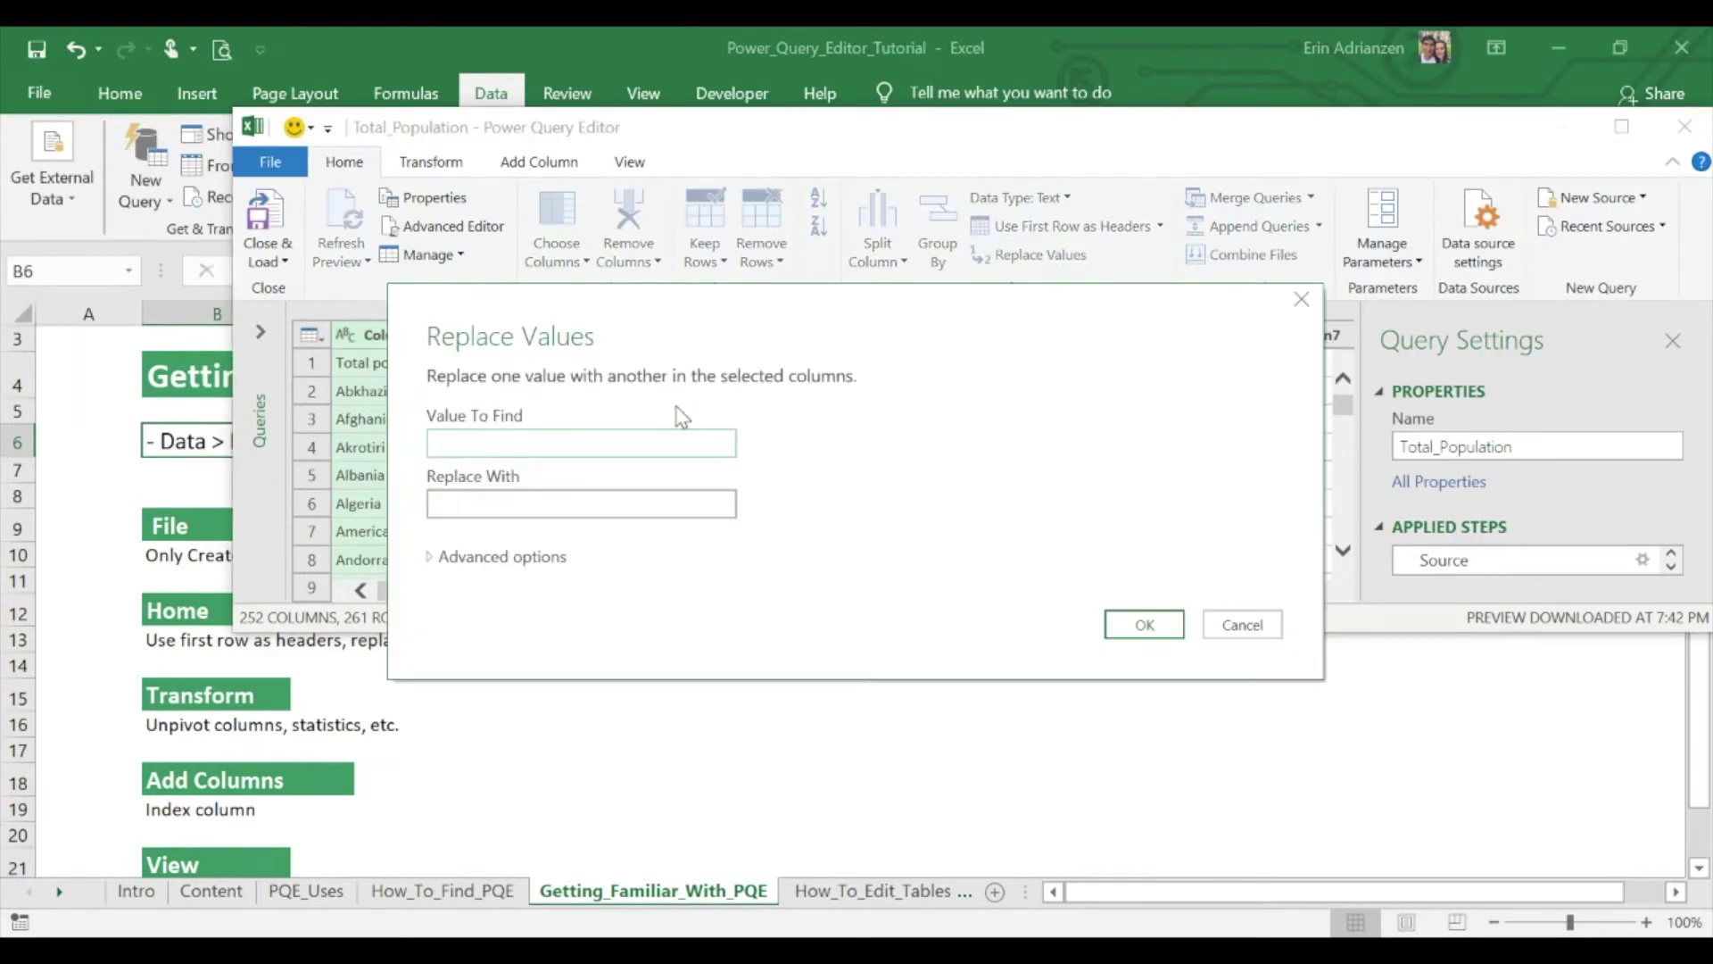
left_click(1245, 629)
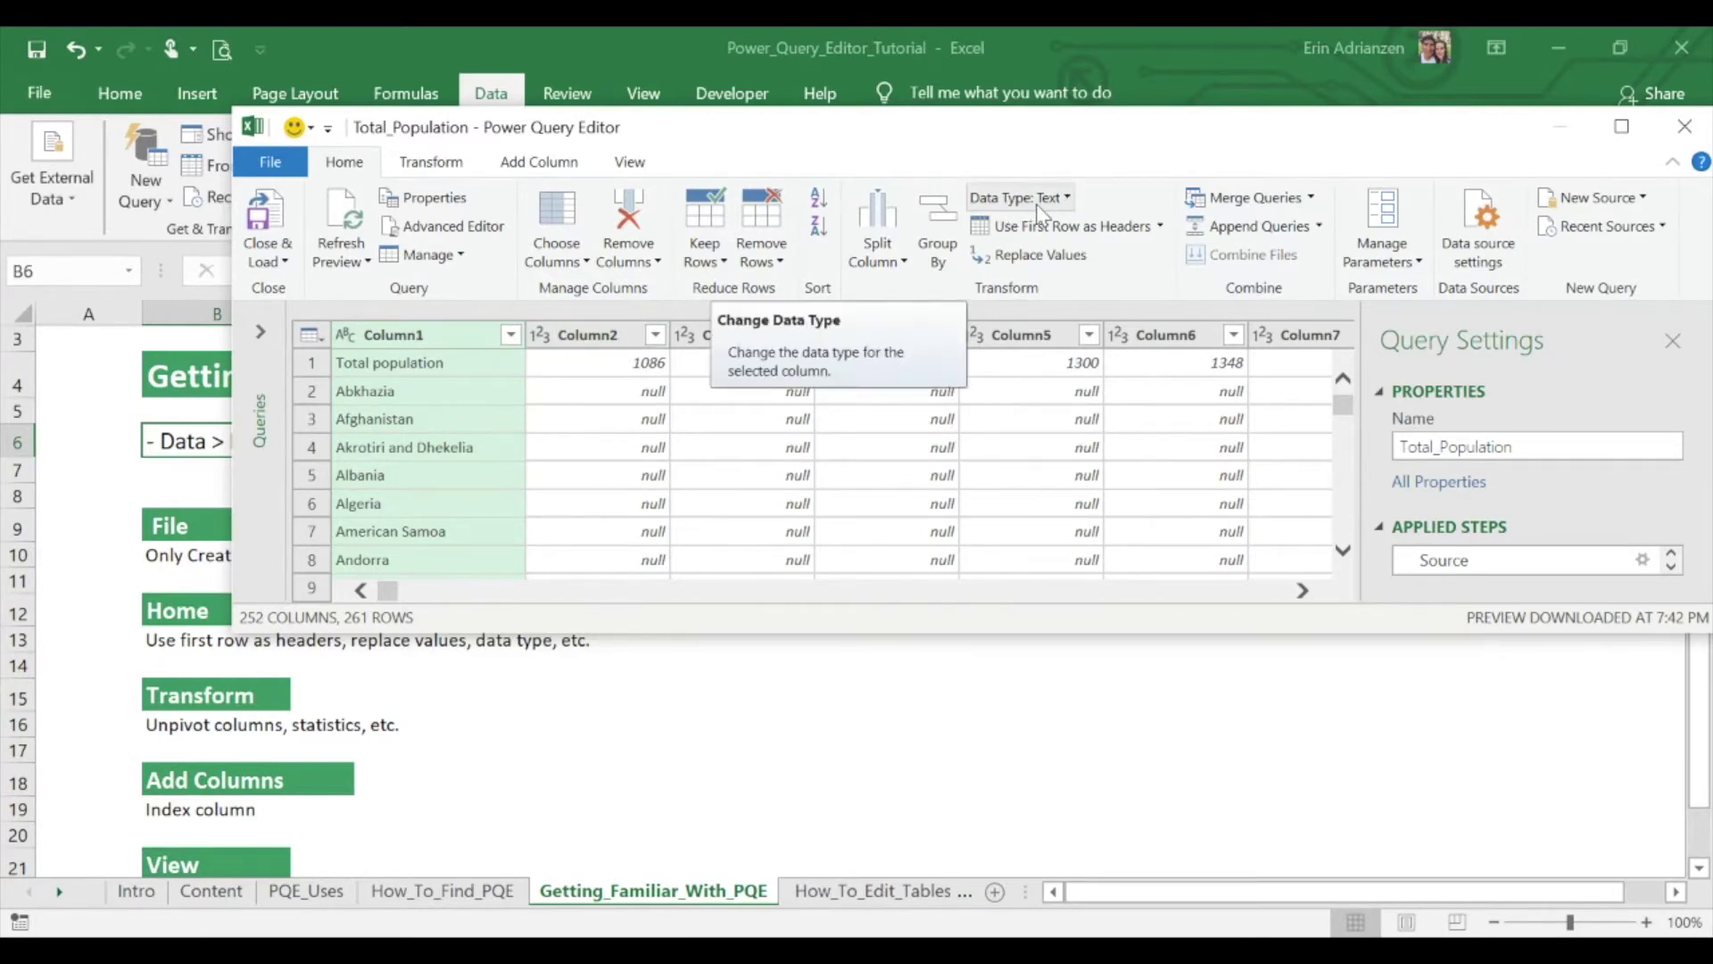
- Review the data types available for Column1, and bring up the Transform commands
left_click(1064, 203)
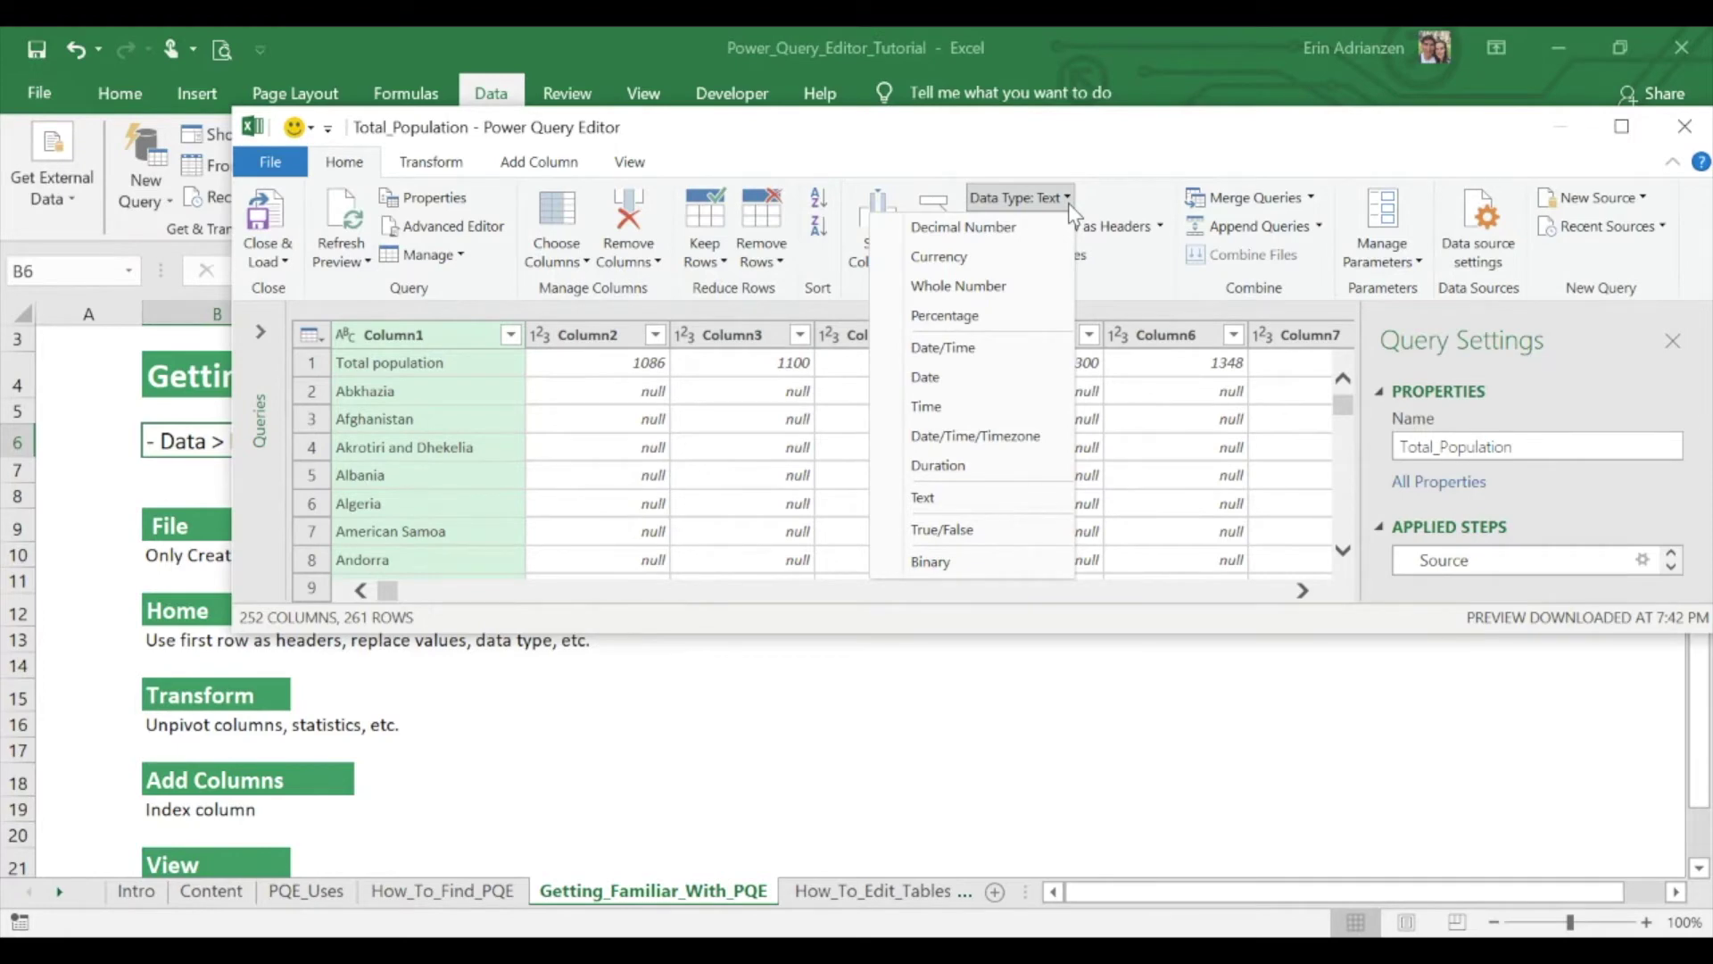
left_click(1117, 193)
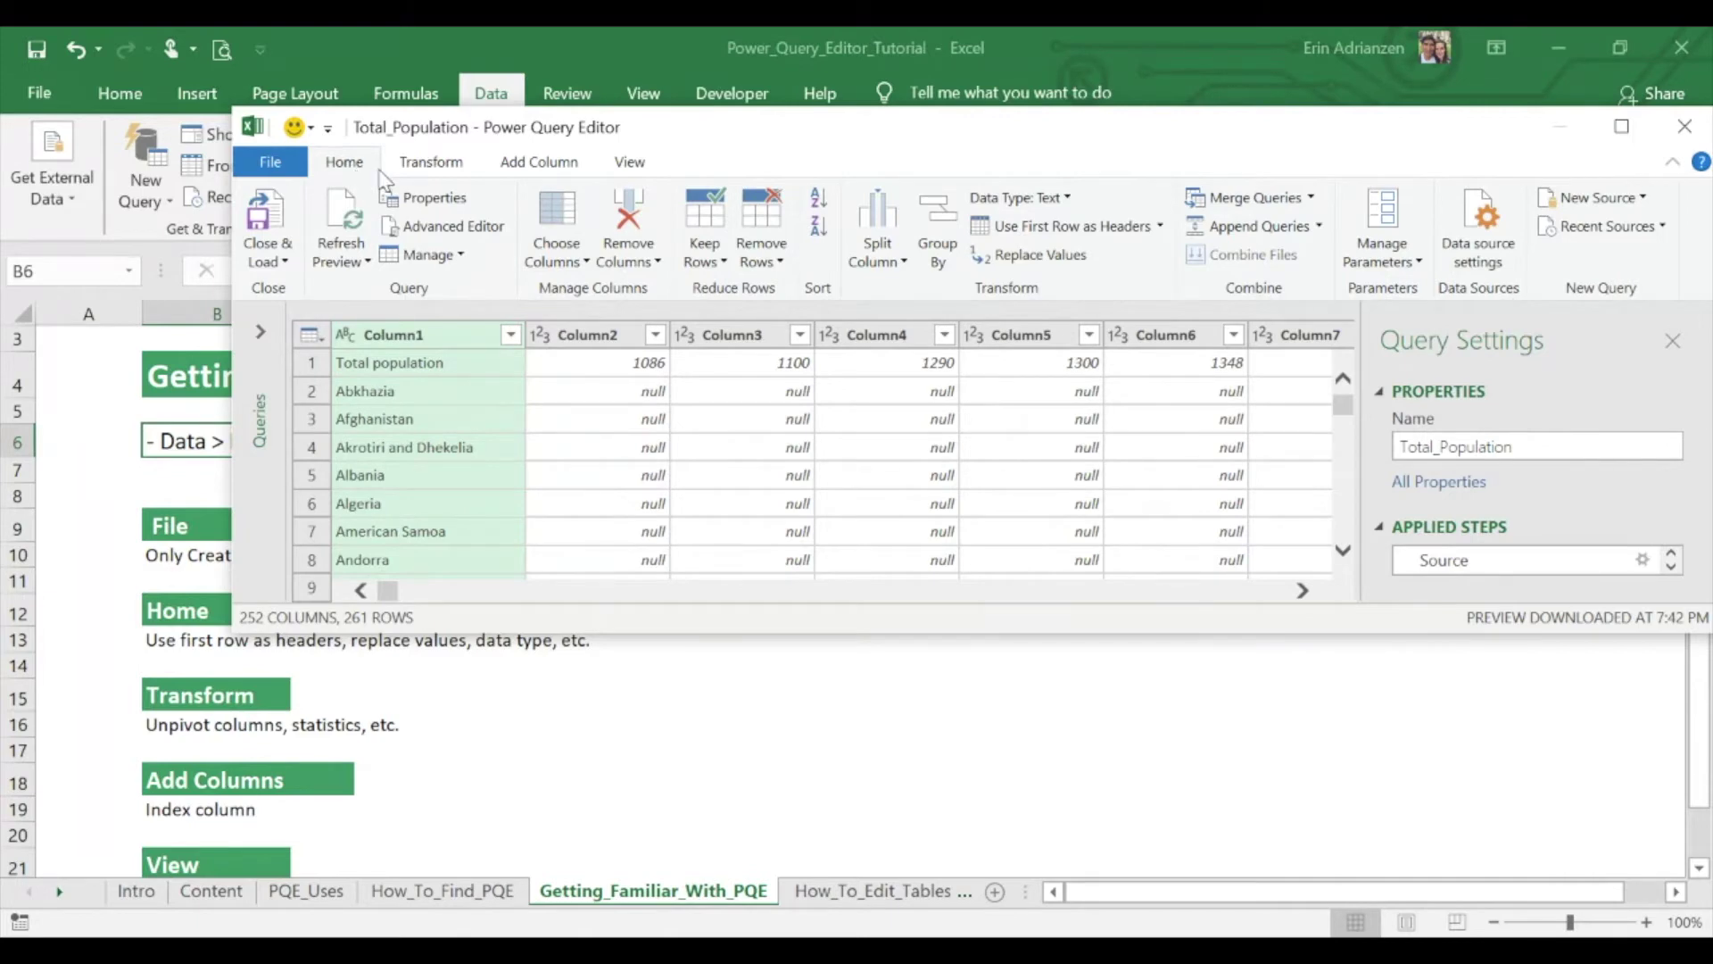
left_click(441, 174)
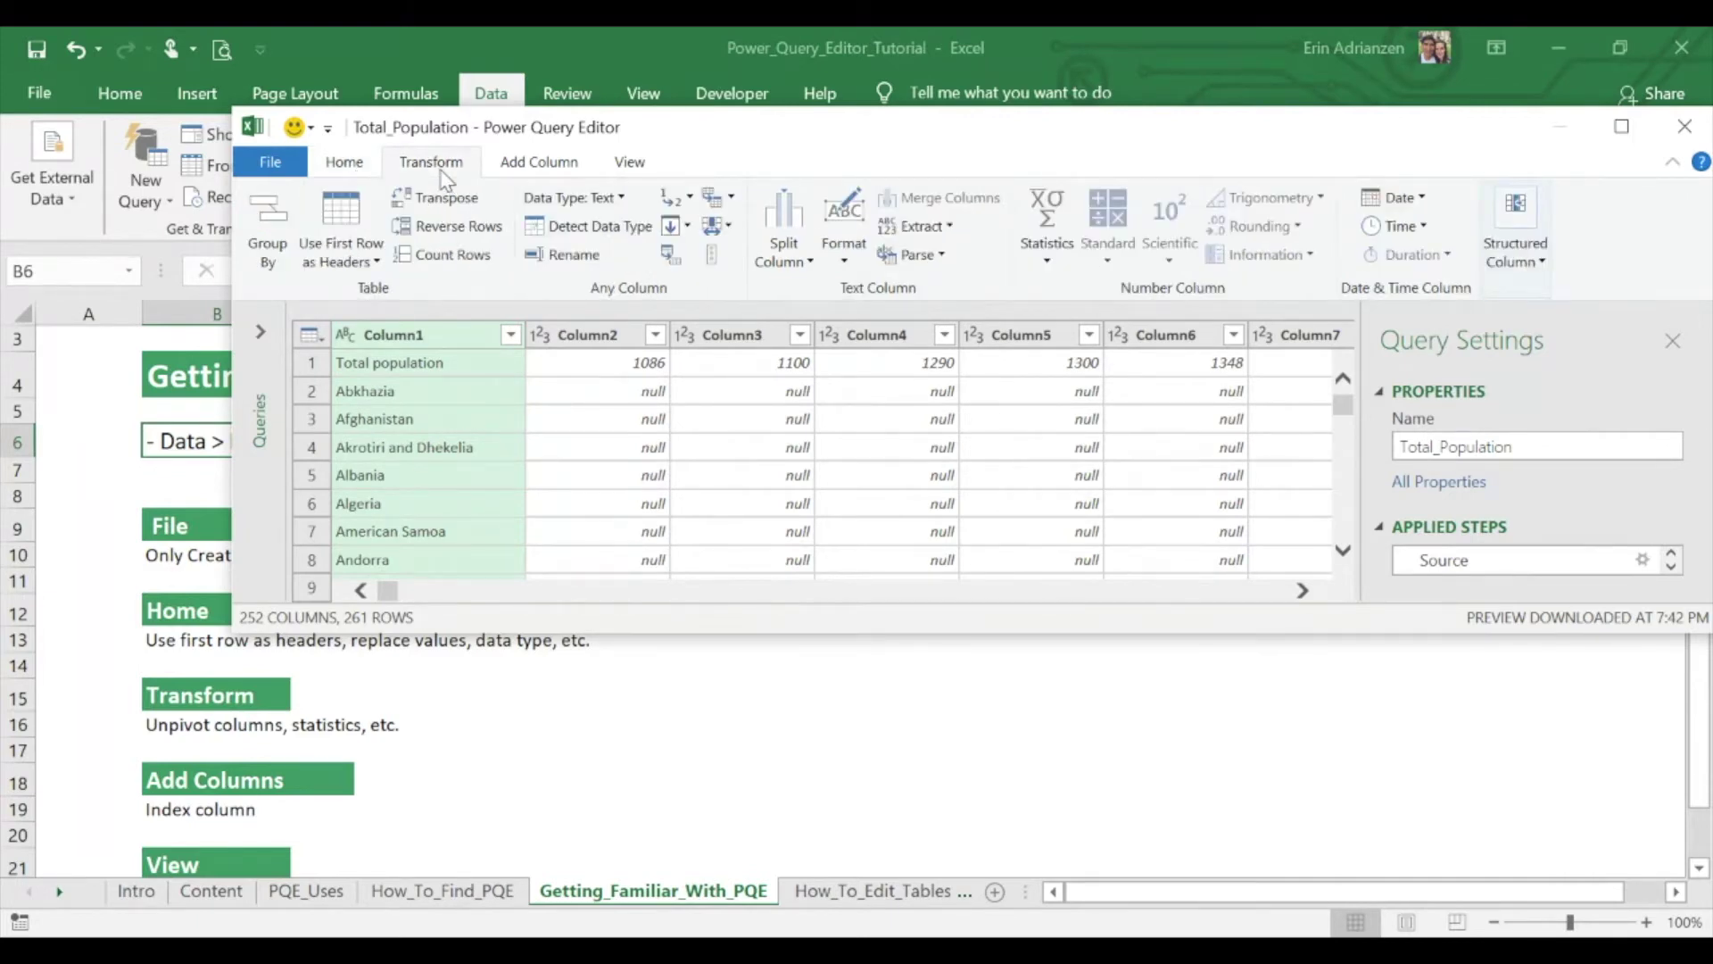
- Examine the Unpivot Columns options for Column1 and the Statistics options for Column2 without applying any
left_click(731, 198)
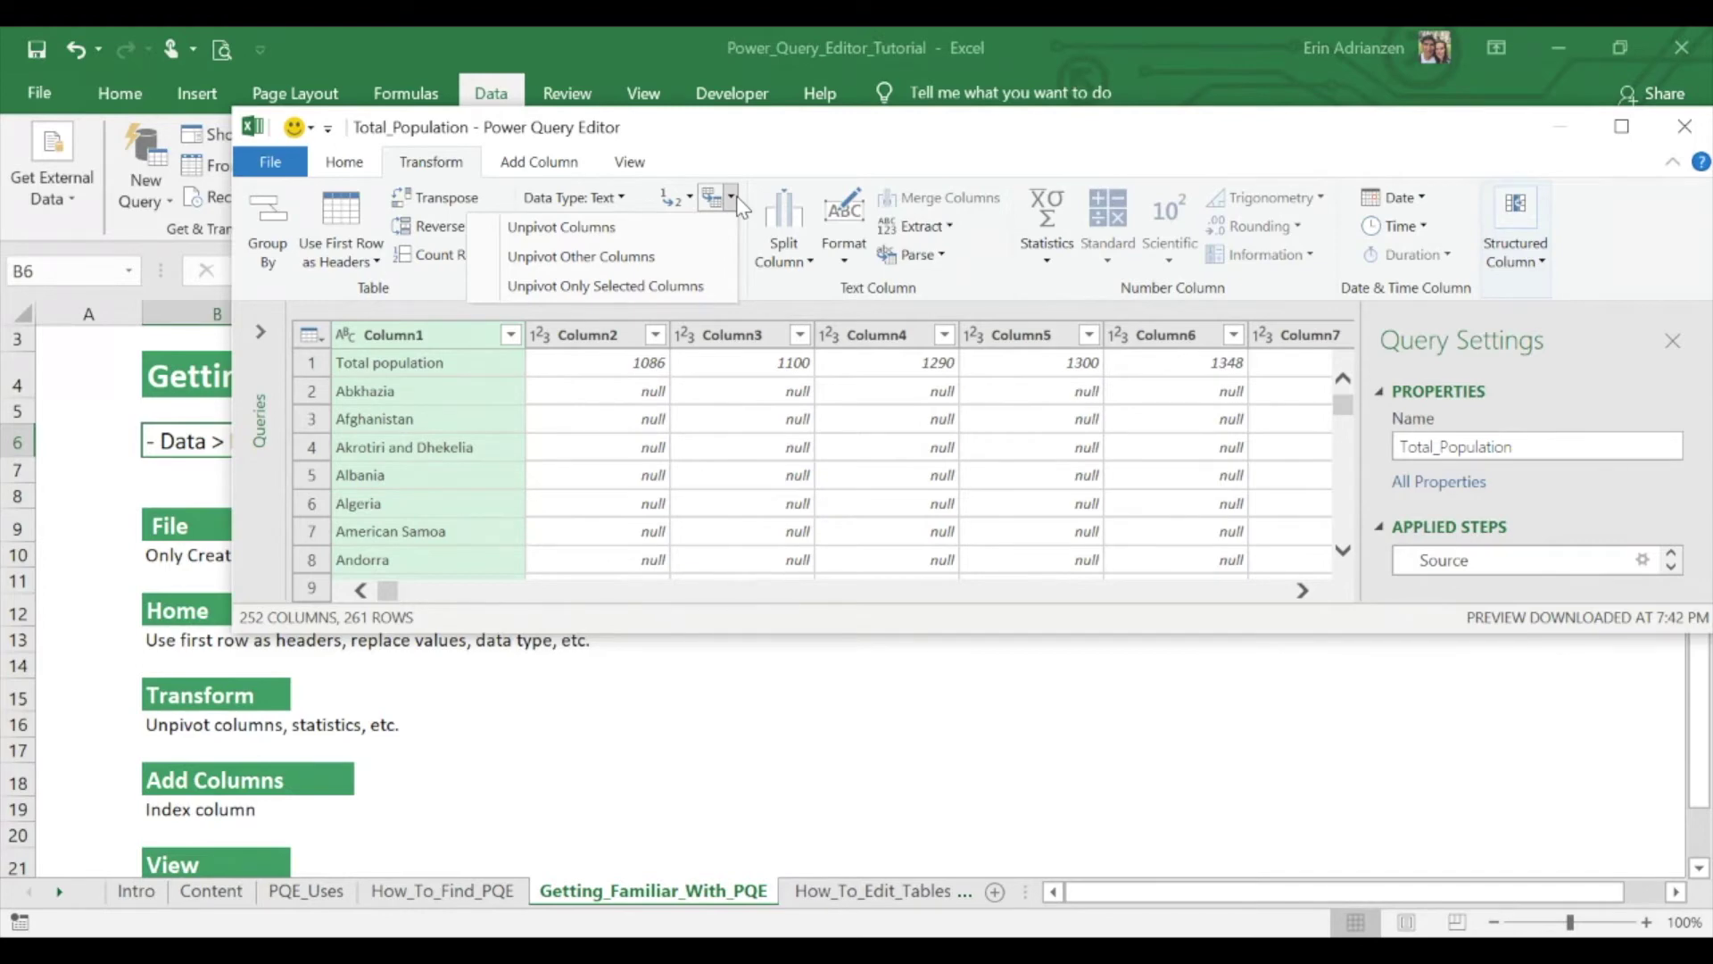
left_click(732, 200)
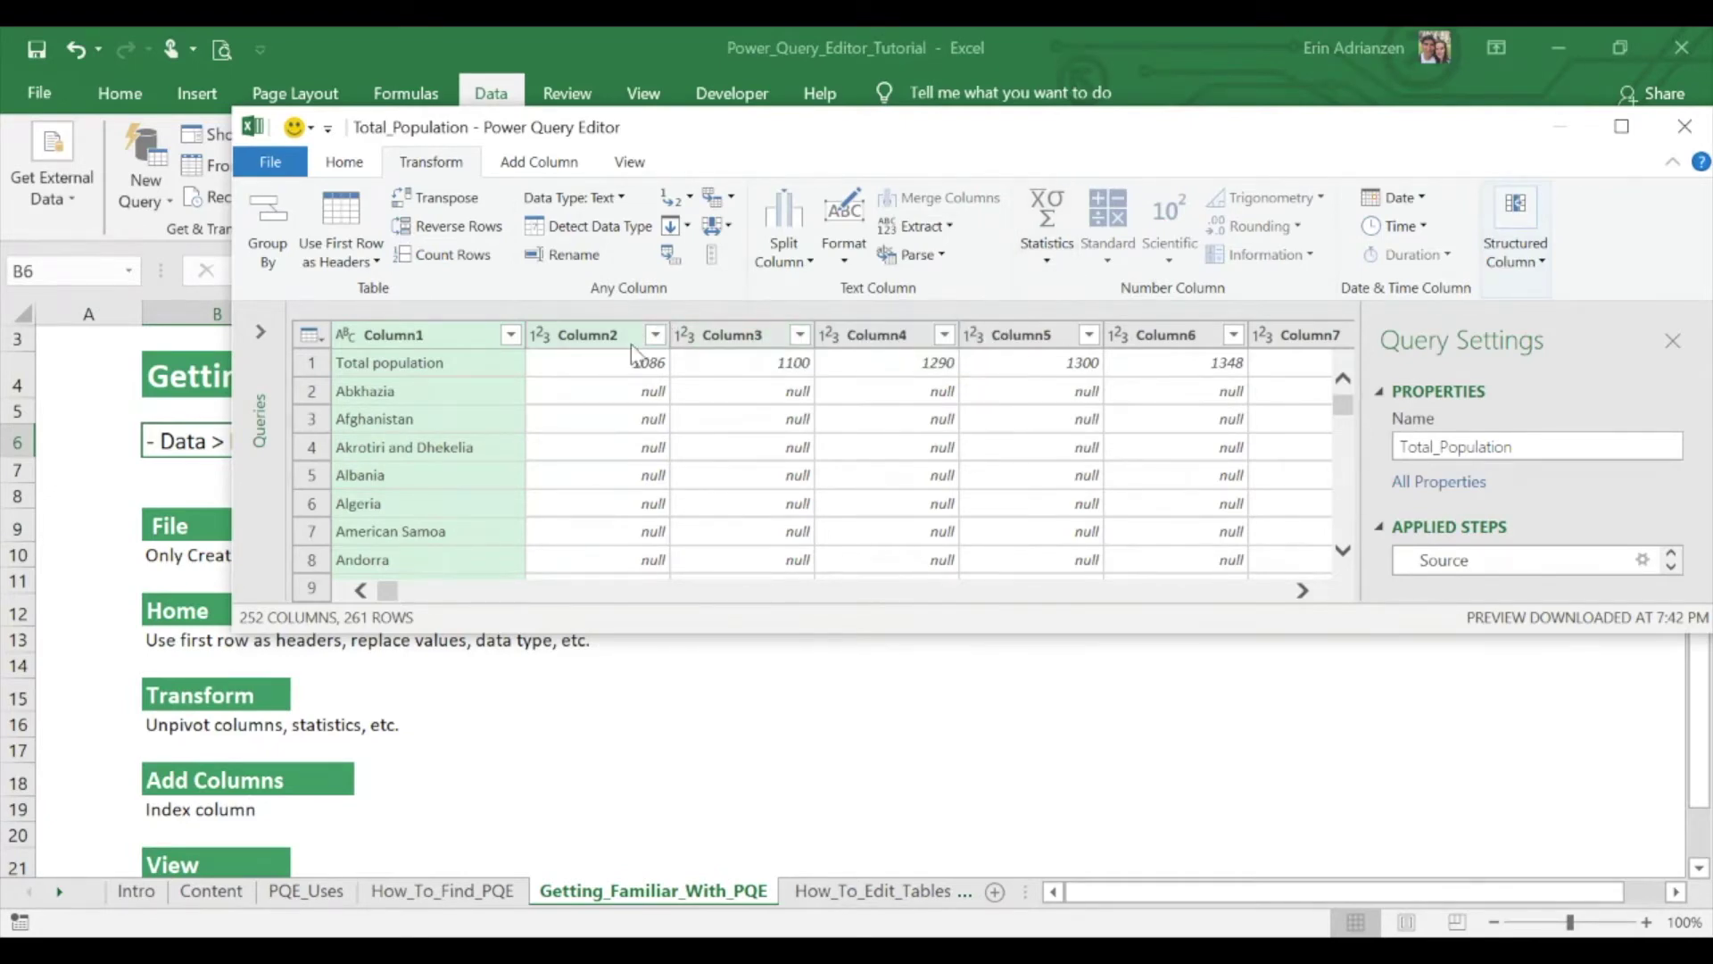
left_click(597, 347)
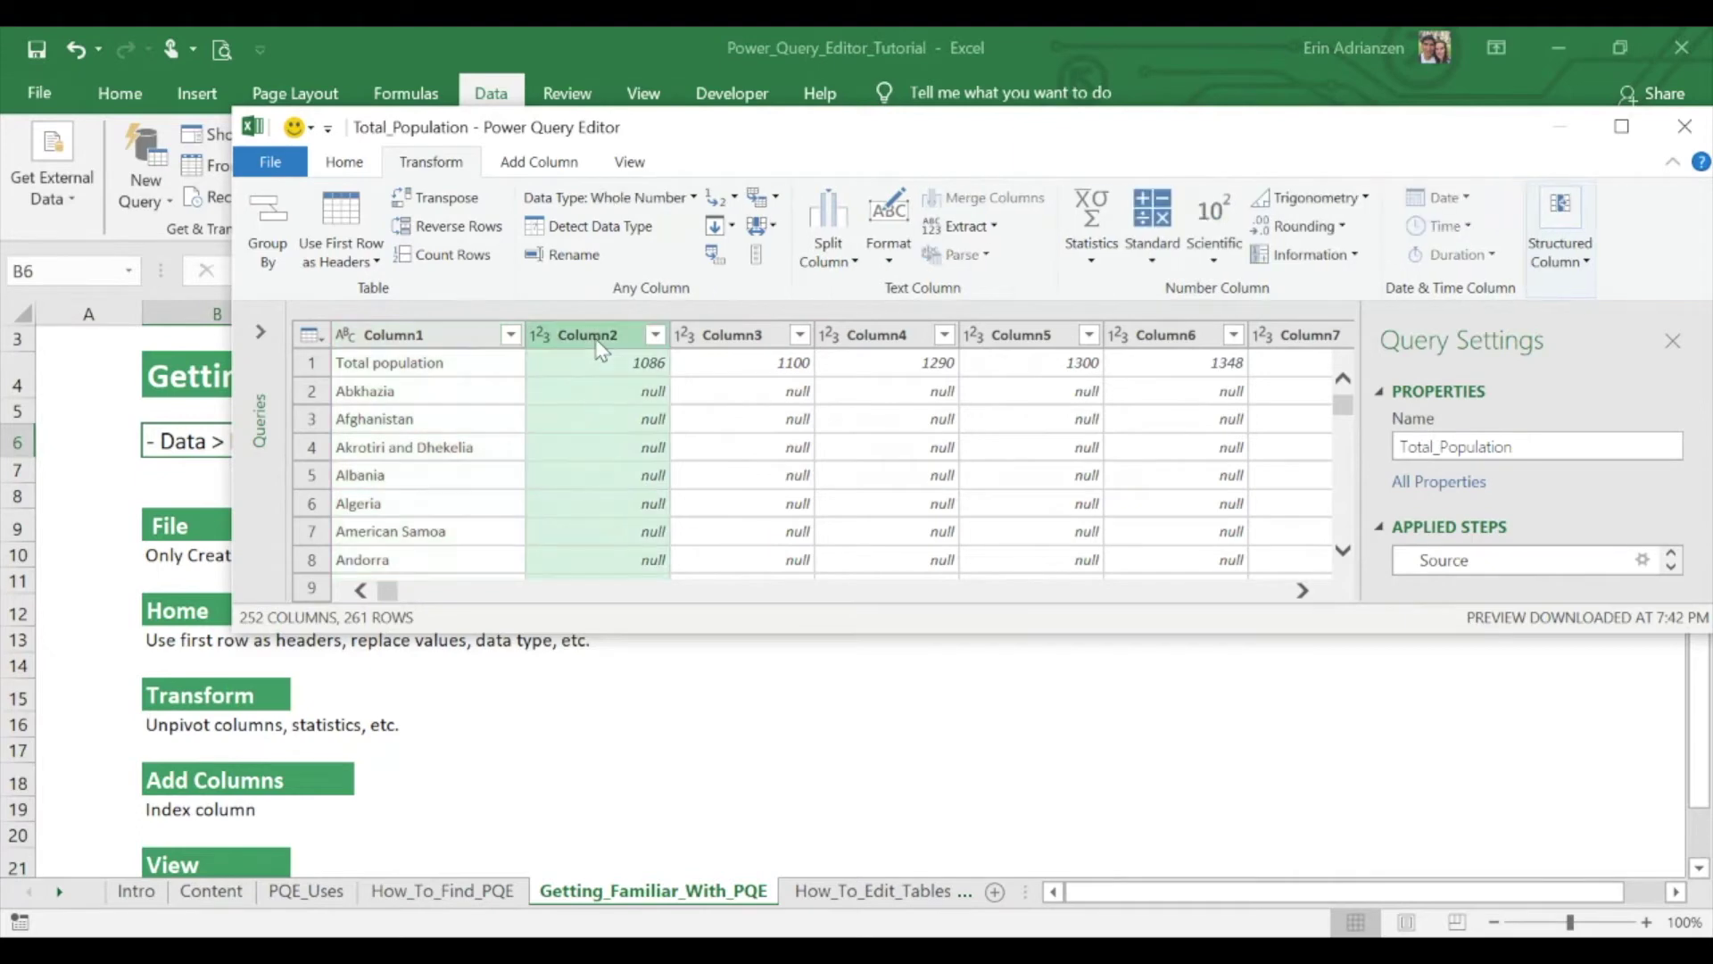
left_click(1104, 256)
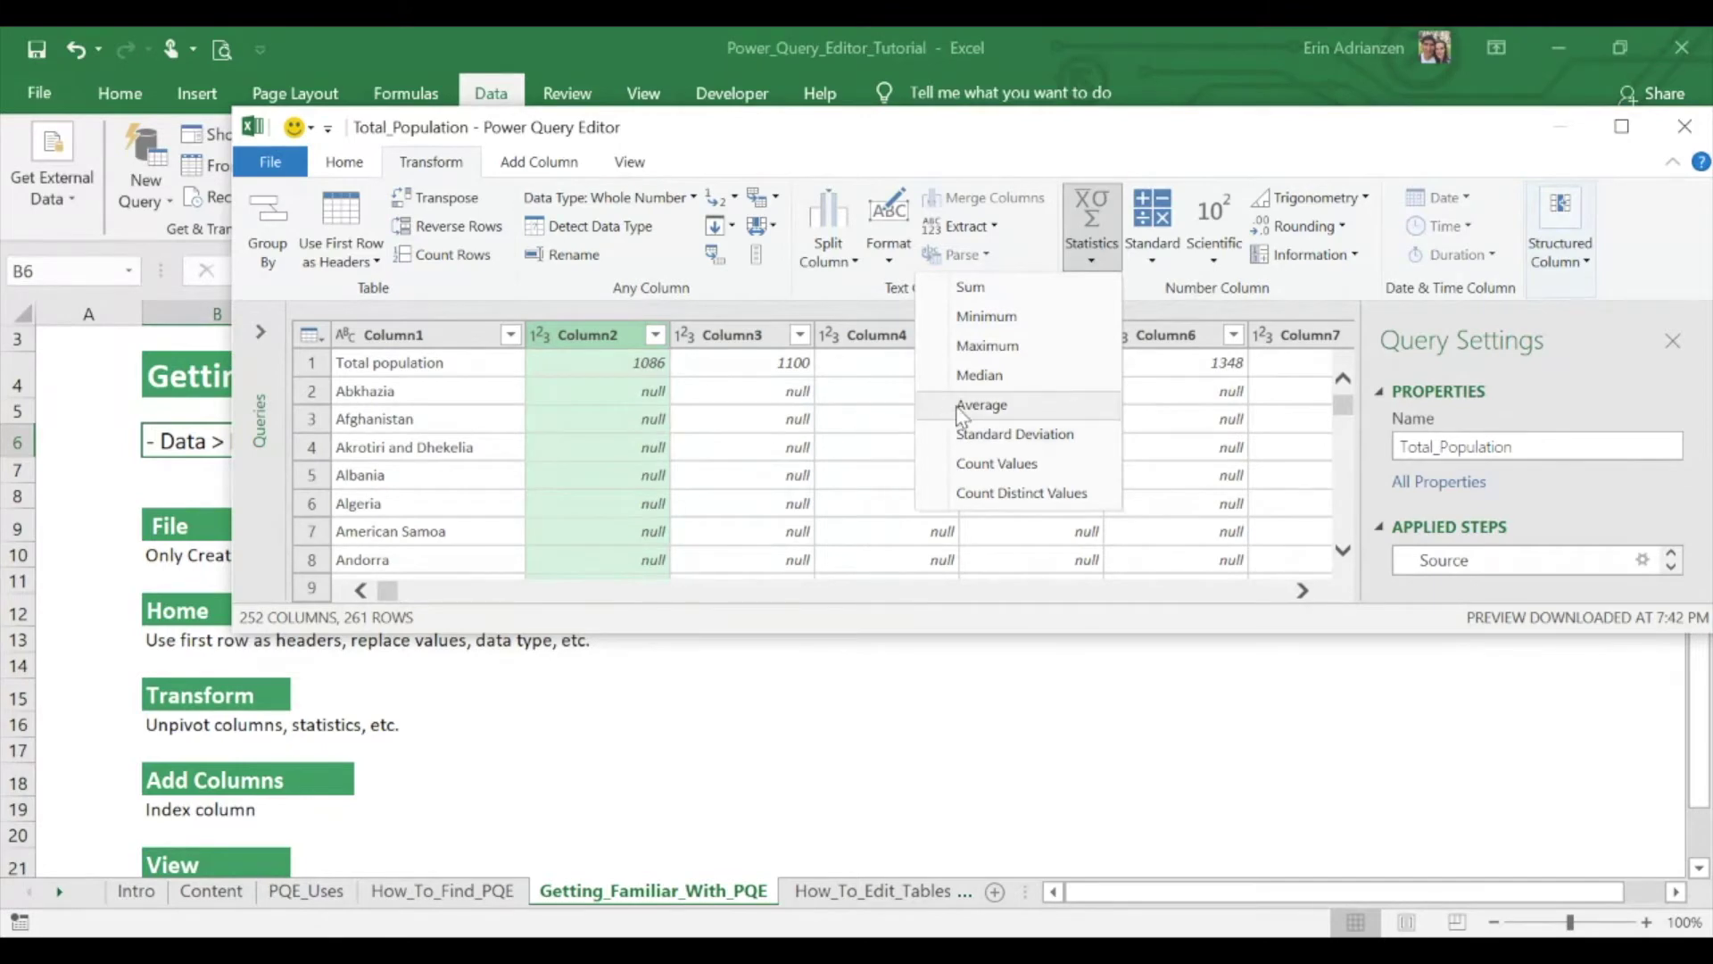
left_click(785, 411)
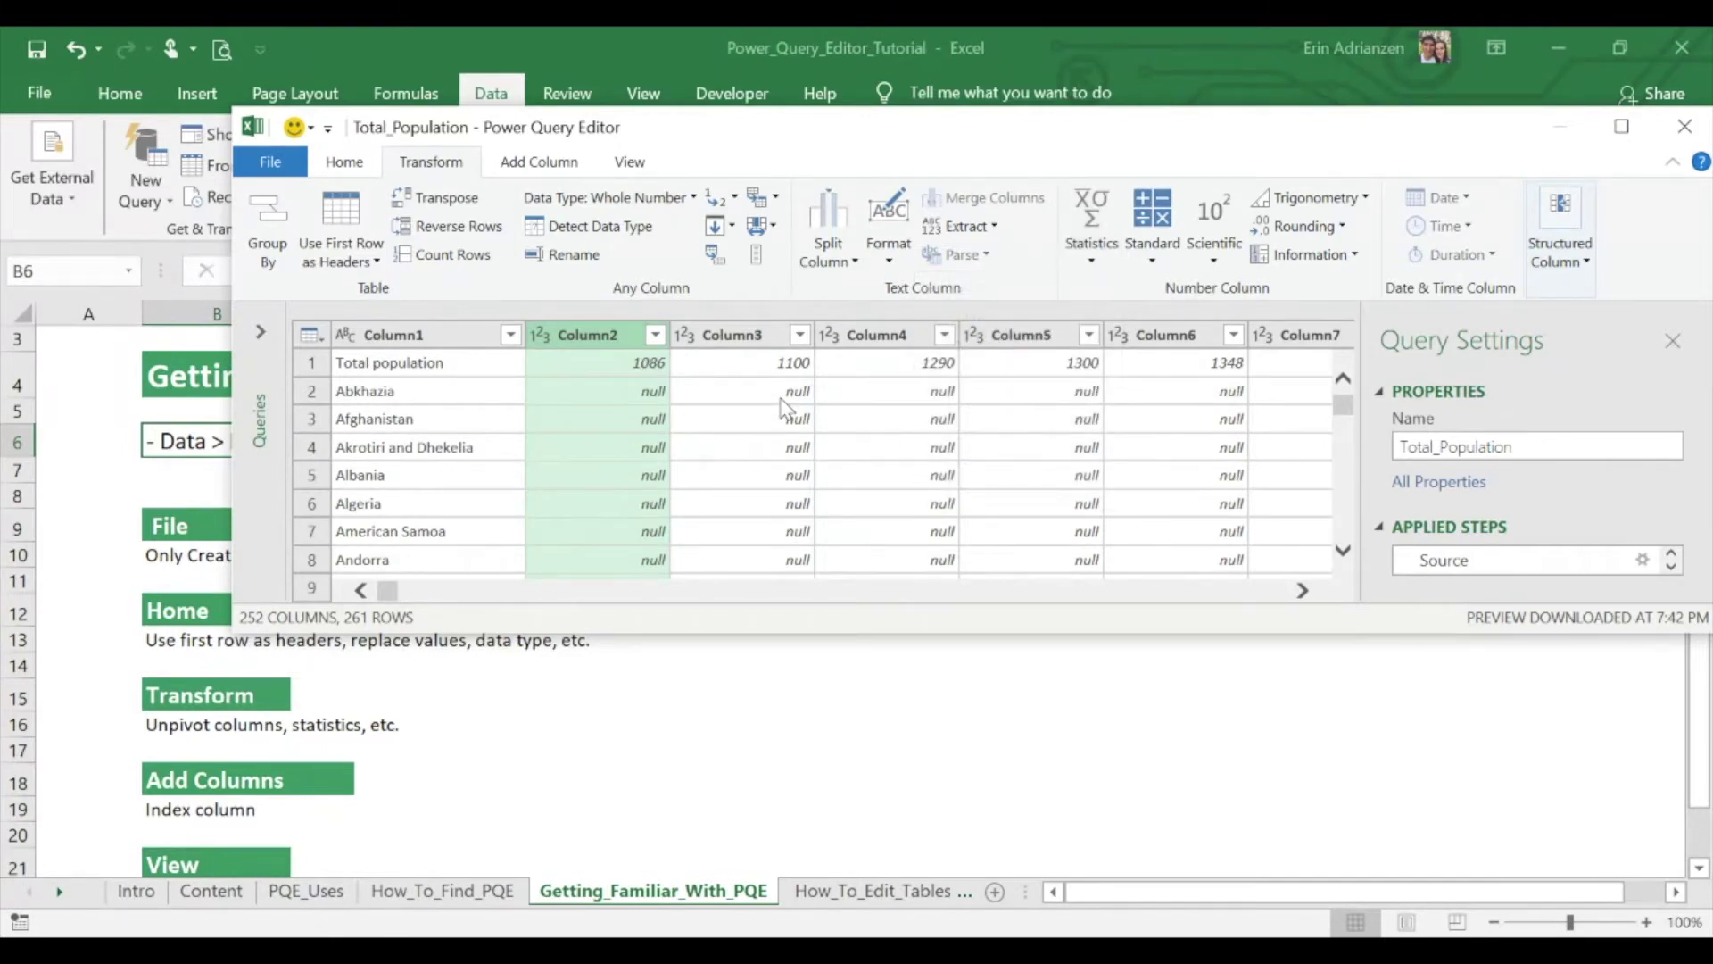
- Examine the Add Column commands and, with Column1 selected, the Index Column options without applying any
left_click(538, 165)
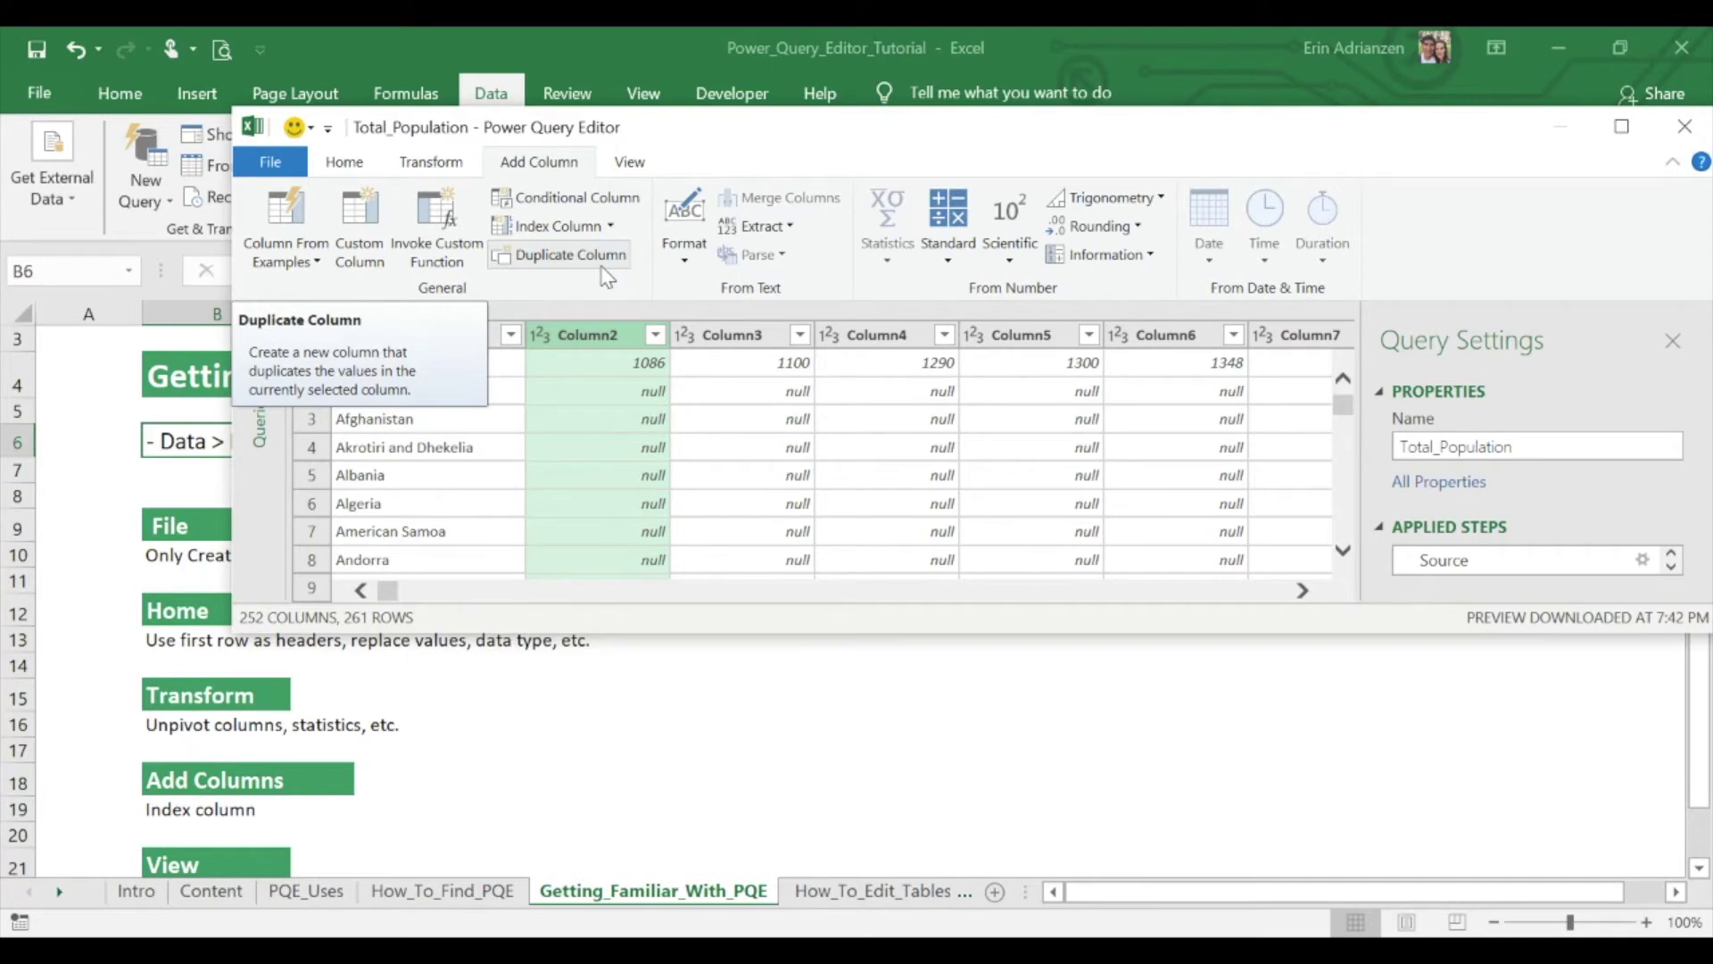
left_click(635, 415)
left_click(463, 336)
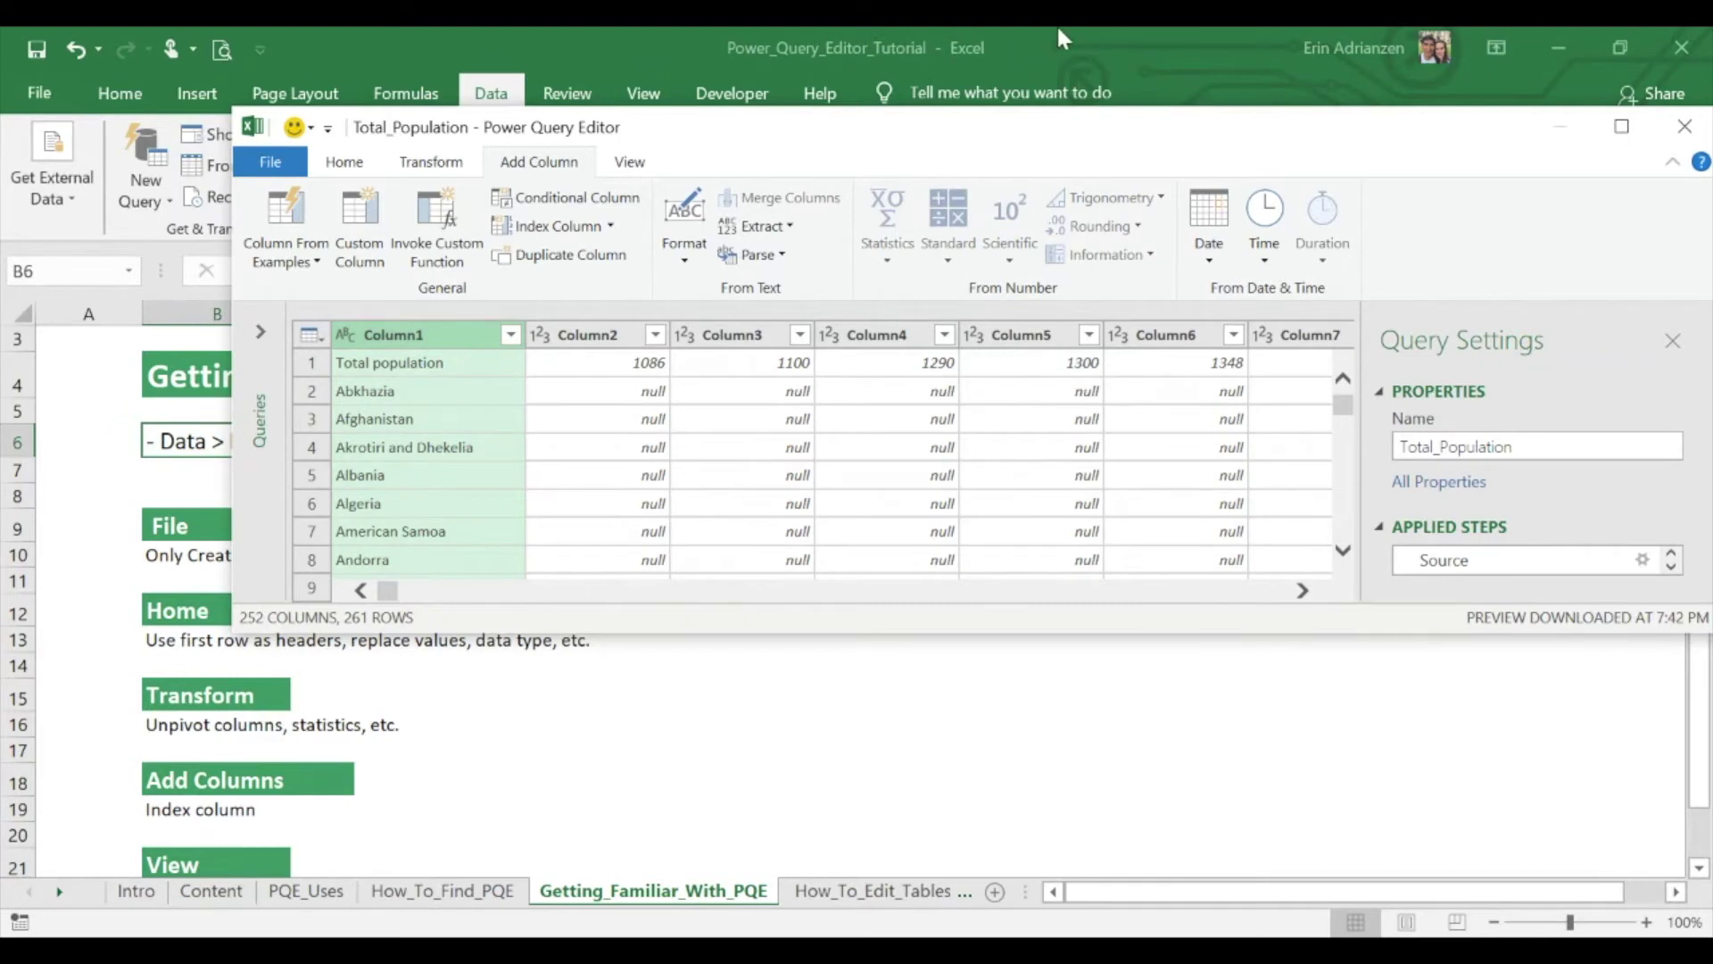
left_click(612, 227)
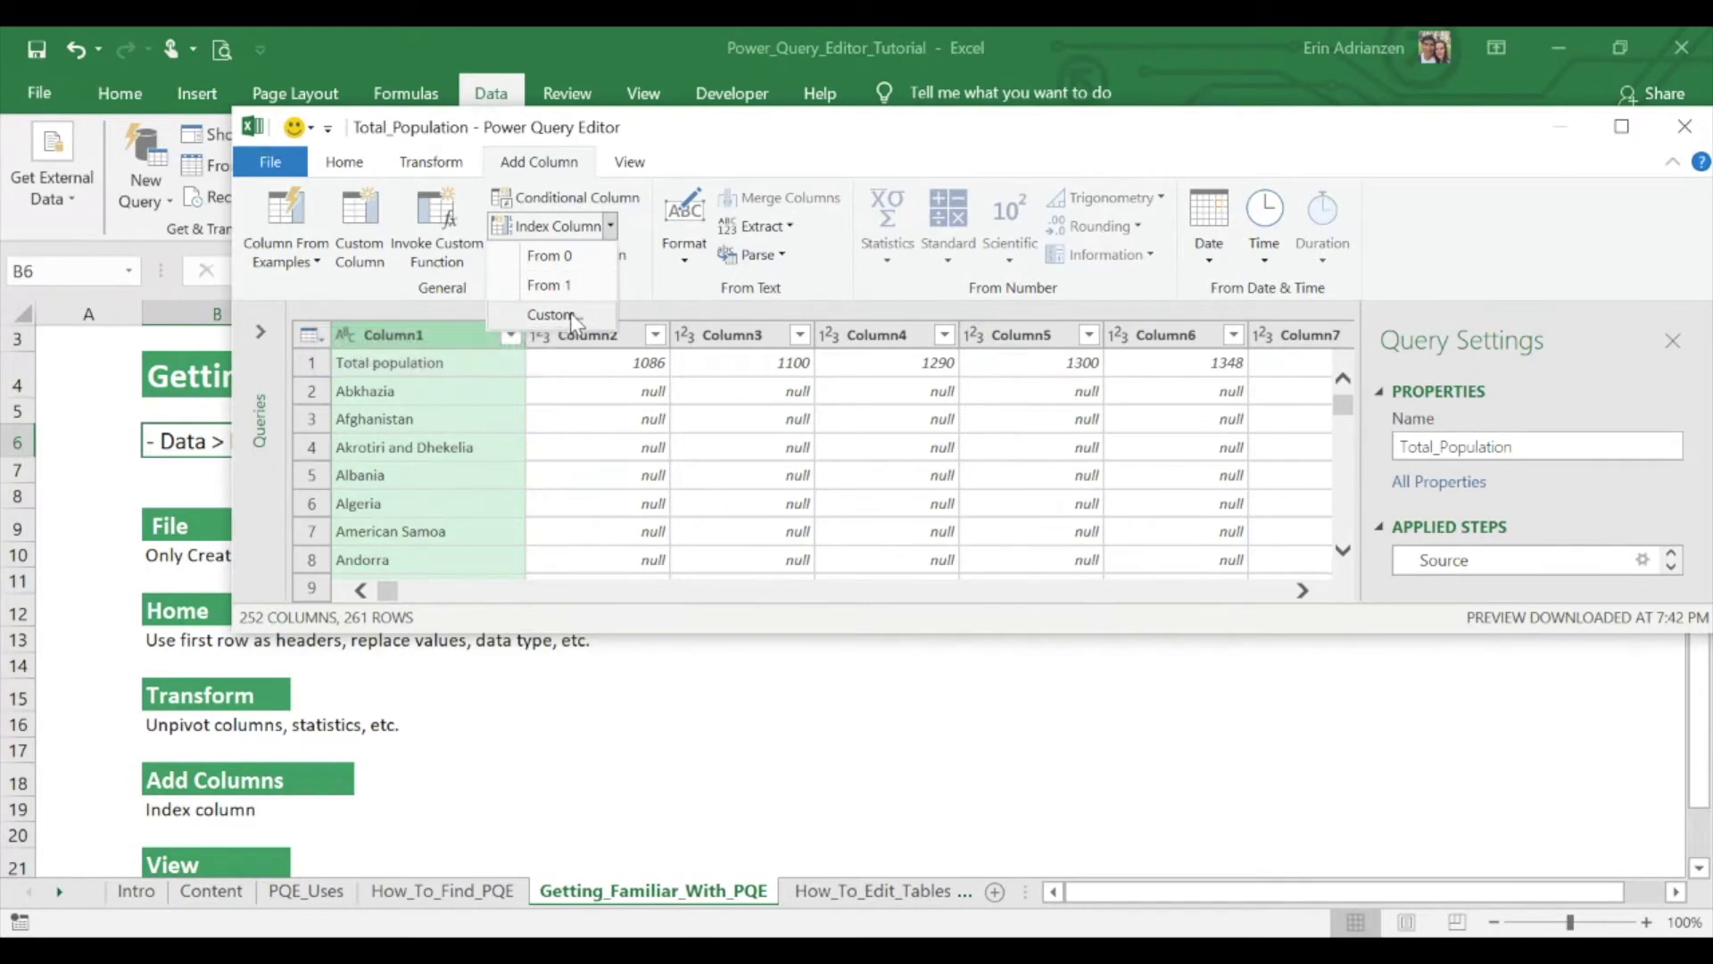
left_click(619, 397)
- Go to Column68 of the Total_Population query with the Go to Column command
left_click(637, 164)
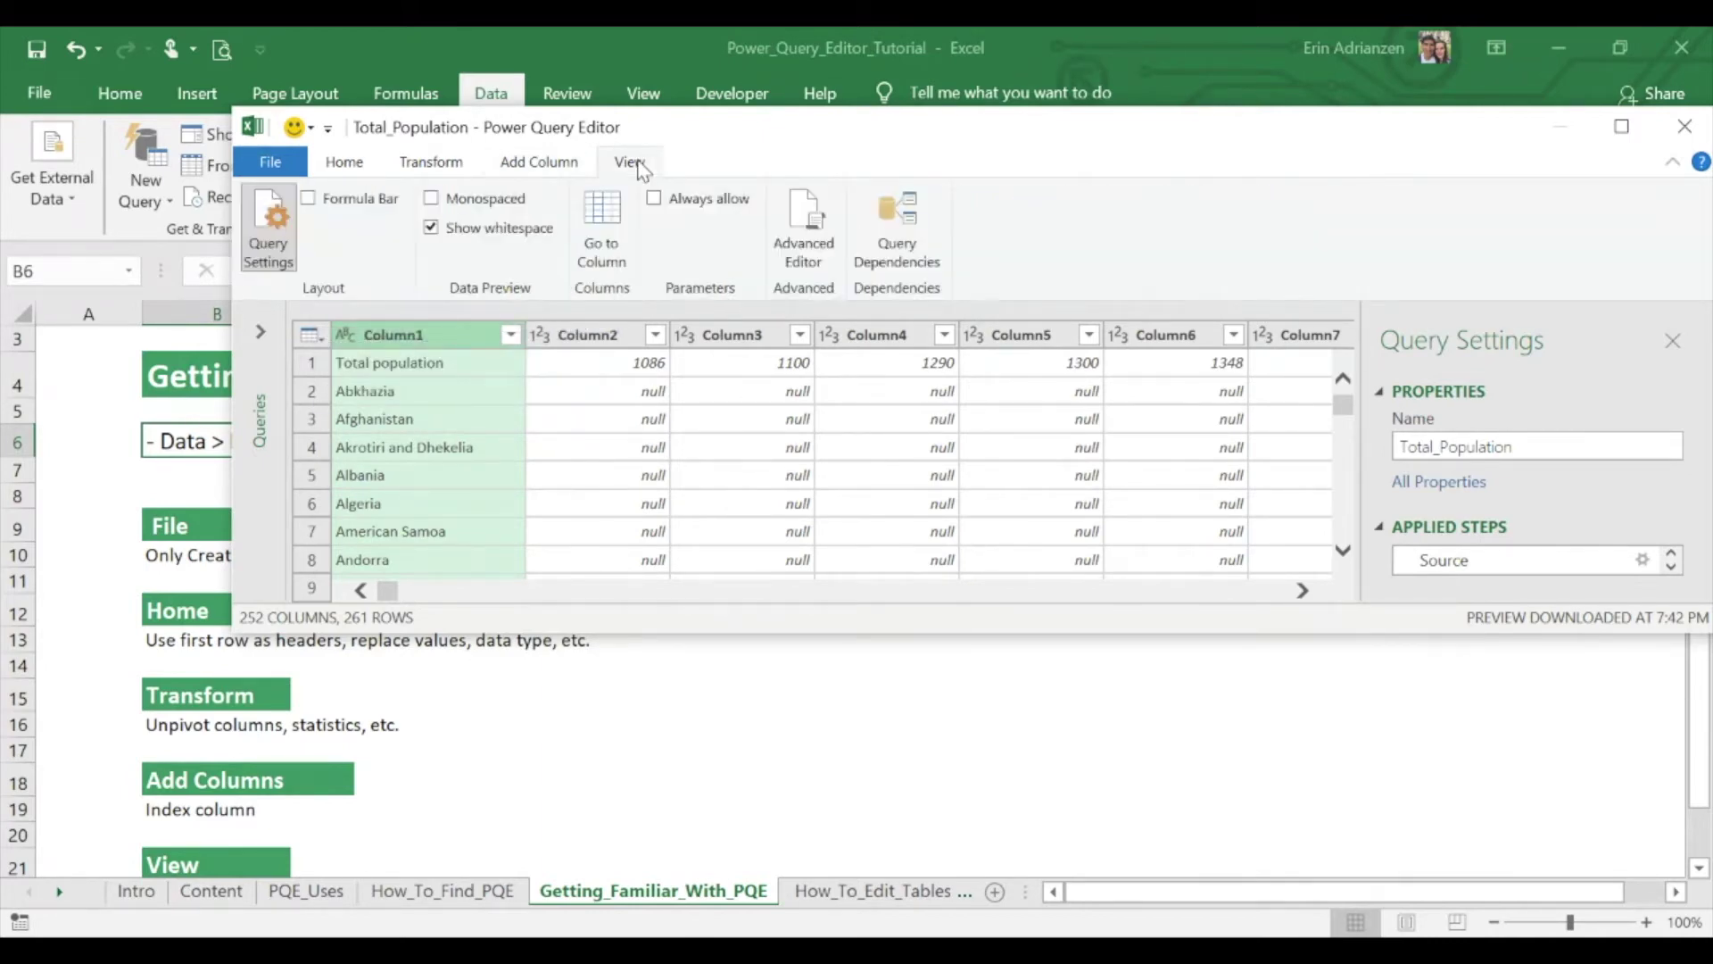
left_click(593, 247)
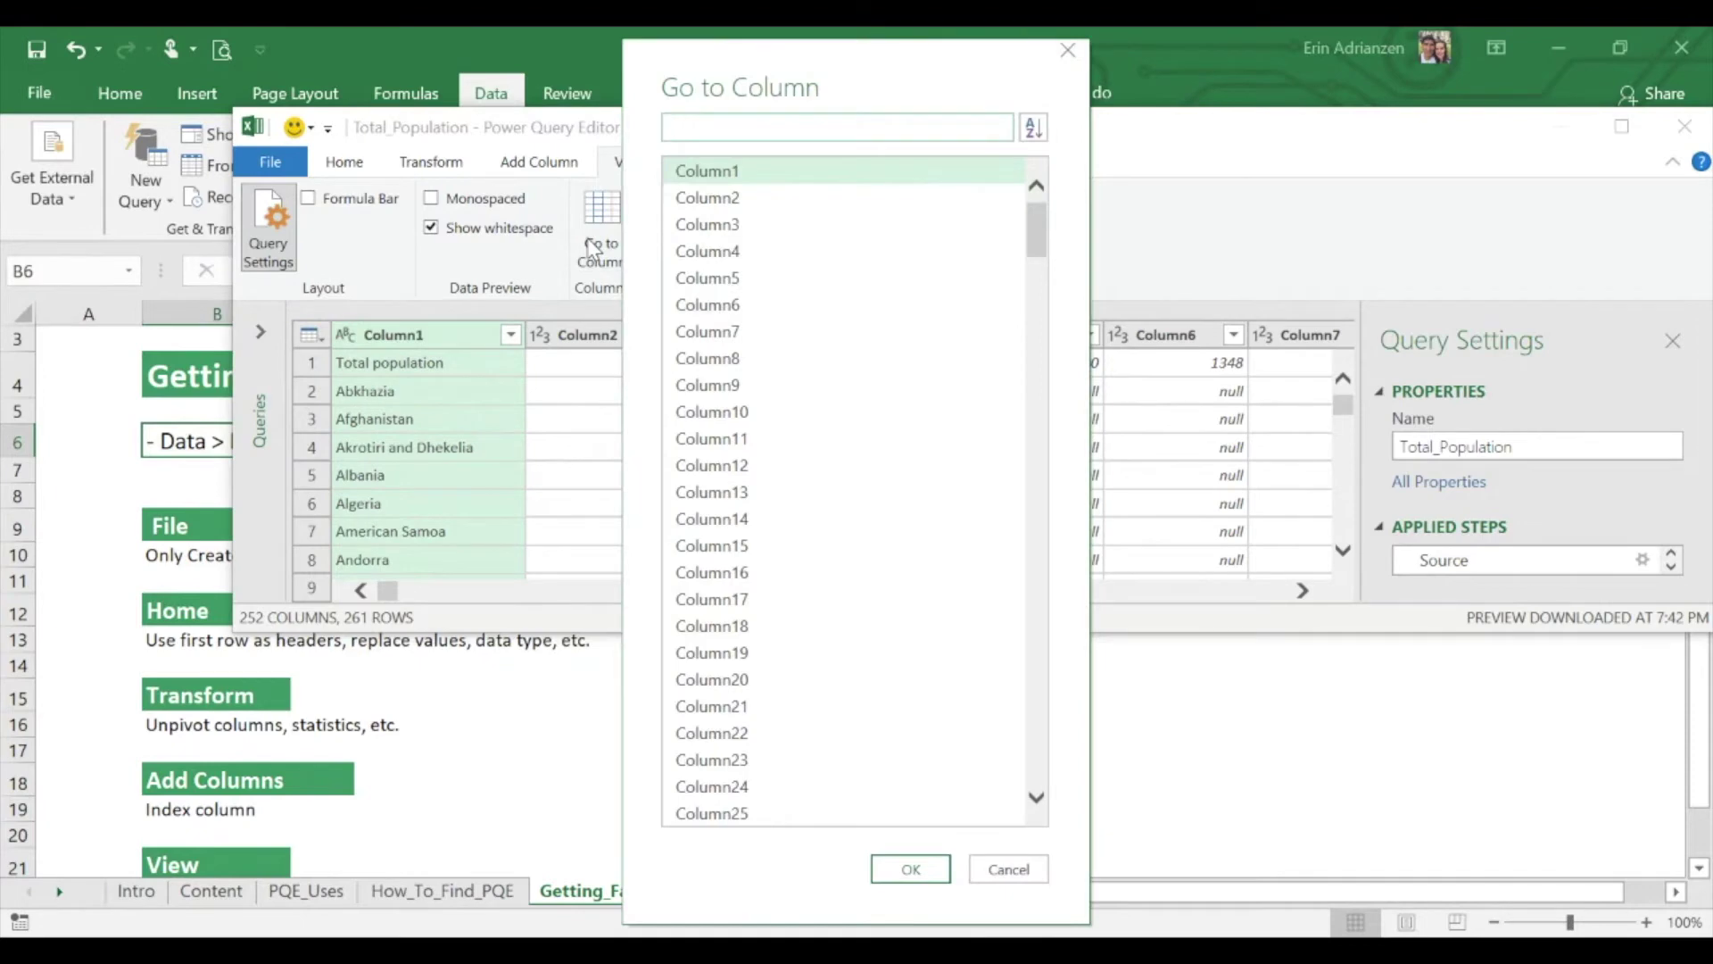
scroll(879, 540, "down", 15)
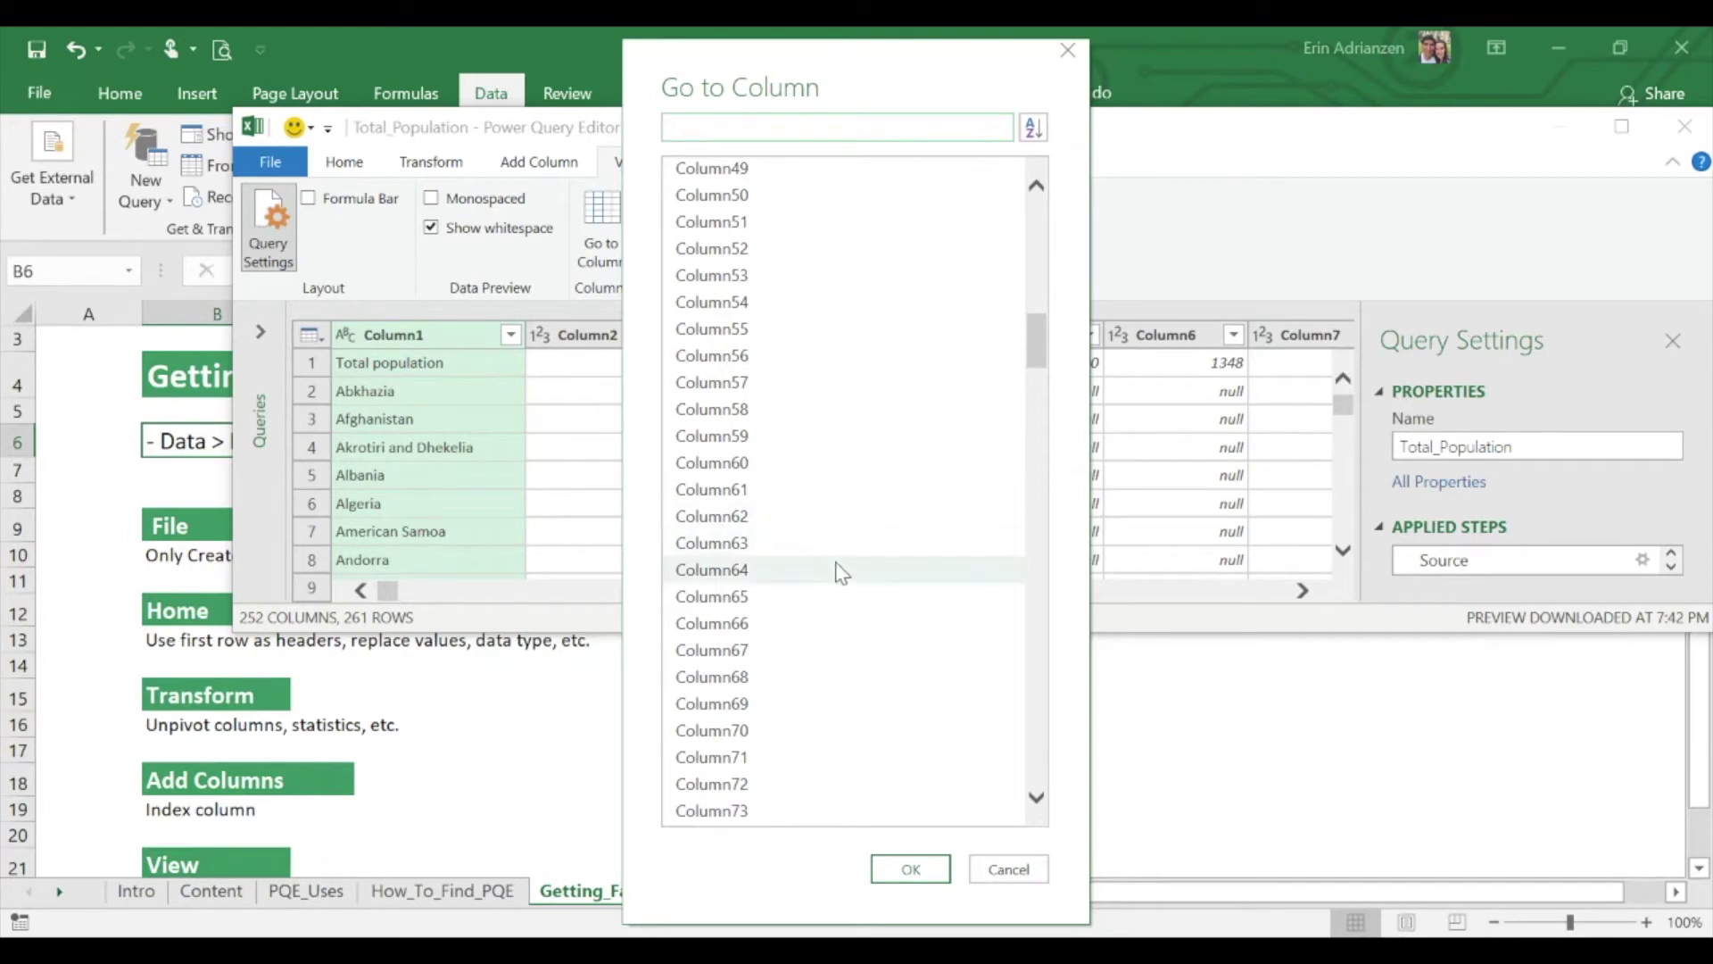
left_click(752, 678)
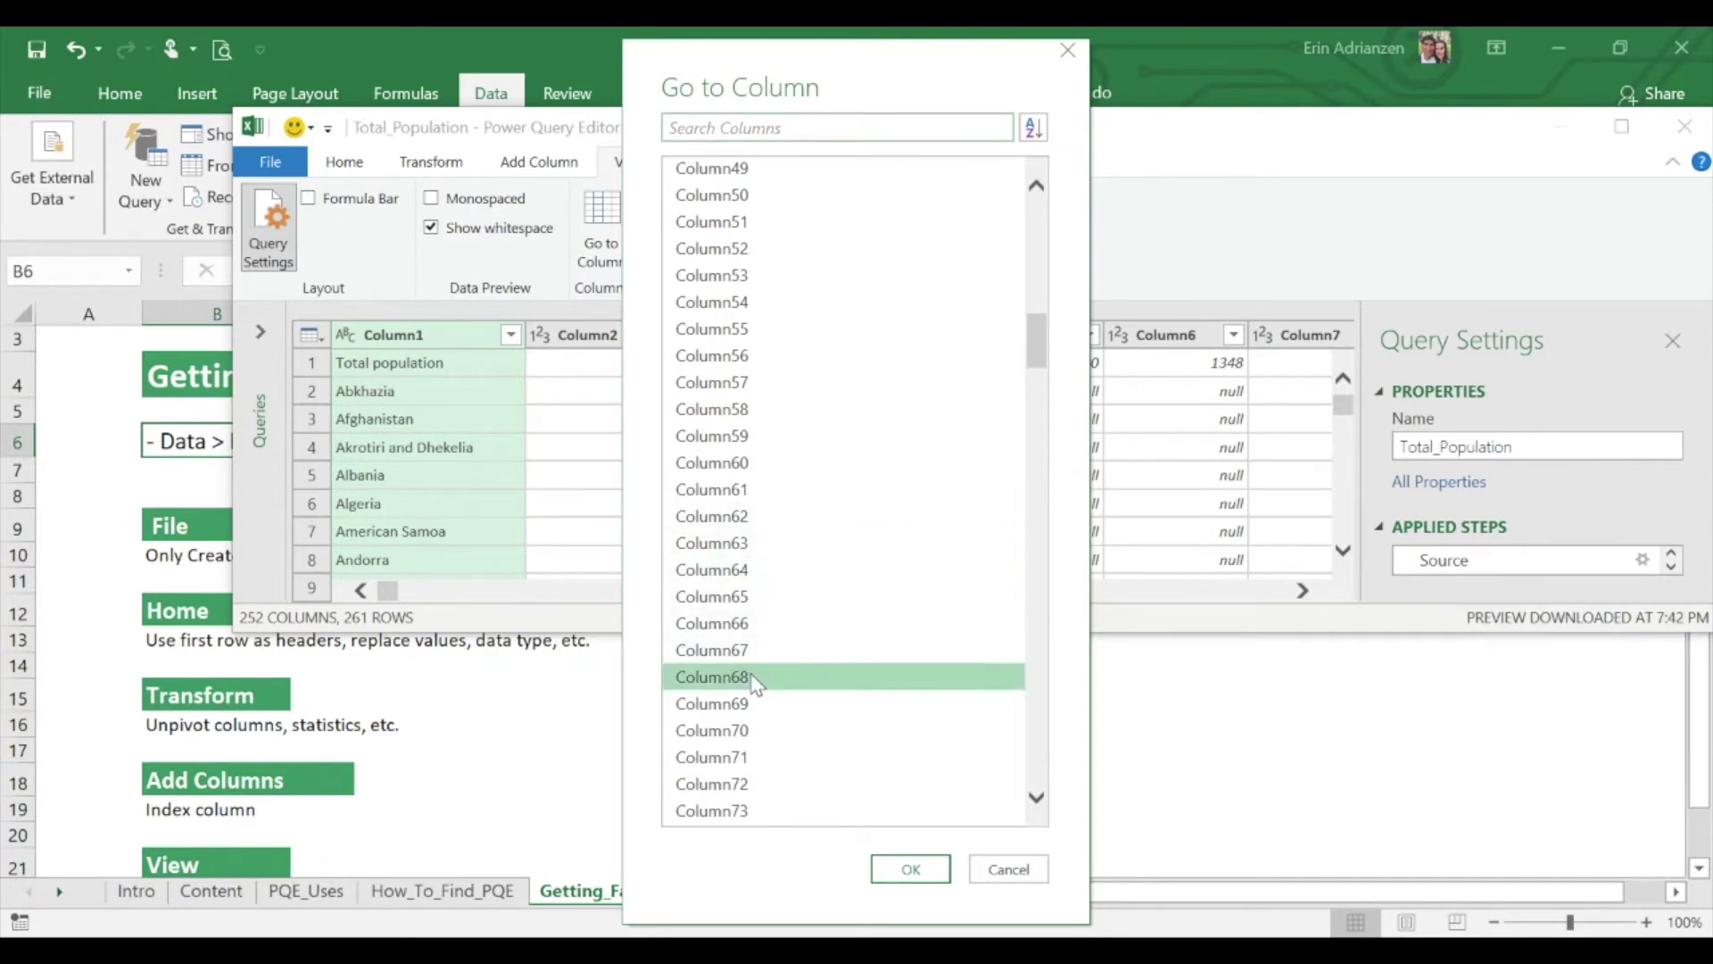
left_click(911, 869)
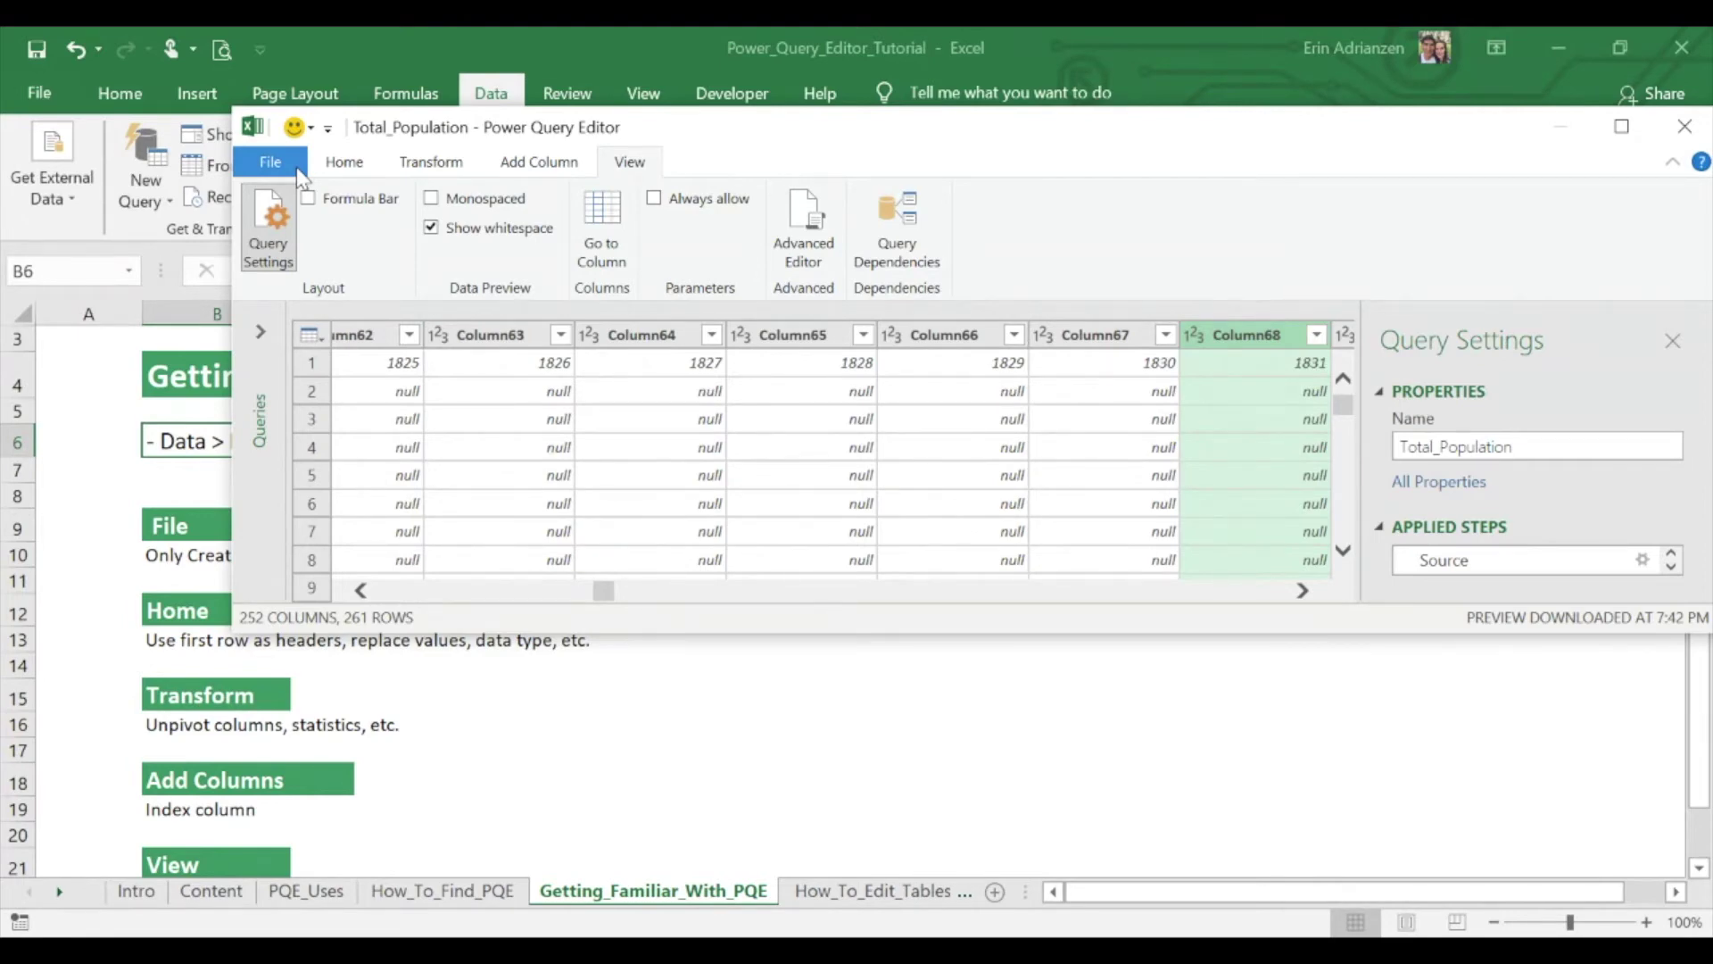
- Review the Load To options for the Total_Population query, cancel the load and discard the query
left_click(271, 161)
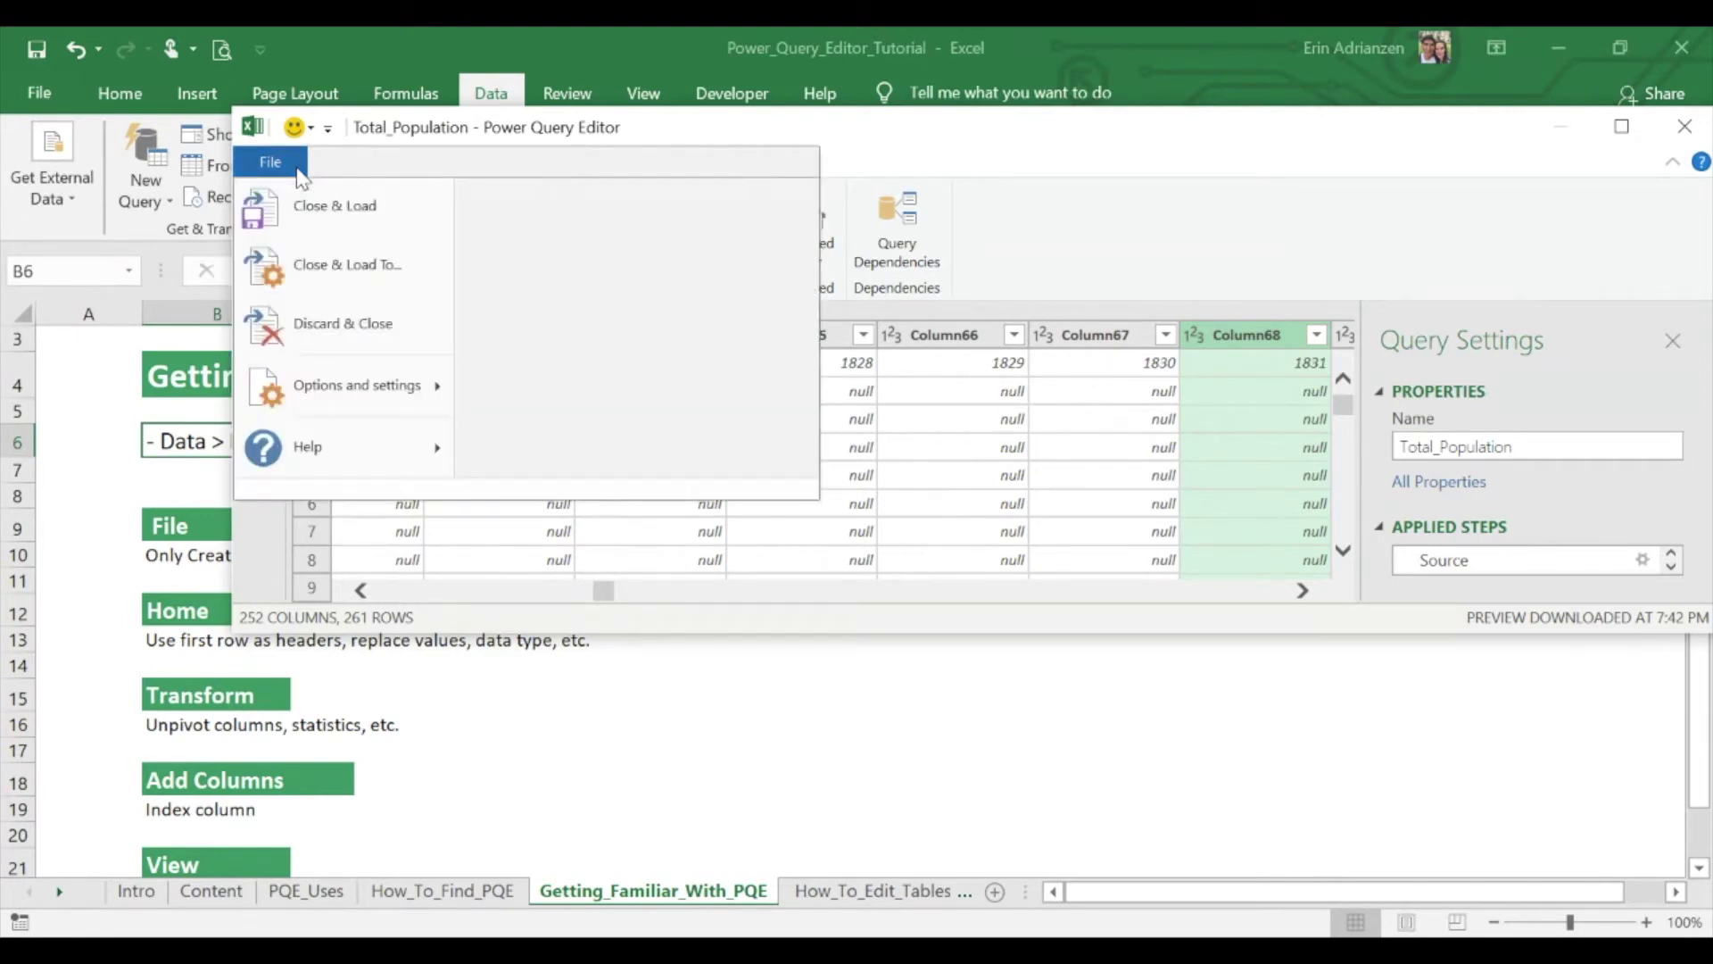
left_click(352, 276)
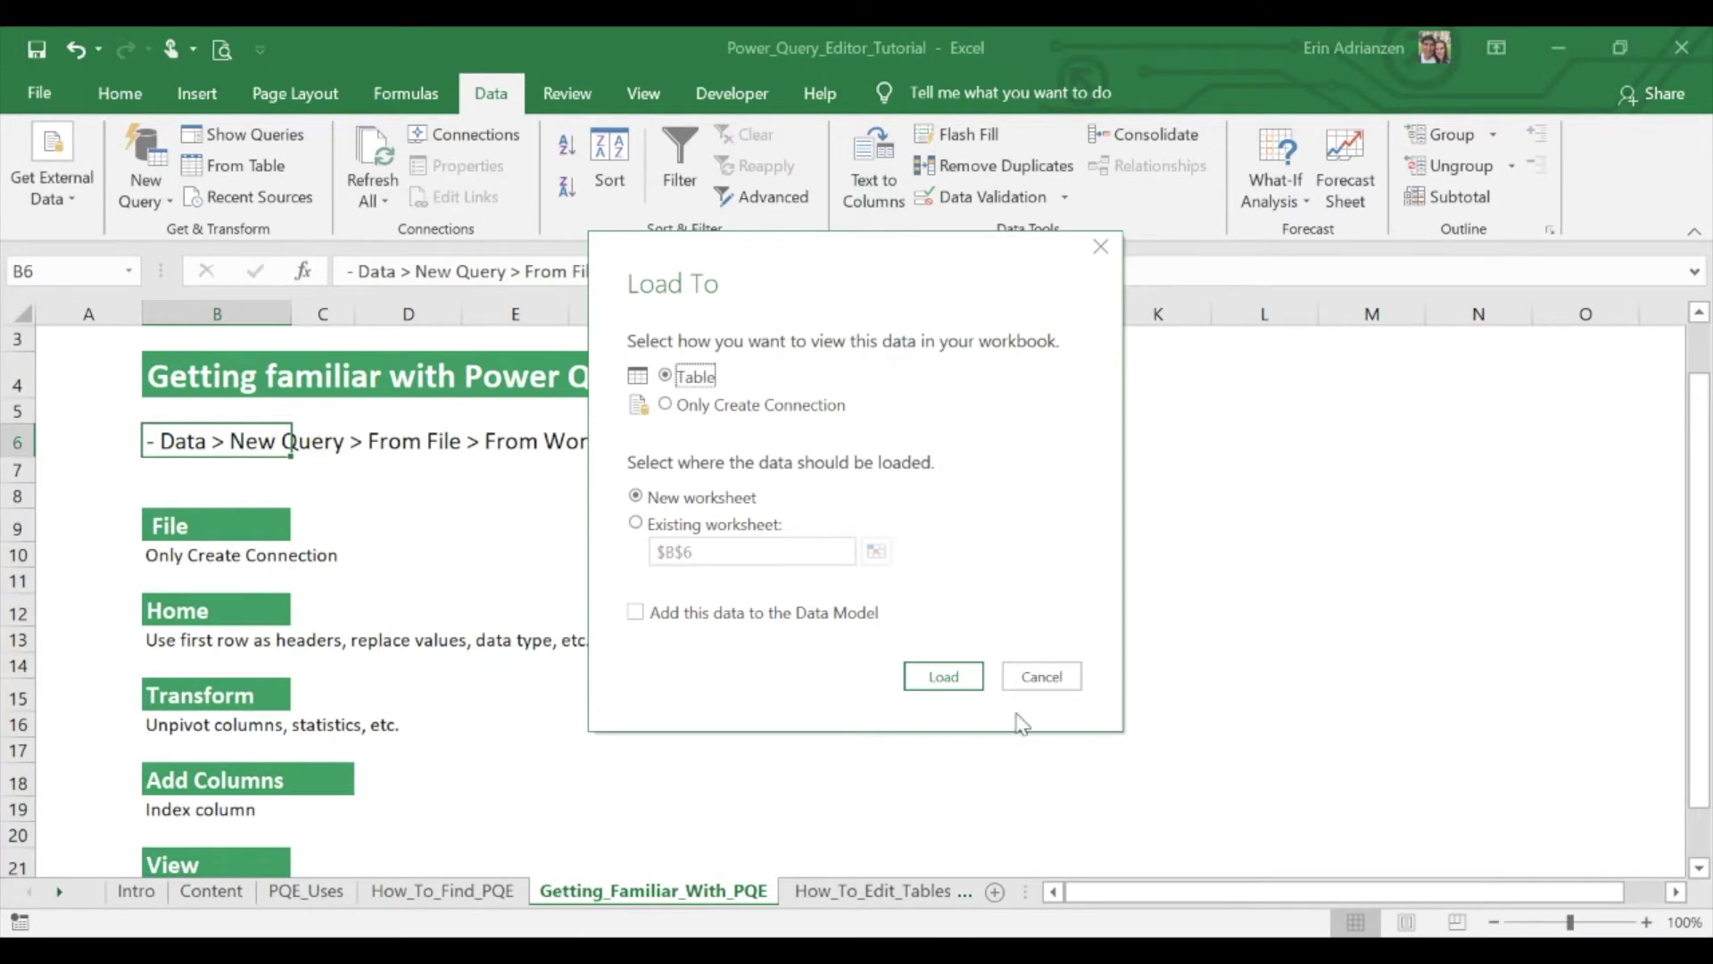
left_click(1068, 680)
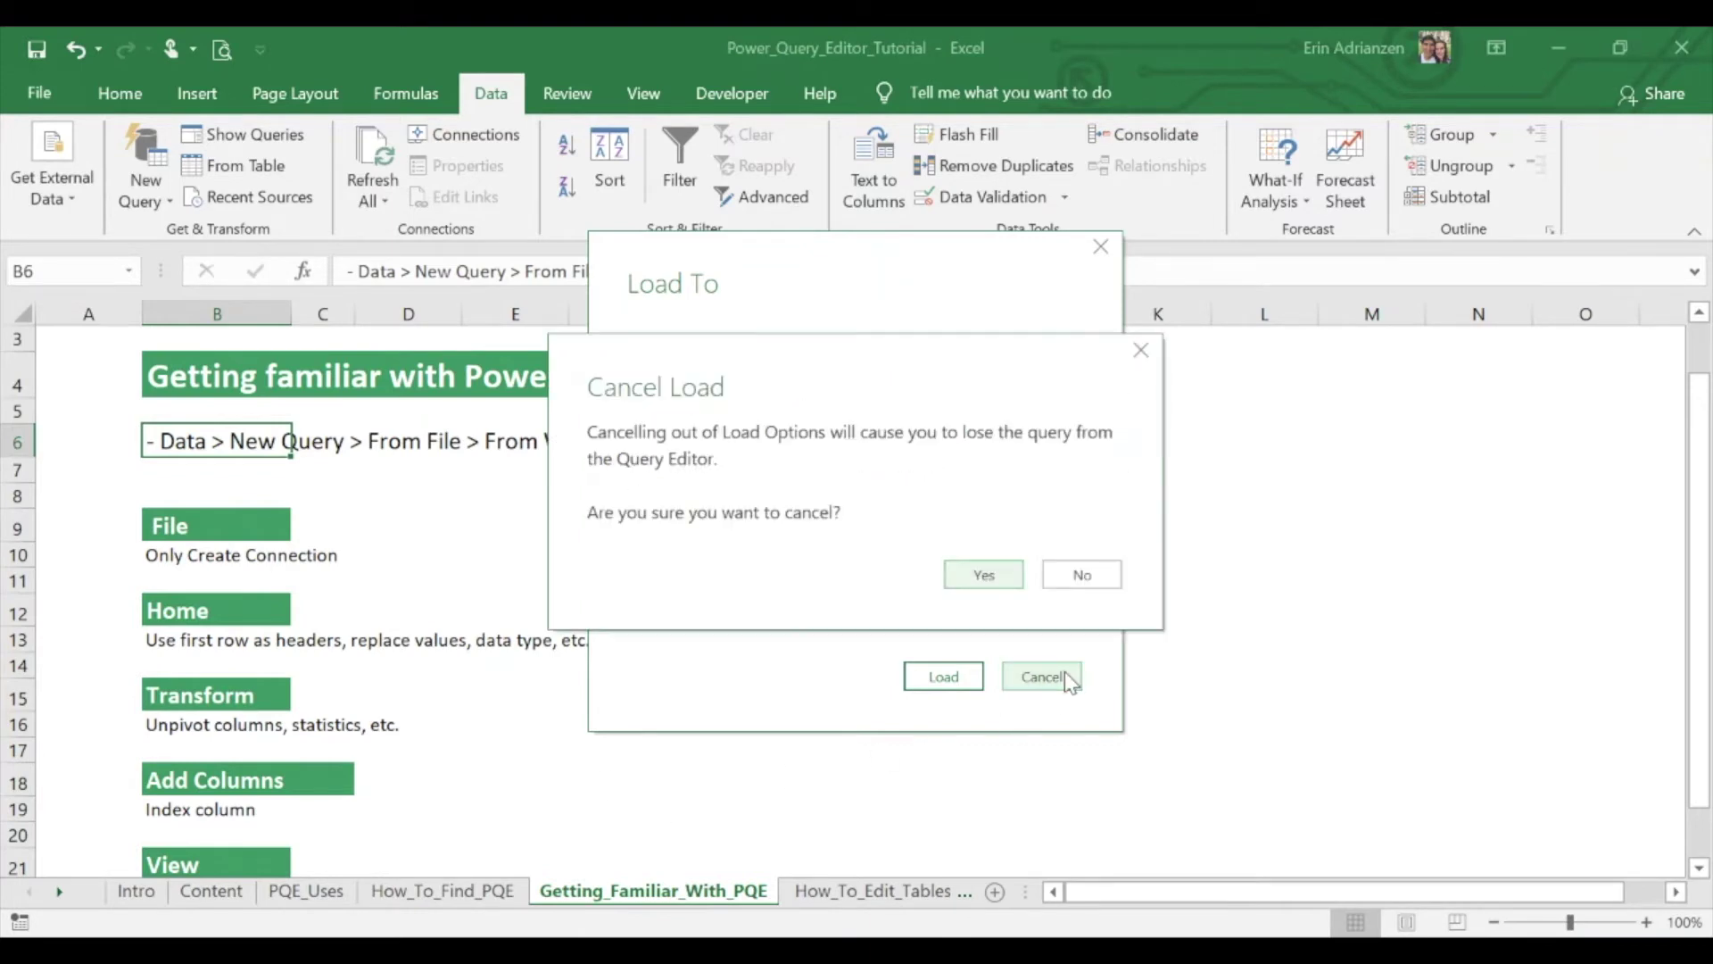
left_click(987, 575)
left_click(796, 578)
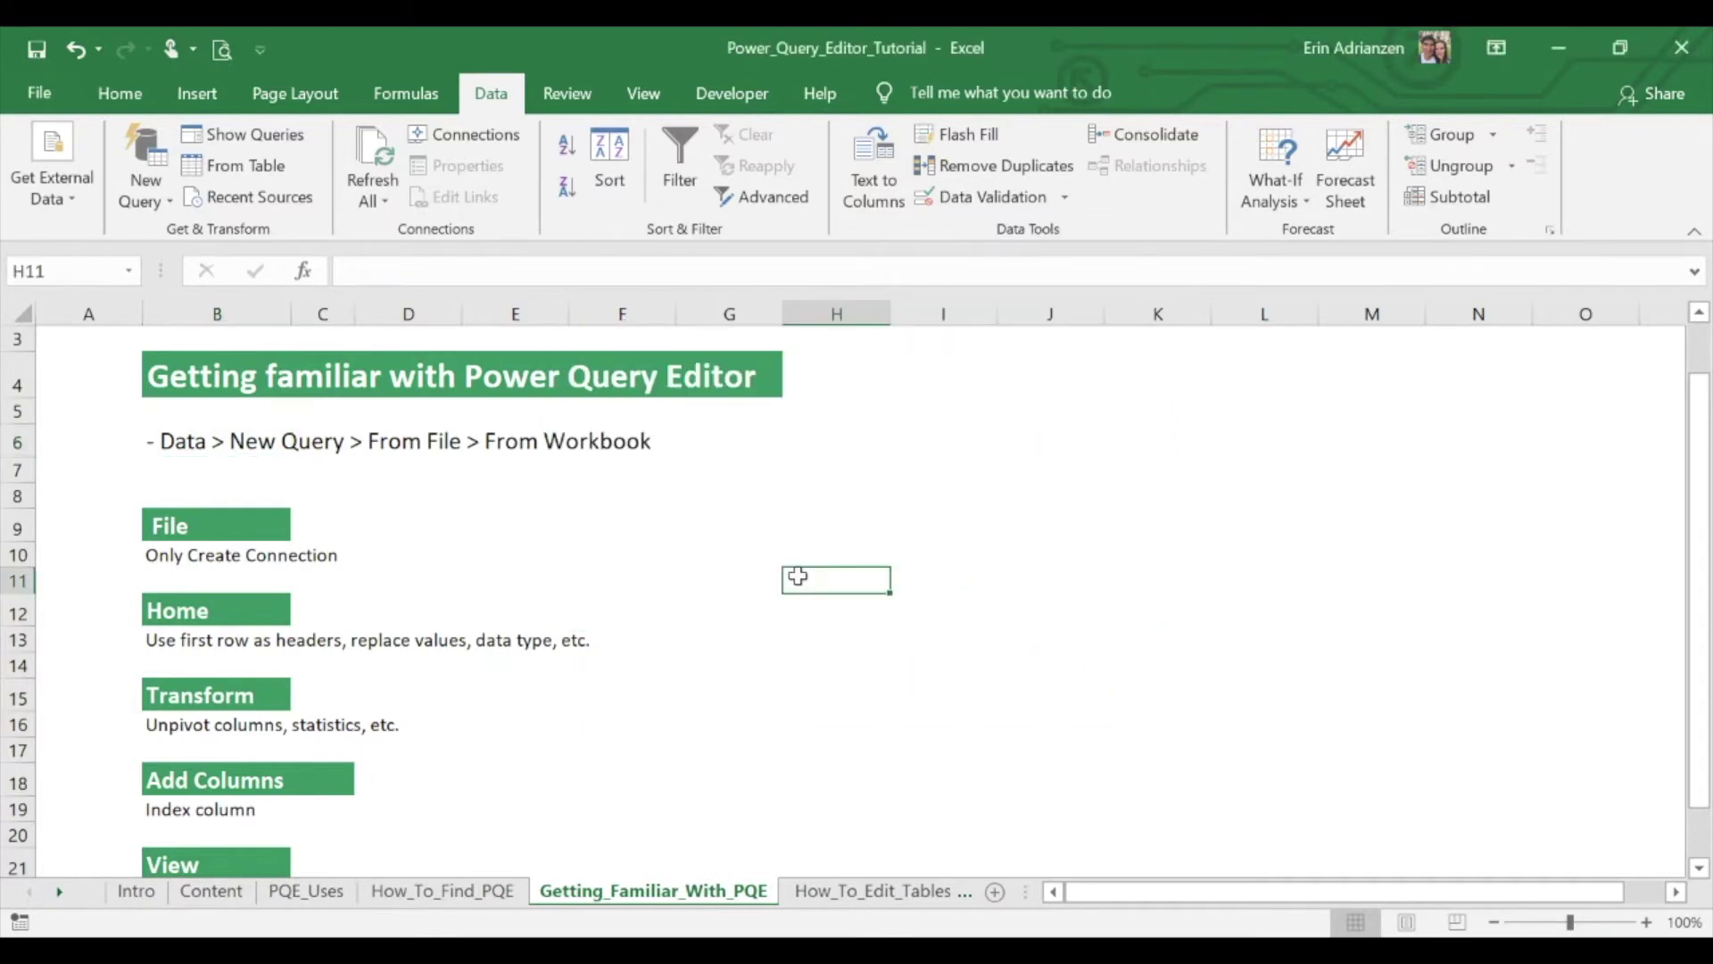
- Review the command notes on the Getting_Familiar_With_PQE sheet and go to the How_To_Edit_Tables sheet
scroll(797, 577, "down", 1)
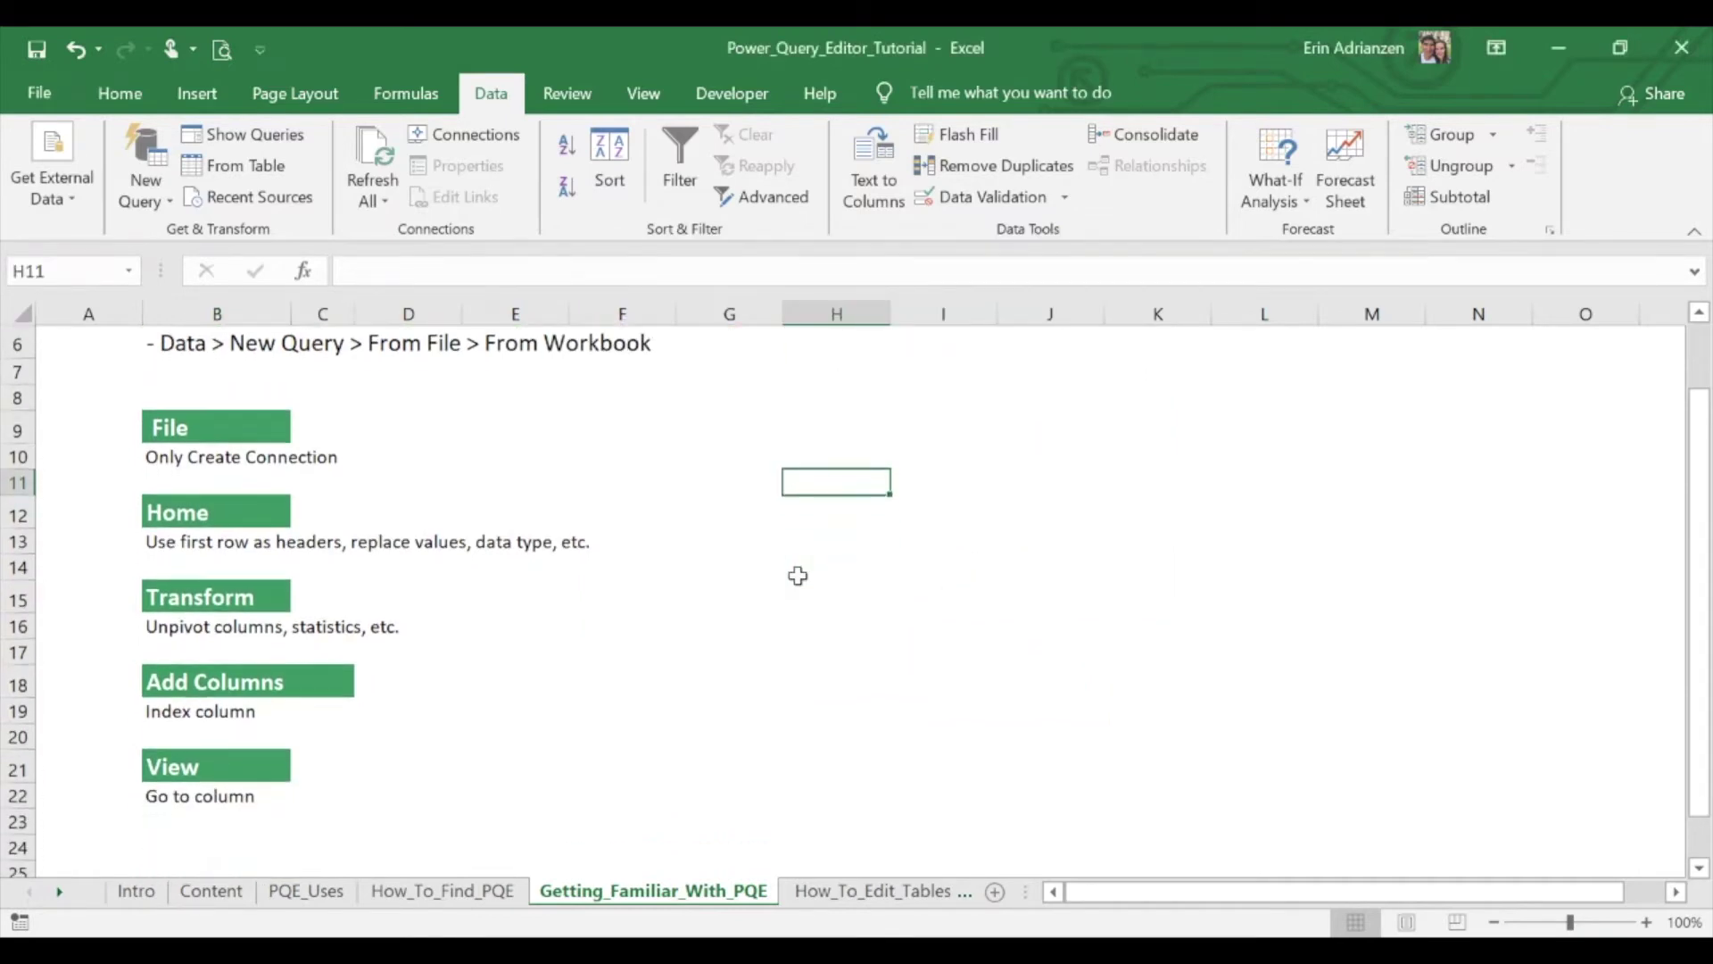
scroll(798, 576, "up", 1)
scroll(798, 575, "up", 1)
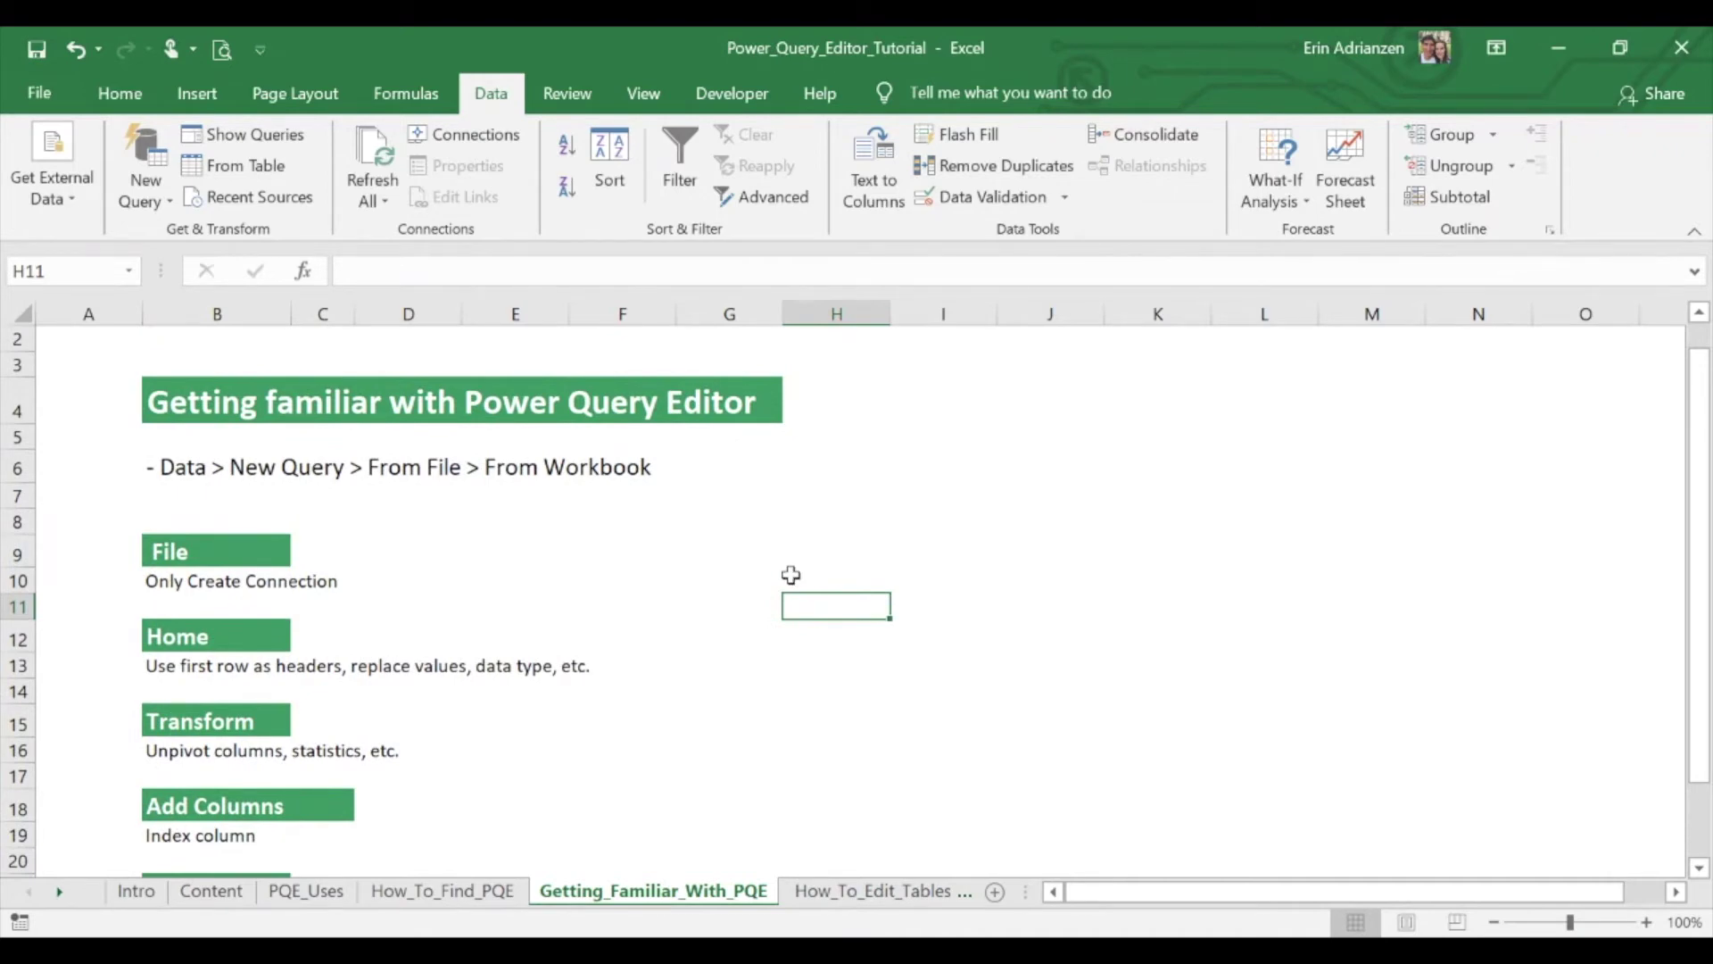
scroll(673, 611, "down", 2)
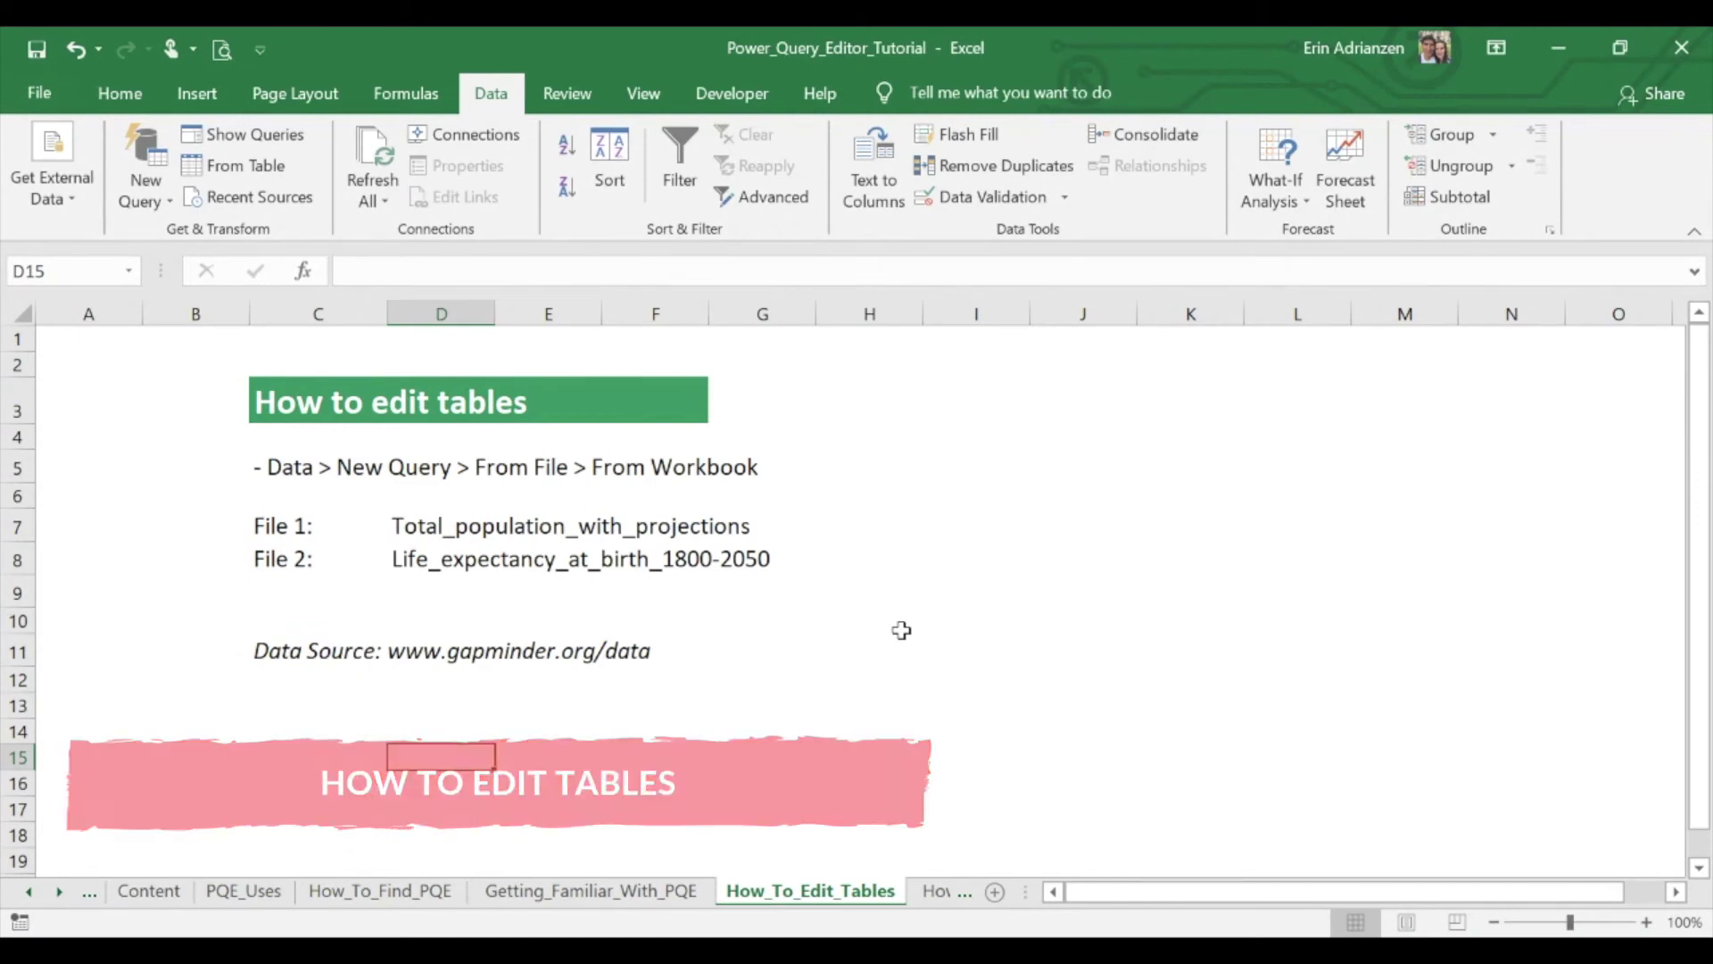
- Start a new query from a workbook file and import Total_population_with_projections
left_click(317, 526)
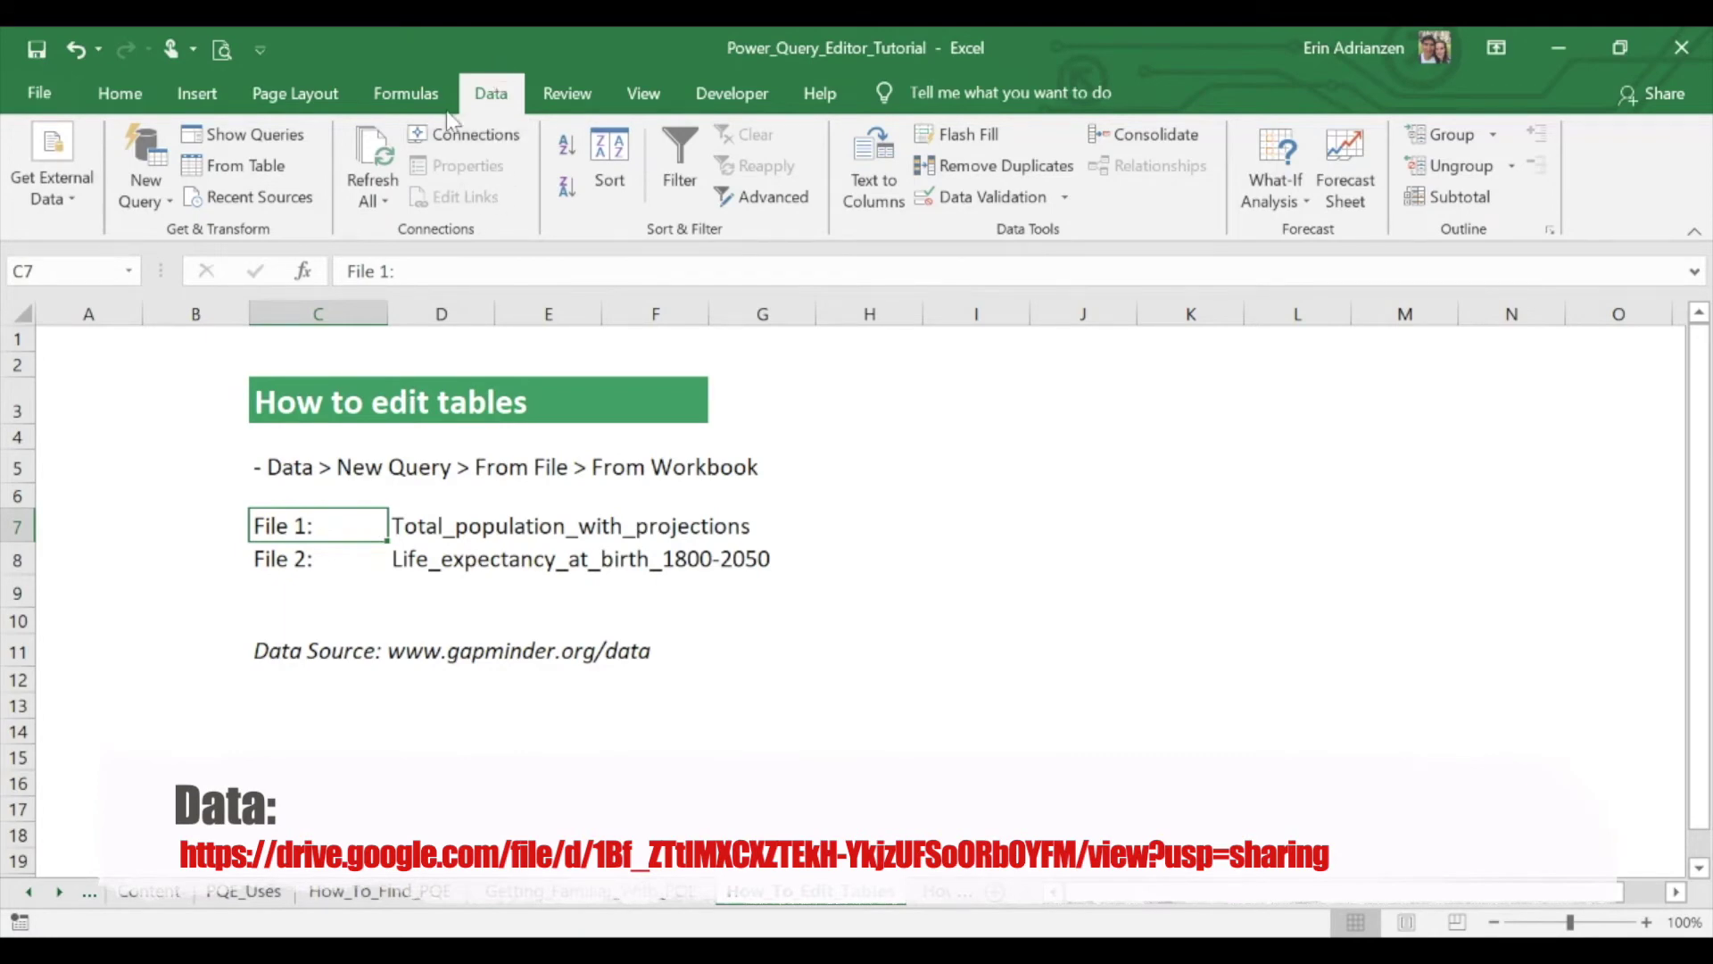
left_click(165, 201)
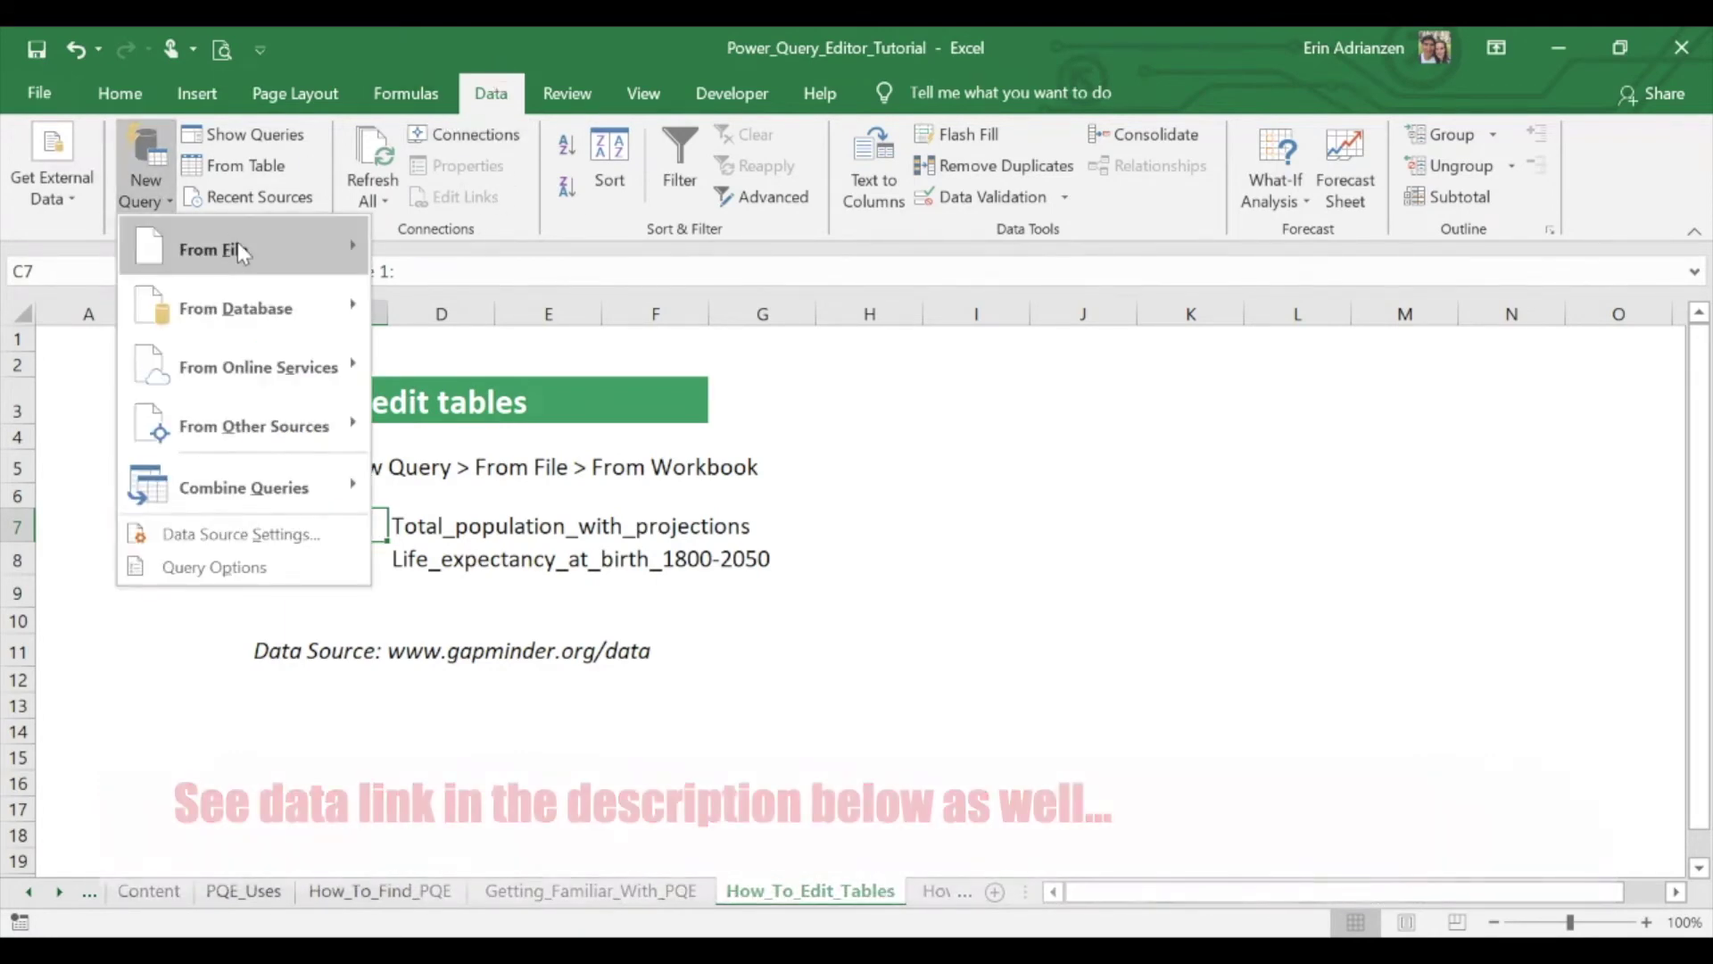
mouse_move(238, 244)
left_click(496, 259)
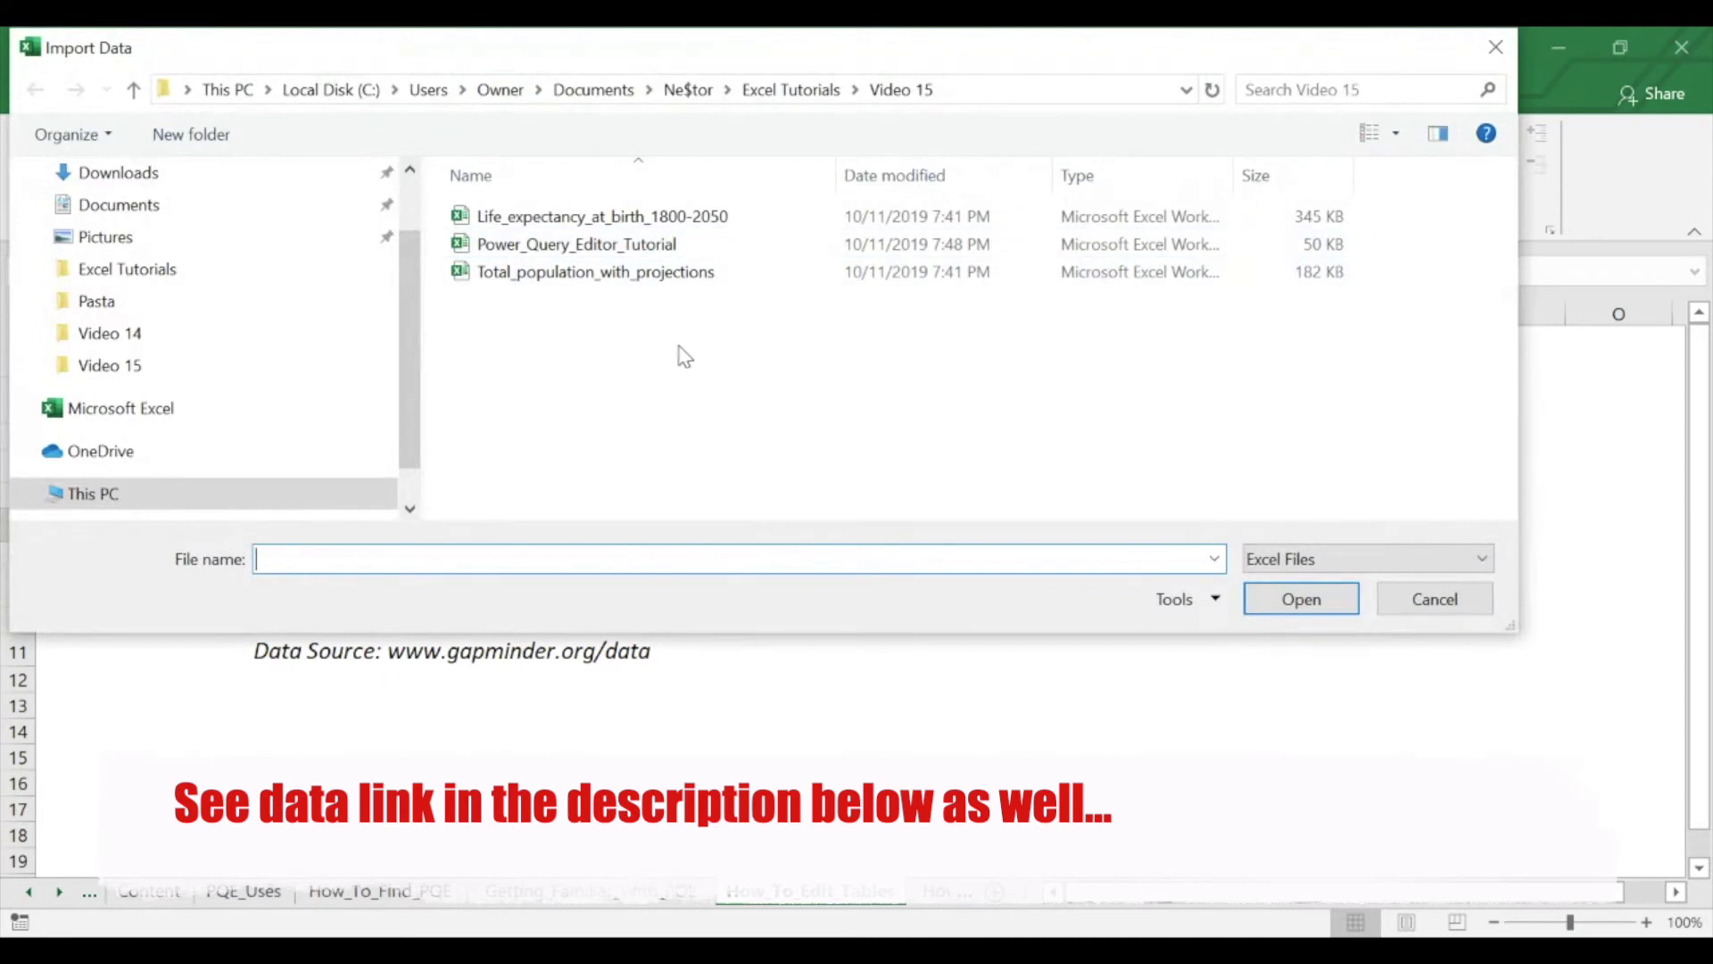
left_click(683, 272)
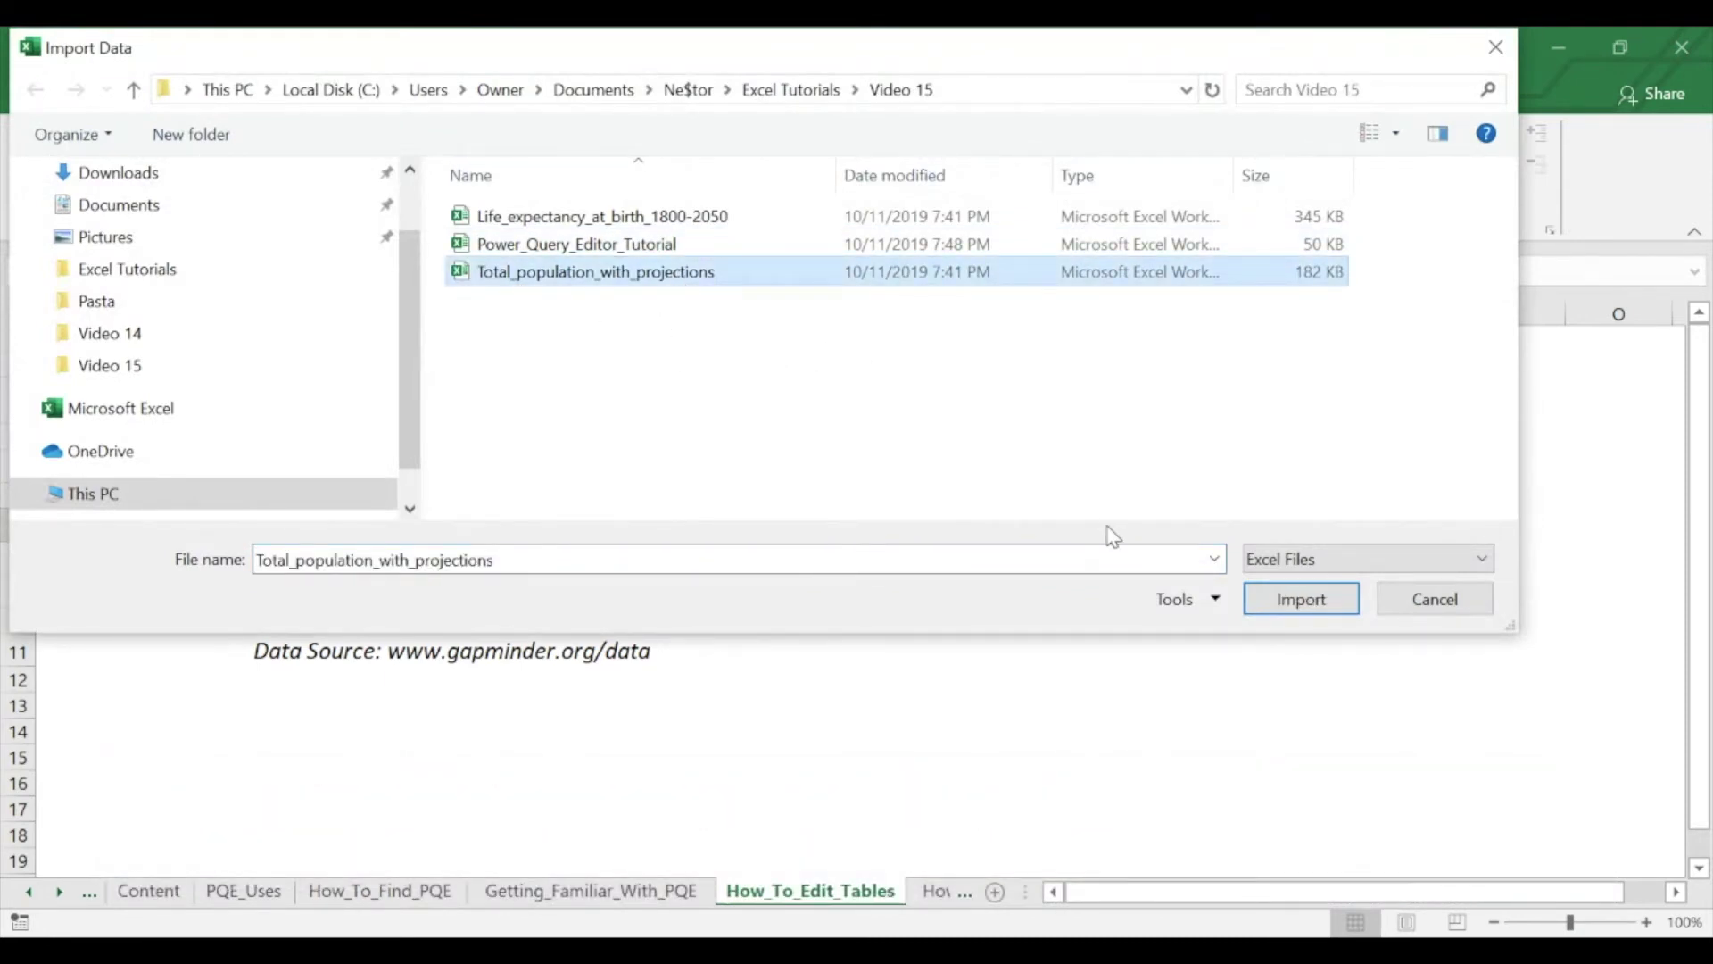
left_click(1329, 600)
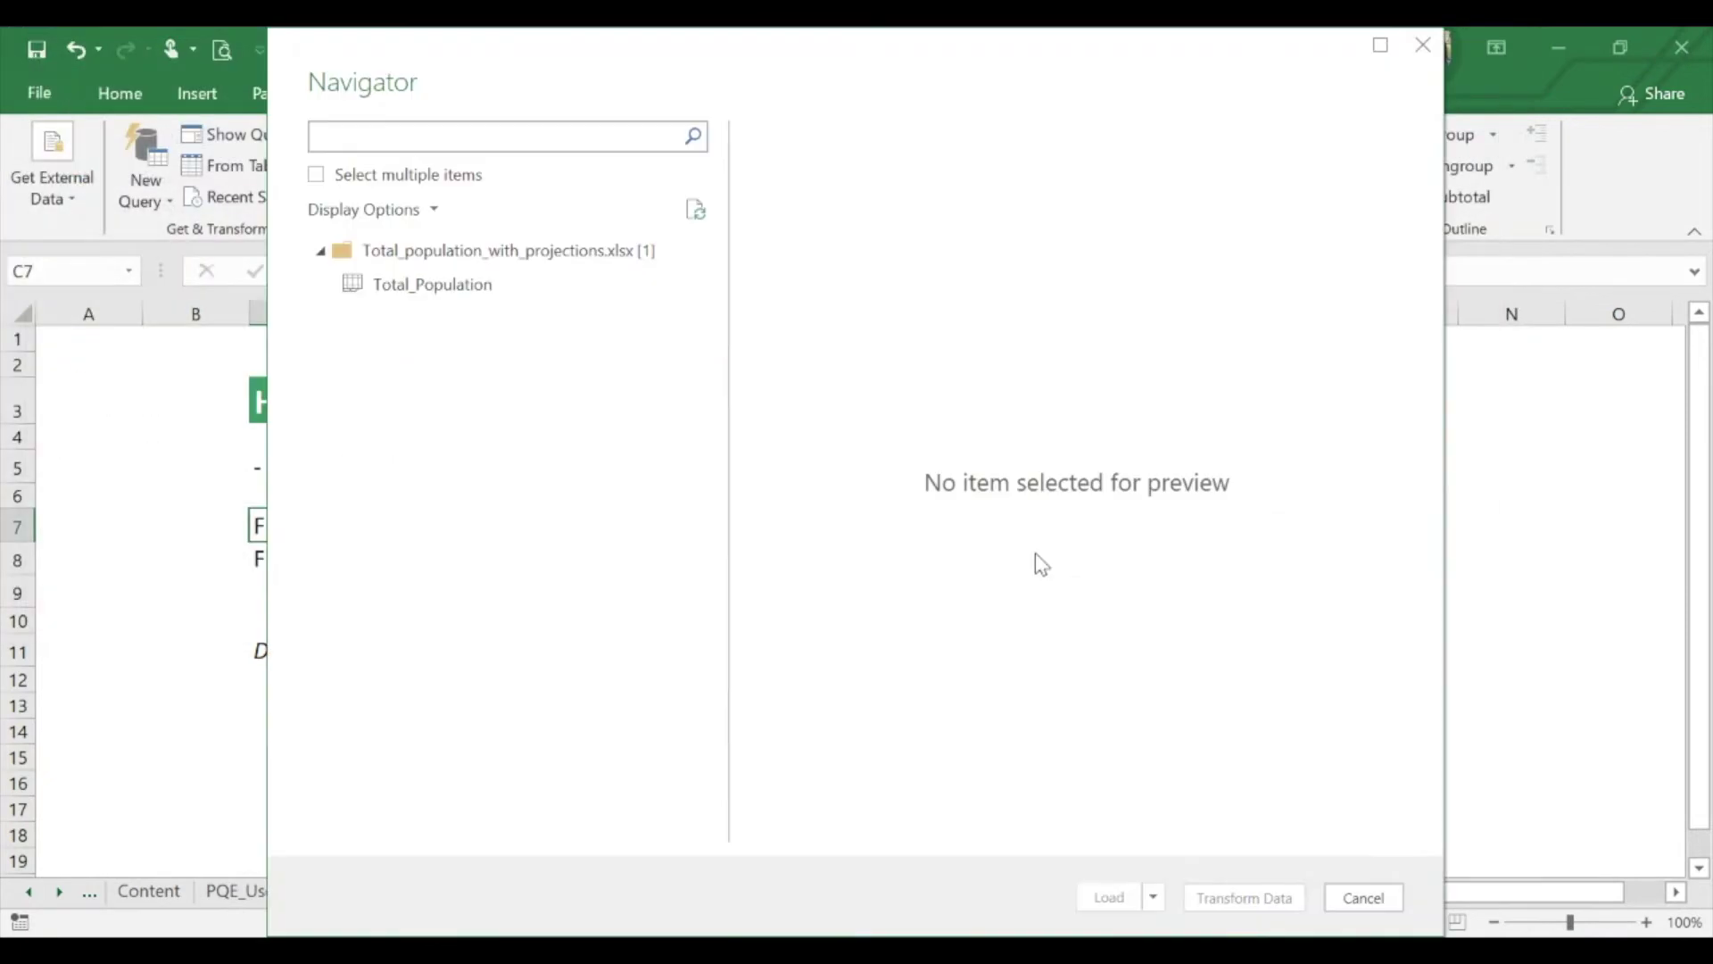
- Load the Total_Population table into Power Query Editor for transforming and maximize the editor window
left_click(461, 288)
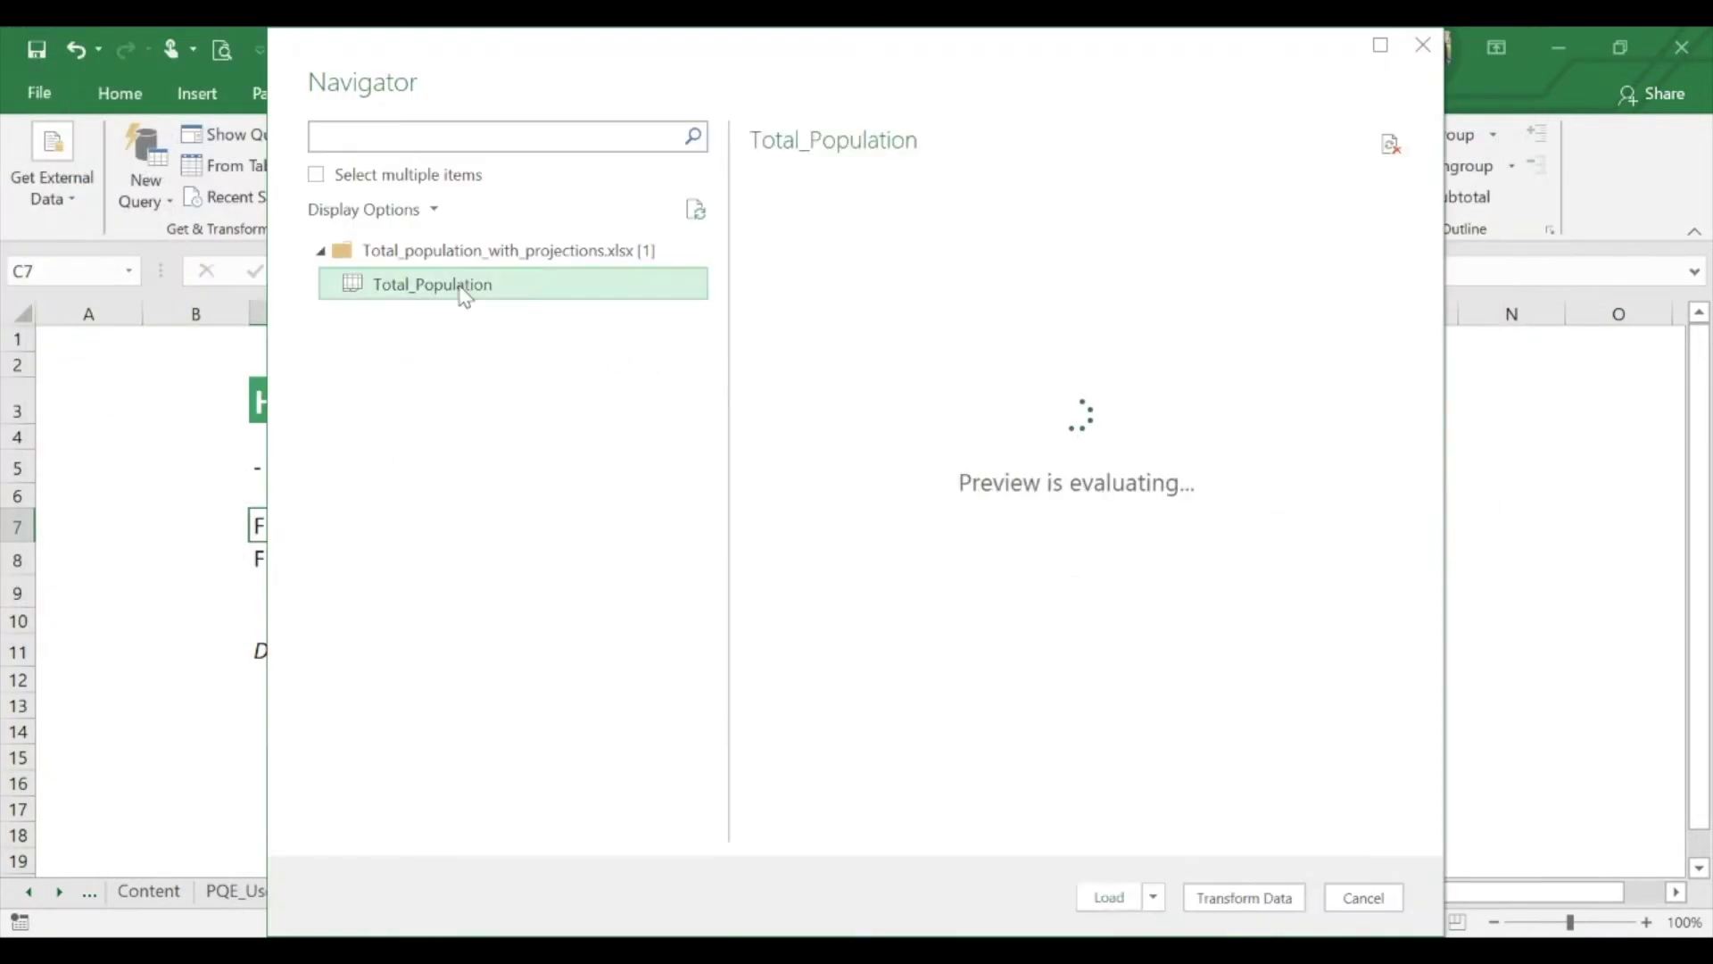
left_click(1222, 897)
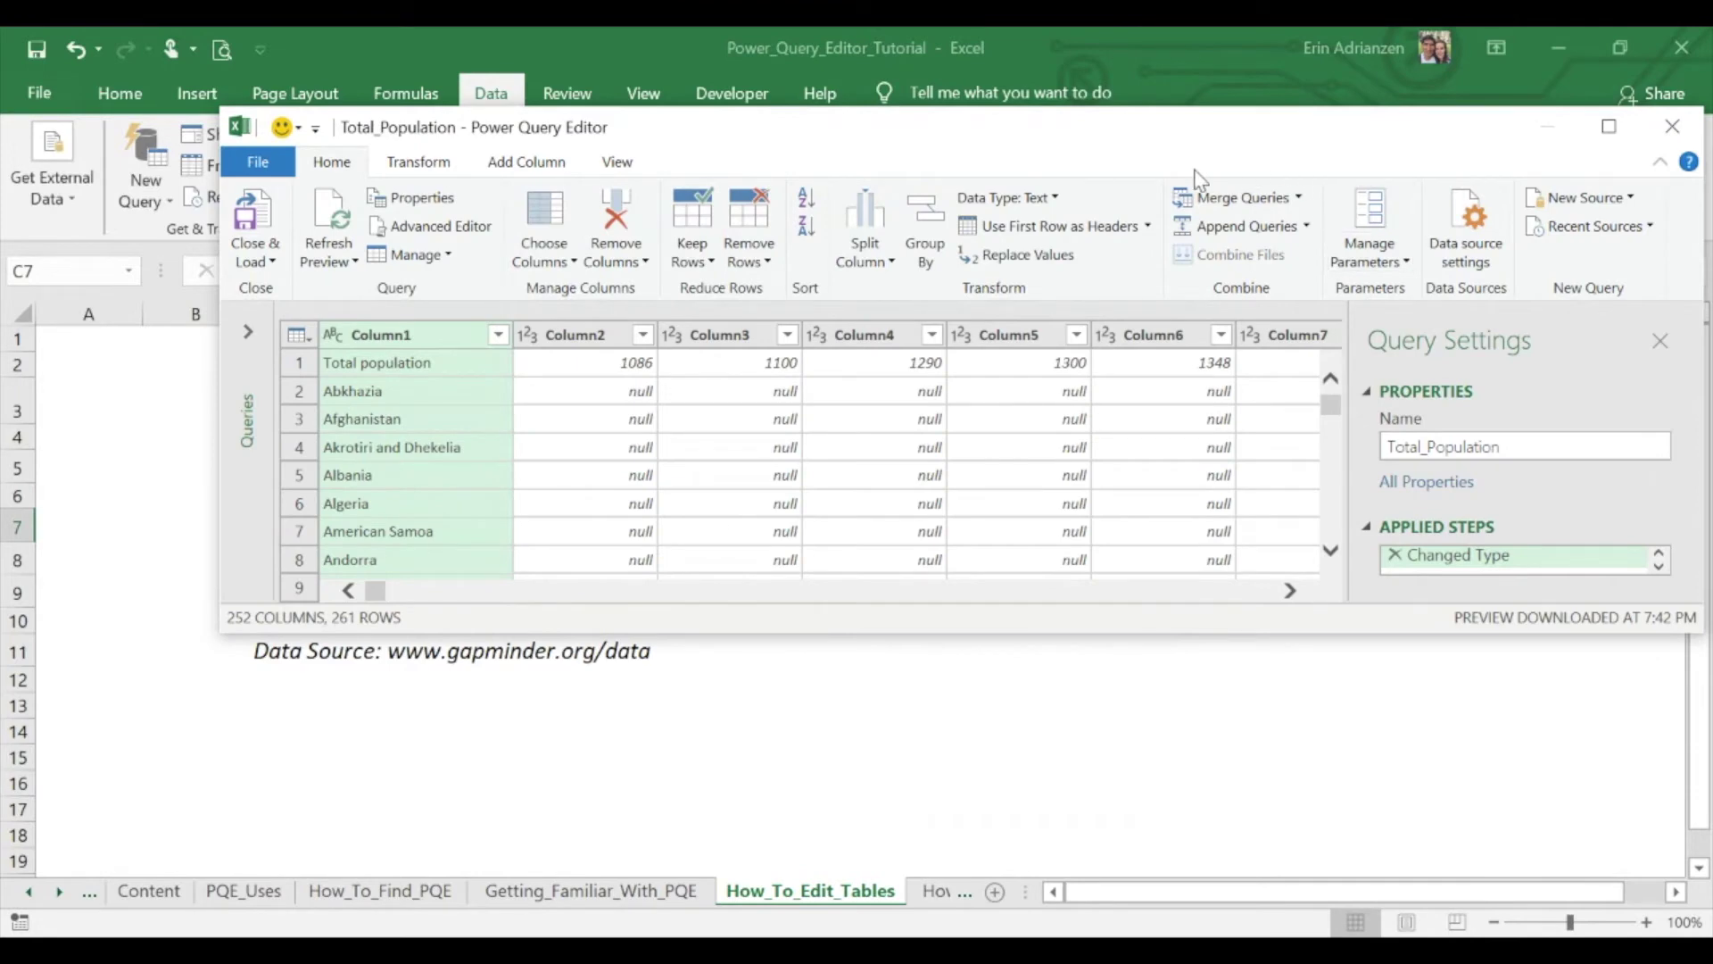
double_click(1308, 130)
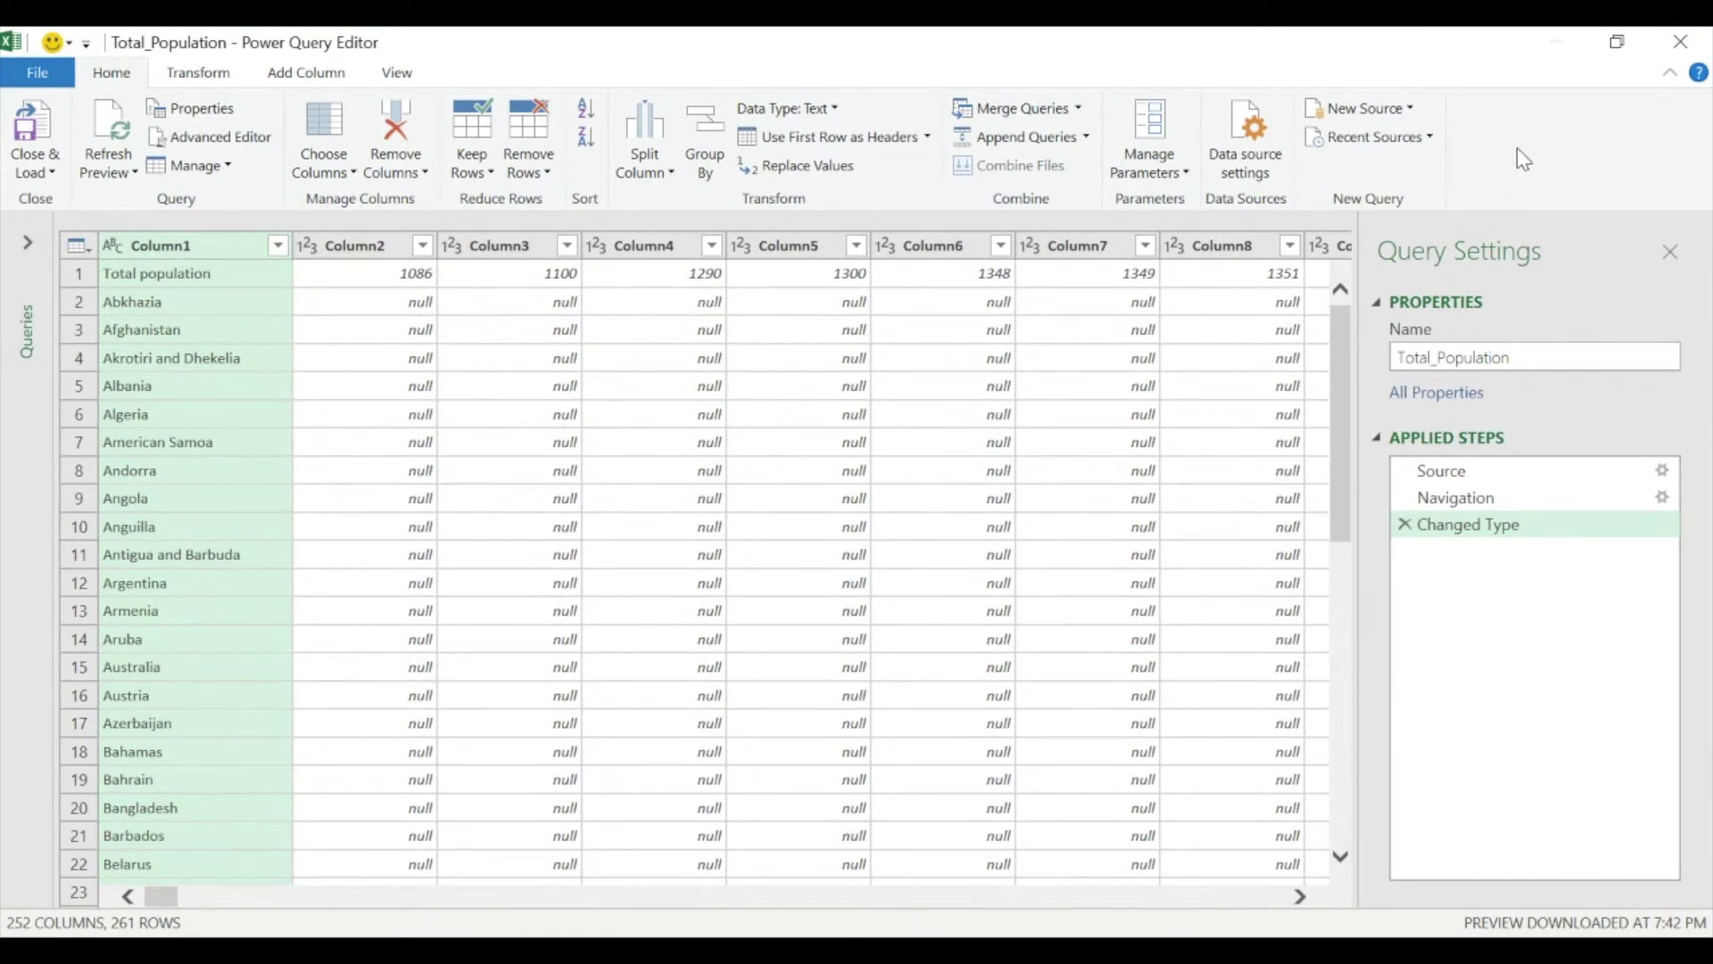
- Promote the first row of the Total_Population query to headers and rename the Total population column to Country
left_click(121, 273)
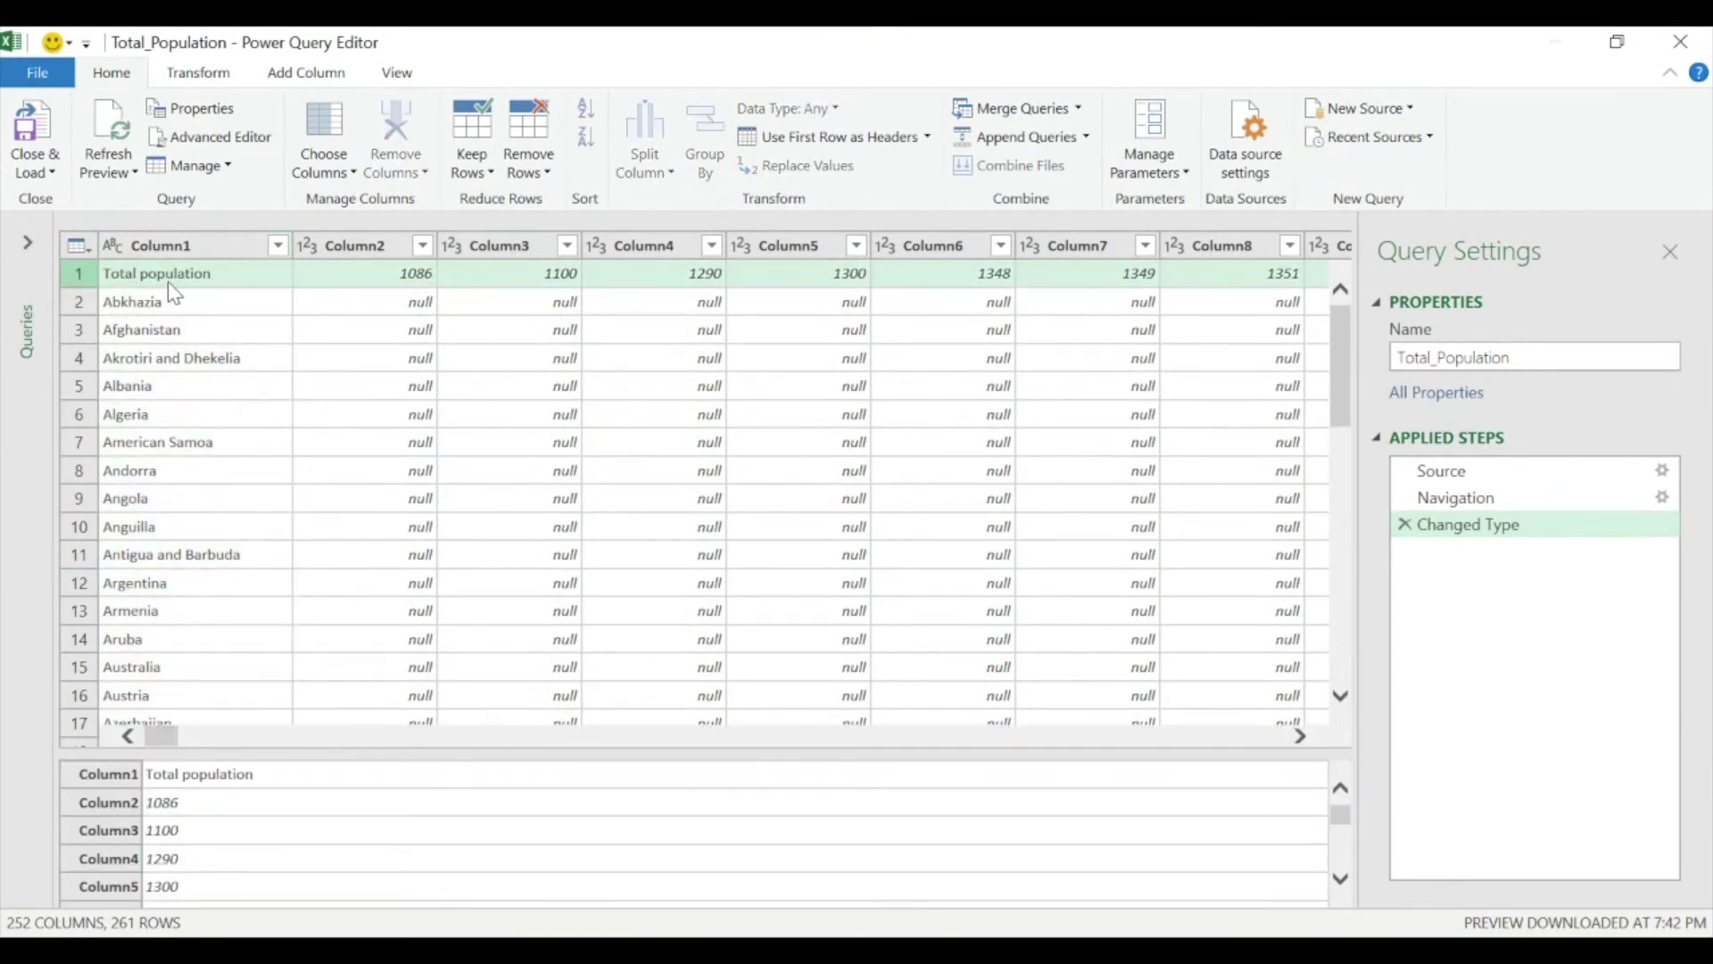
left_click(907, 145)
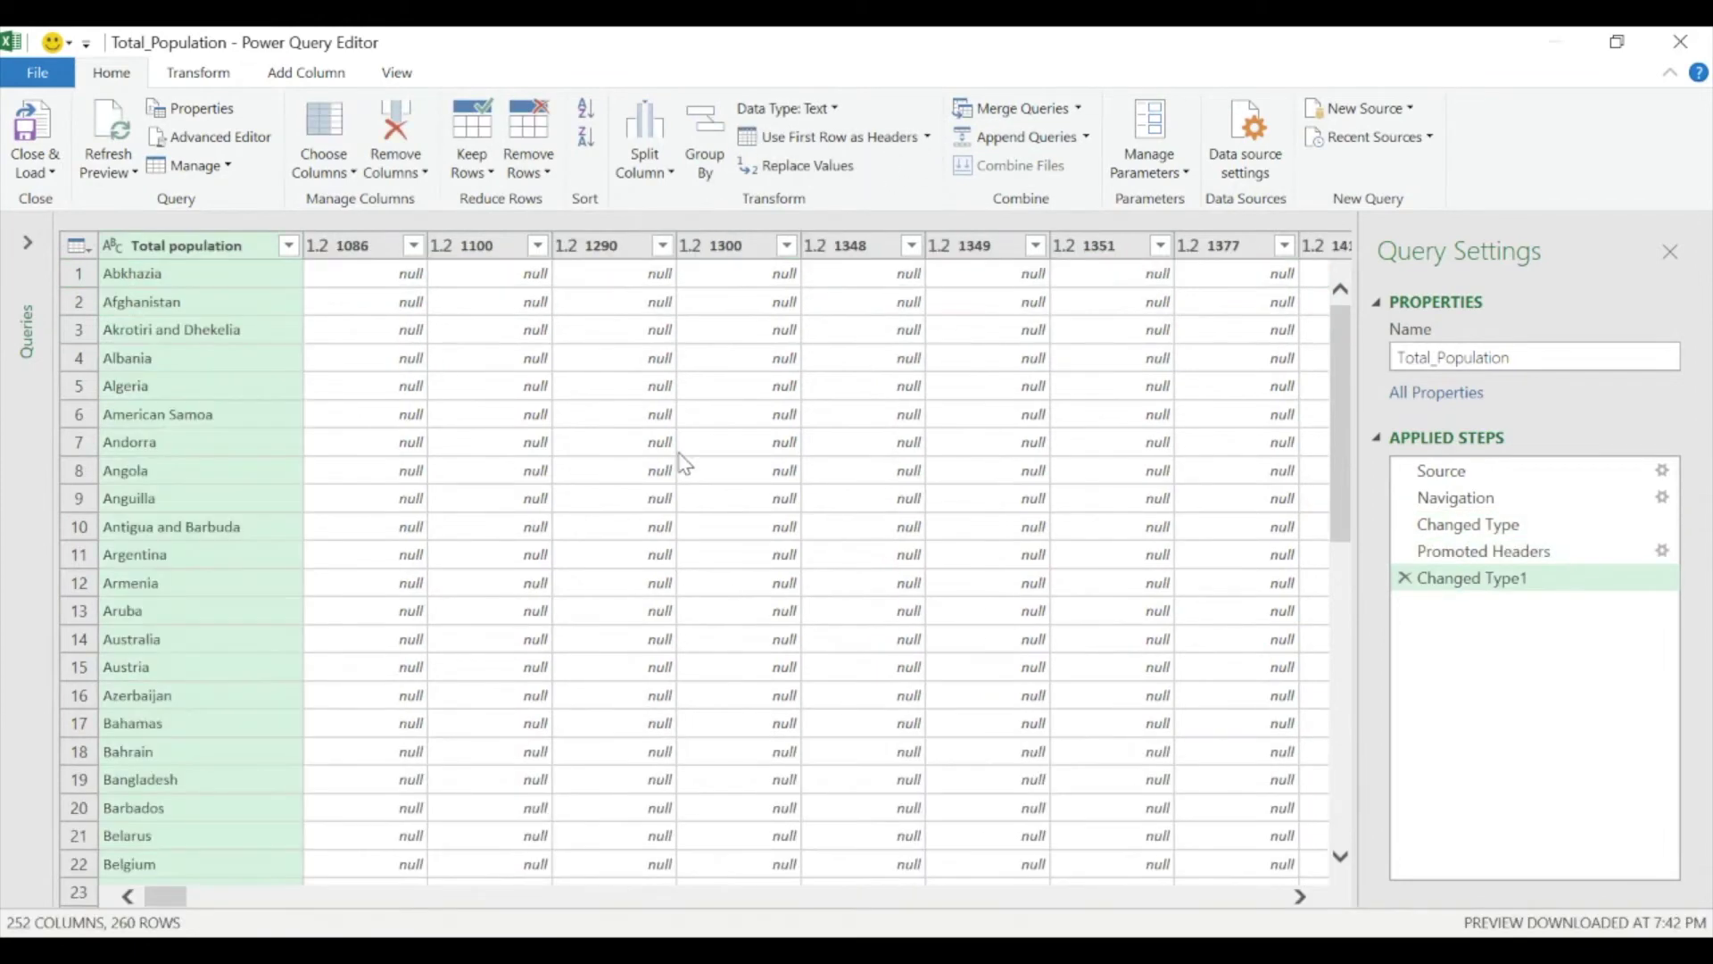
double_click(202, 244)
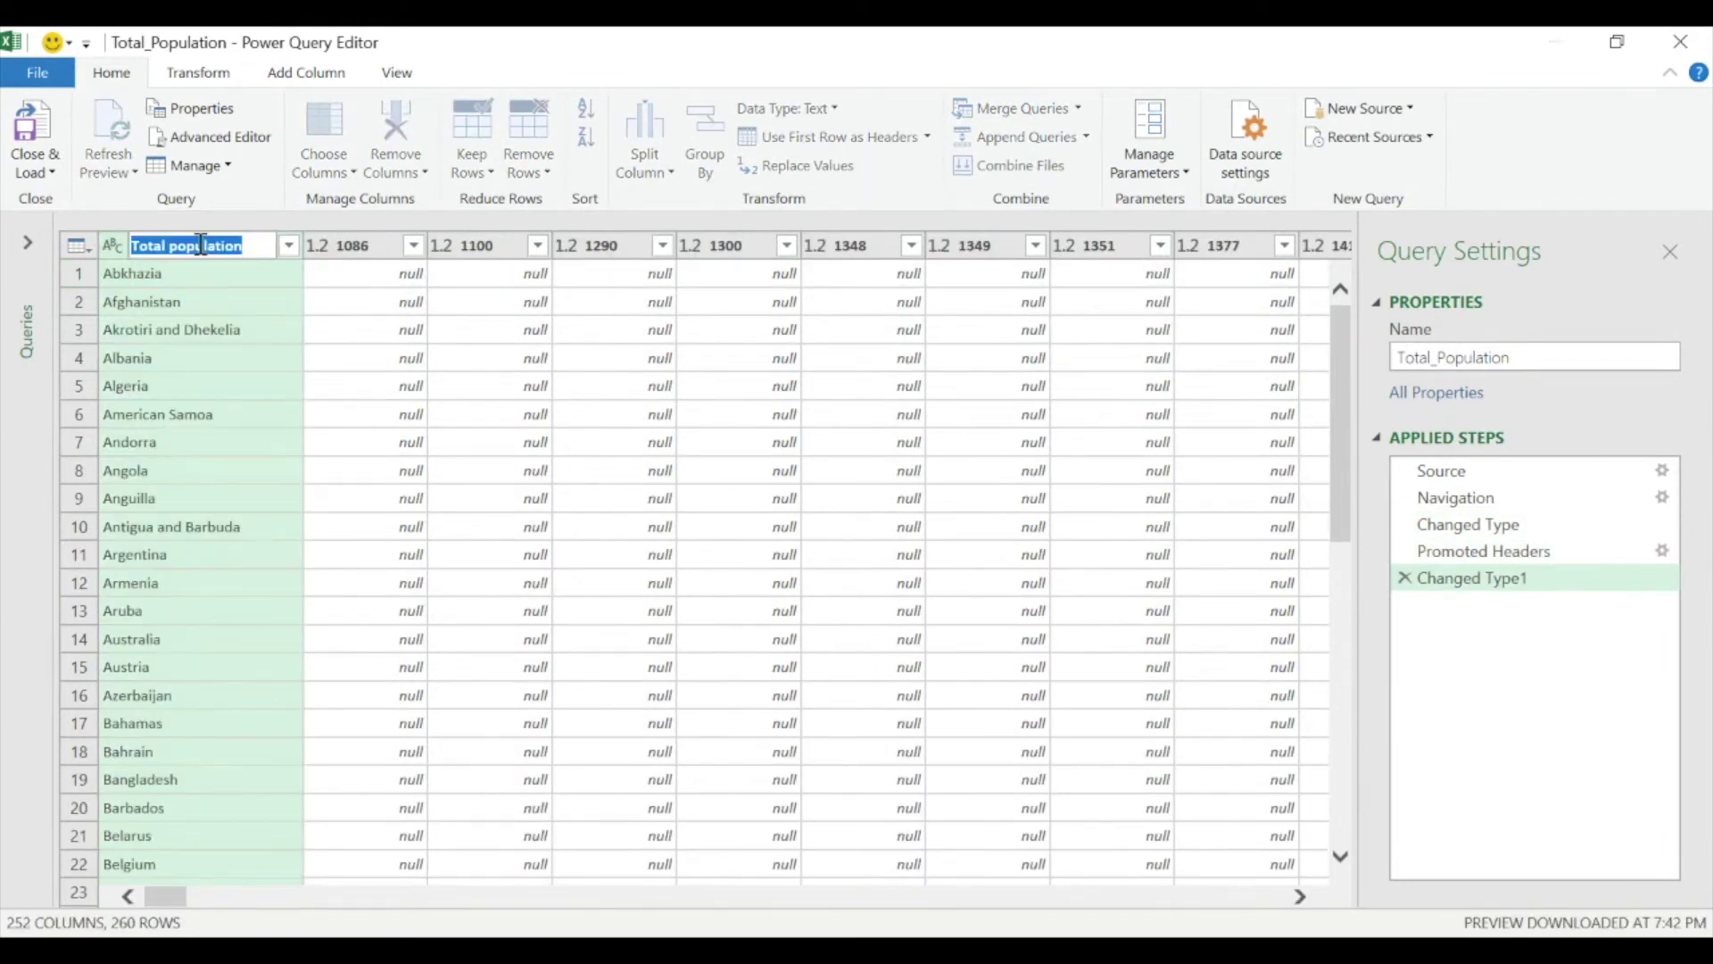
type("Co")
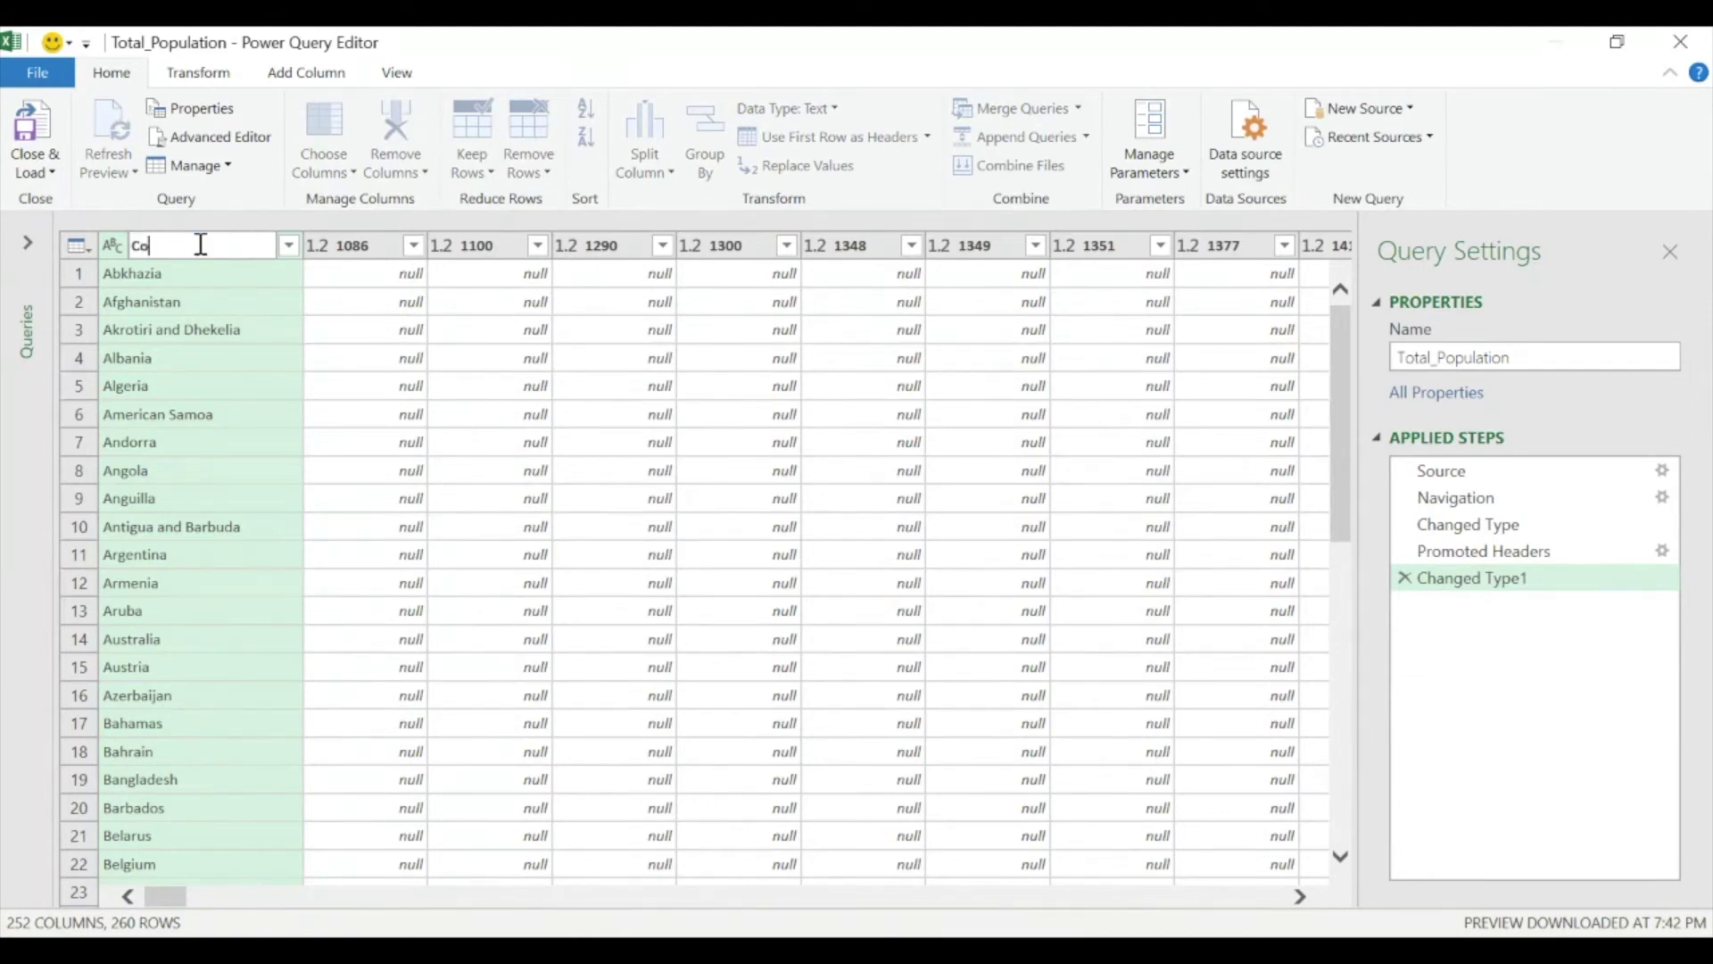
type("untry")
key("Return")
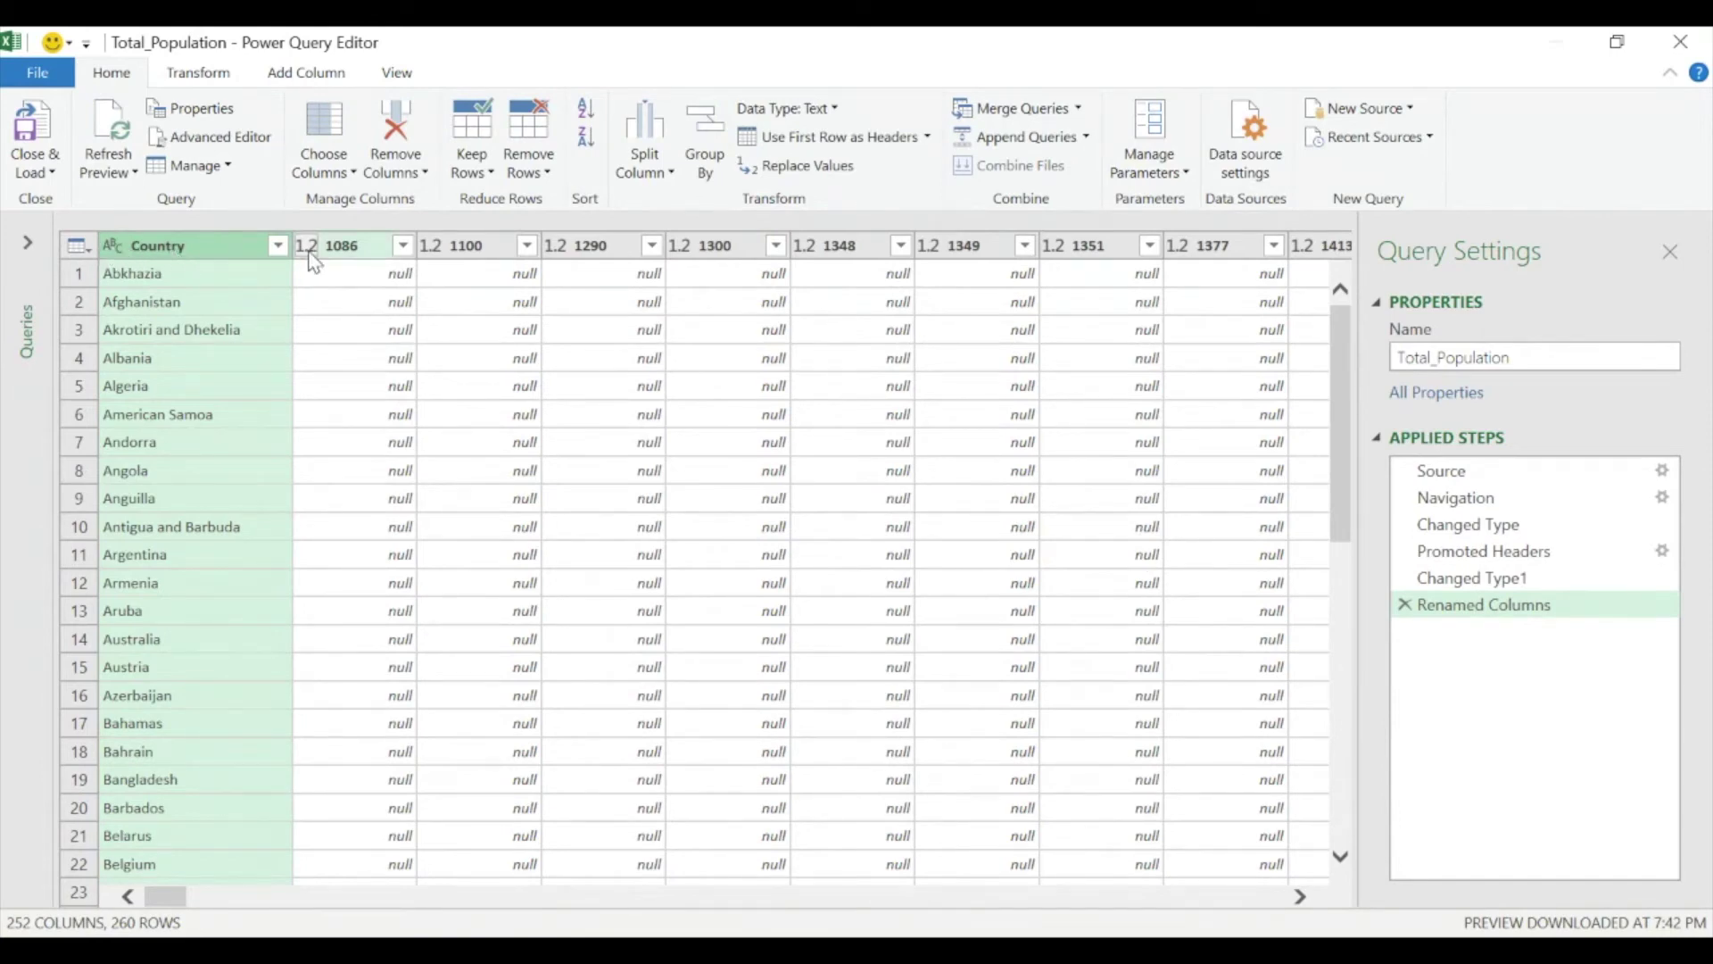
scroll(1025, 383, "right", 5)
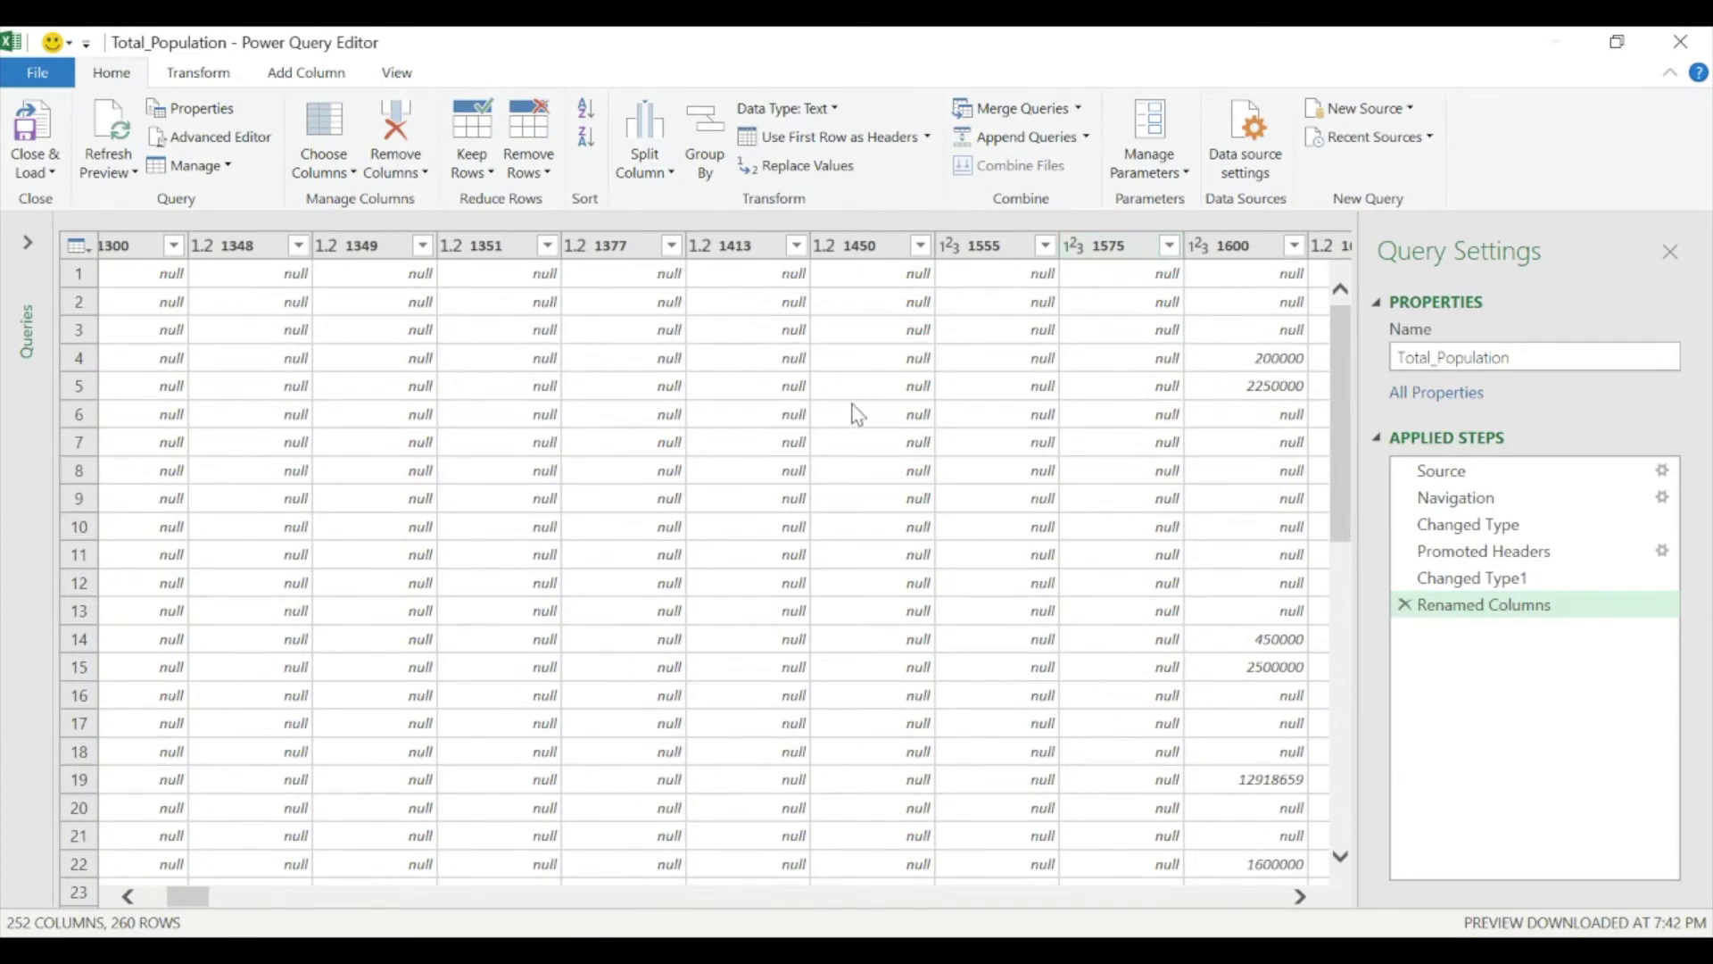
scroll(714, 535, "left", 5)
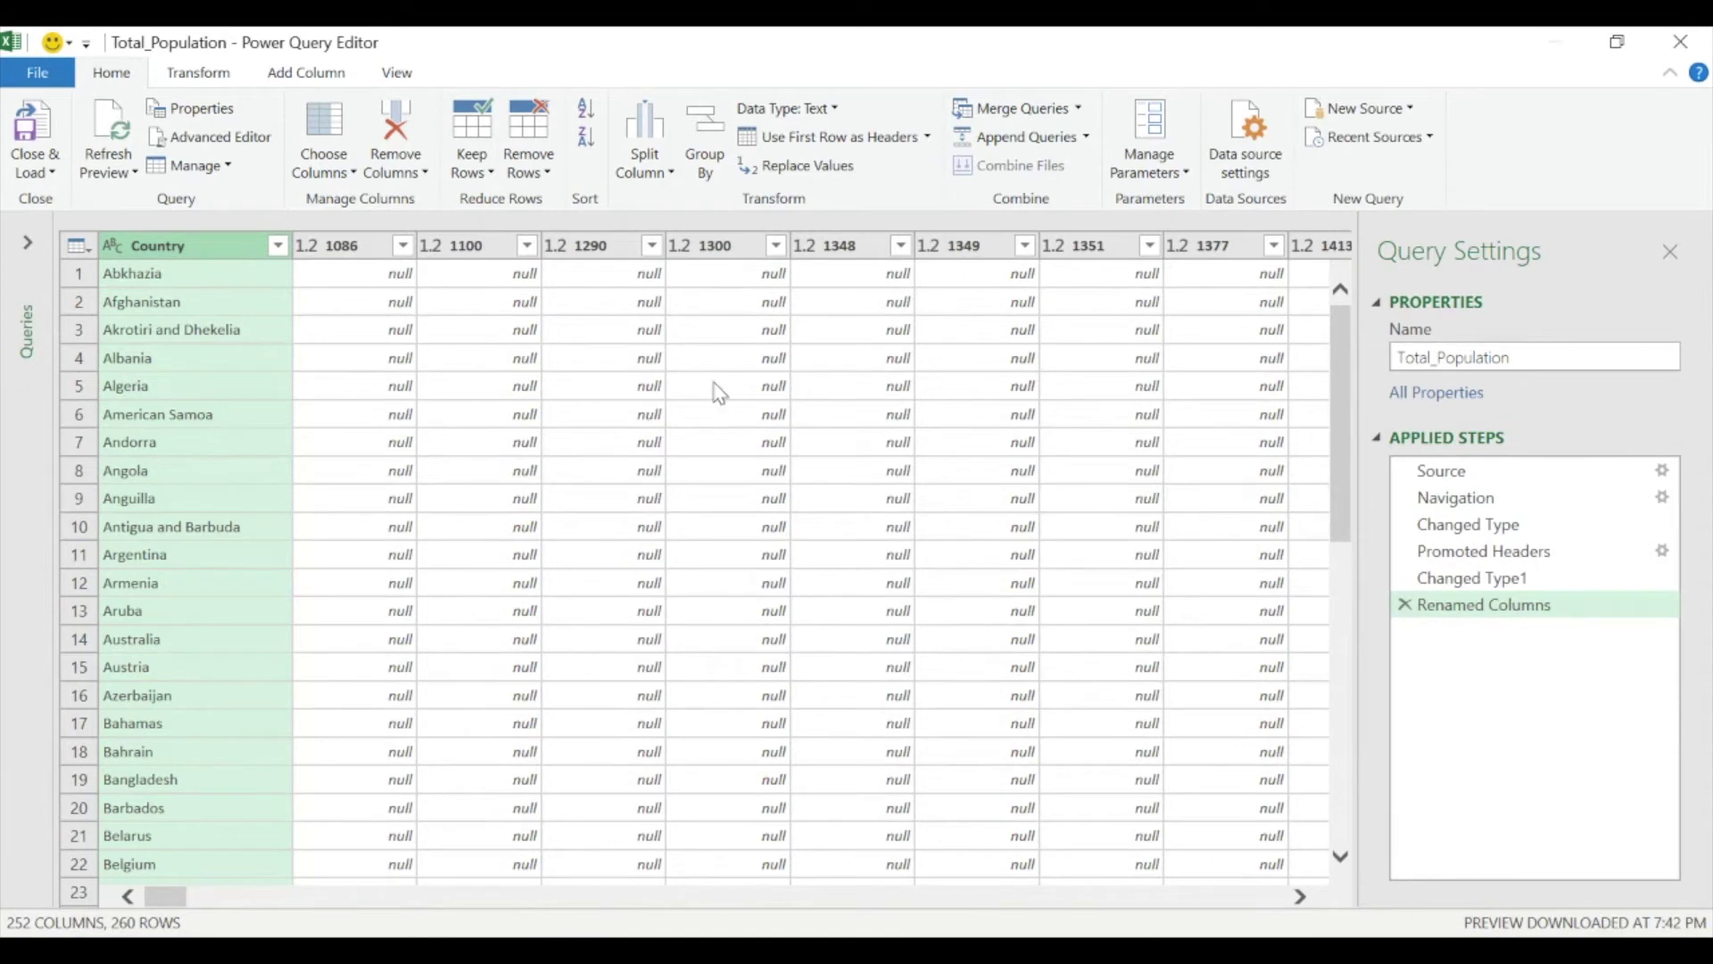
- Keep only the Country, 2010, 2011, 2012 and 2013 columns of the Total_Population query and remove all other columns
scroll(715, 390, "right", 10)
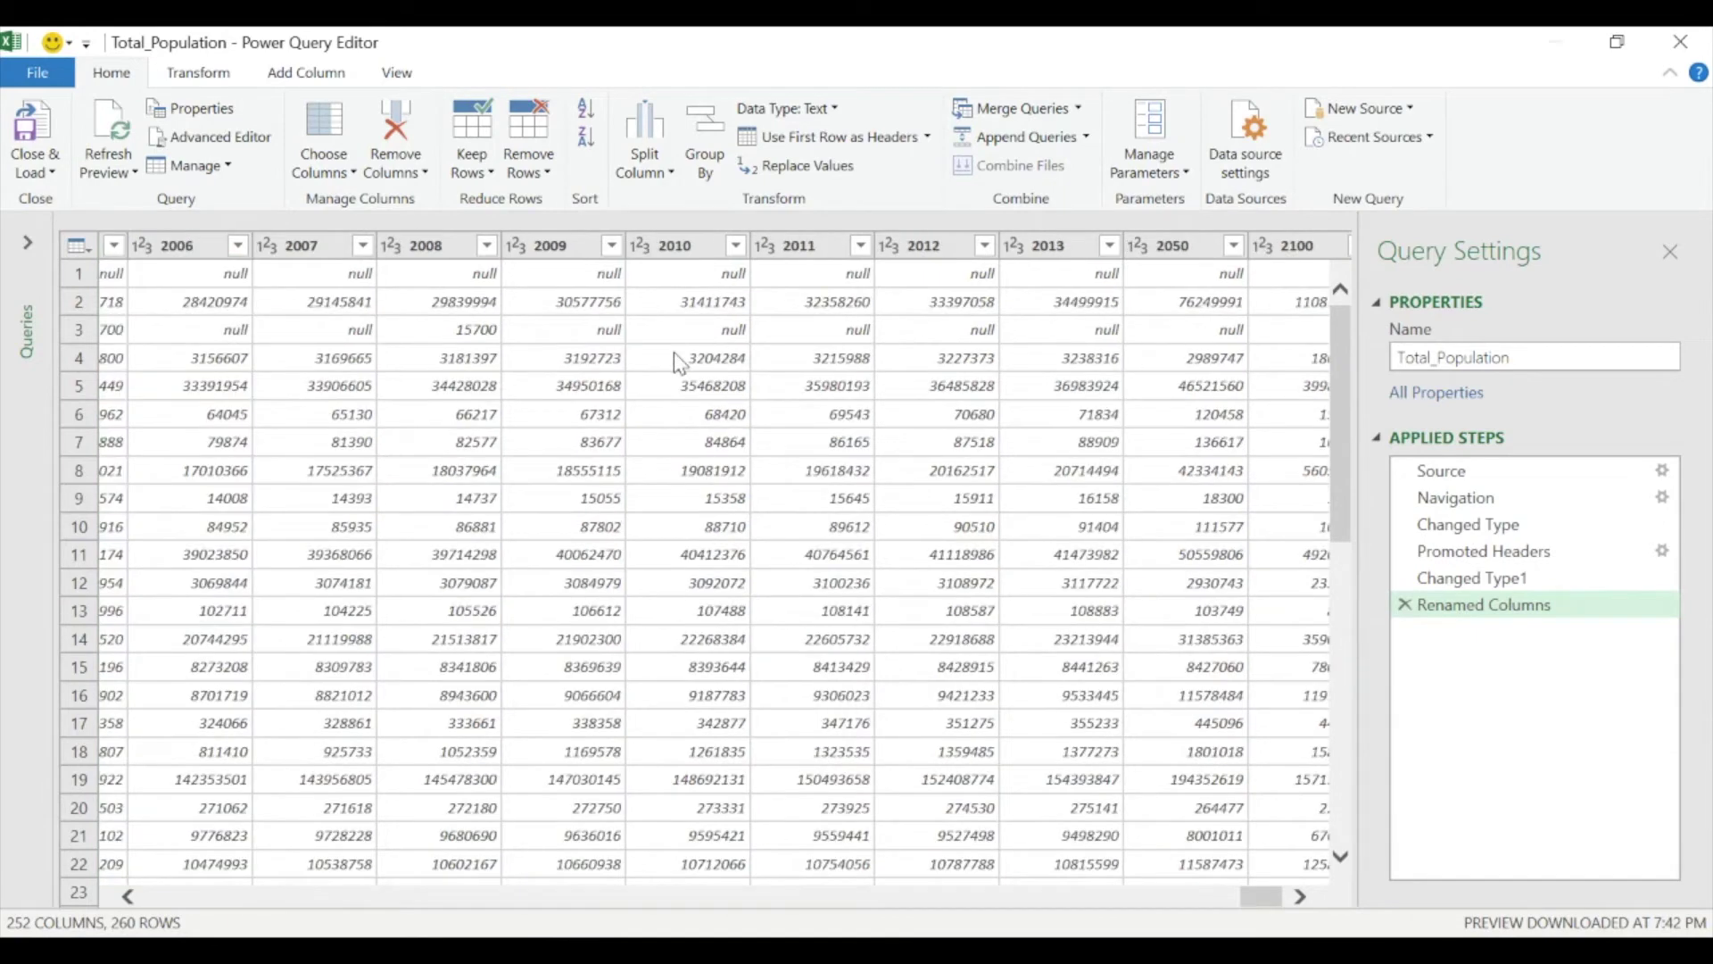
left_click(701, 258)
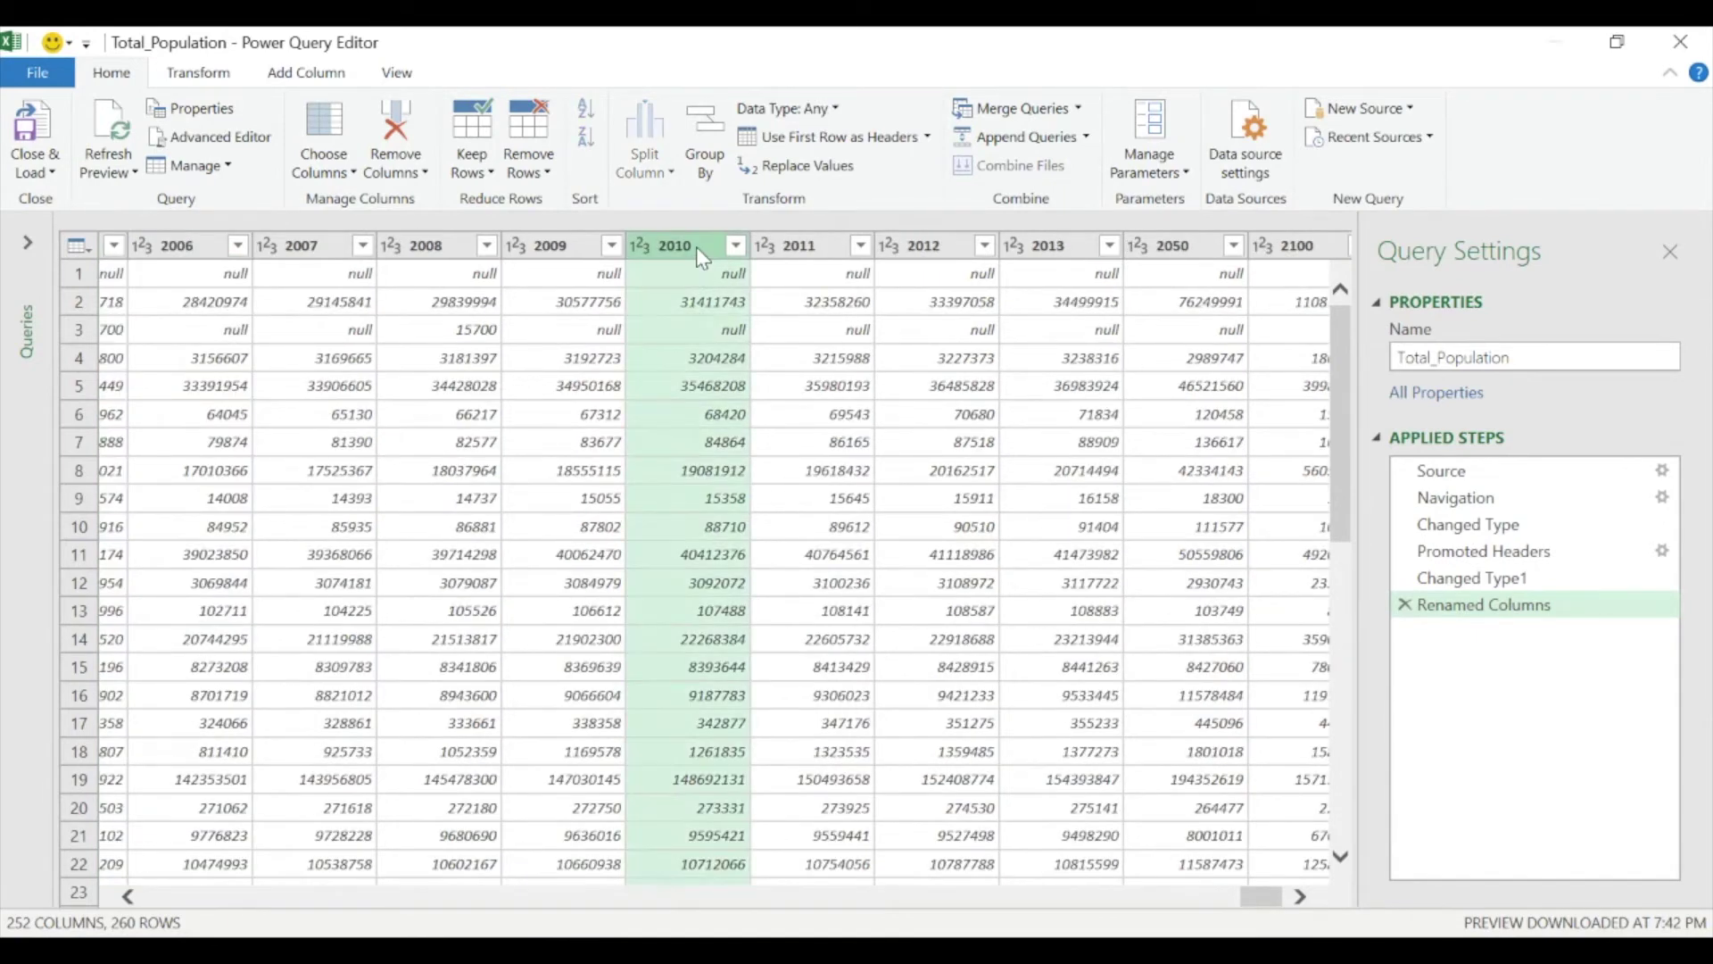
left_click(791, 248, "ctrl")
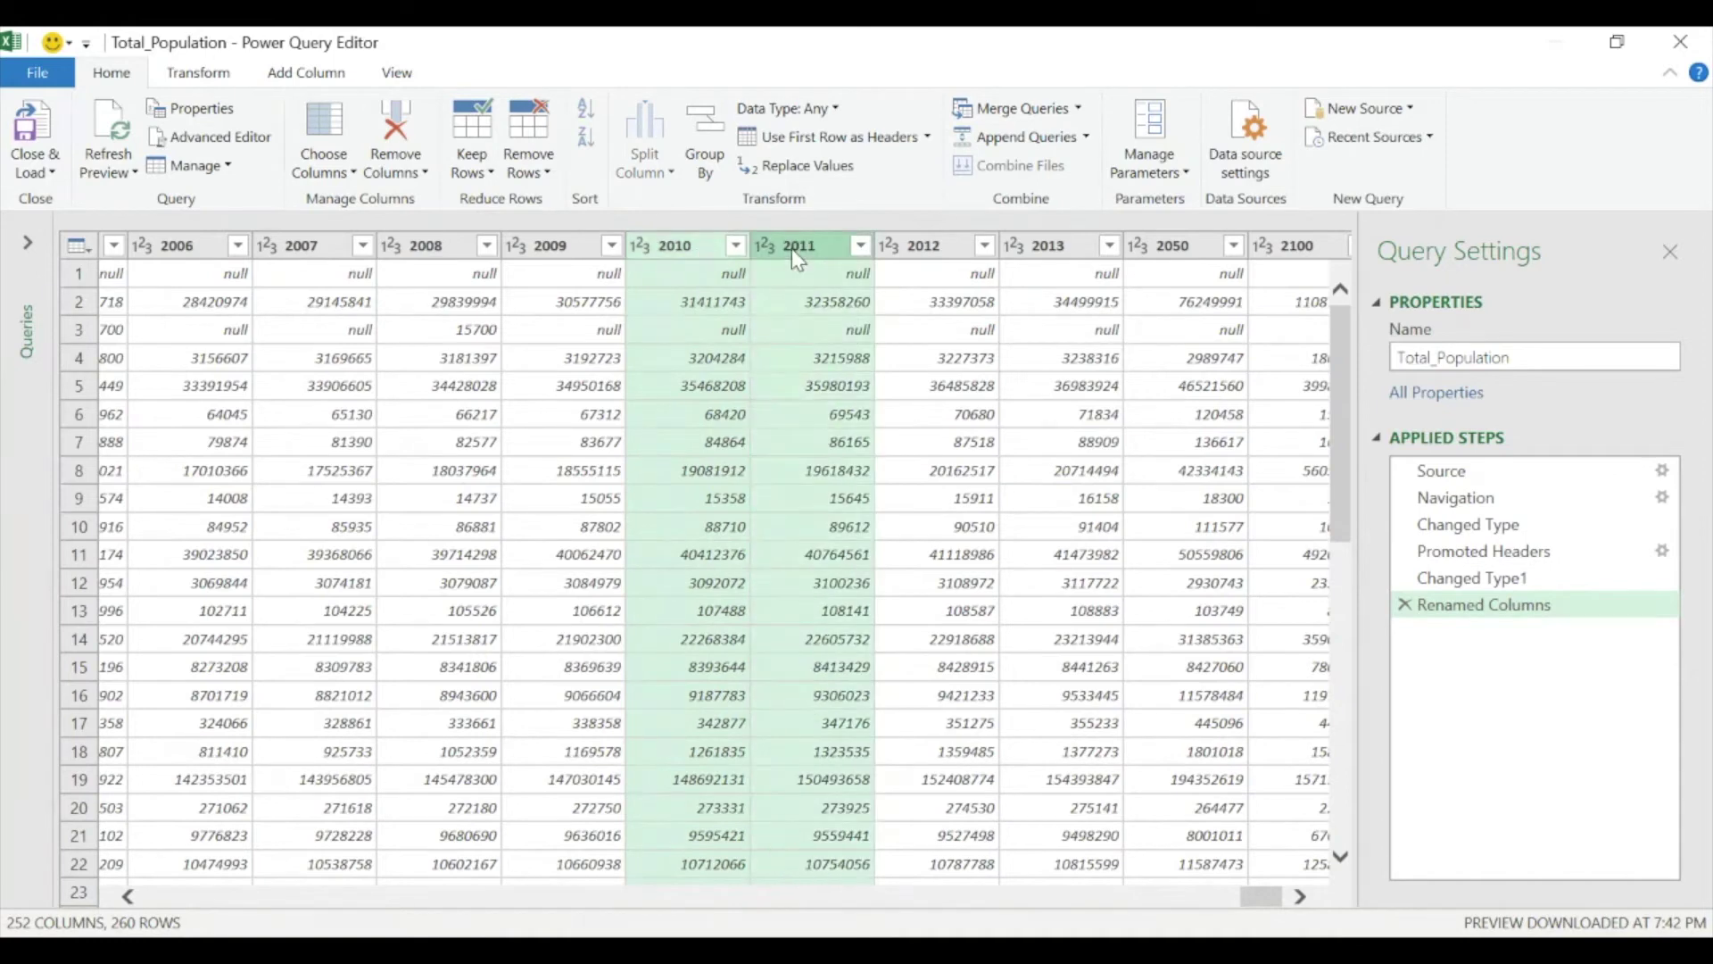
left_click(932, 250, "ctrl")
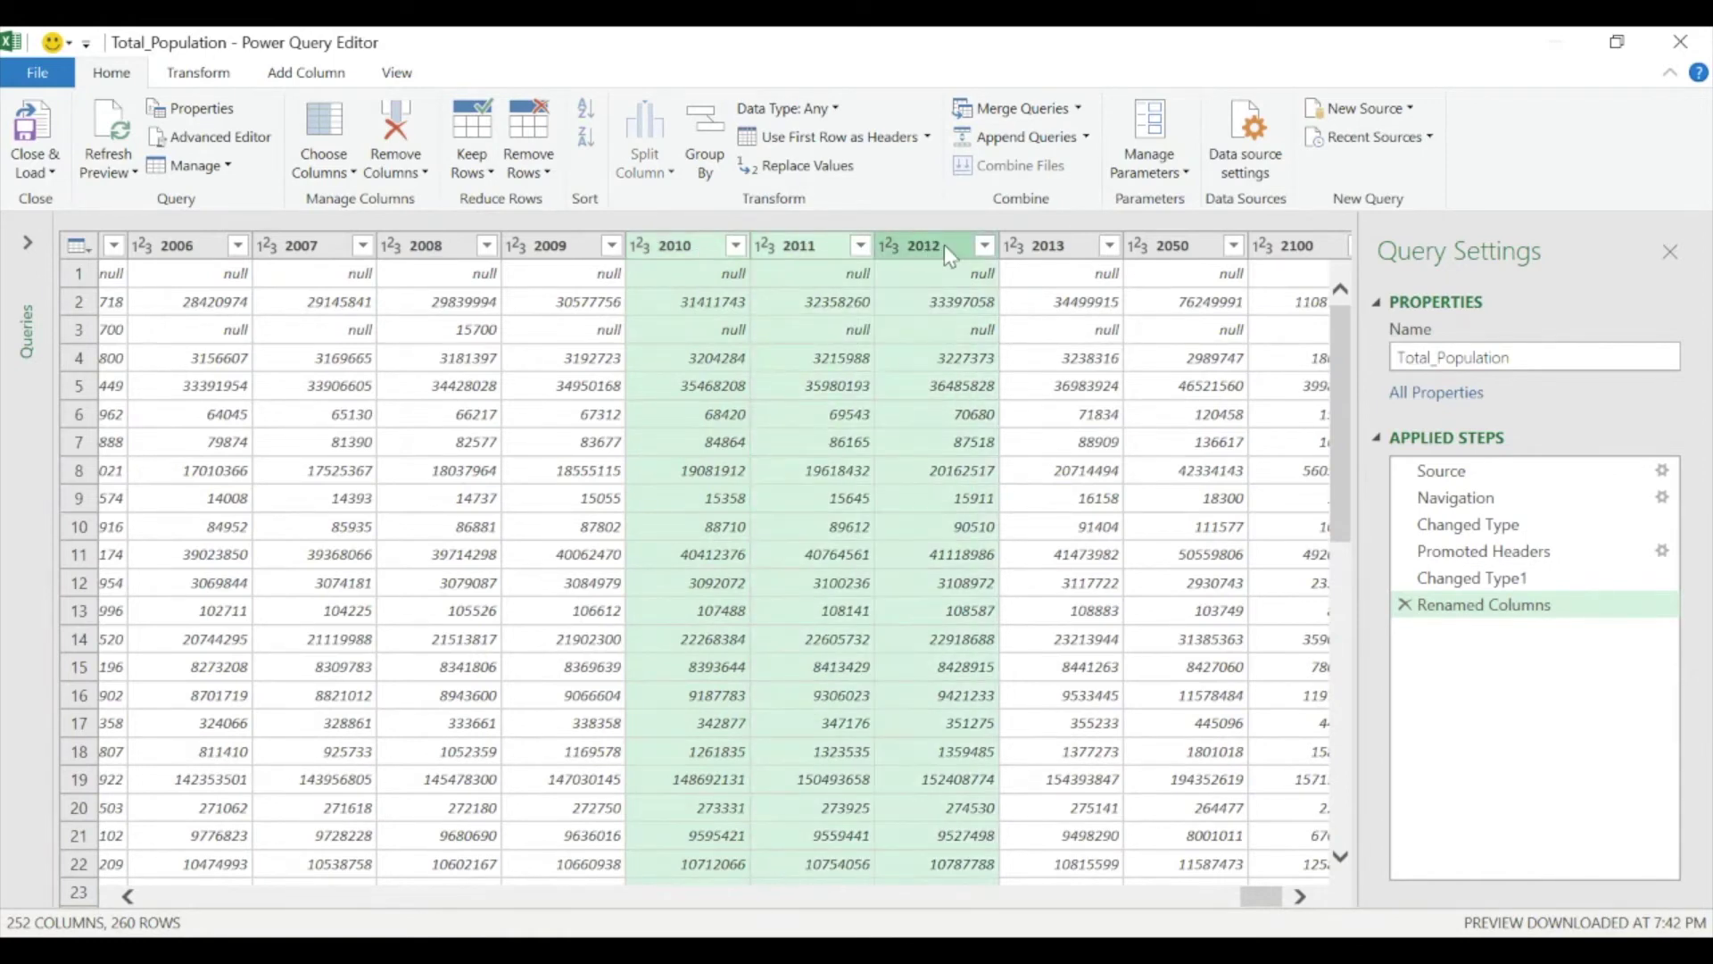
left_click(1041, 237, "ctrl")
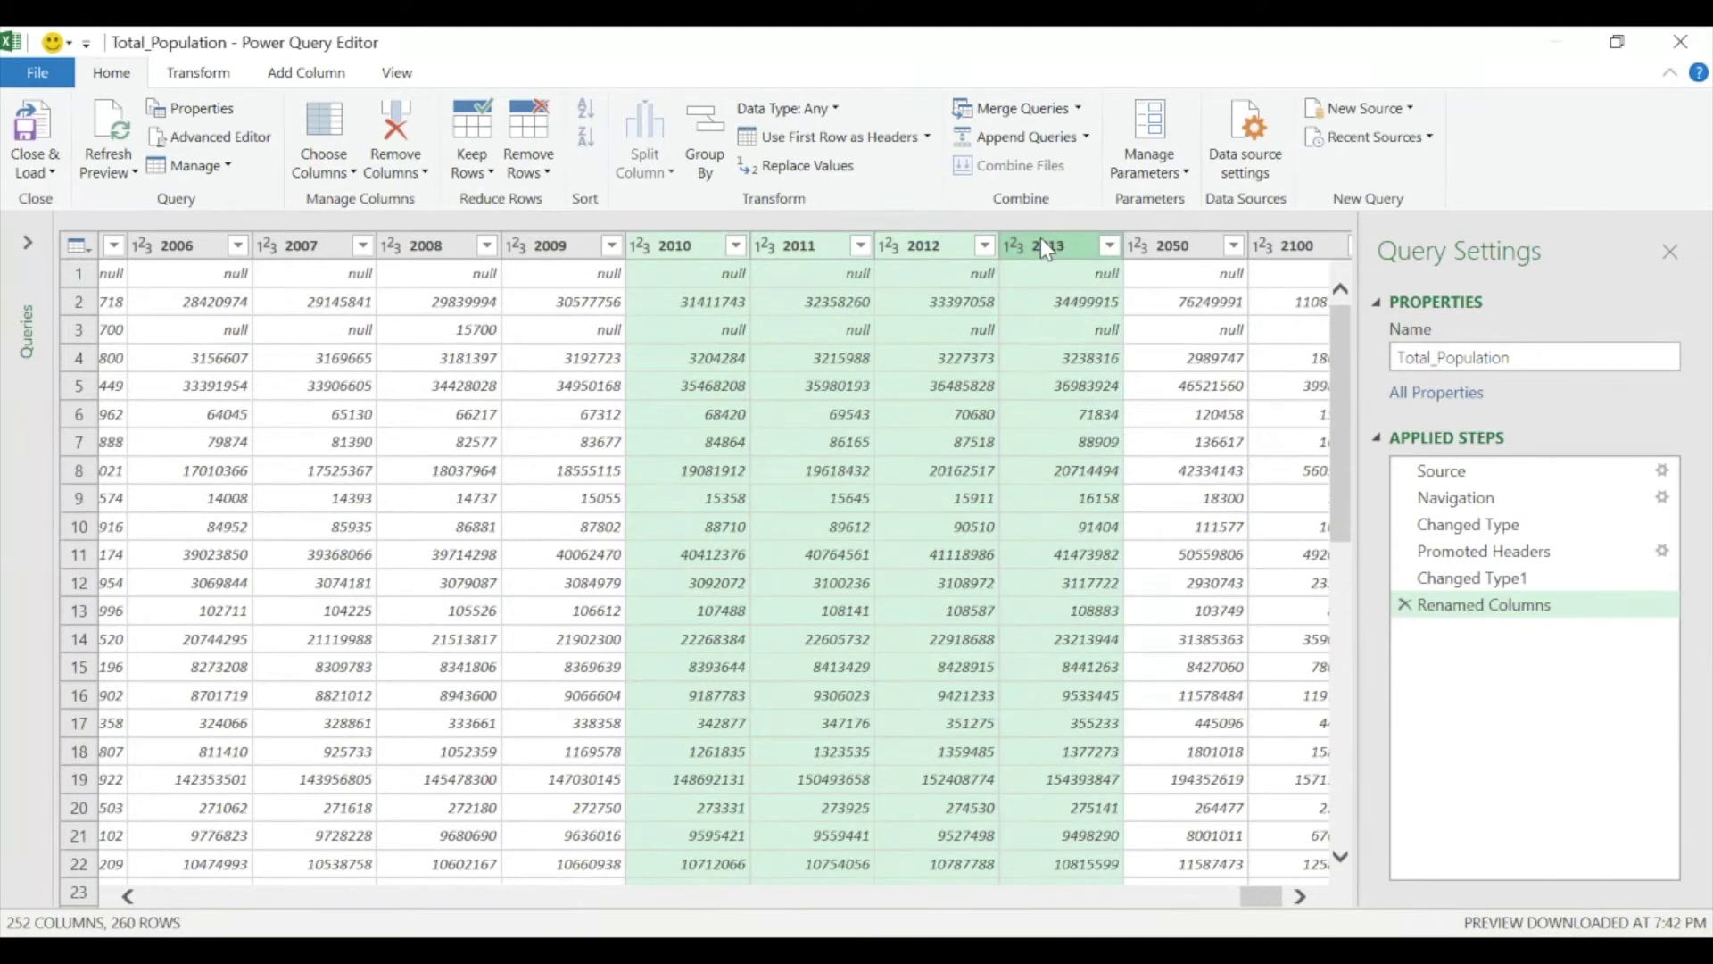
left_click(430, 178)
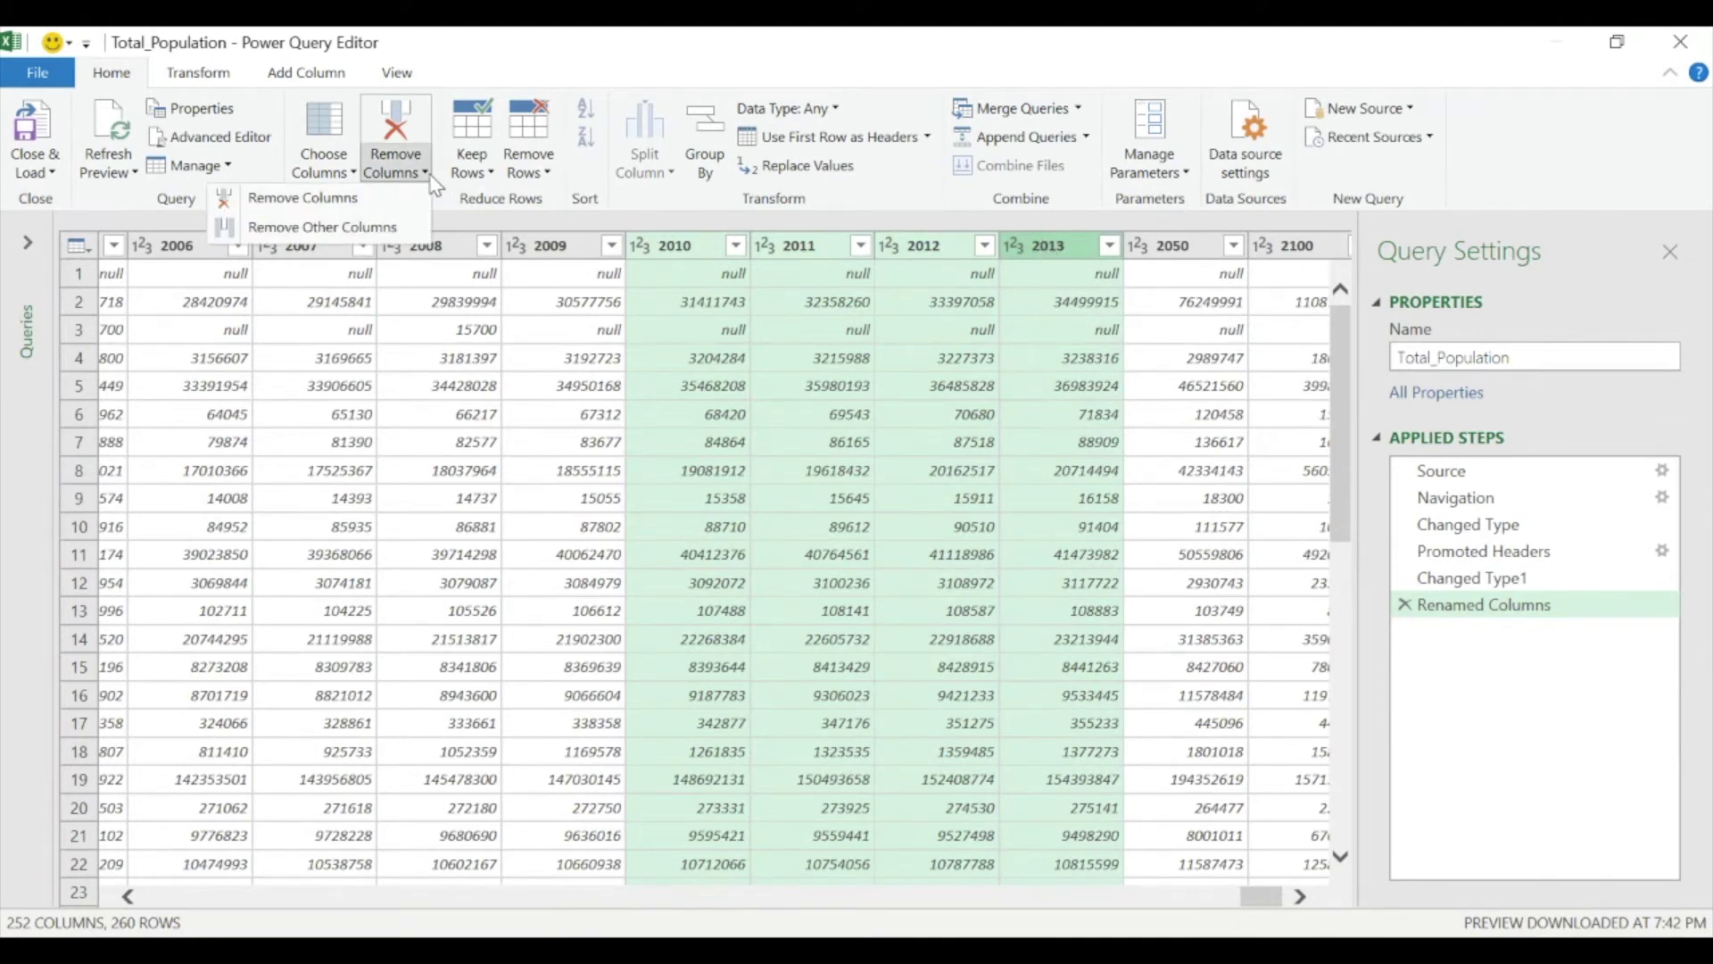
left_click(376, 228)
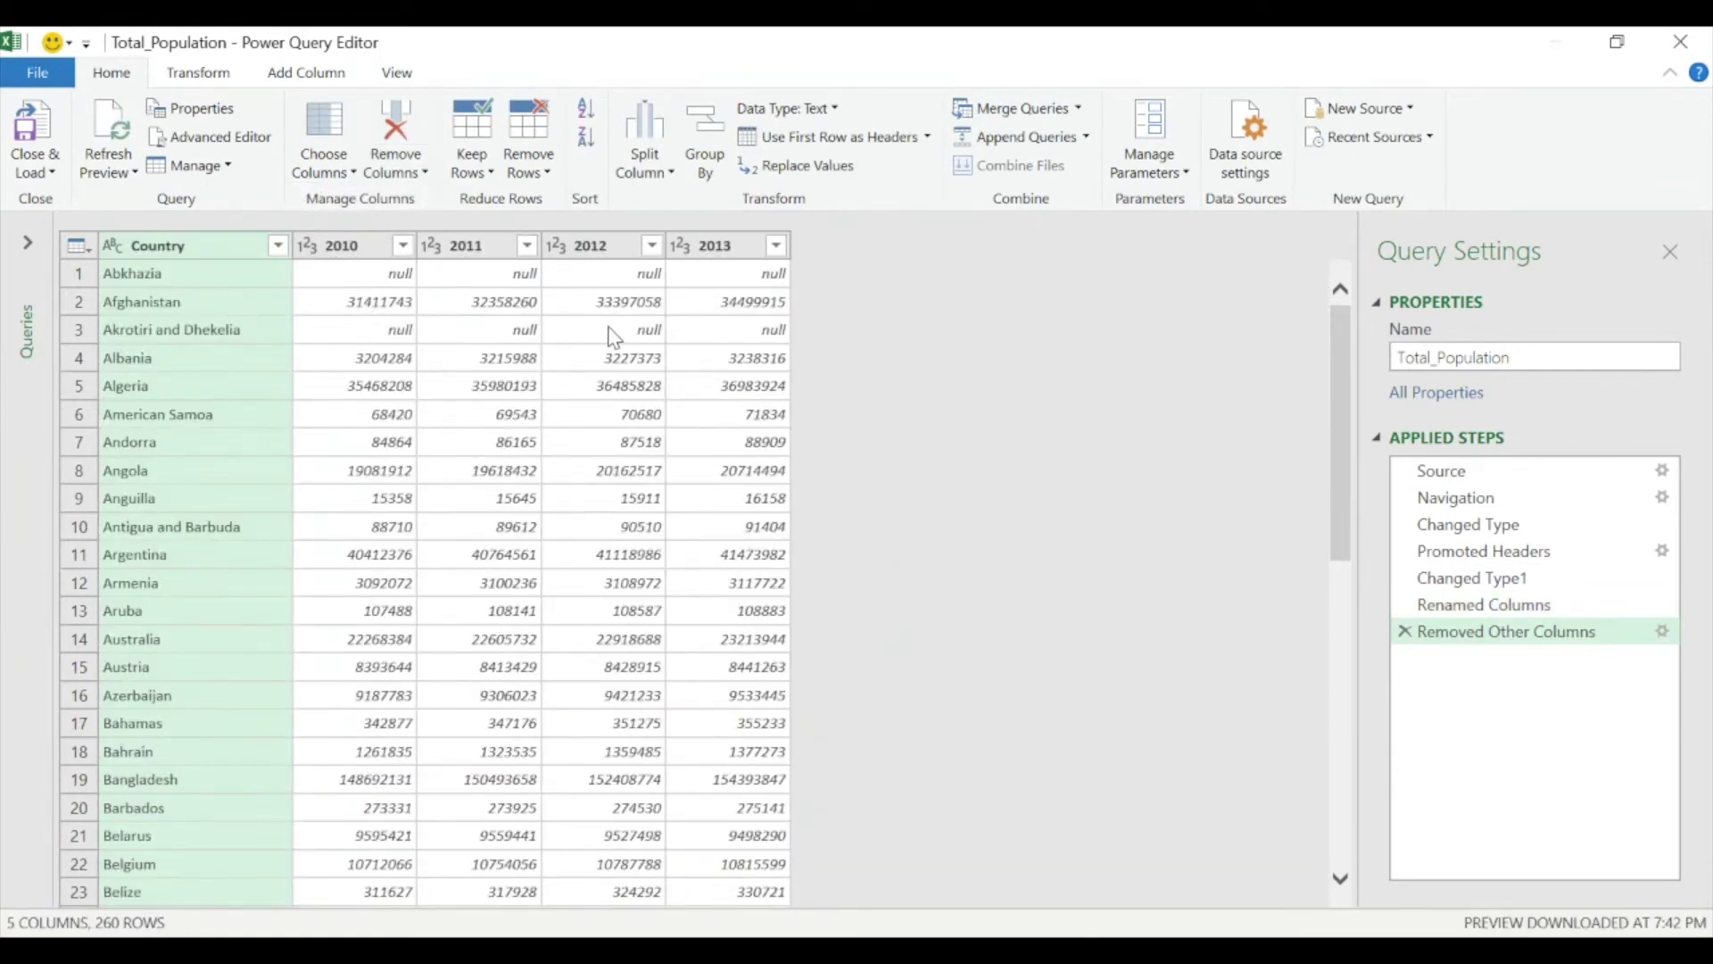
- Filter the null rows out of the 2013 column and delete that filter from the applied steps
left_click(775, 246)
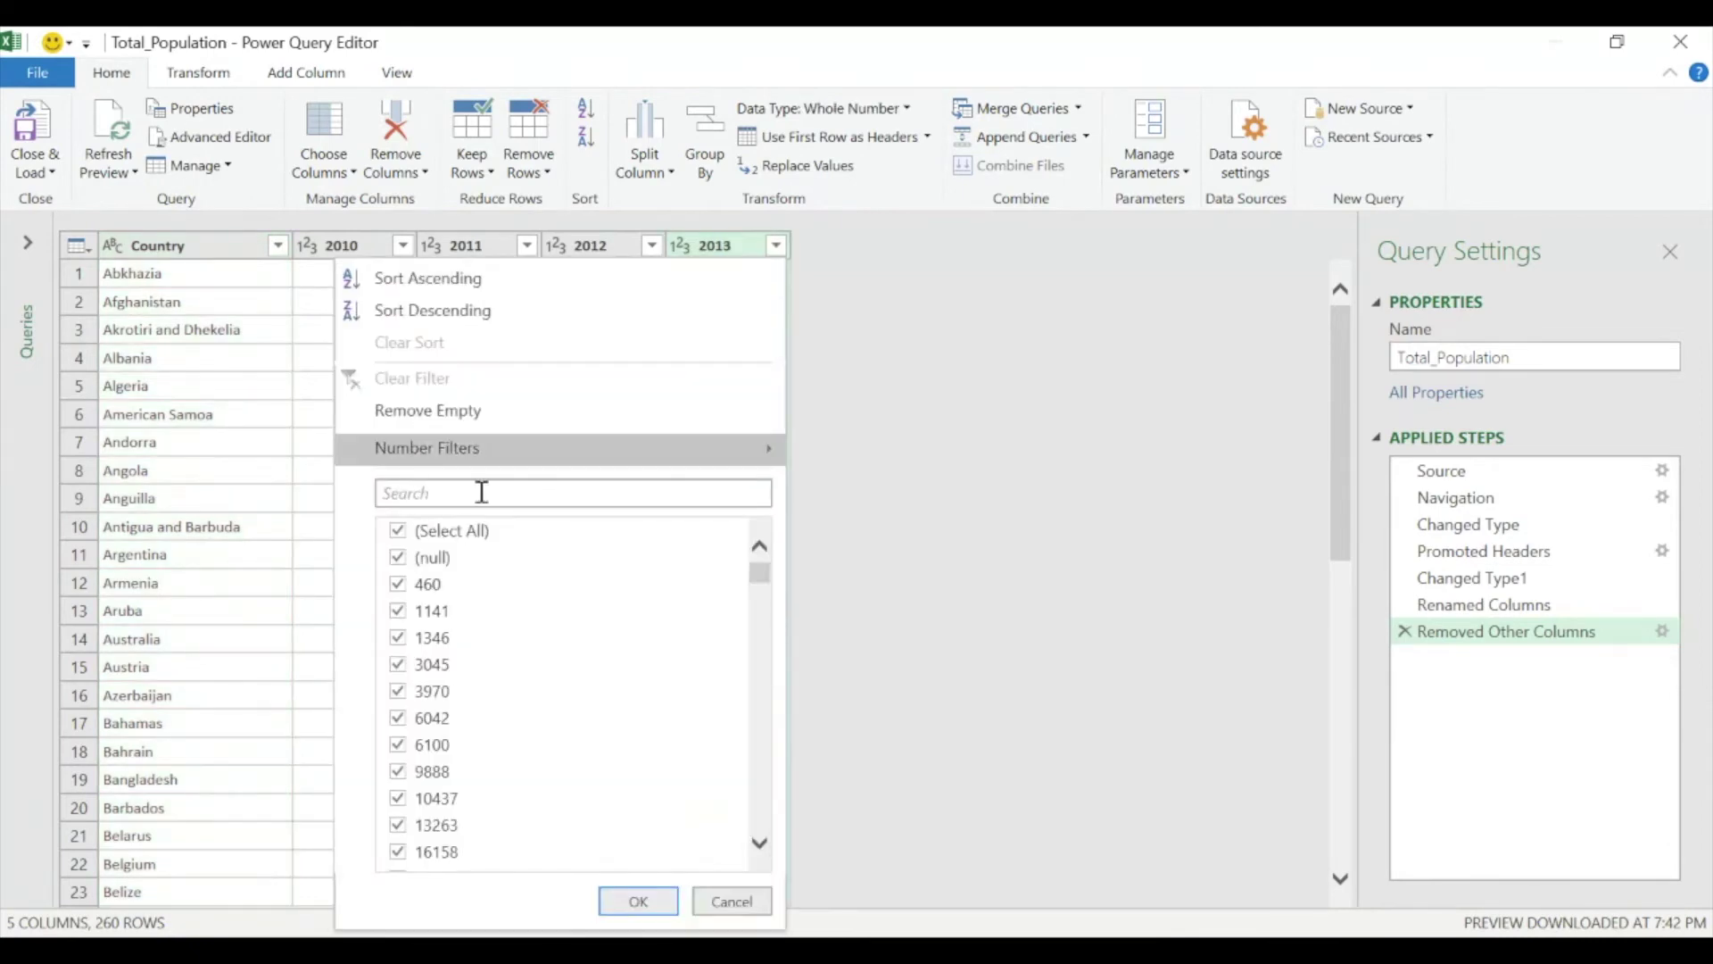
left_click(401, 560)
left_click(639, 901)
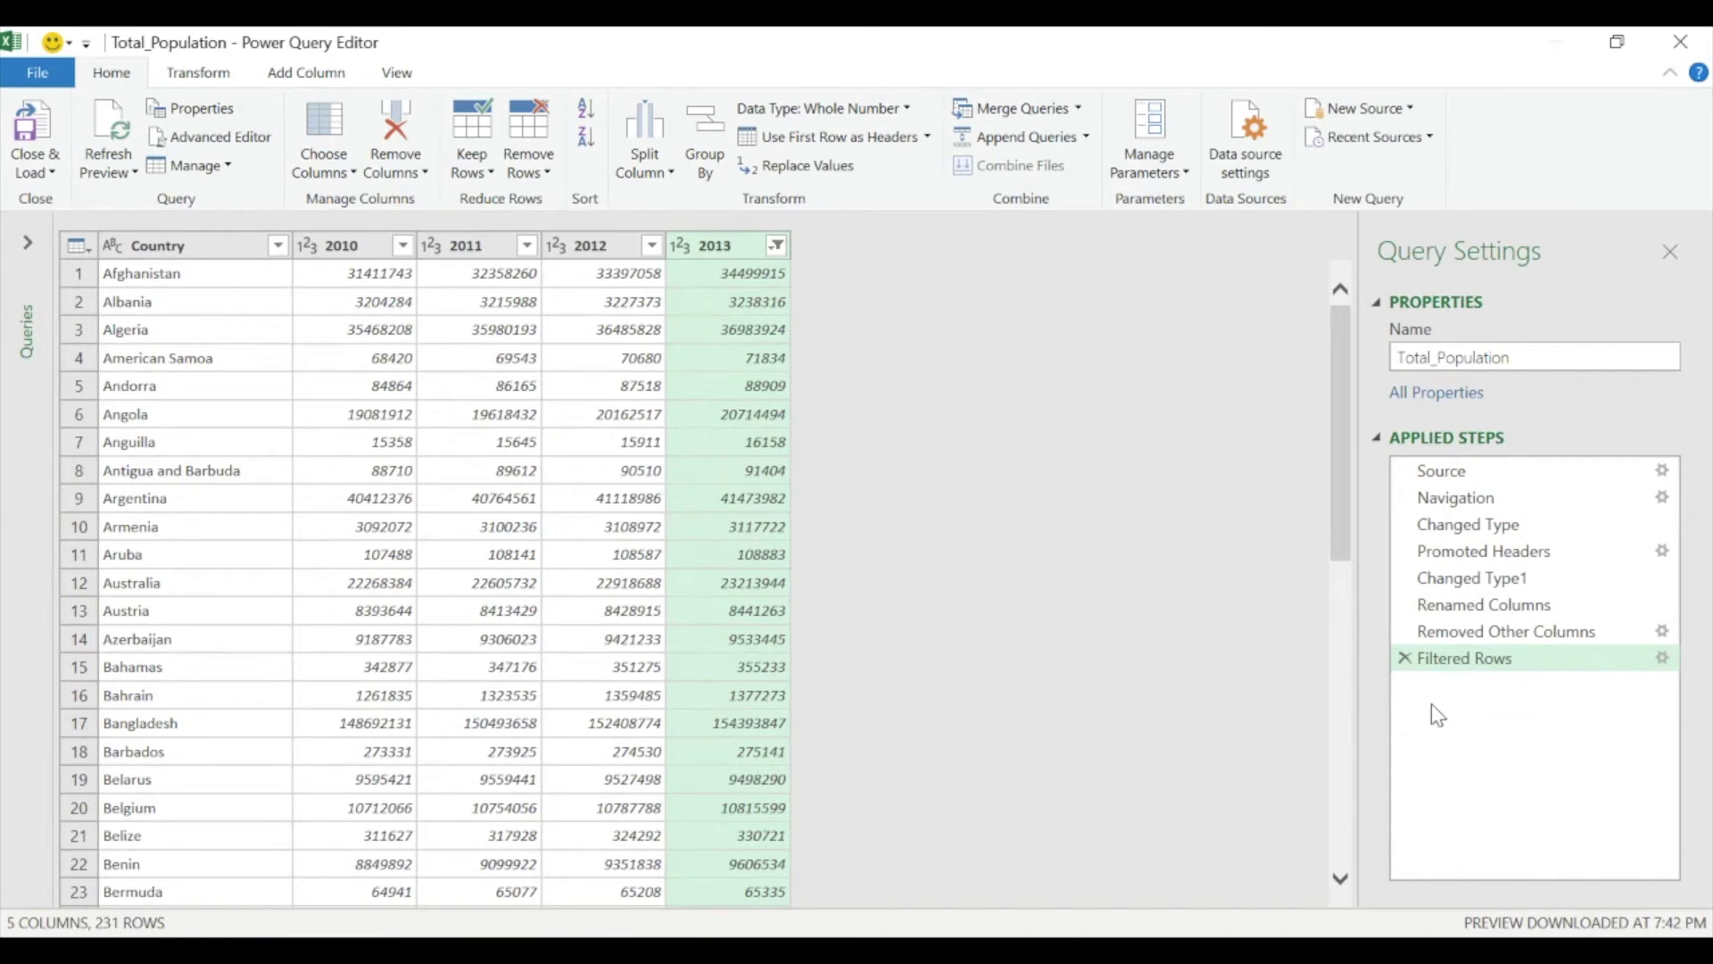
left_click(1405, 657)
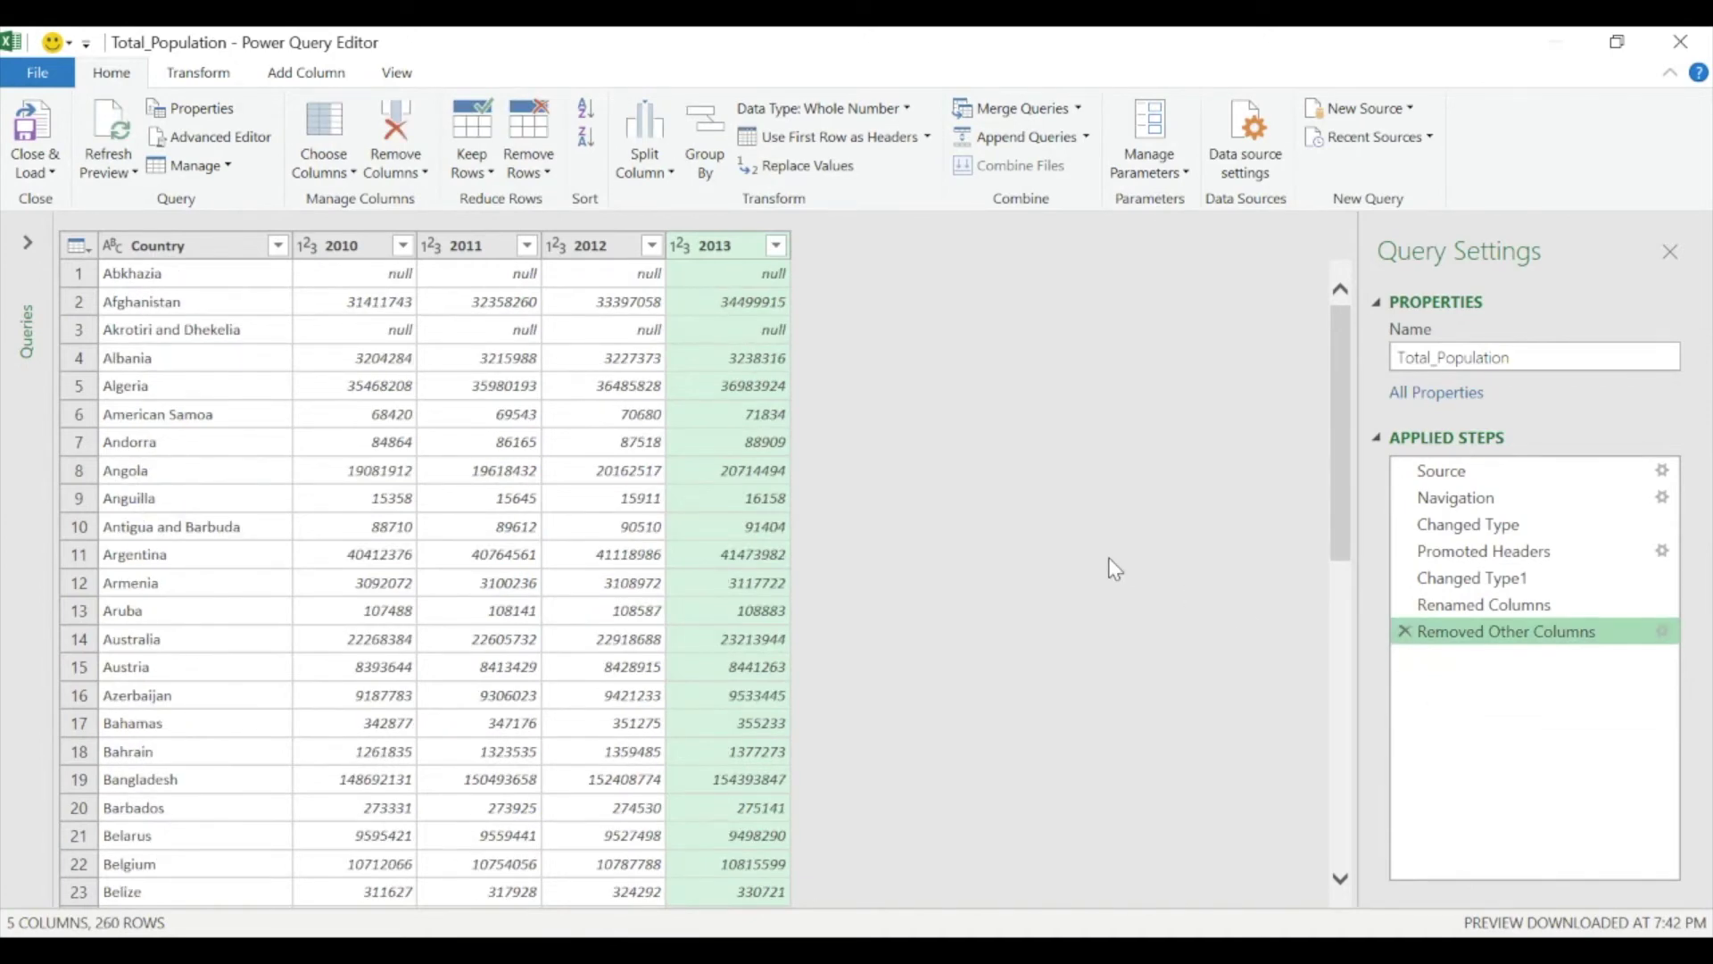
- Exclude null values from the 2013 column of the Total_Population query
left_click(777, 246)
left_click(398, 548)
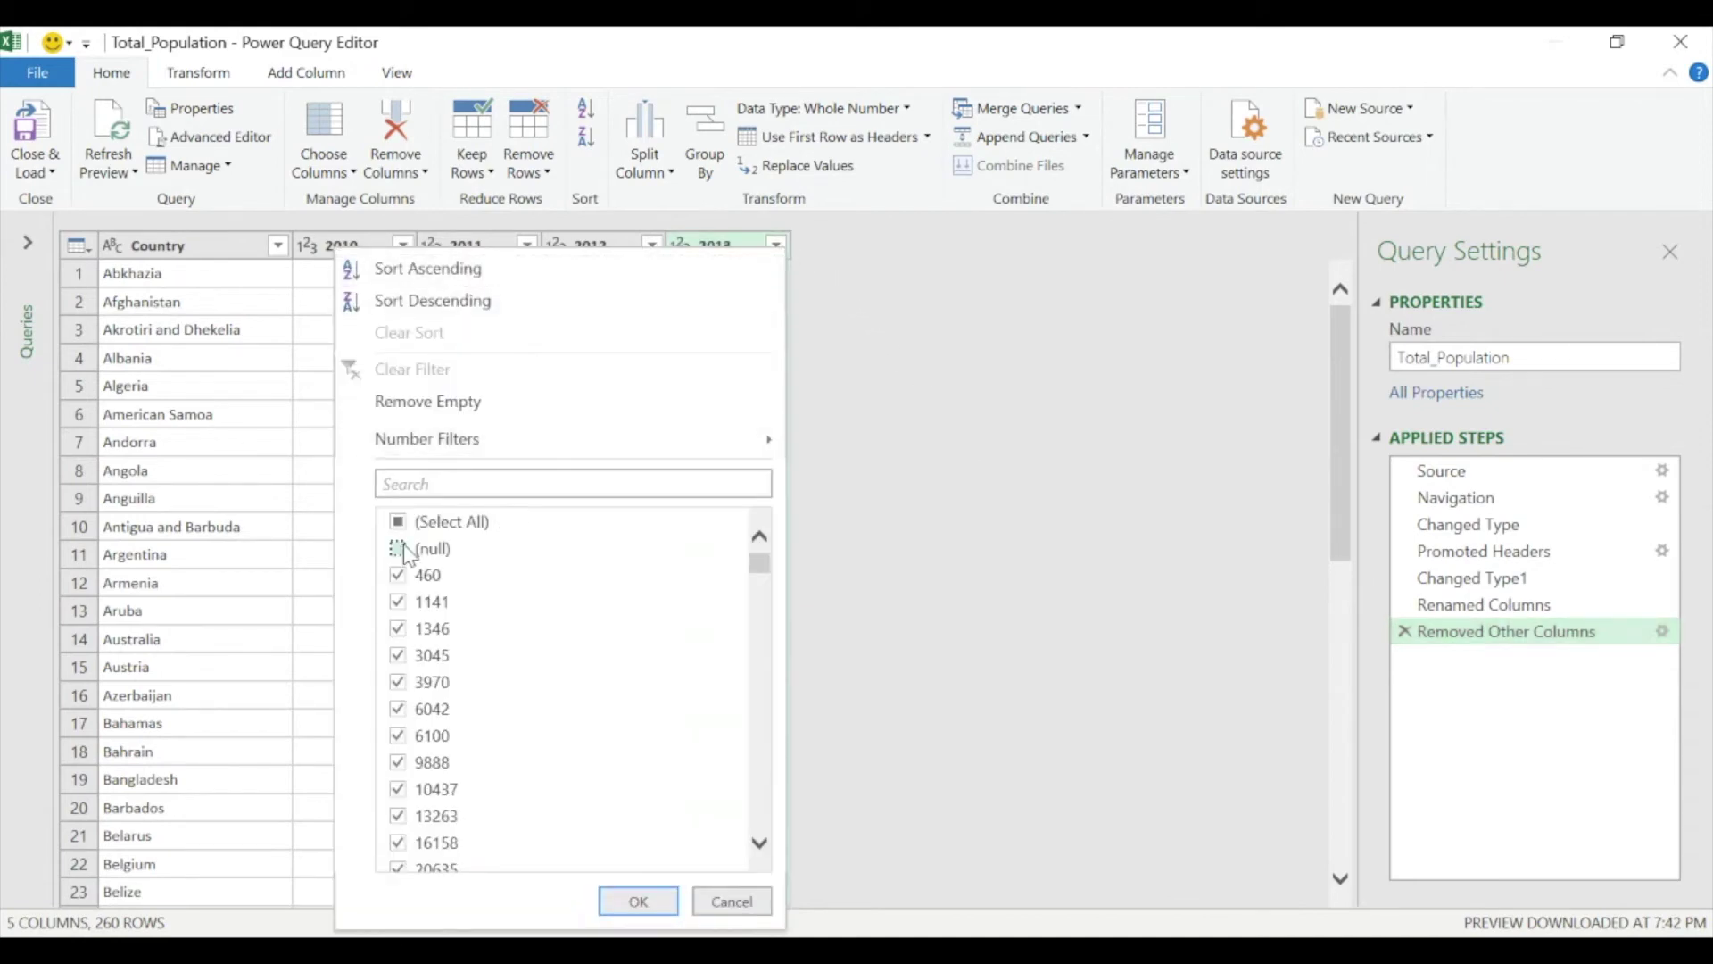
left_click(658, 903)
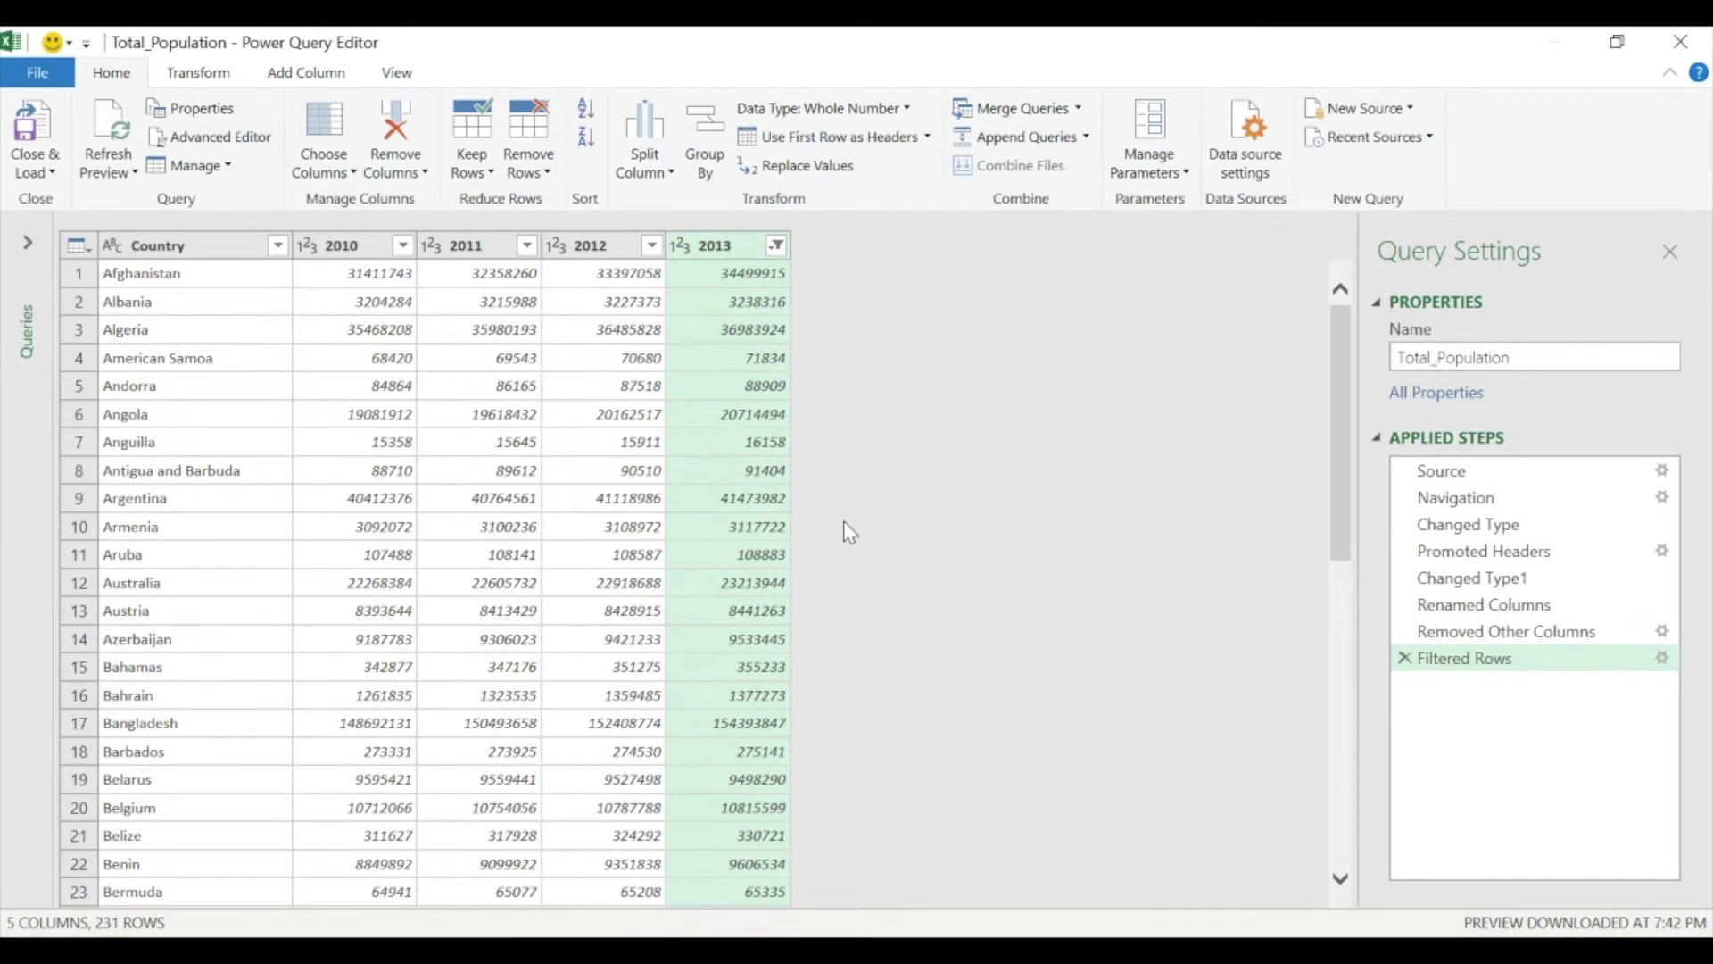
- Close the editor and load the Total_Population query to the workbook as a connection only
left_click(37, 73)
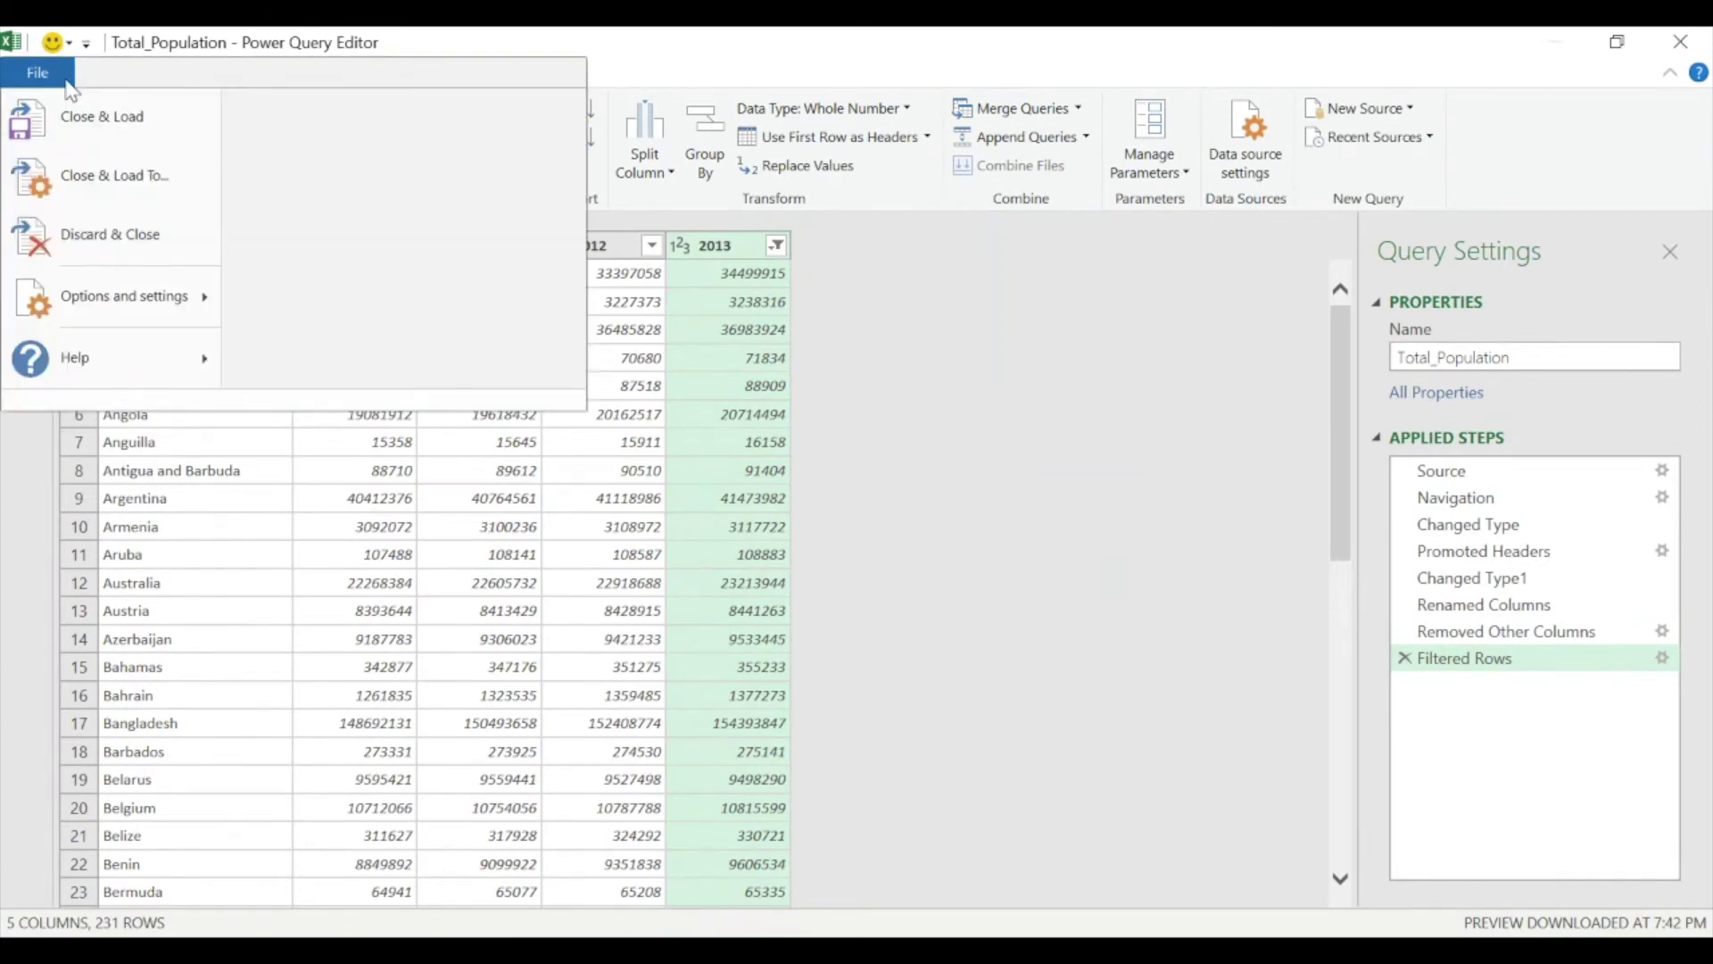
left_click(116, 172)
left_click(667, 406)
left_click(943, 680)
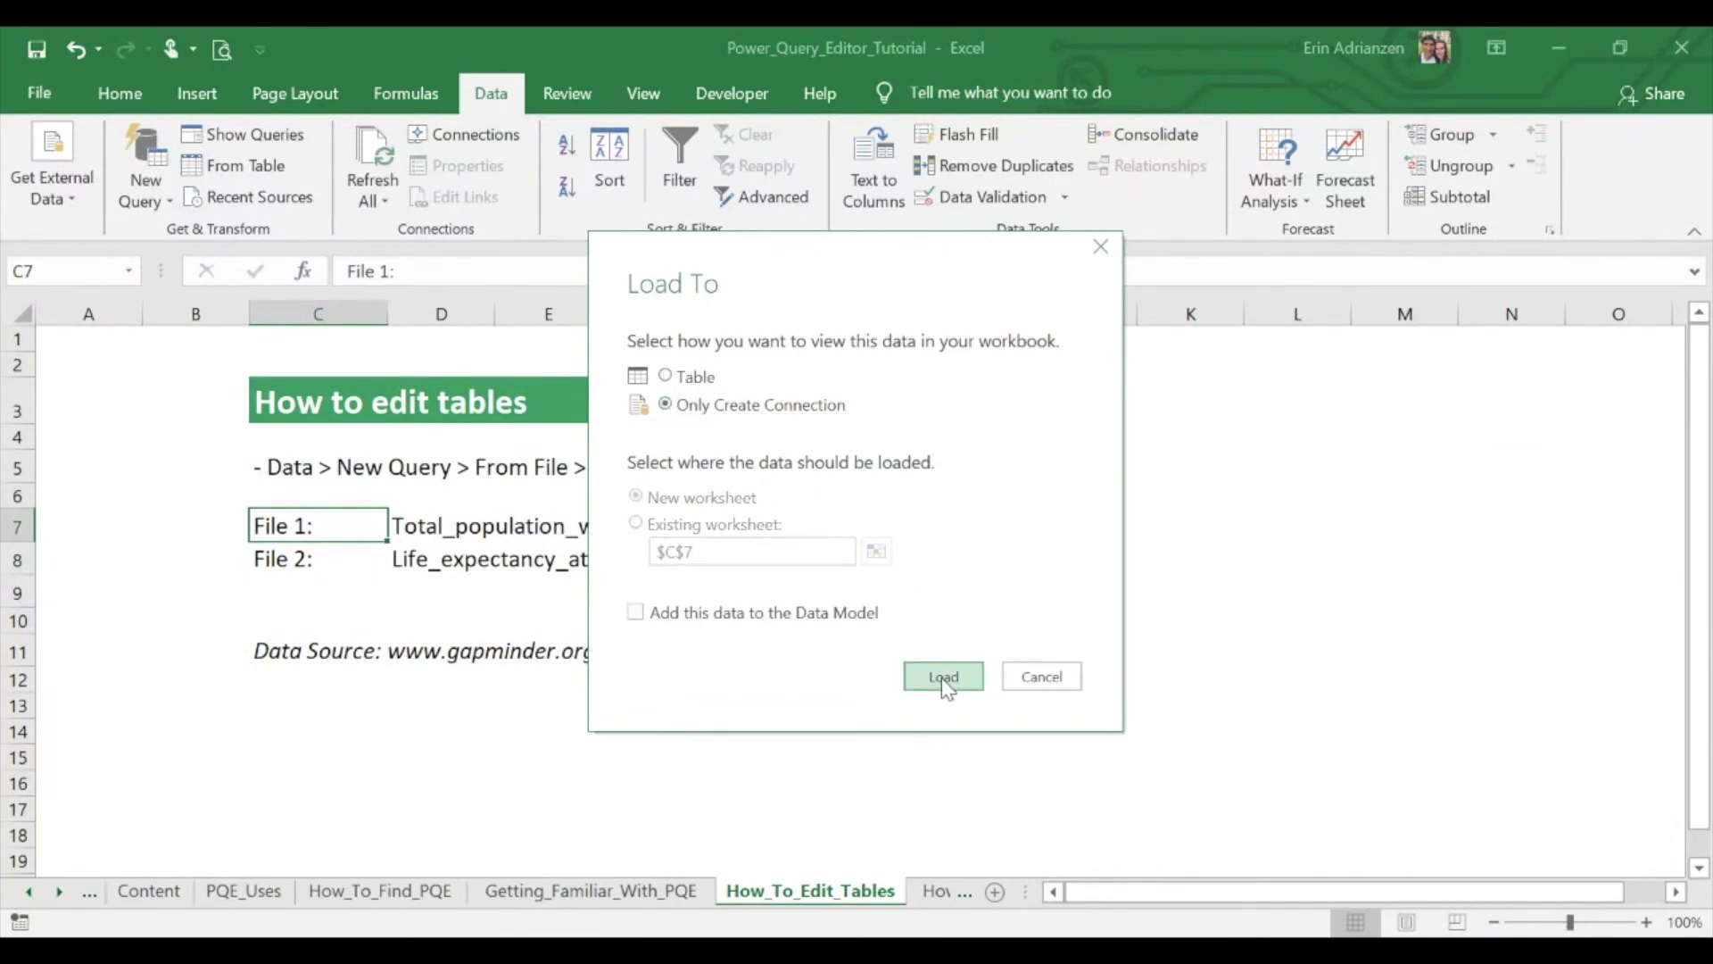
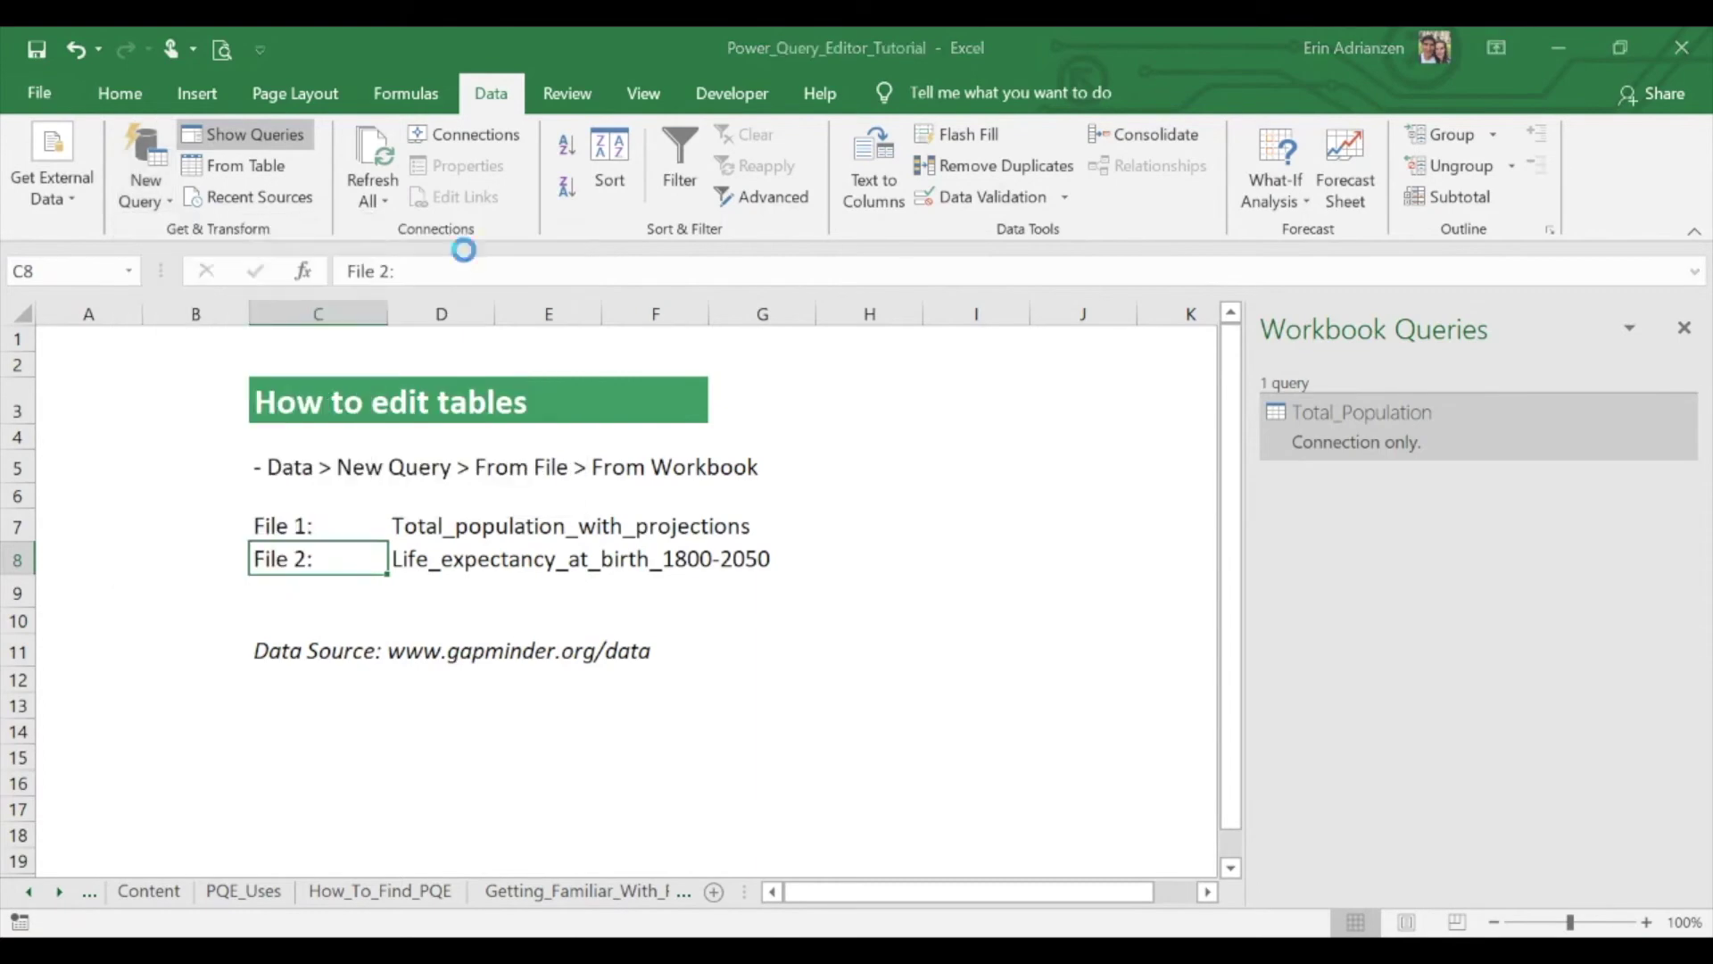
- Import the Life_expectancy_at_birth_1800-2050 workbook and open its Life_Expectancy table for transforming
left_click(667, 219)
left_click(1287, 596)
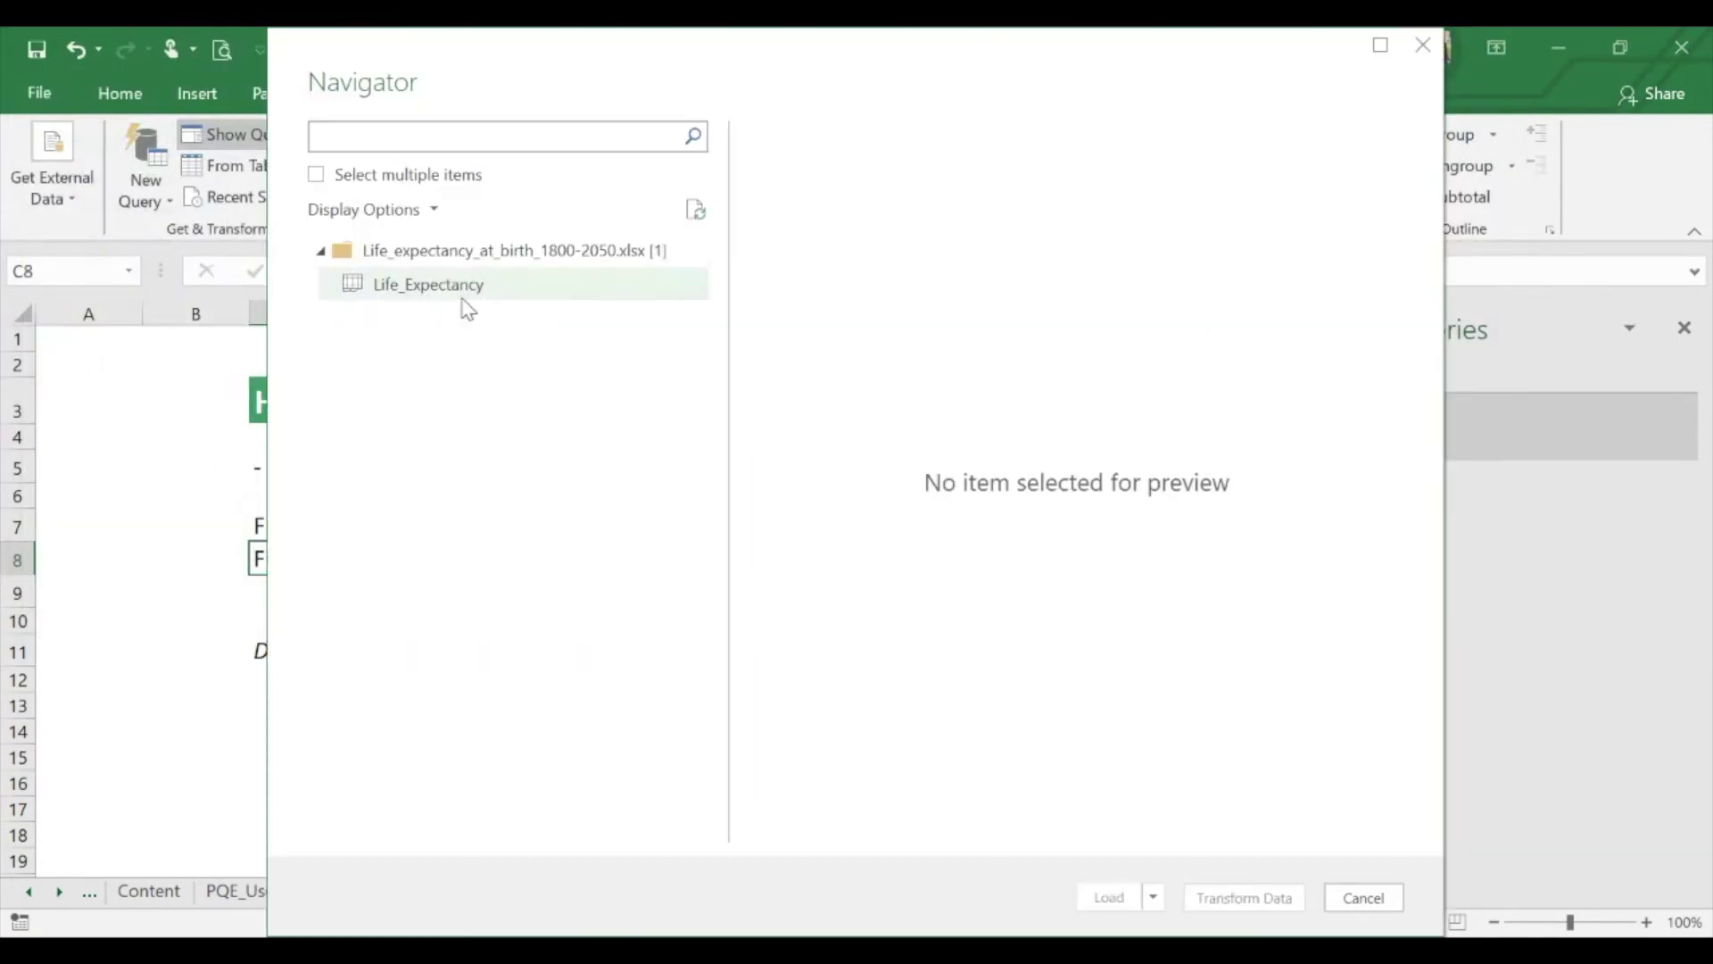
left_click(463, 301)
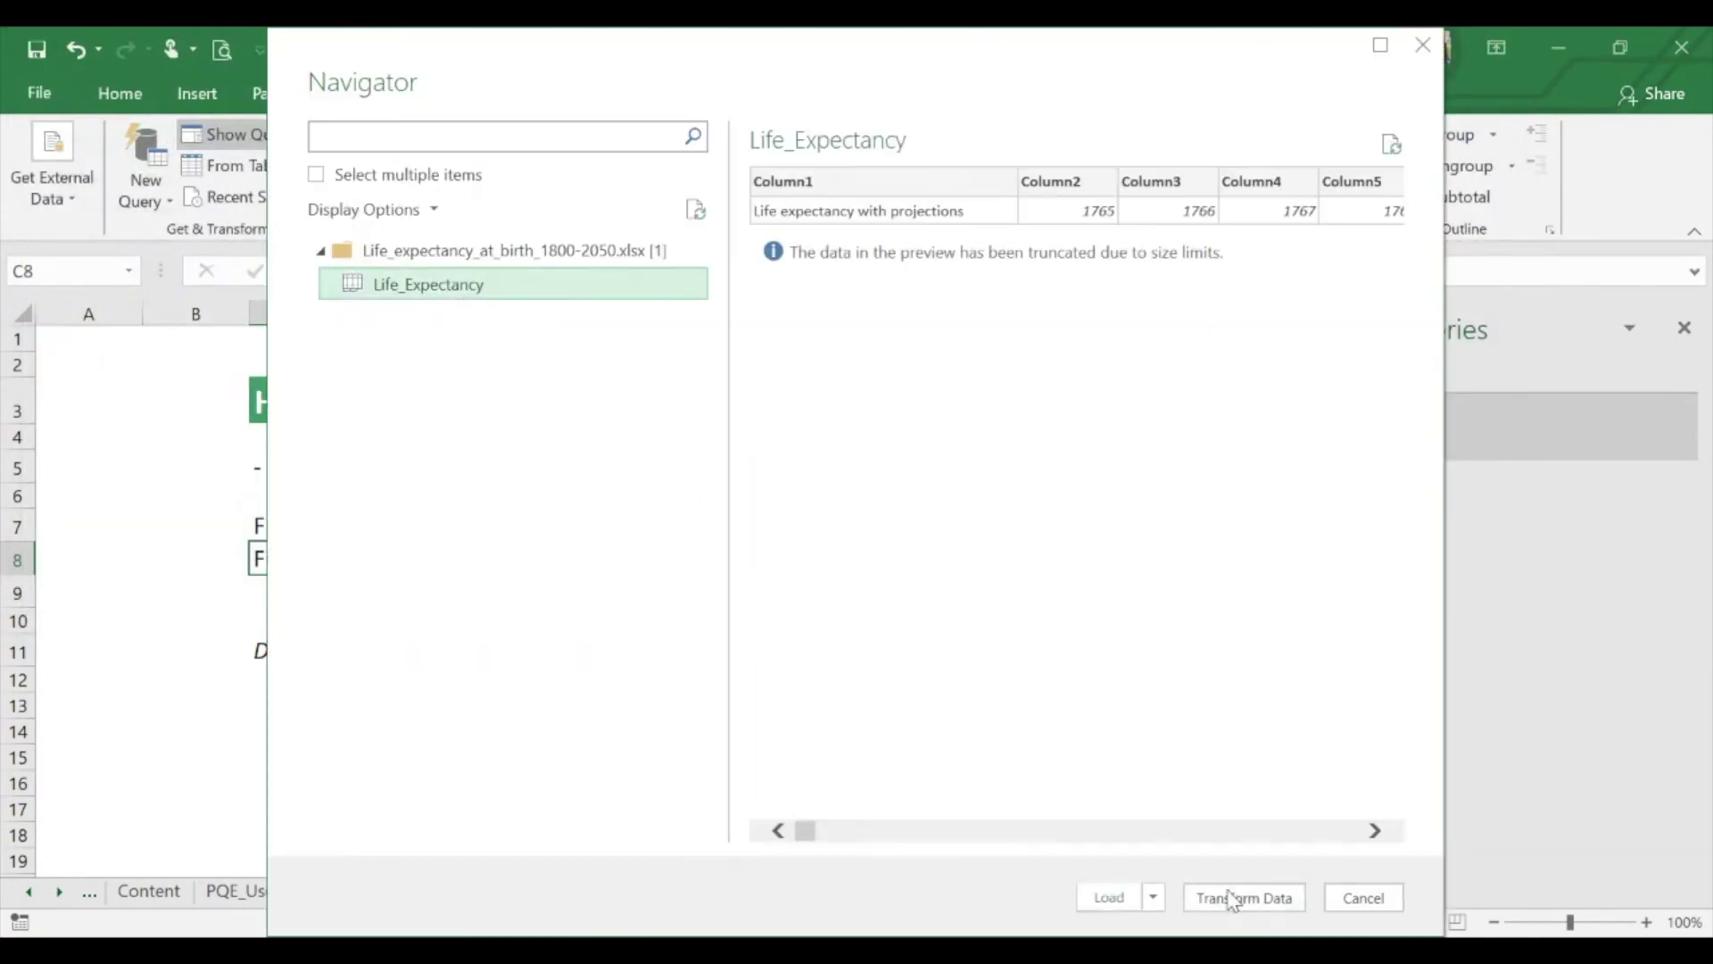
left_click(1228, 896)
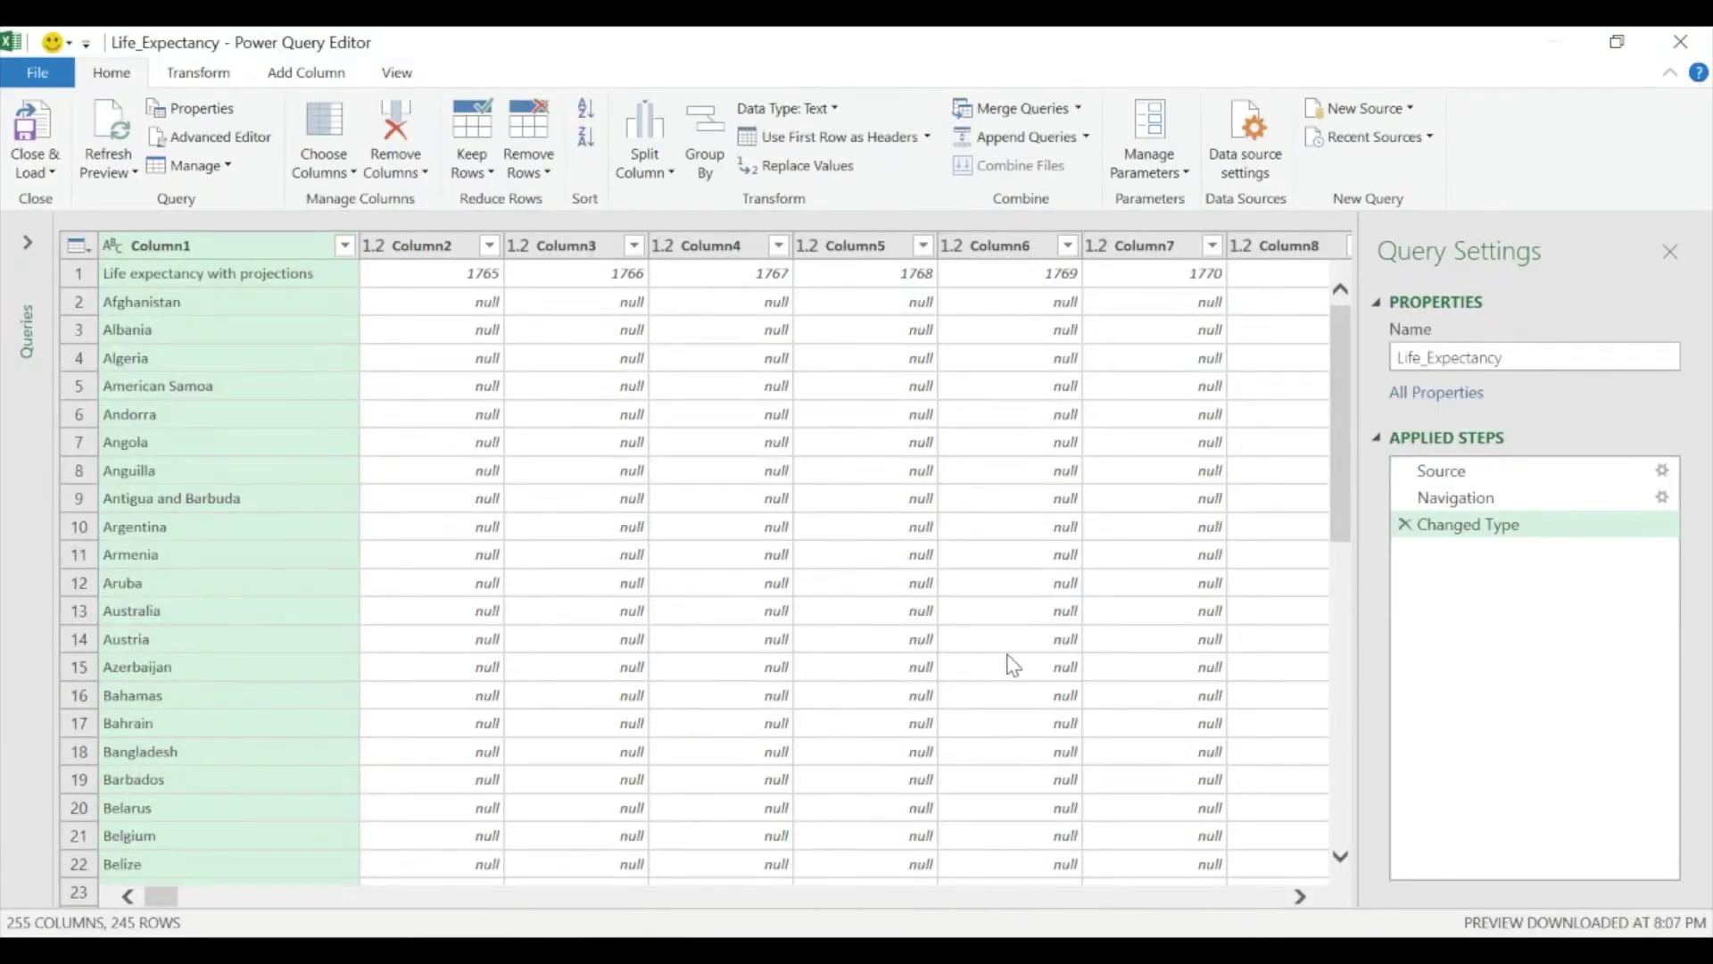
- Promote the first row of the Life_Expectancy query to headers and rename the Life expectancy with projections column to Country
left_click(98, 275)
left_click(876, 145)
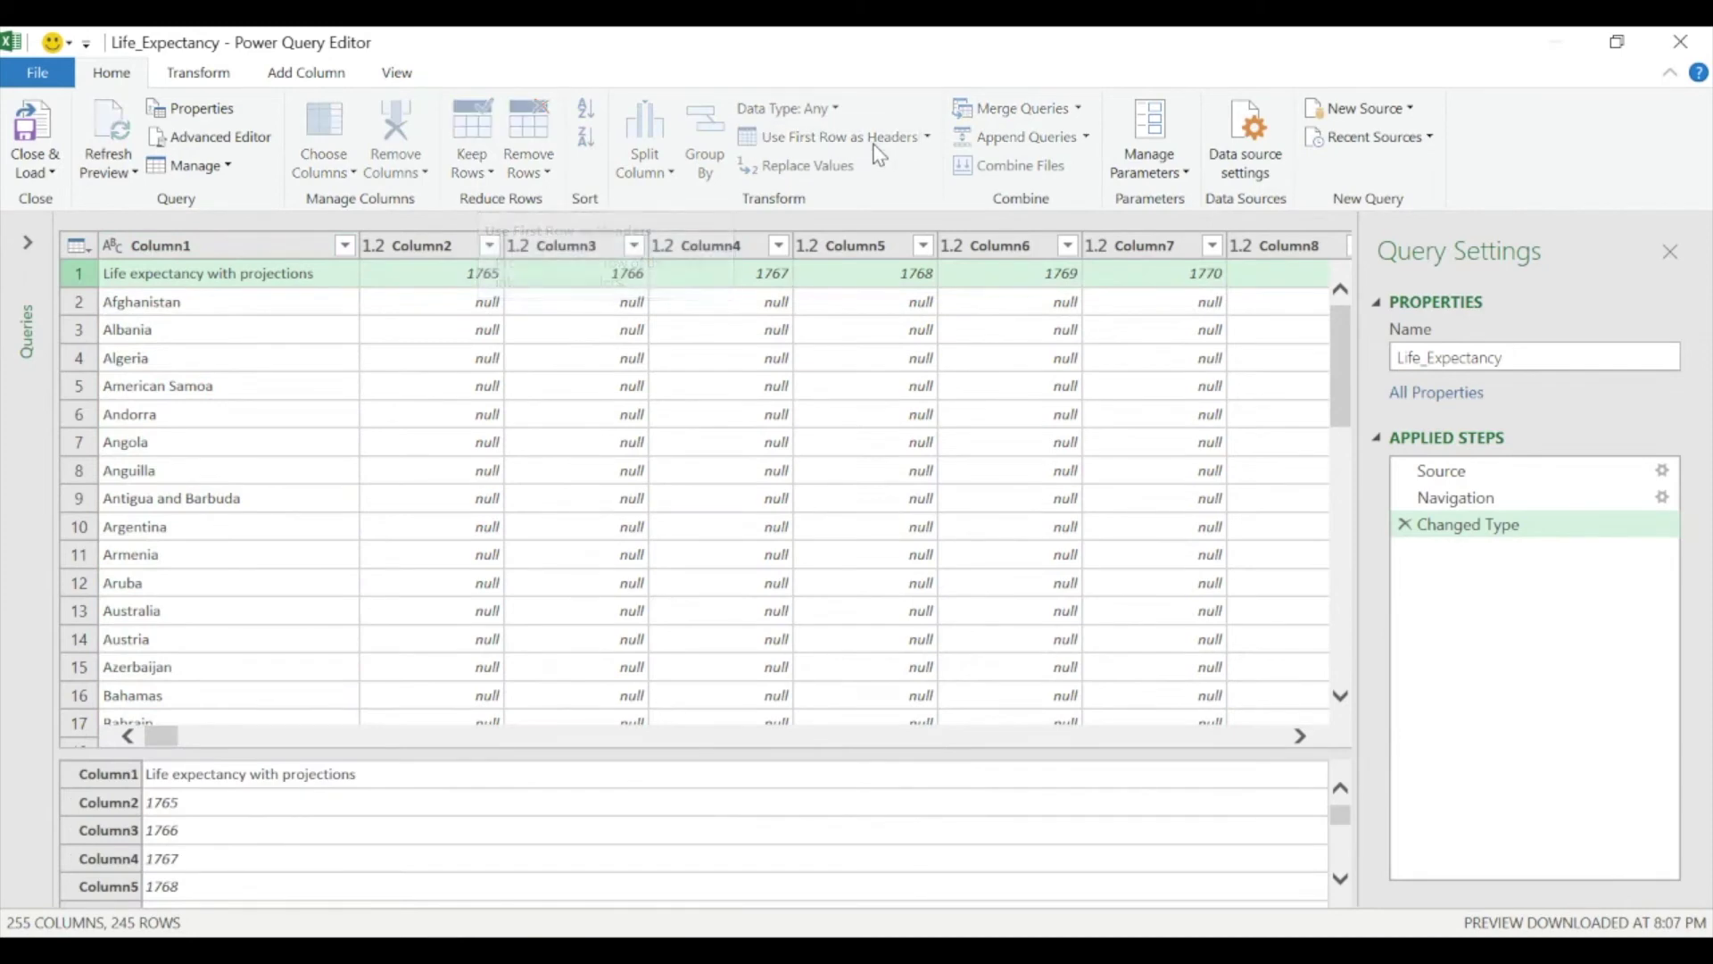
double_click(332, 250)
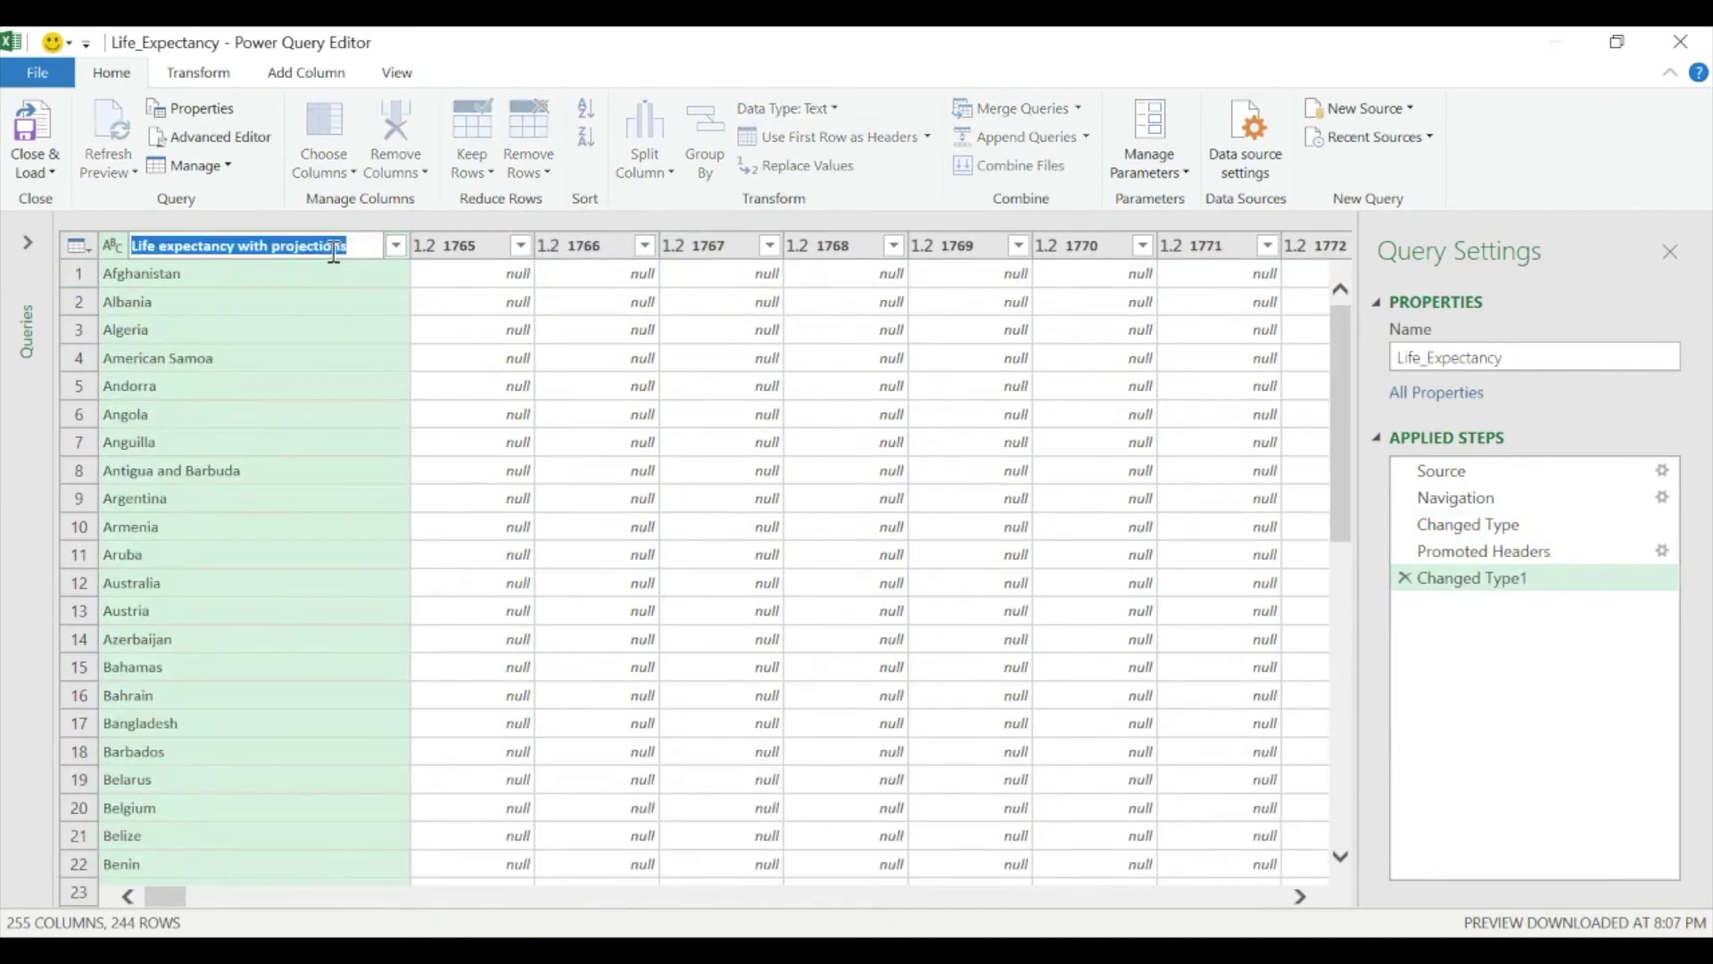
type("Countr")
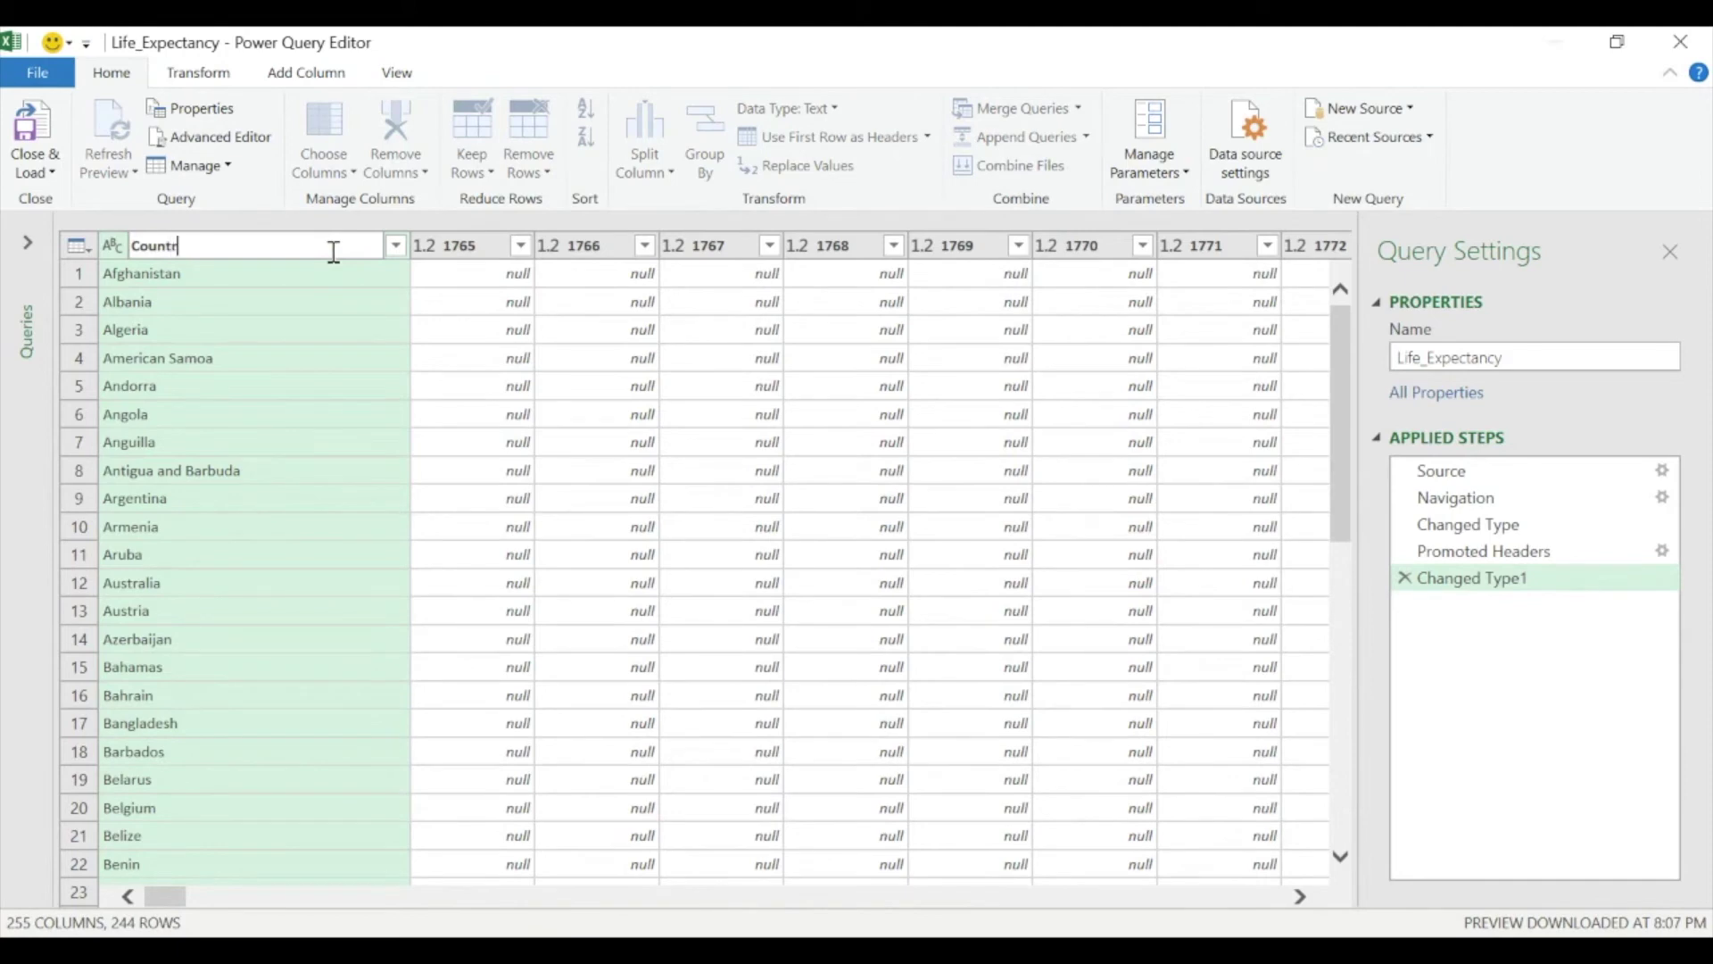
type("y")
key("Return")
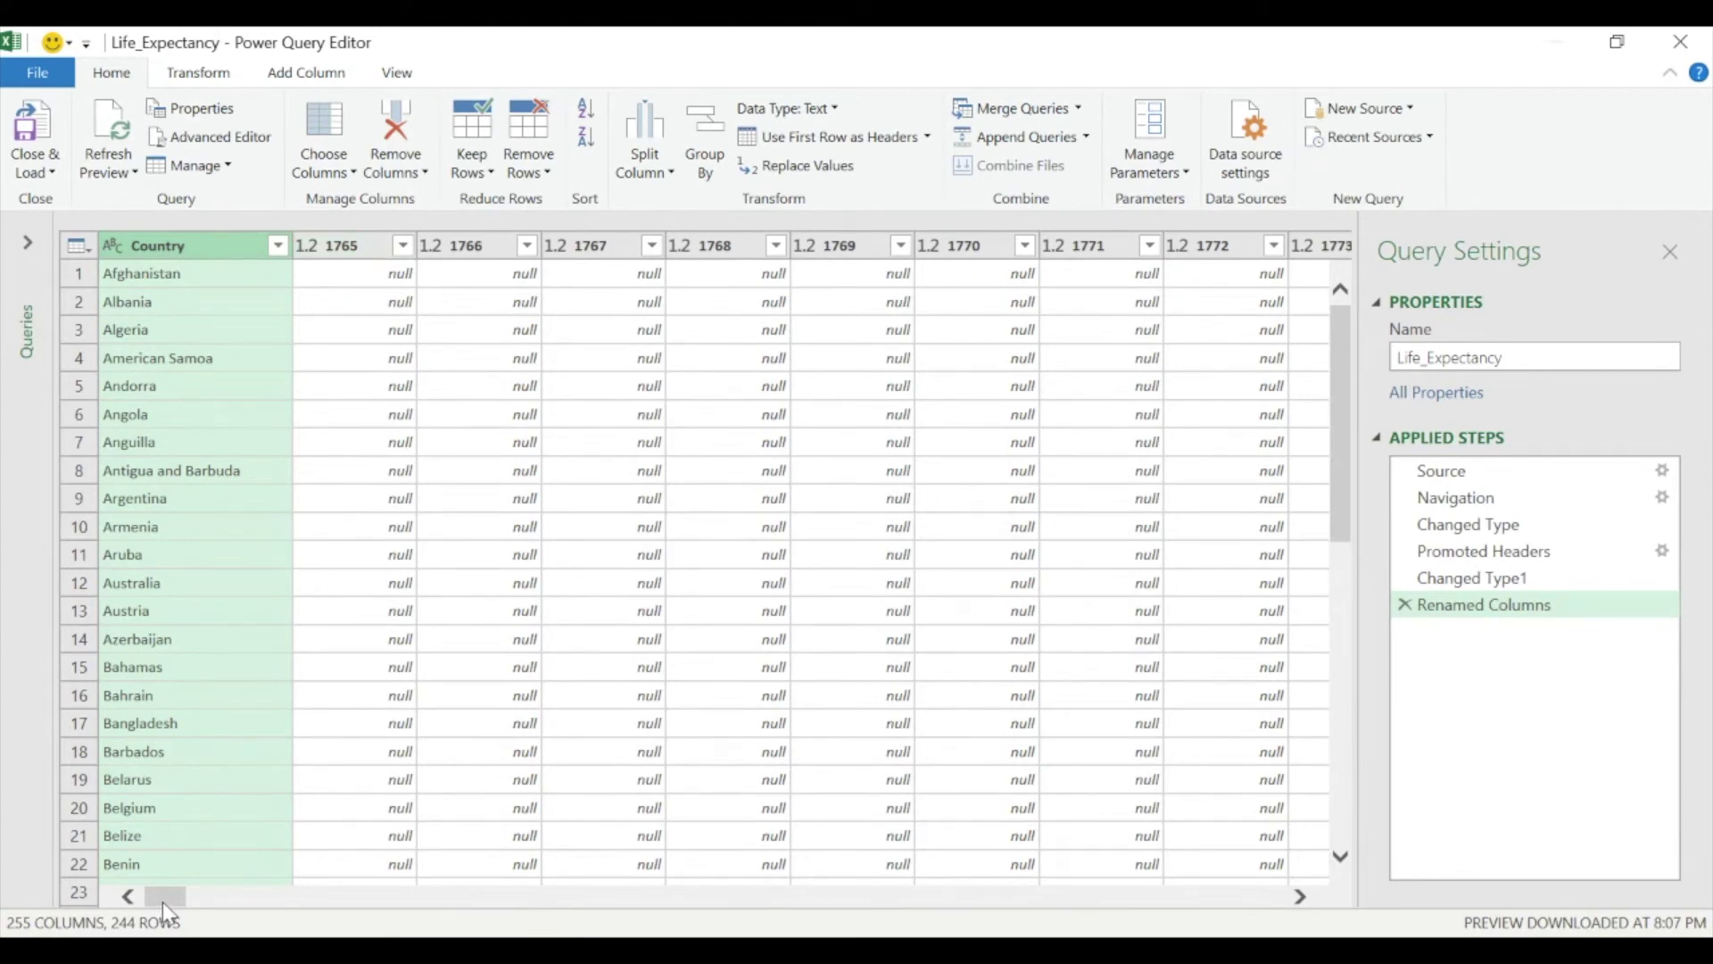
- Keep only the Country, 2014 and 2015 columns of the Life_Expectancy query and remove all other columns
left_click_drag(169, 909, 1252, 898)
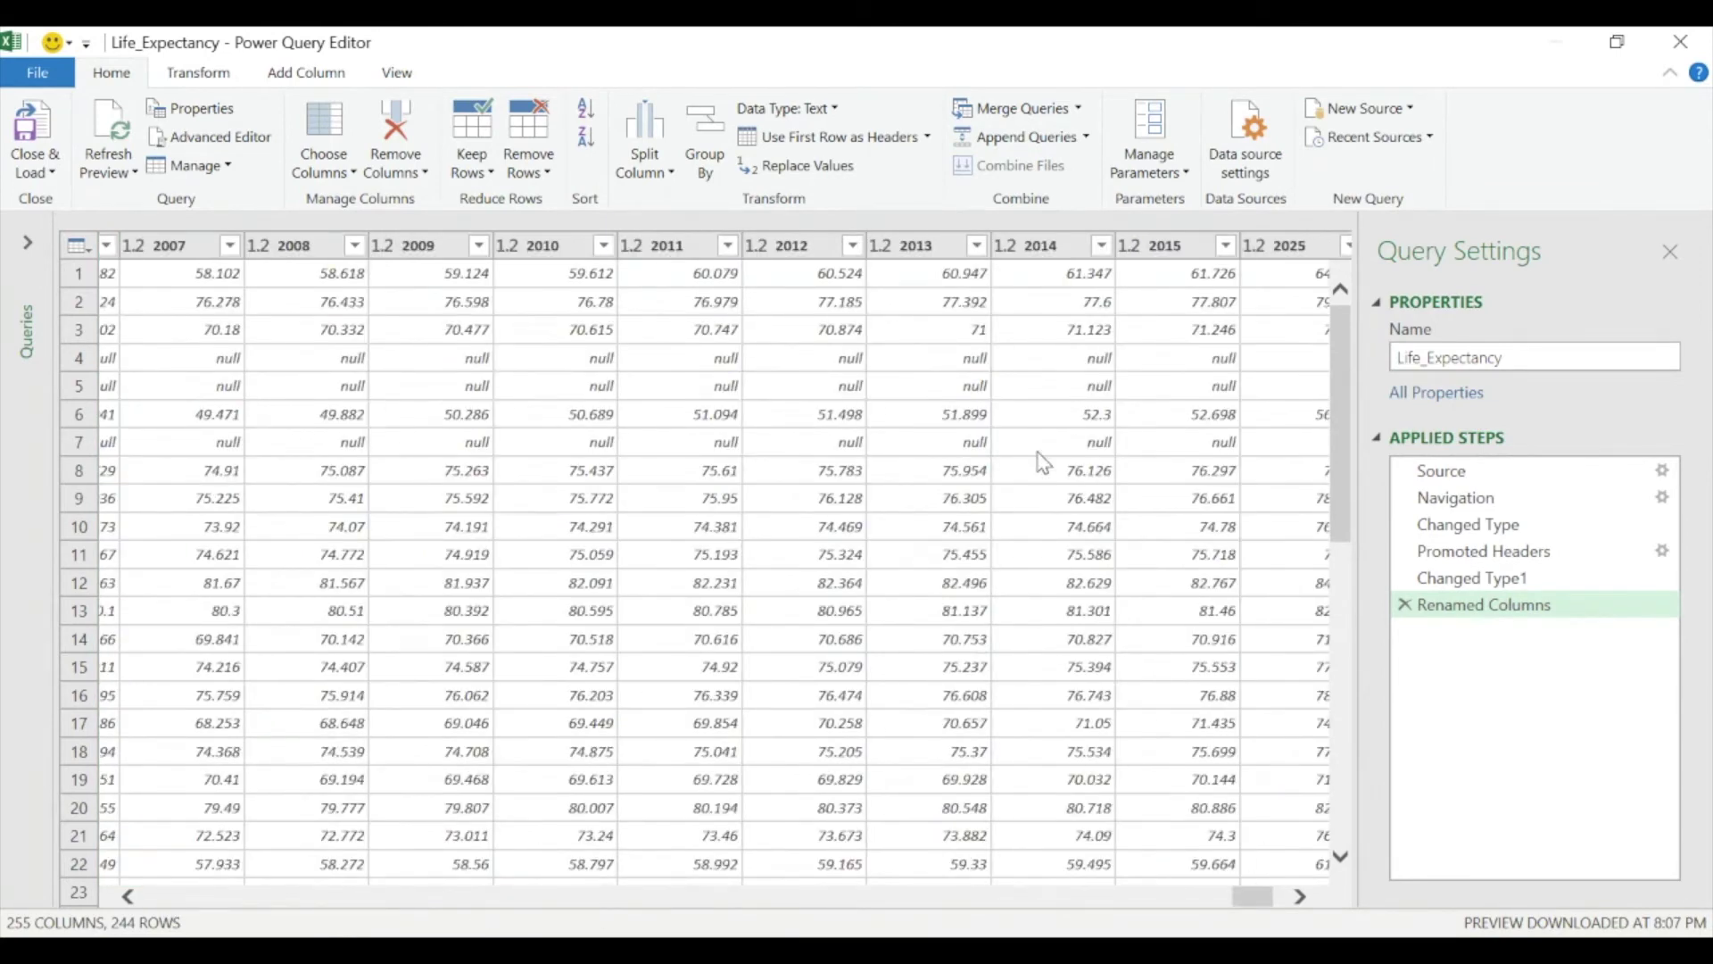
left_click(1053, 254)
left_click(1165, 252, "shift")
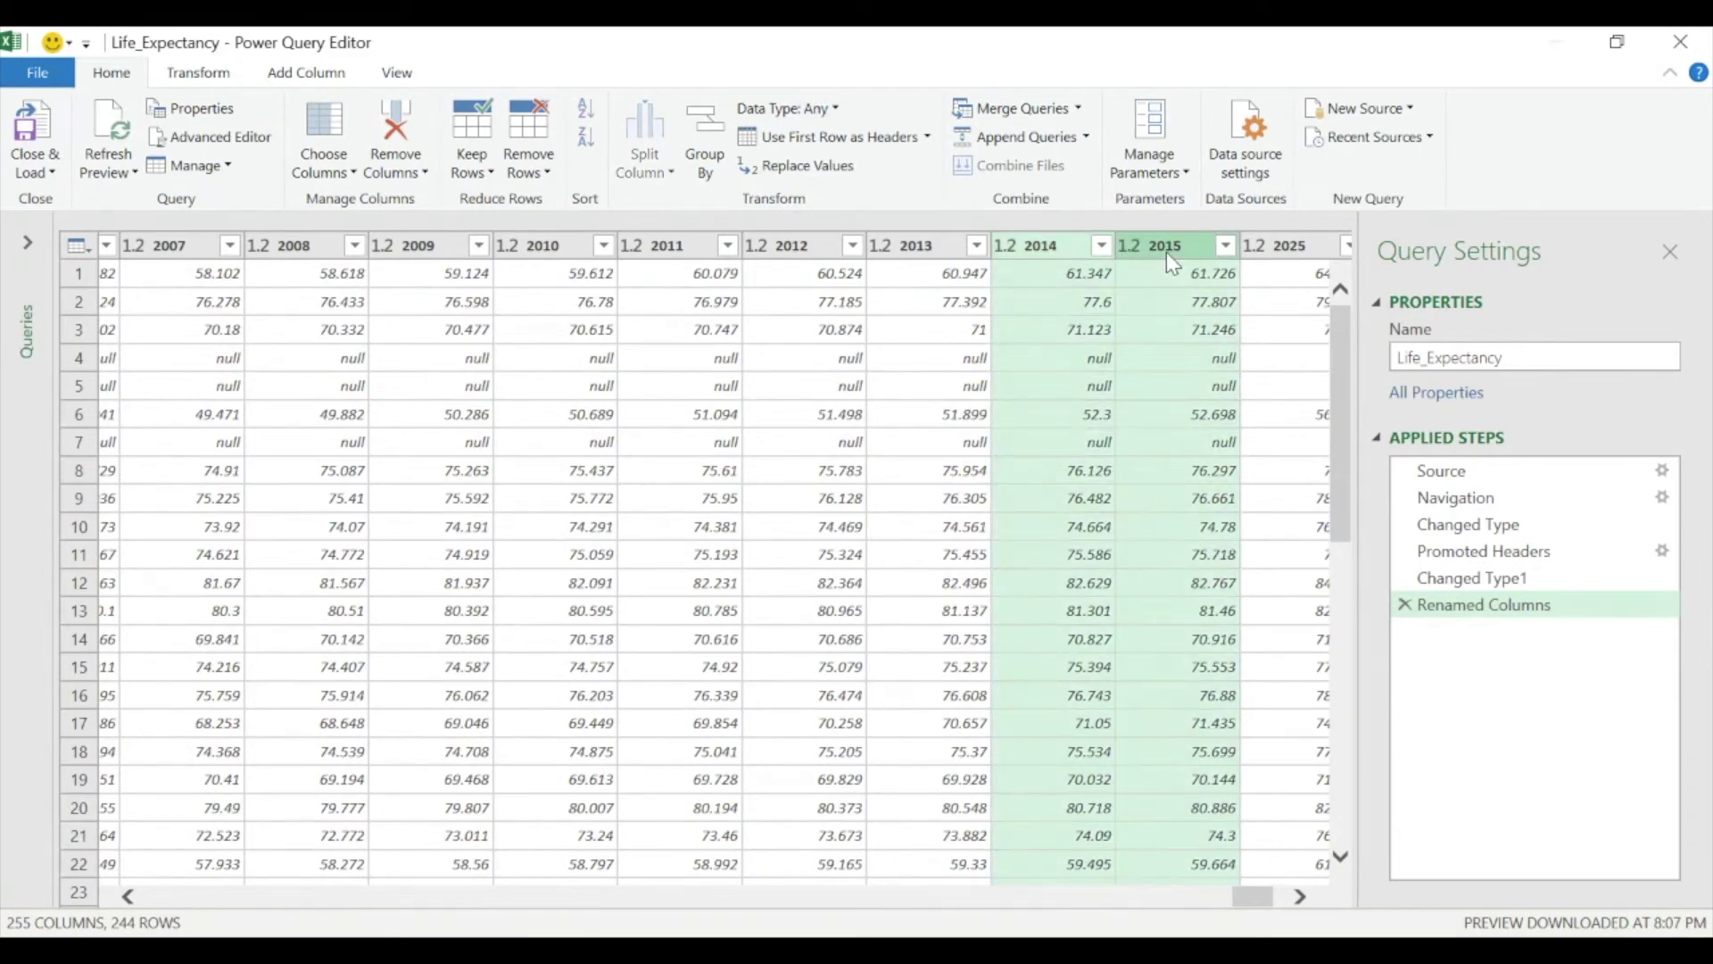
left_click(425, 175)
left_click(362, 223)
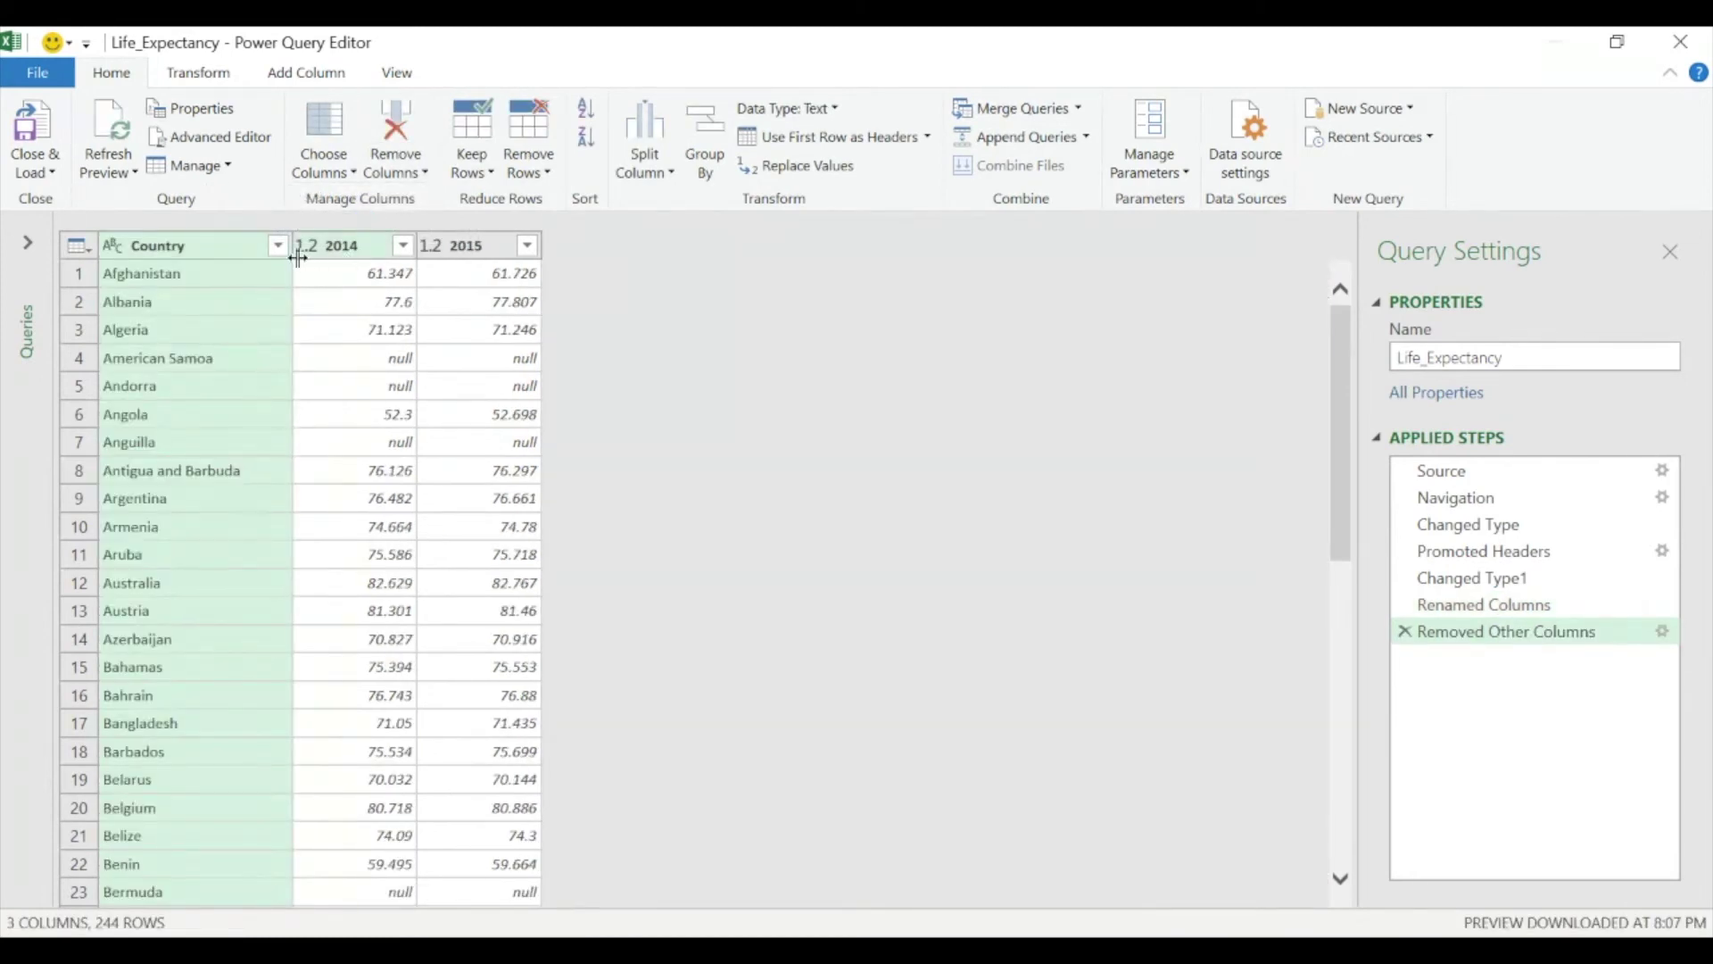
- Filter the null values out of the 2015 column of the Life_Expectancy query
left_click(382, 249)
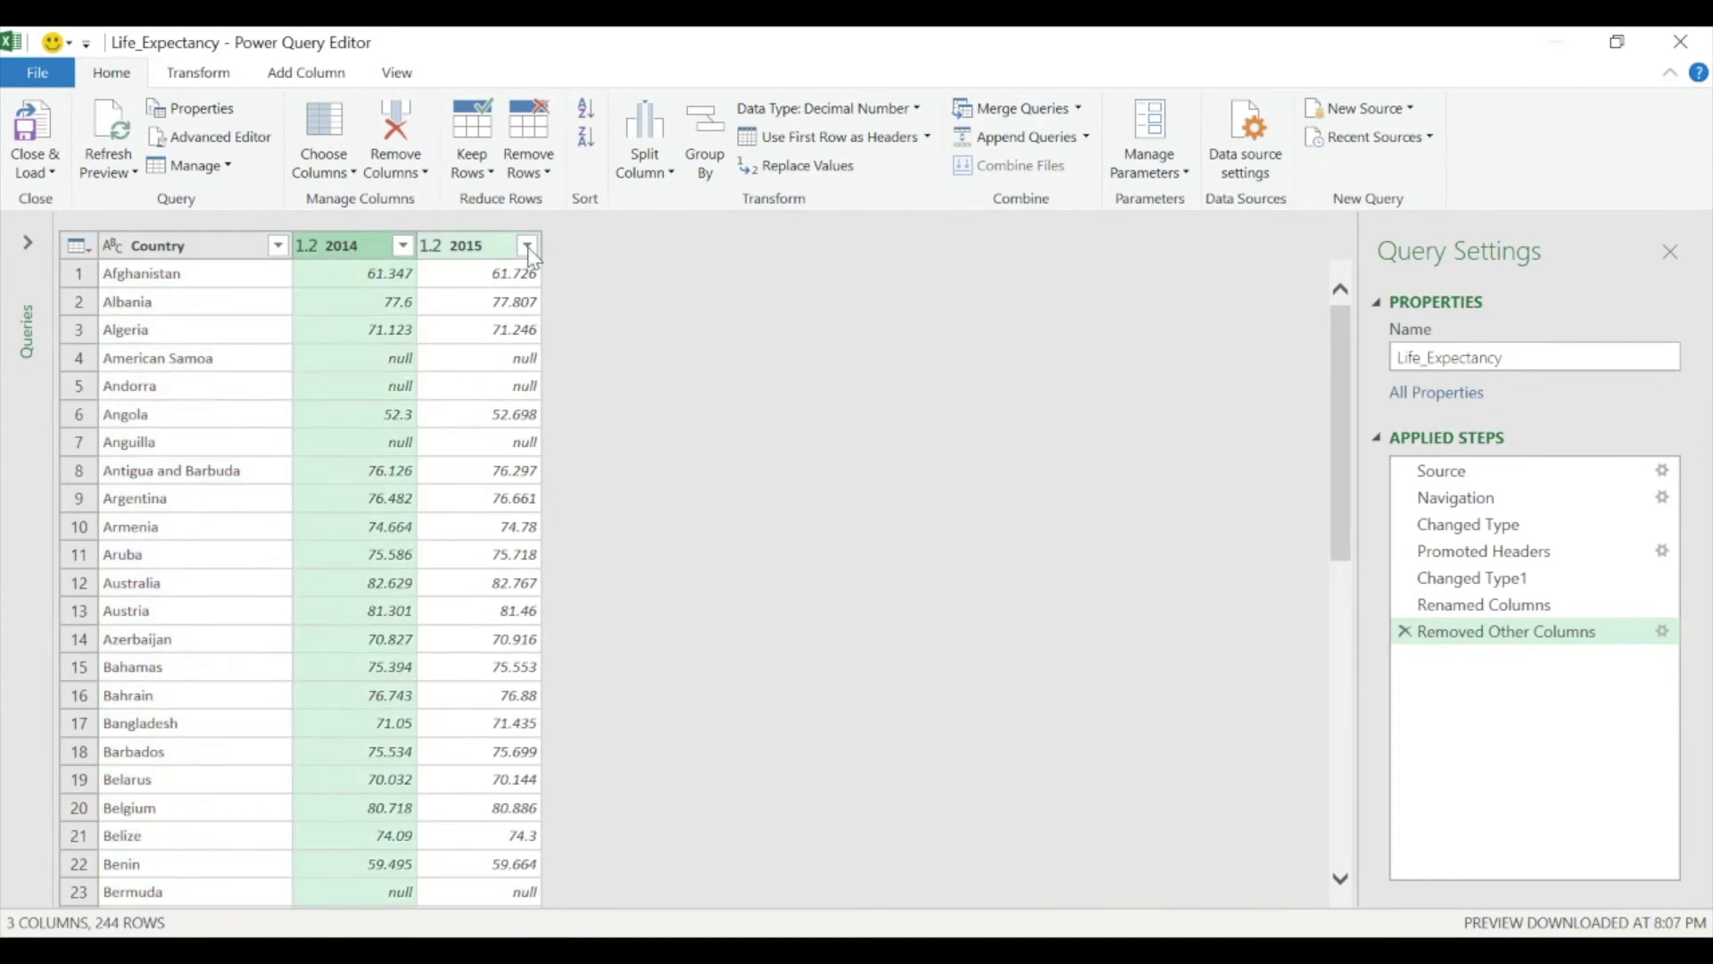
left_click(527, 246)
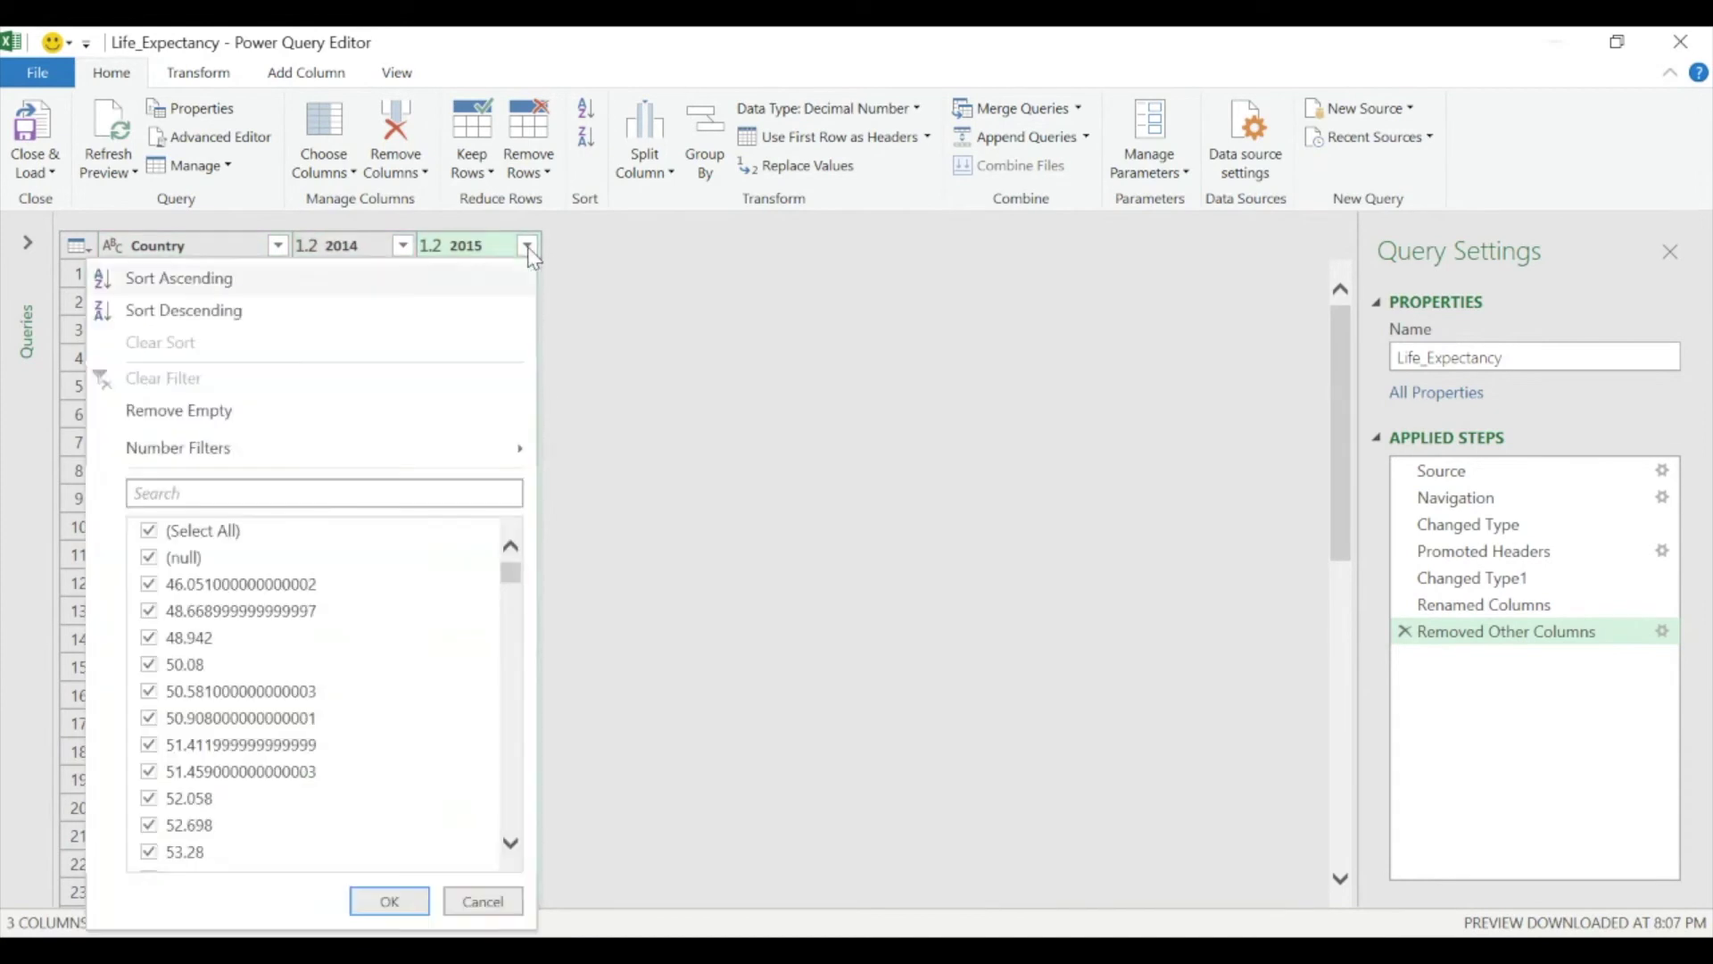
left_click(150, 557)
left_click(387, 900)
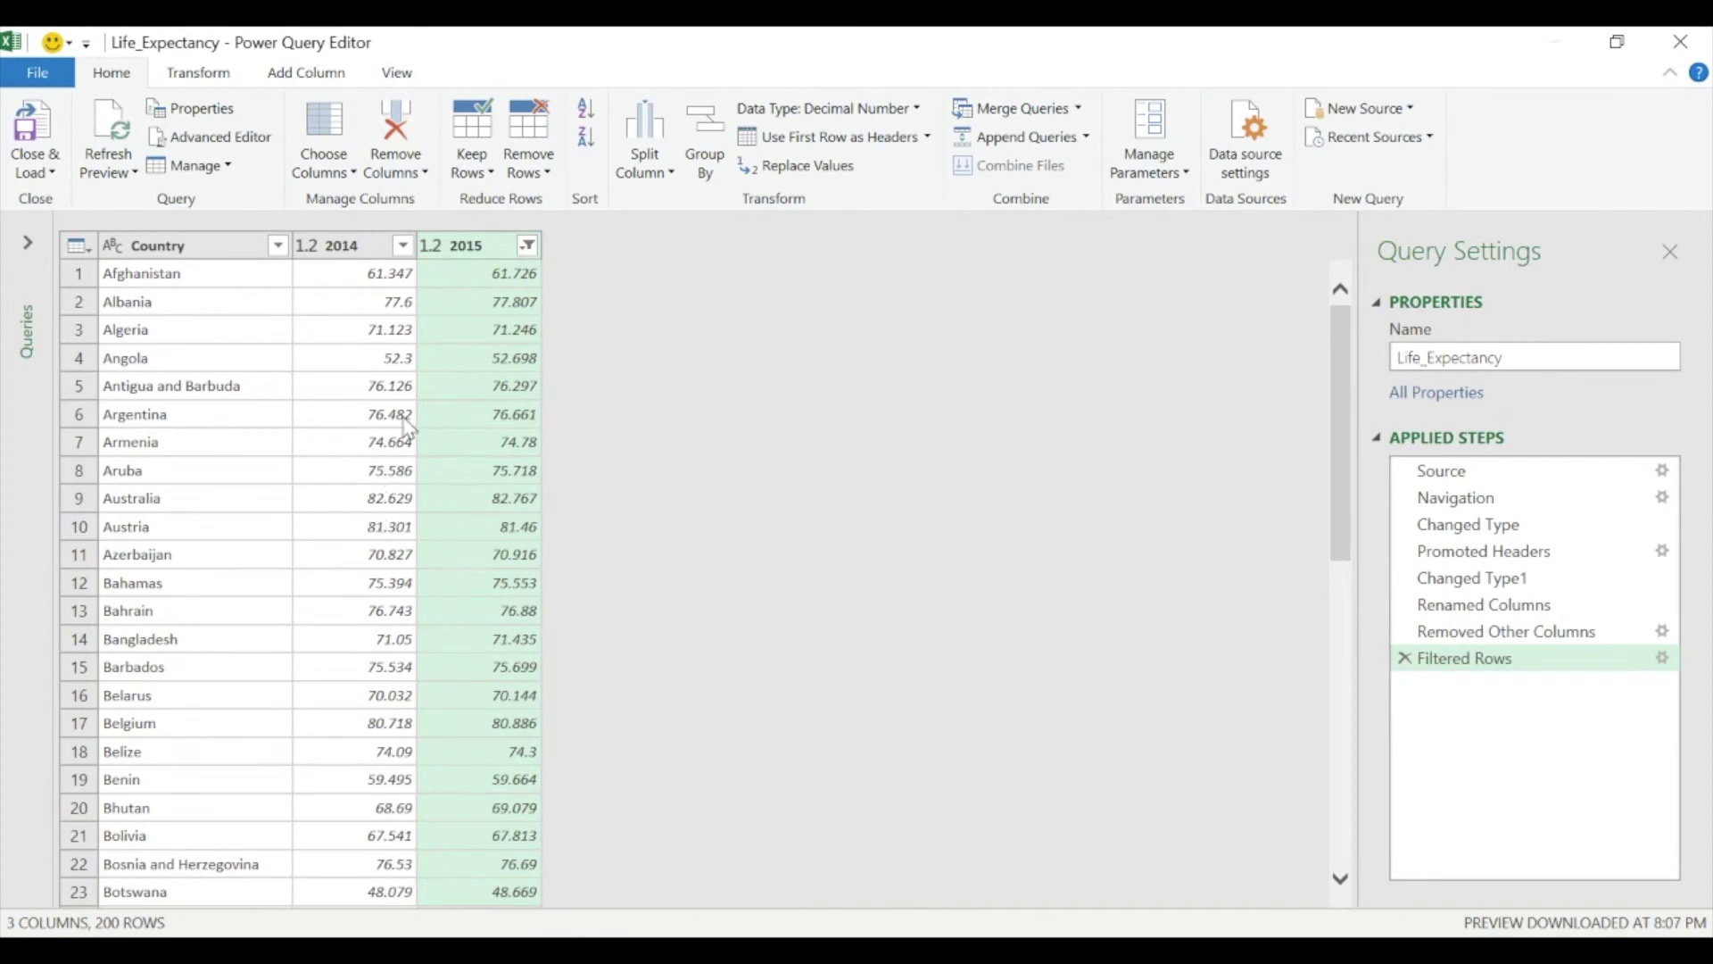
- Close the editor and load the Life_Expectancy query to the workbook as a connection only
left_click(53, 75)
left_click(143, 176)
left_click(676, 405)
left_click(942, 676)
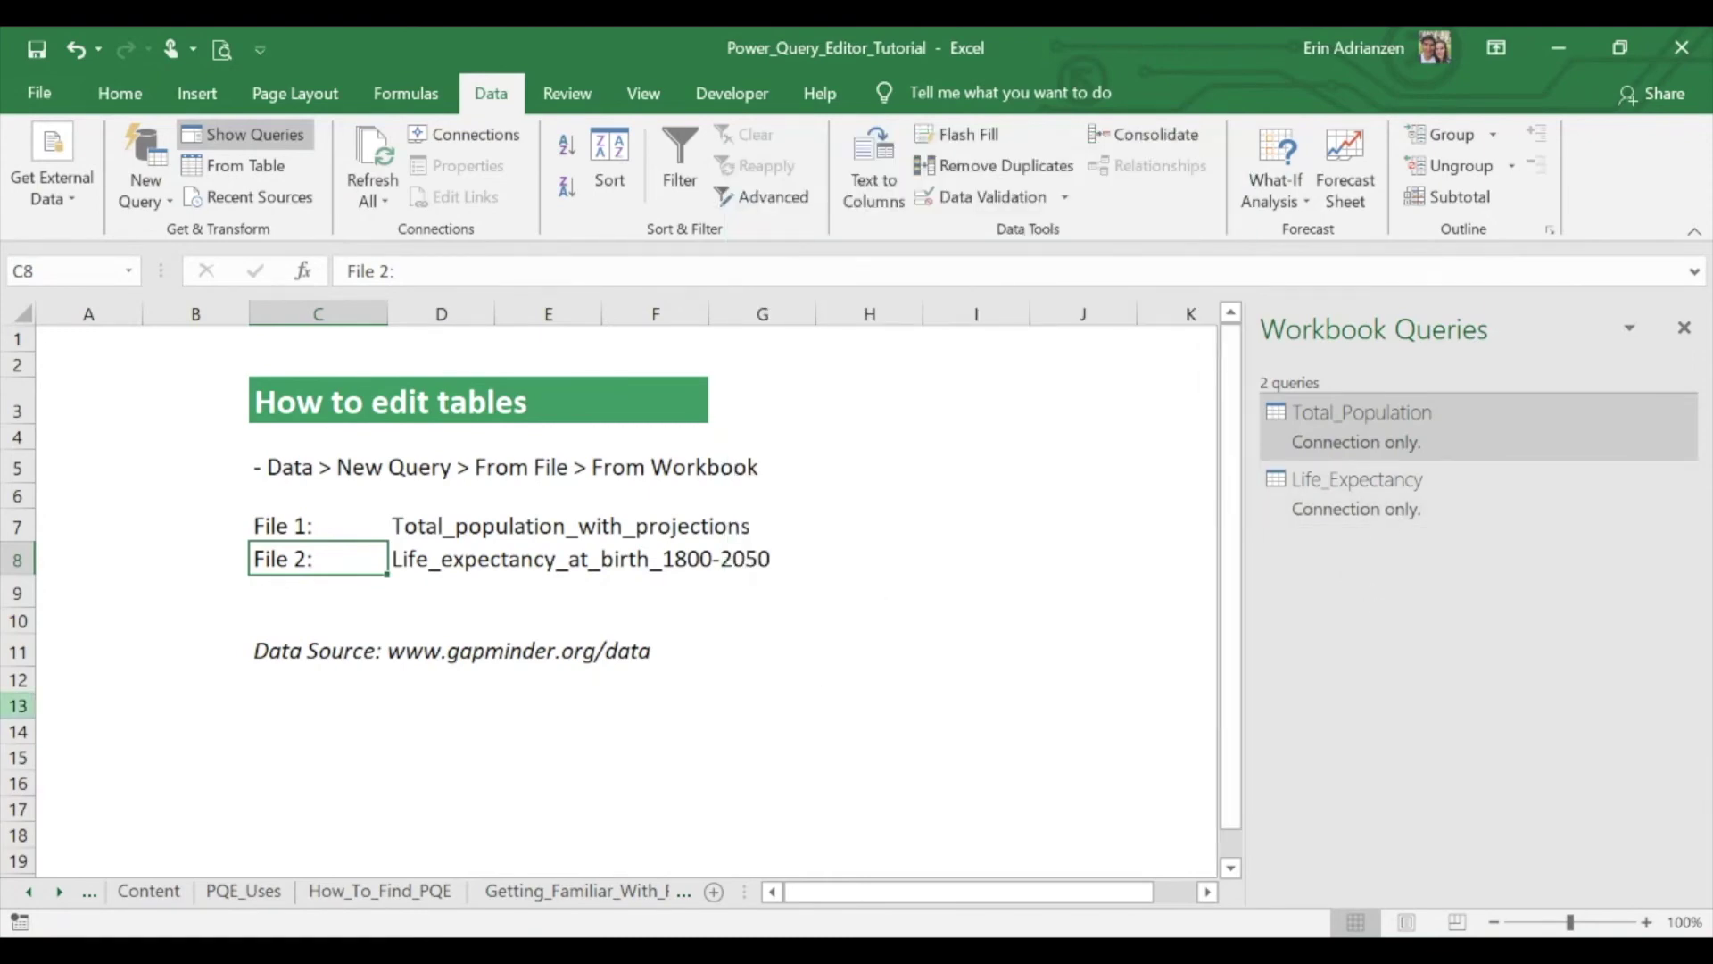
- Go to the How_to_Combine_Tables sheet and duplicate the Total_Population query for combining
left_click(283, 656)
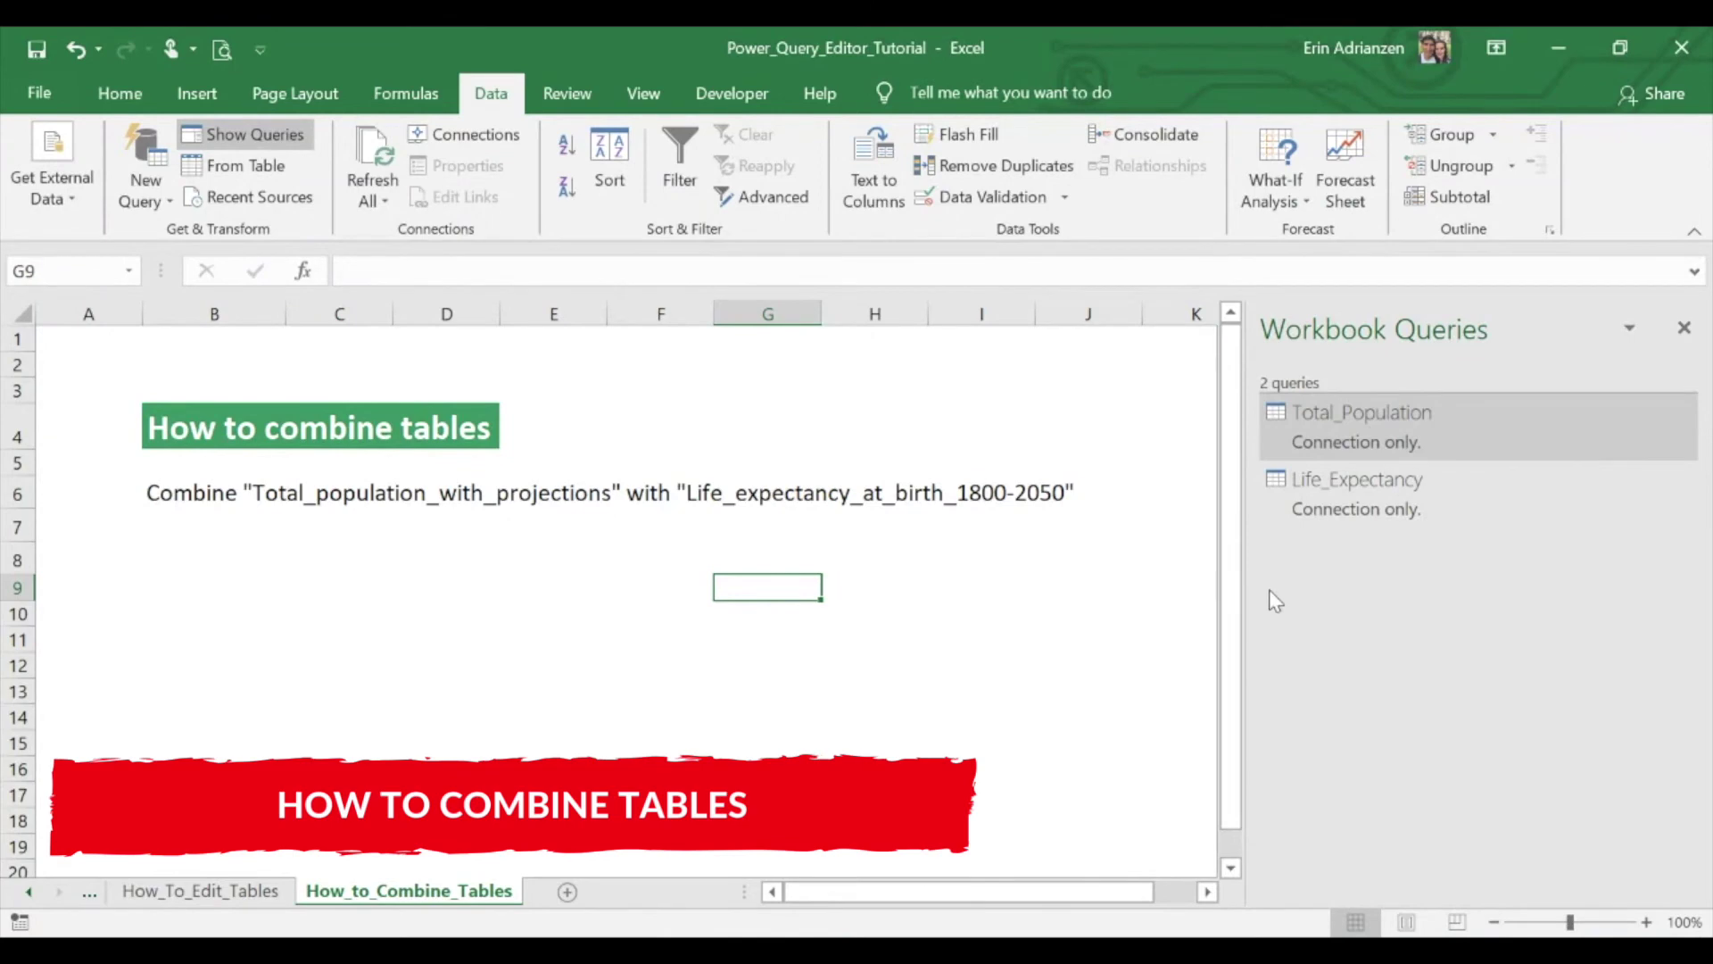
left_click(1472, 433)
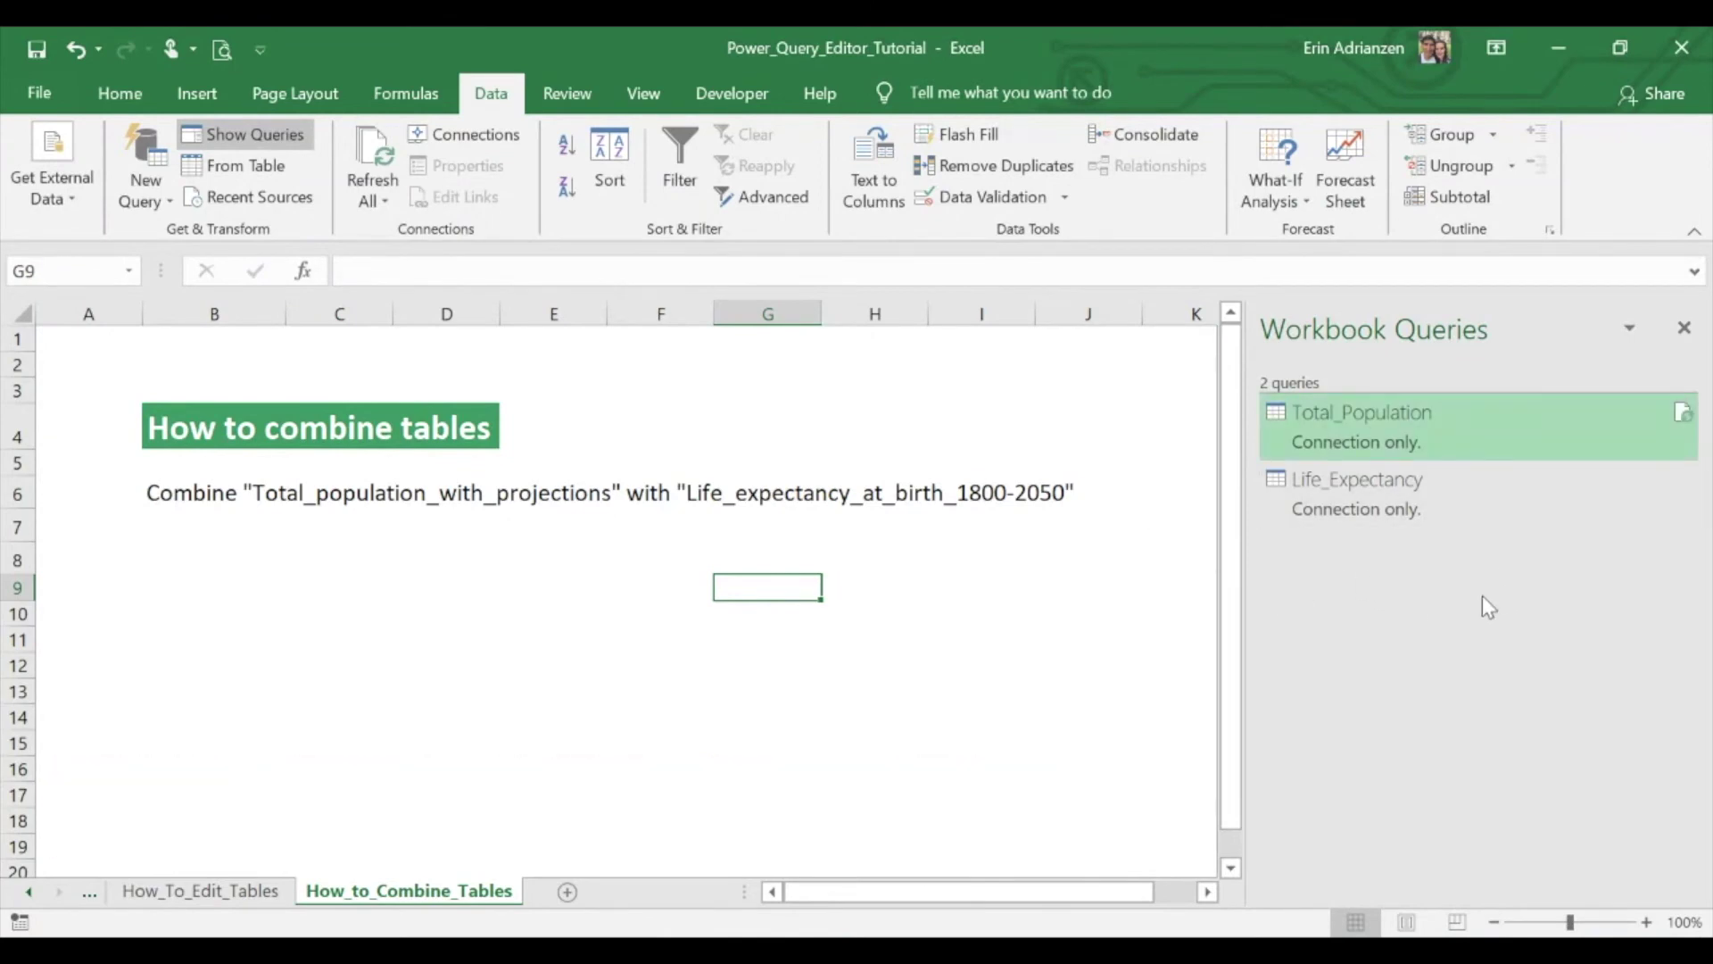
right_click(1485, 435)
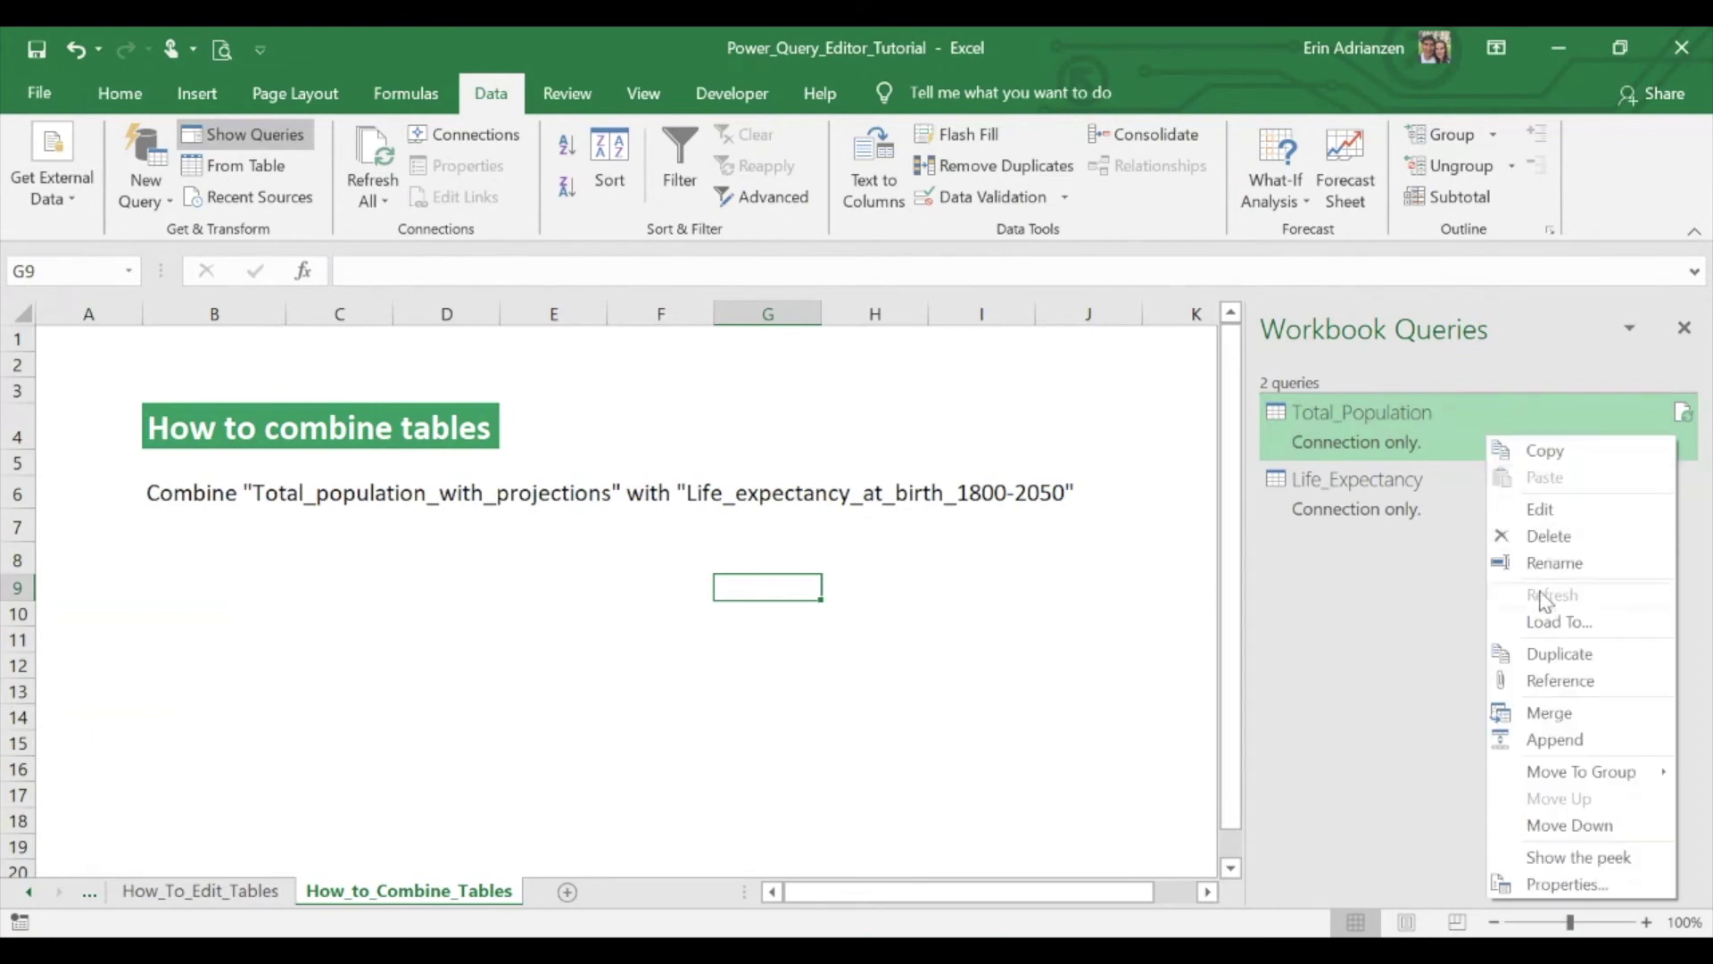
left_click(1562, 657)
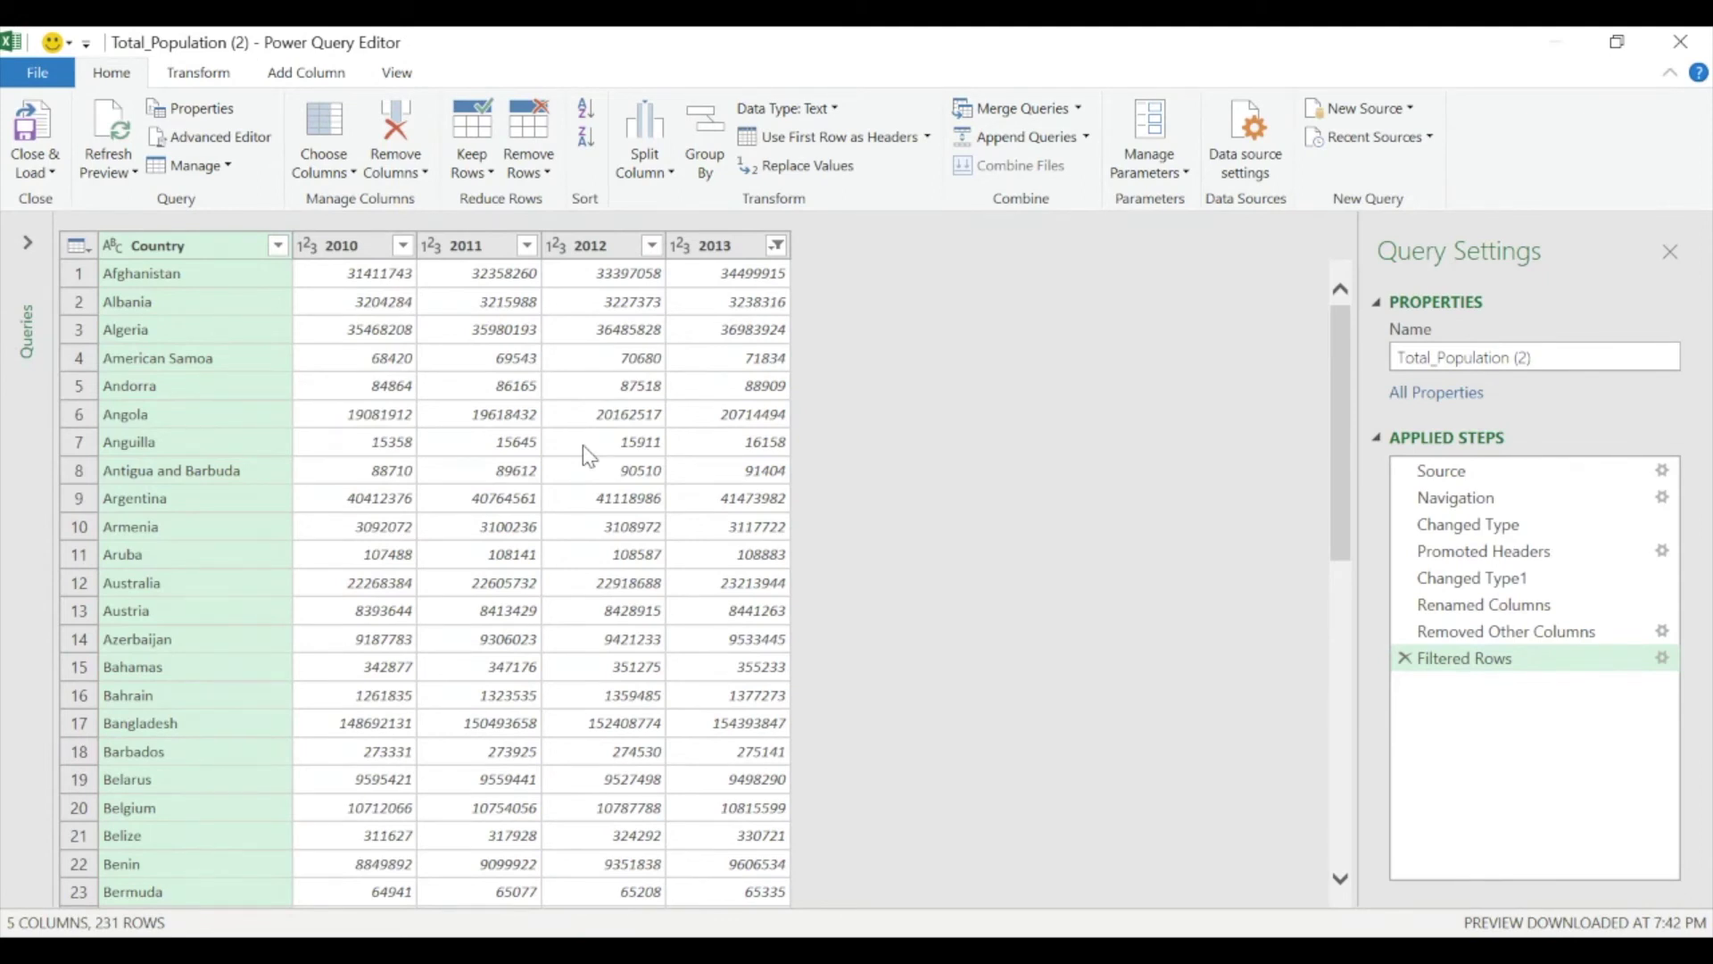
- Merge the Total_Population (2) query with Life_Expectancy, matching on the Country columns with a Left Outer join
left_click(539, 360)
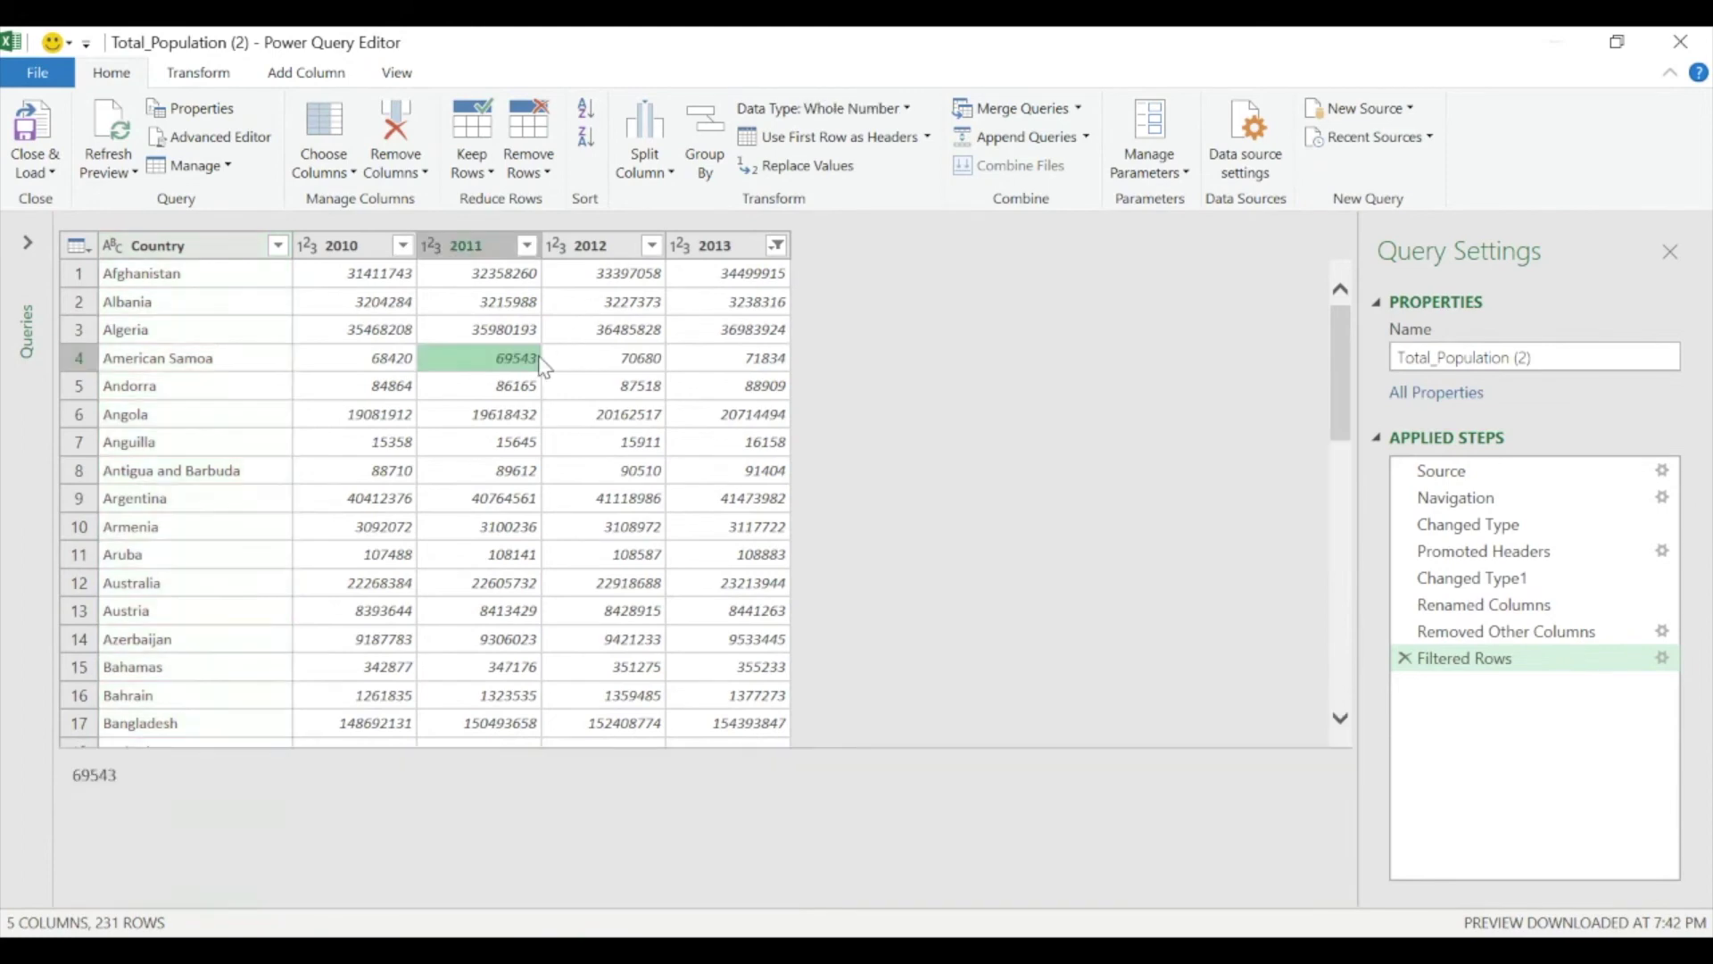
left_click(1080, 112)
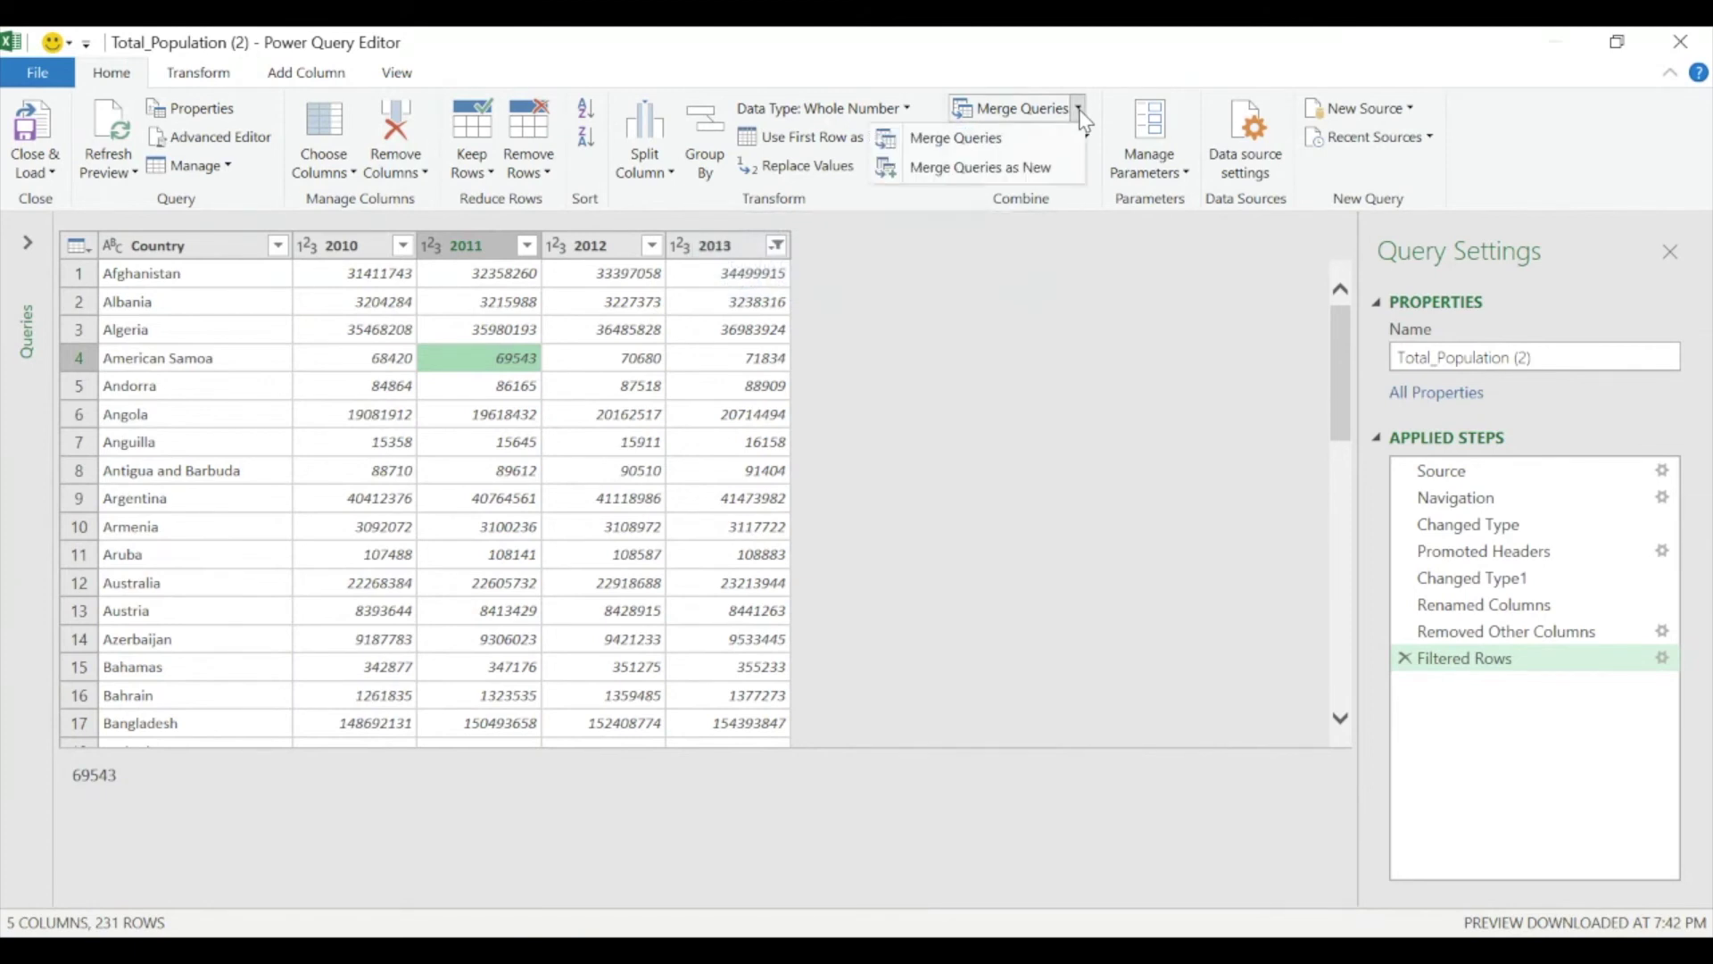
left_click(1017, 142)
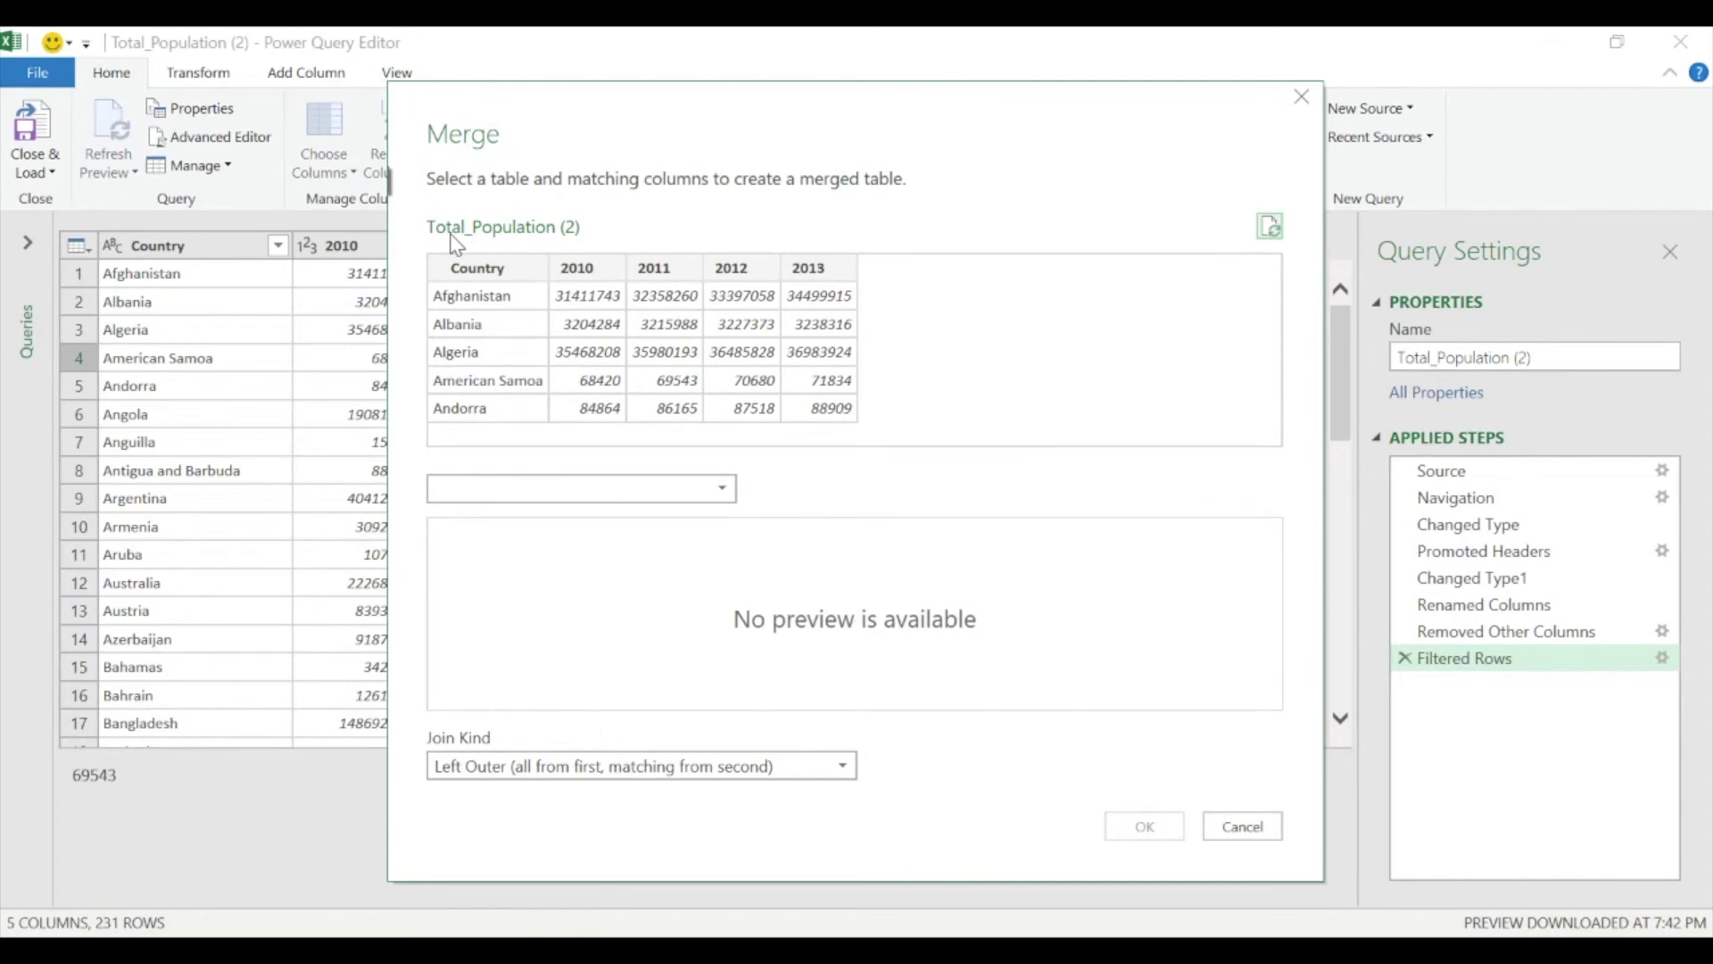
left_click(734, 499)
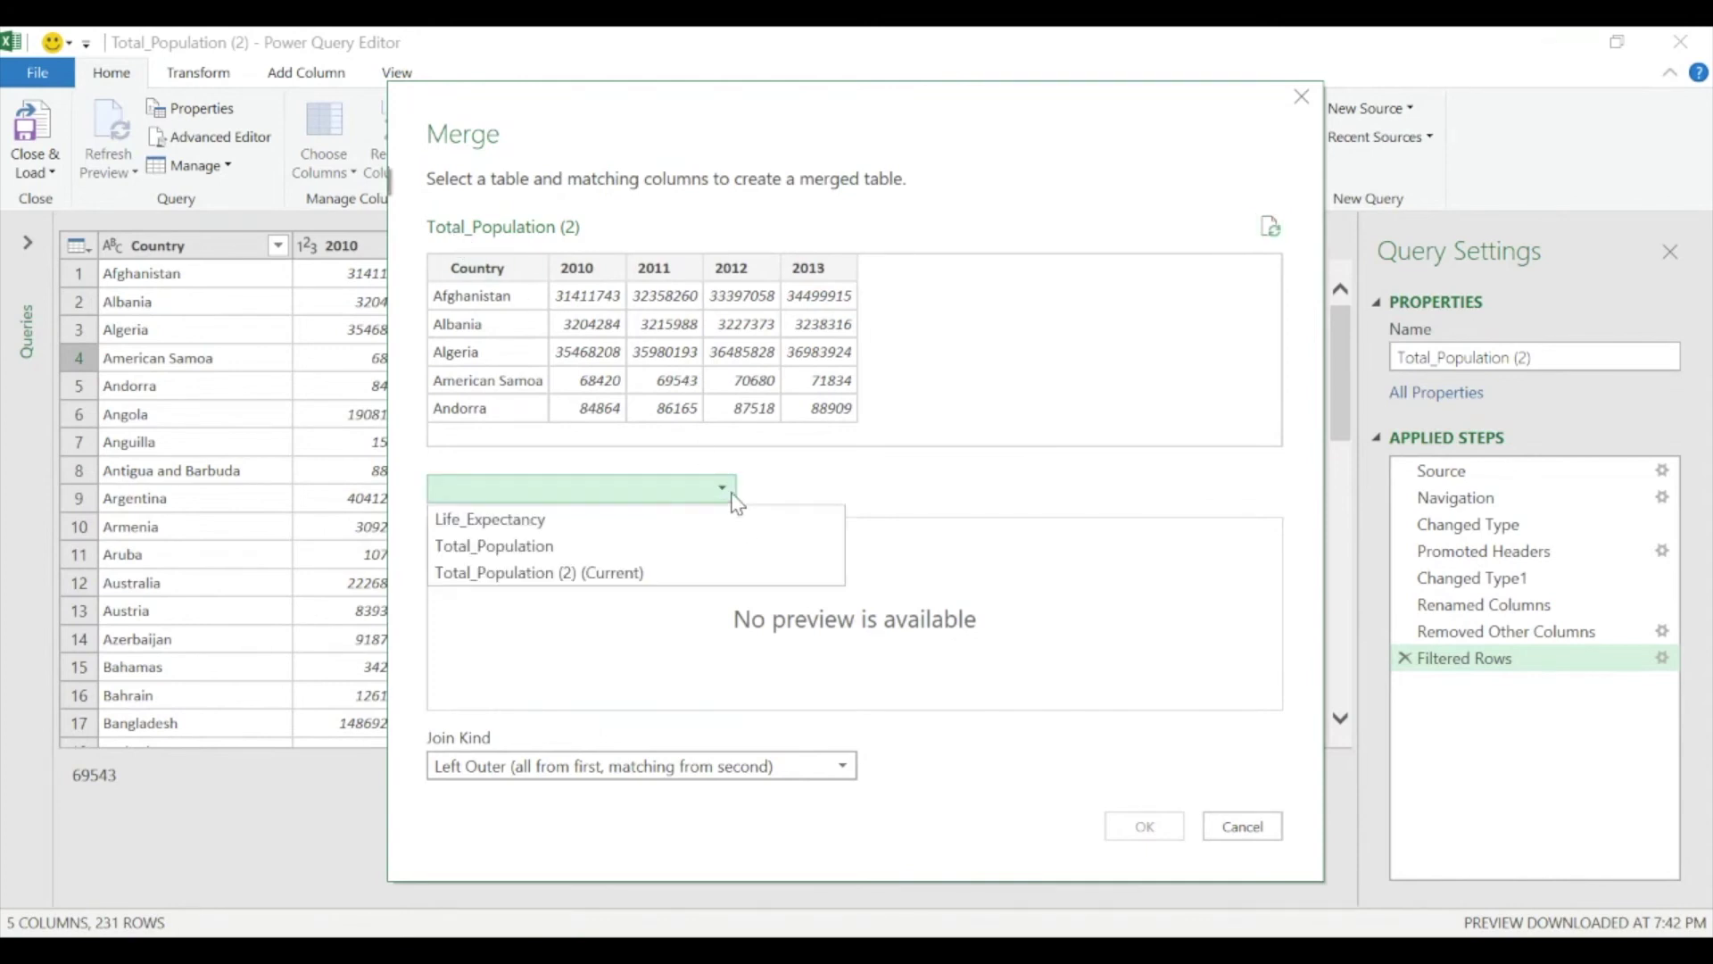
left_click(635, 525)
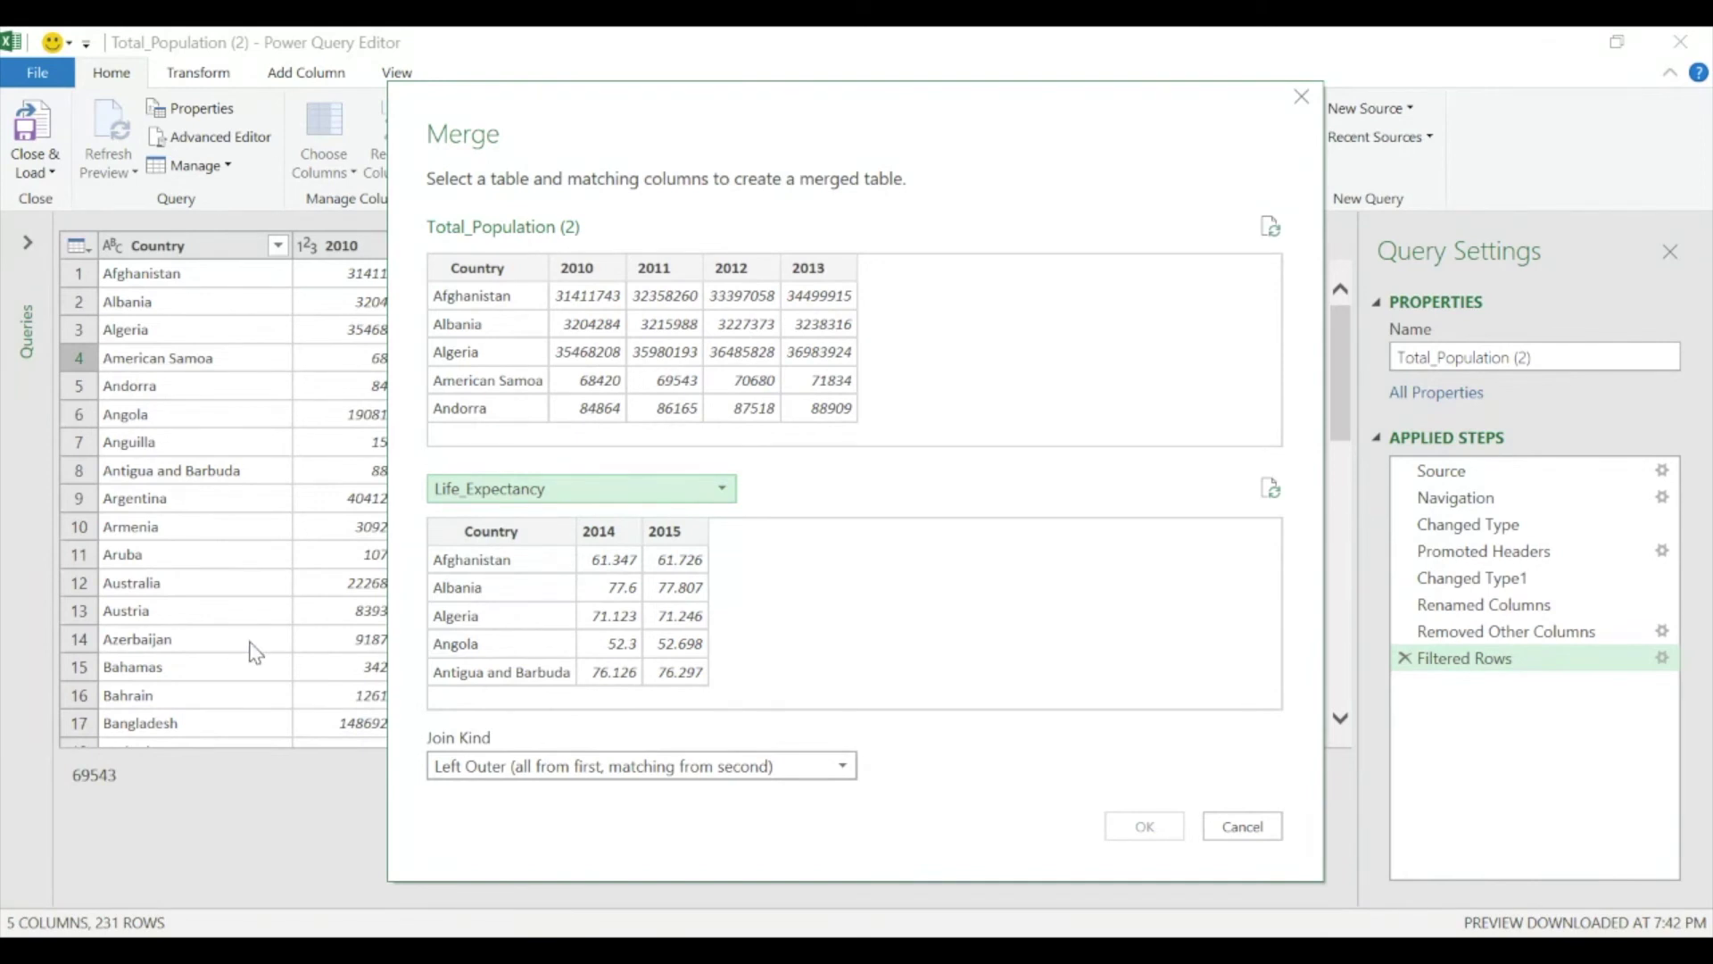
left_click(494, 271)
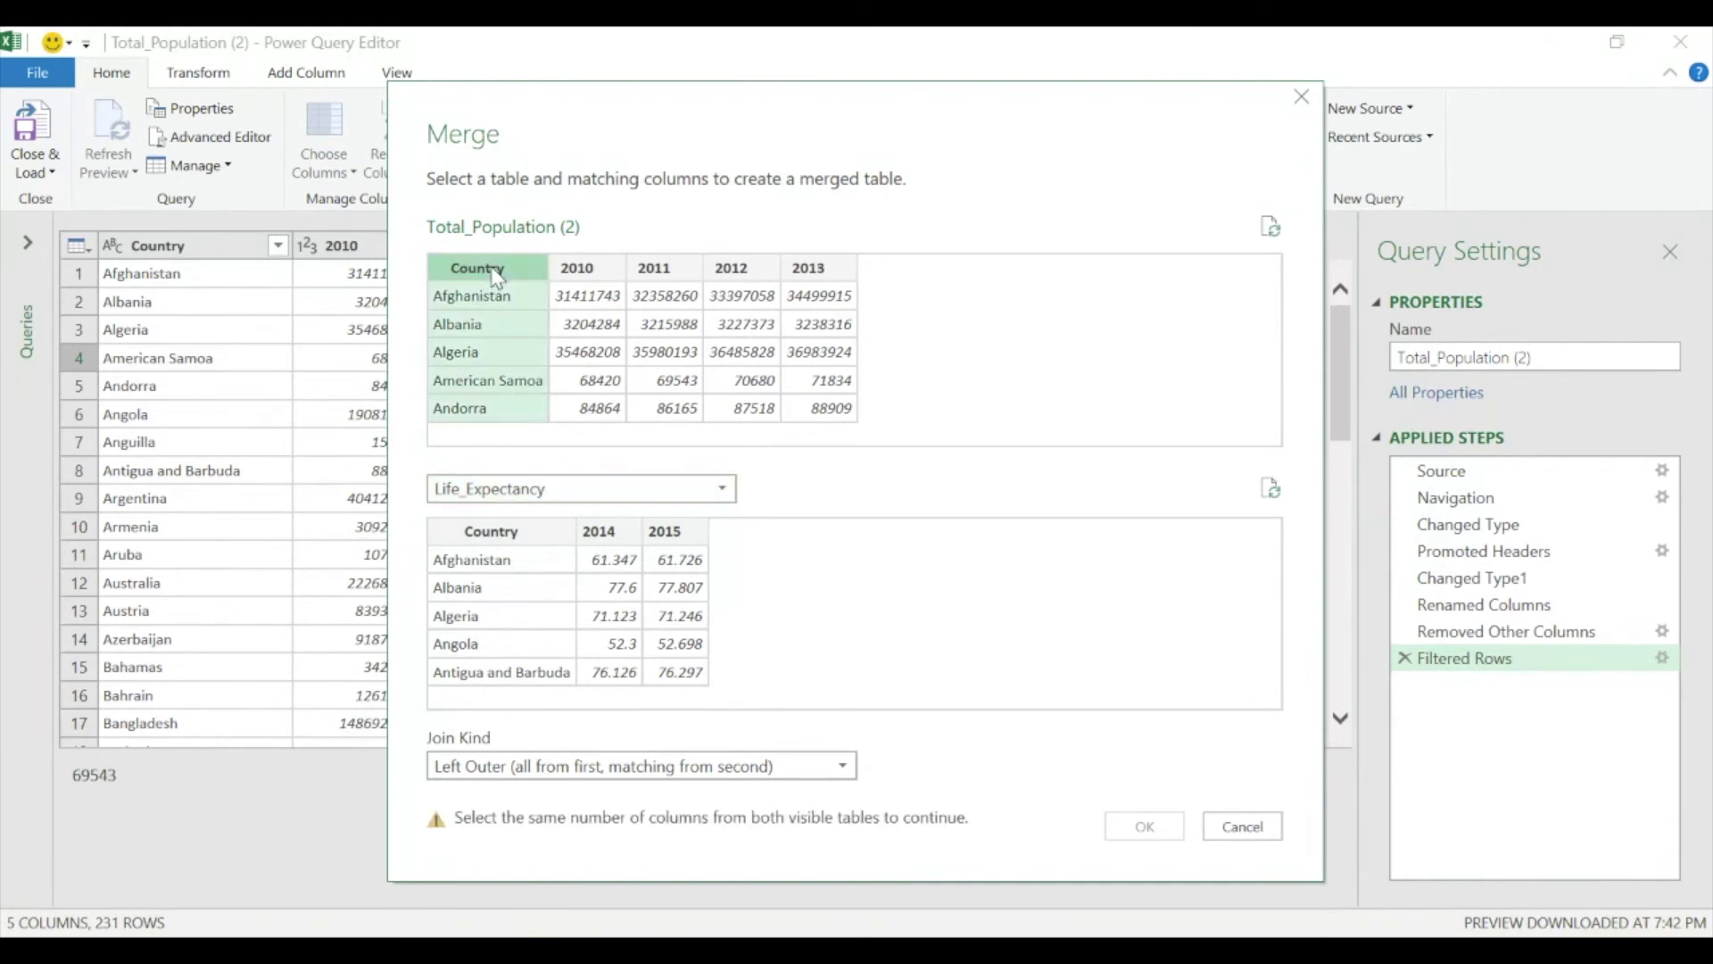
left_click(509, 533)
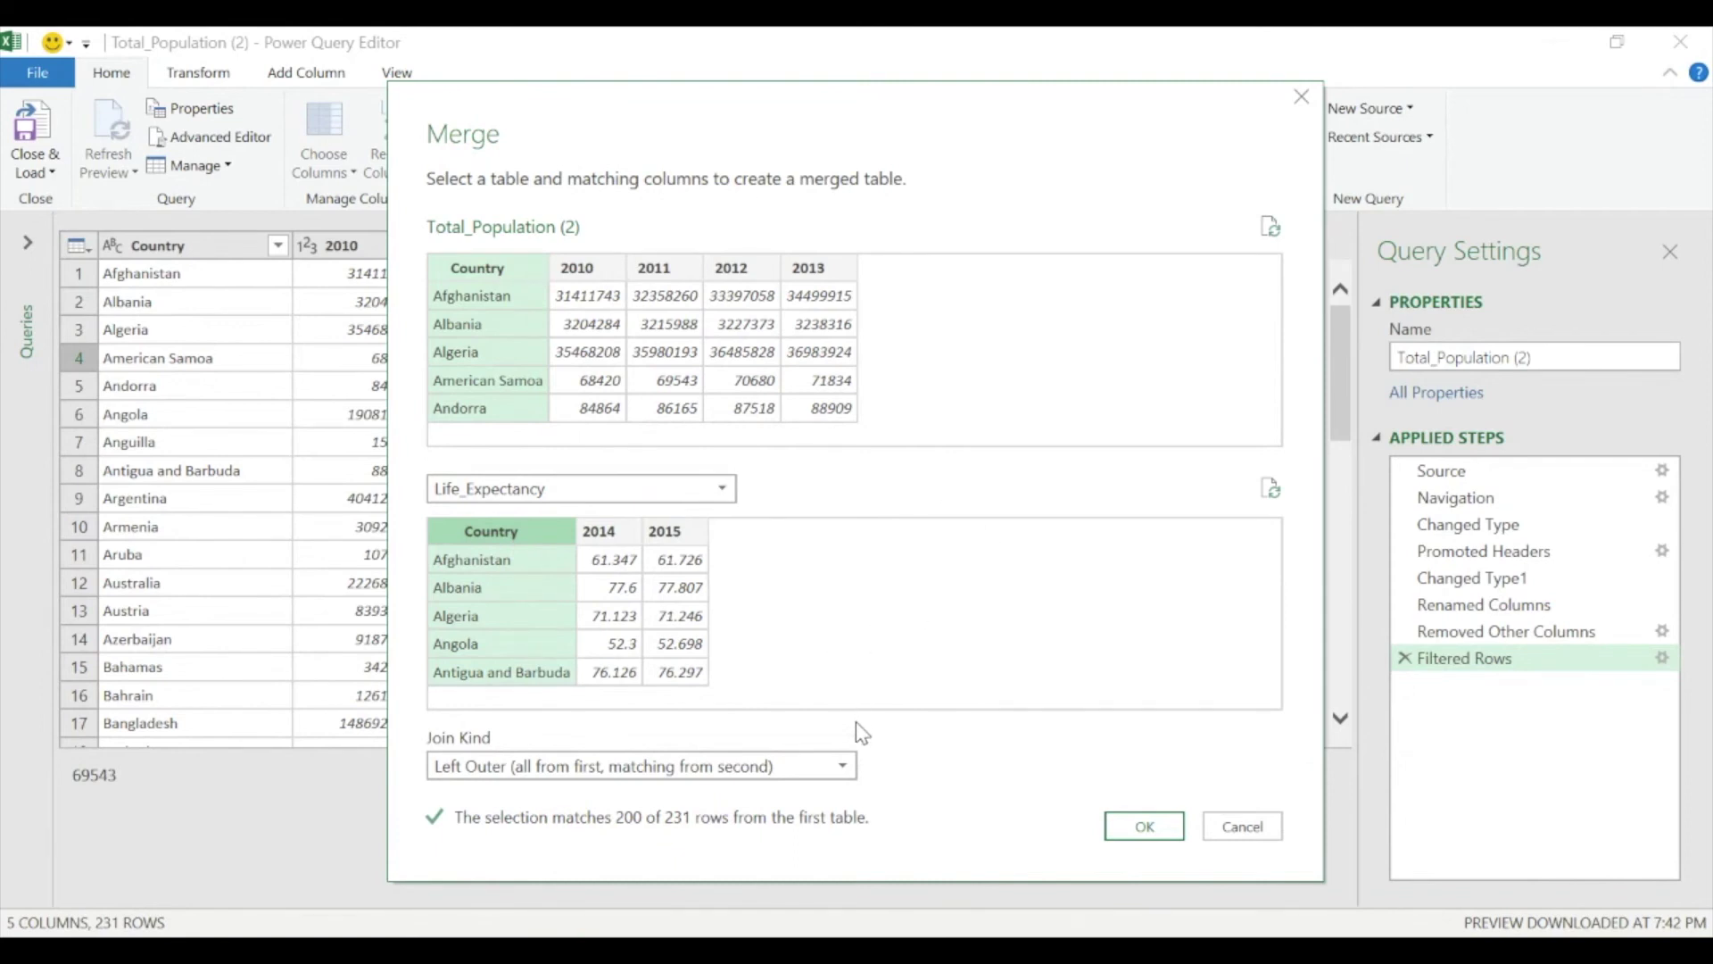
left_click(839, 767)
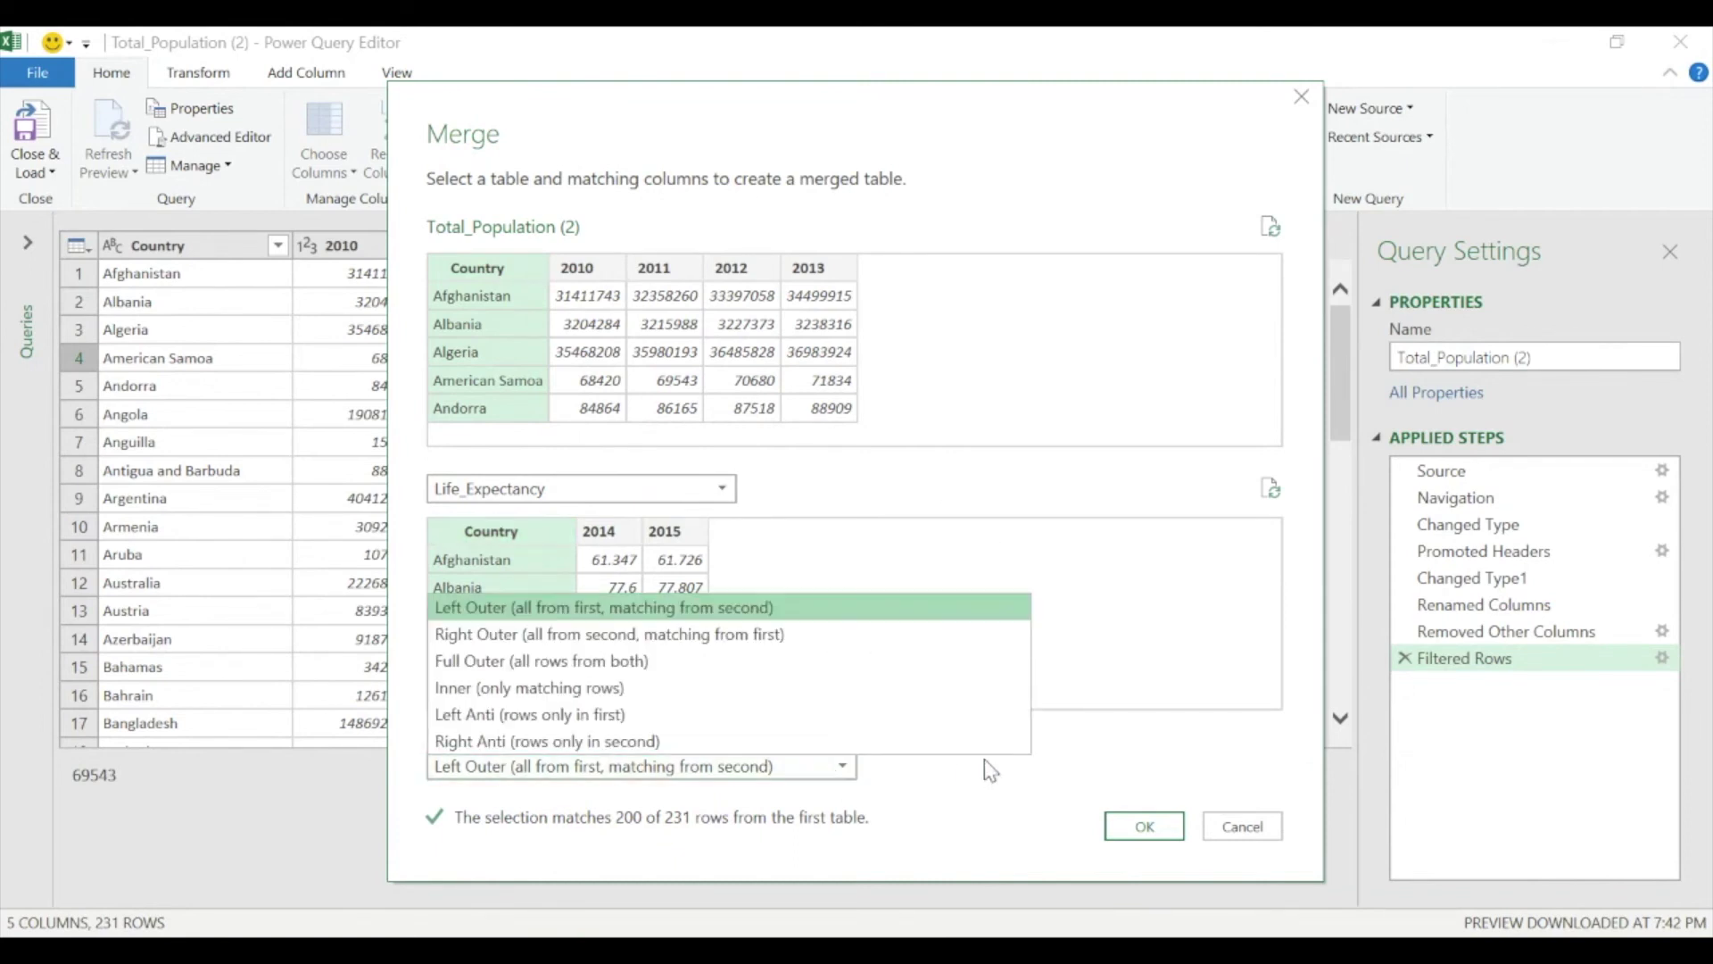
left_click(1115, 757)
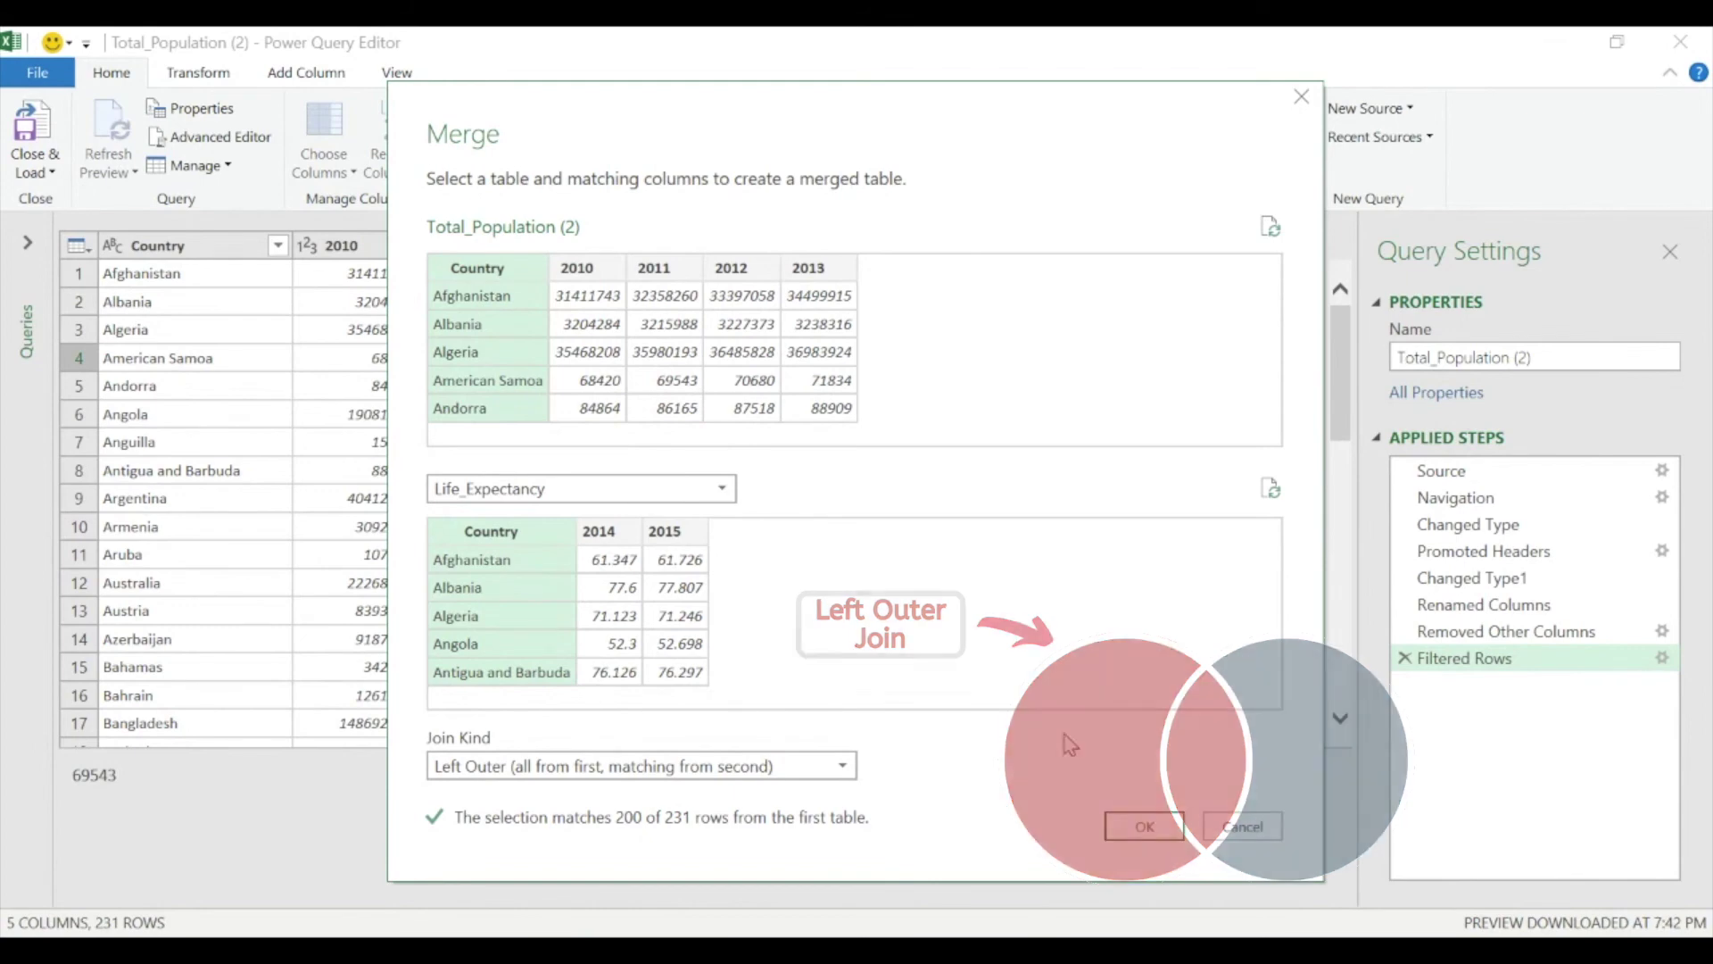
left_click(1140, 827)
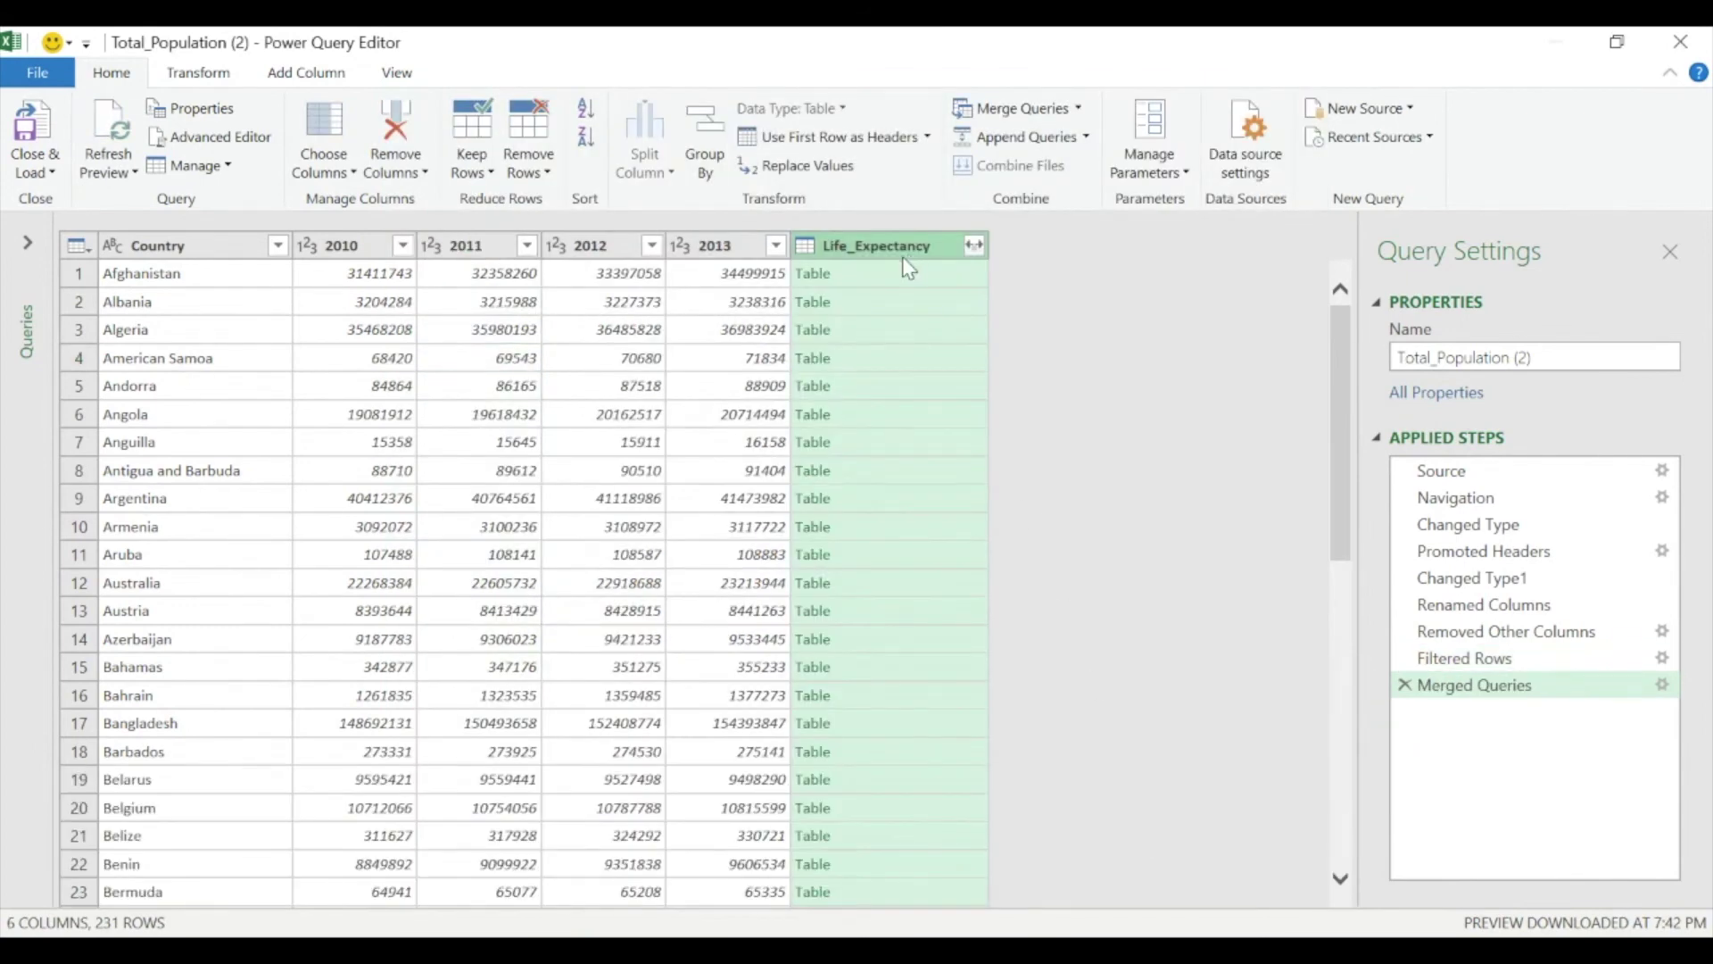
- Expand the merged Life_Expectancy column to include only its 2014 and 2015 columns
left_click(974, 246)
left_click(583, 353)
left_click(583, 407)
left_click(583, 434)
left_click(823, 552)
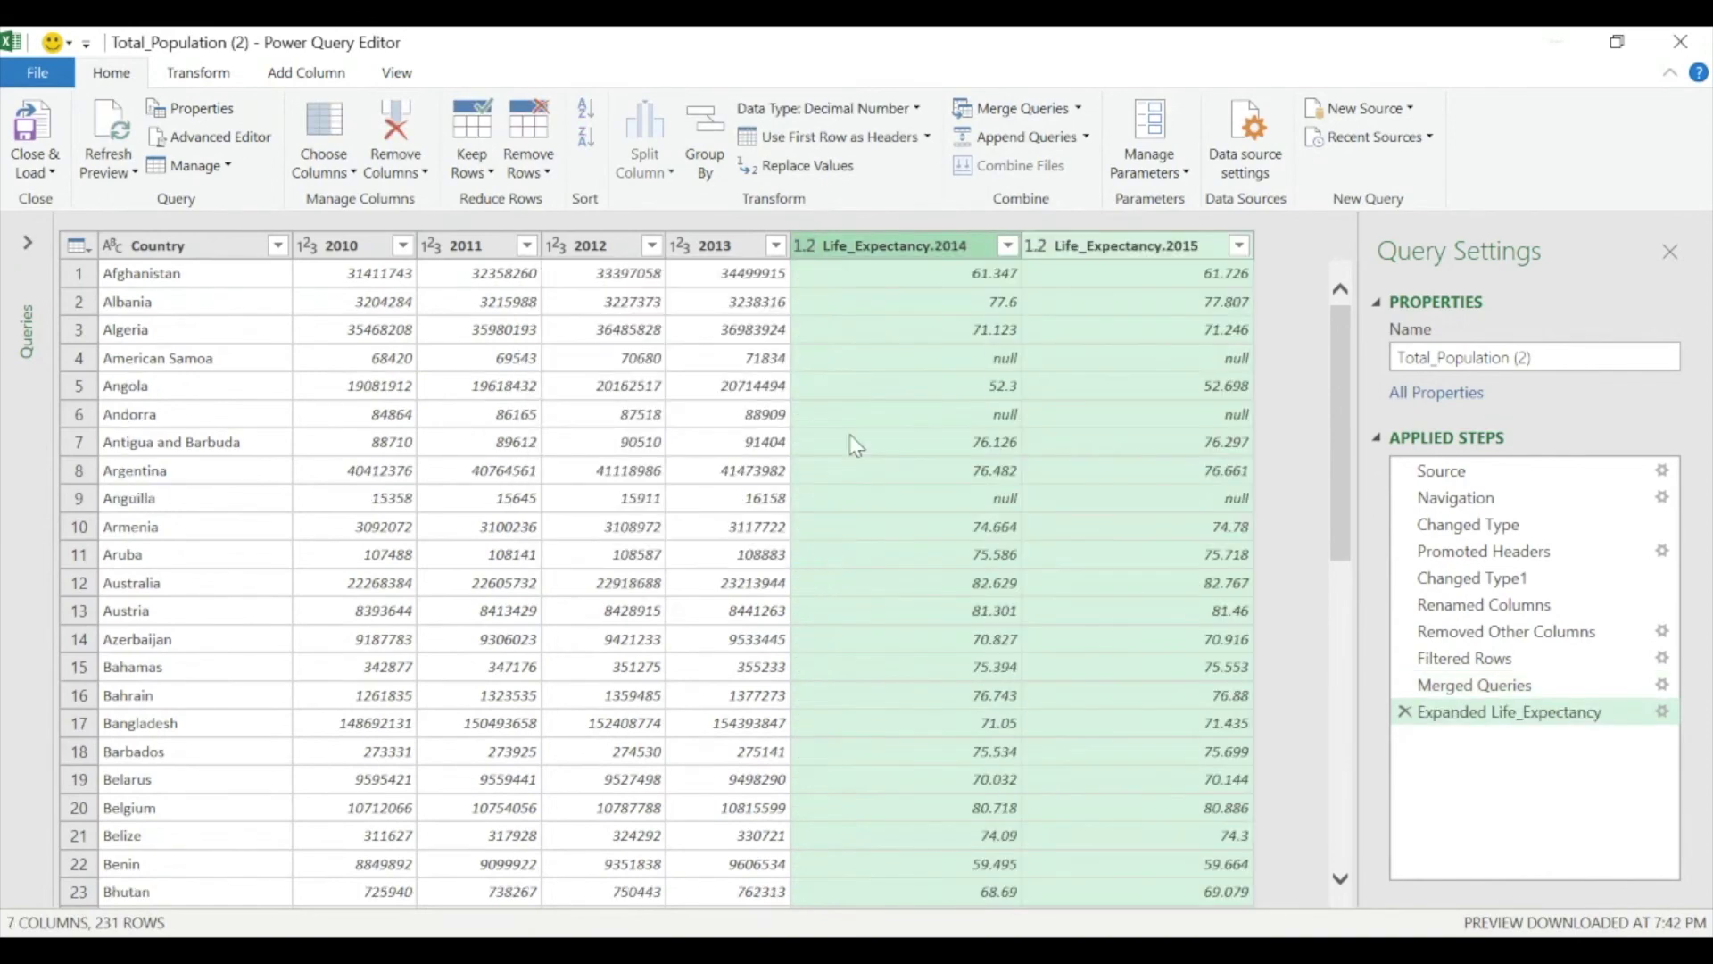
- Rename the Life_Expectancy.2014 column as 2014*
left_click(930, 261)
double_click(930, 246)
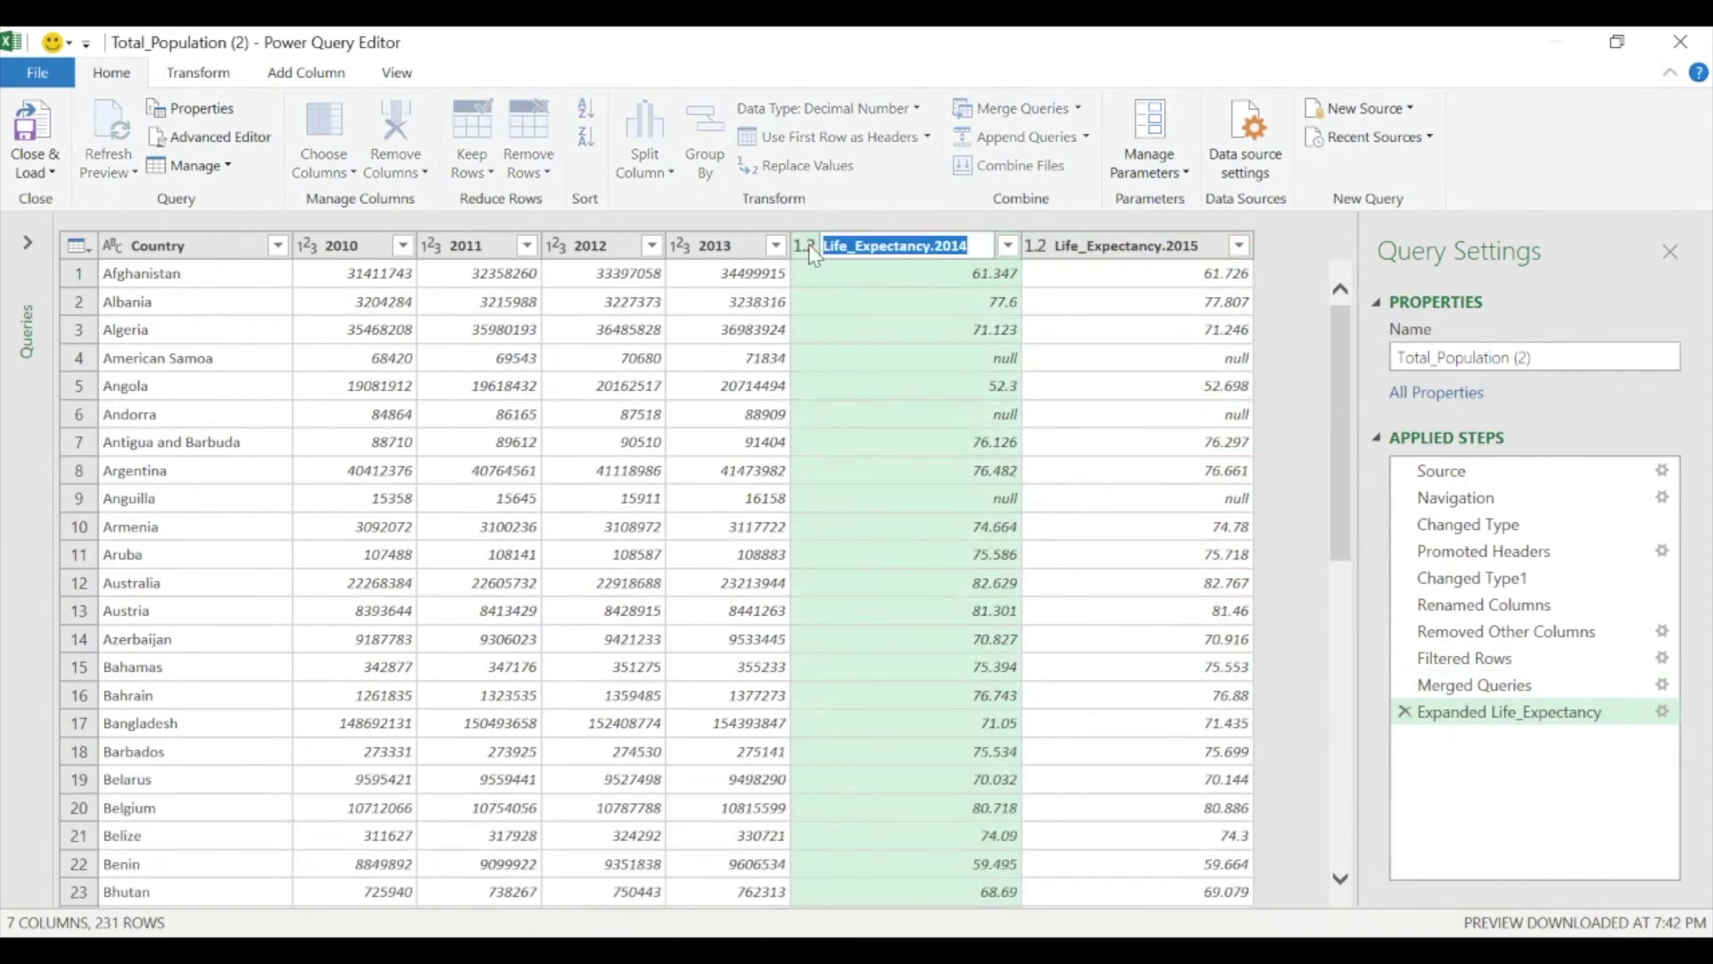
left_click(936, 247)
key("BackSpace")
key("BackSpace")
key("BackSpace")
key("BackSpace")
key("BackSpace")
key("BackSpace")
key("BackSpace")
key("BackSpace")
key("BackSpace")
key("BackSpace")
key("BackSpace")
key("BackSpace")
key("BackSpace")
key("BackSpace")
key("BackSpace")
key("BackSpace")
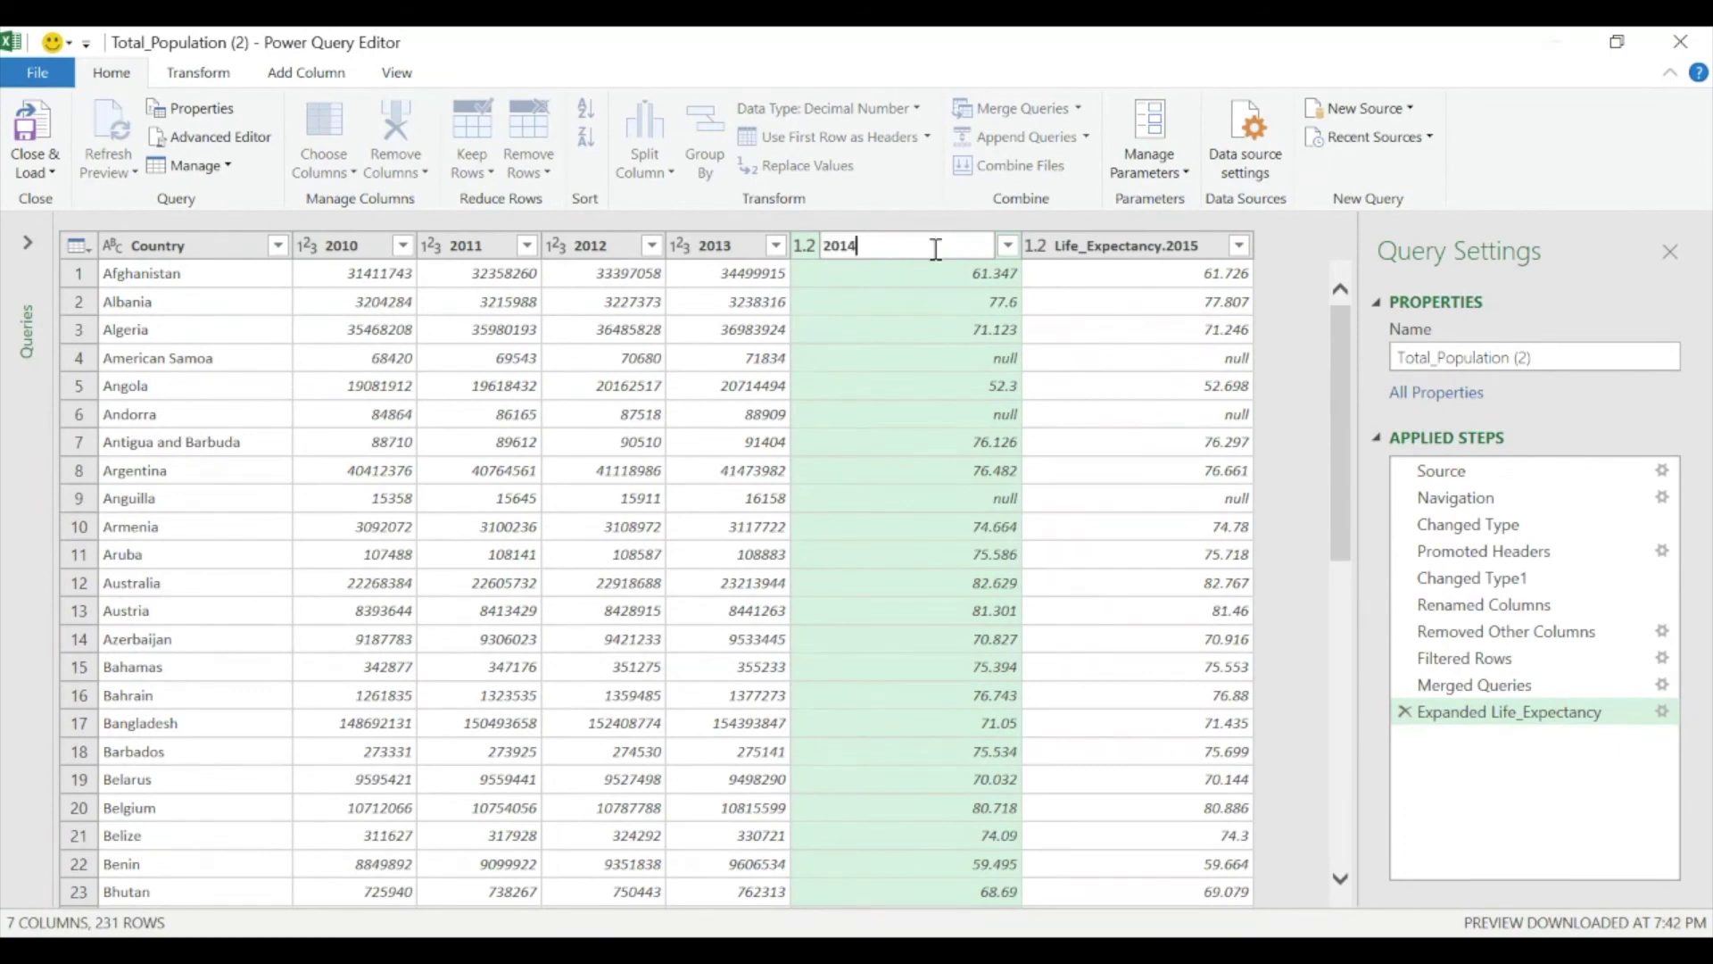
type("*")
key("Return")
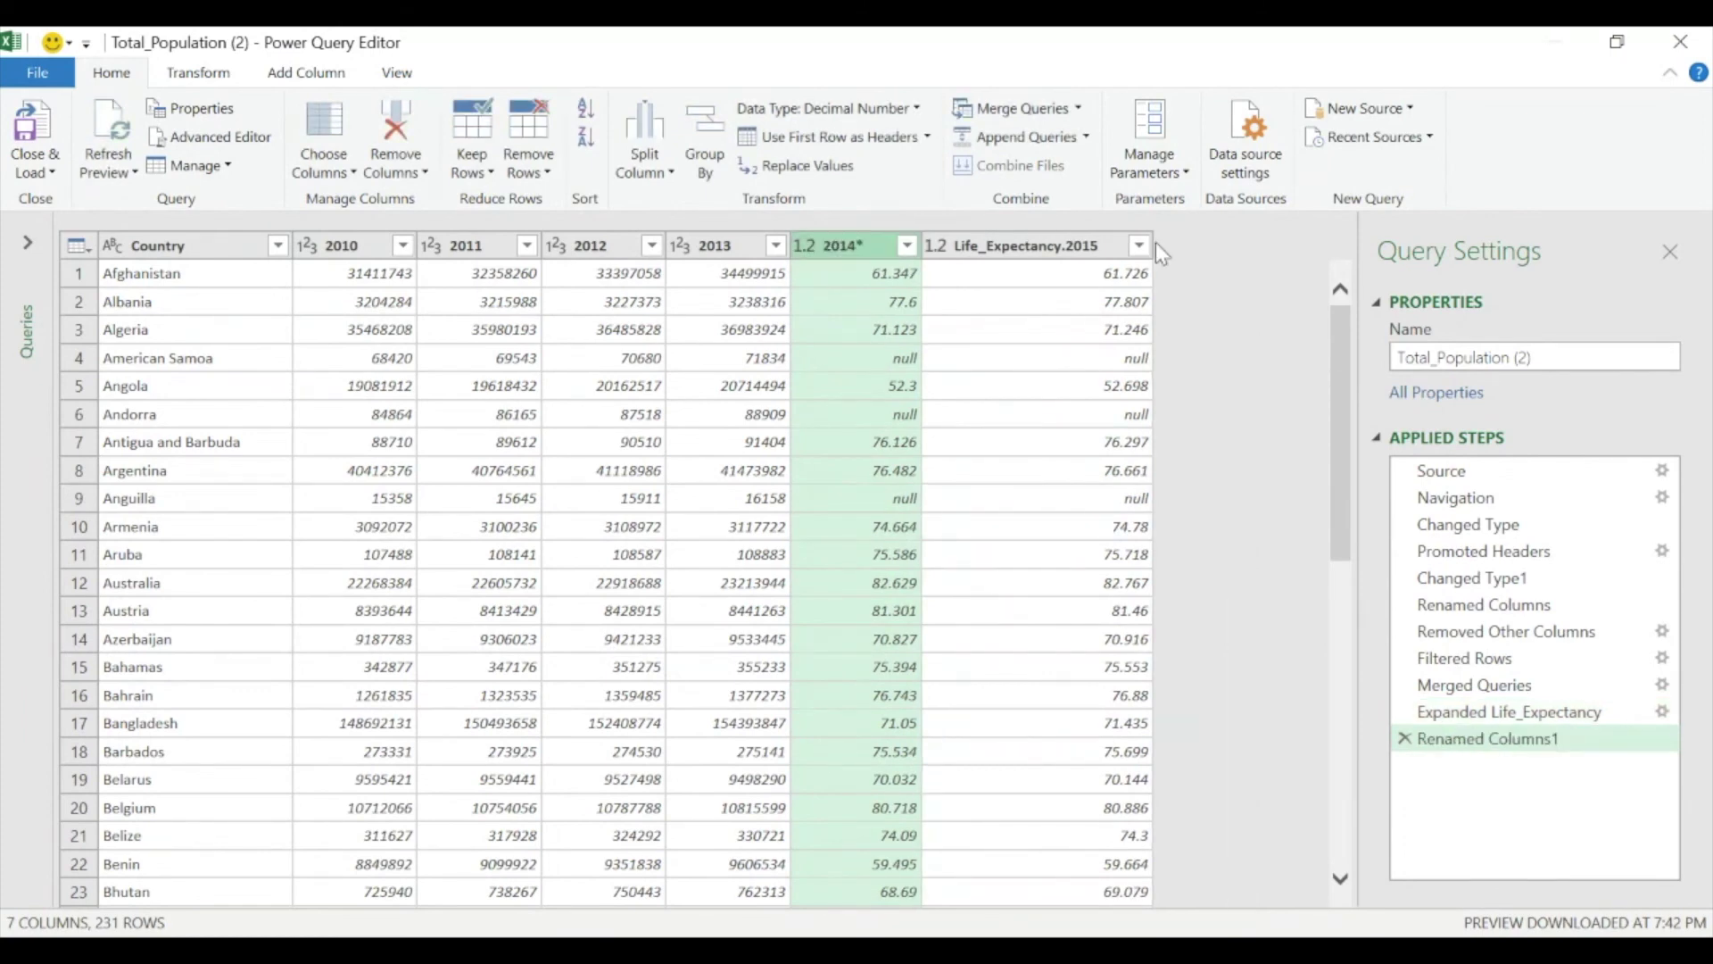
- Rename the Life_Expectancy.2015 column as 2015*
left_click(1055, 247)
double_click(1055, 246)
type("2015")
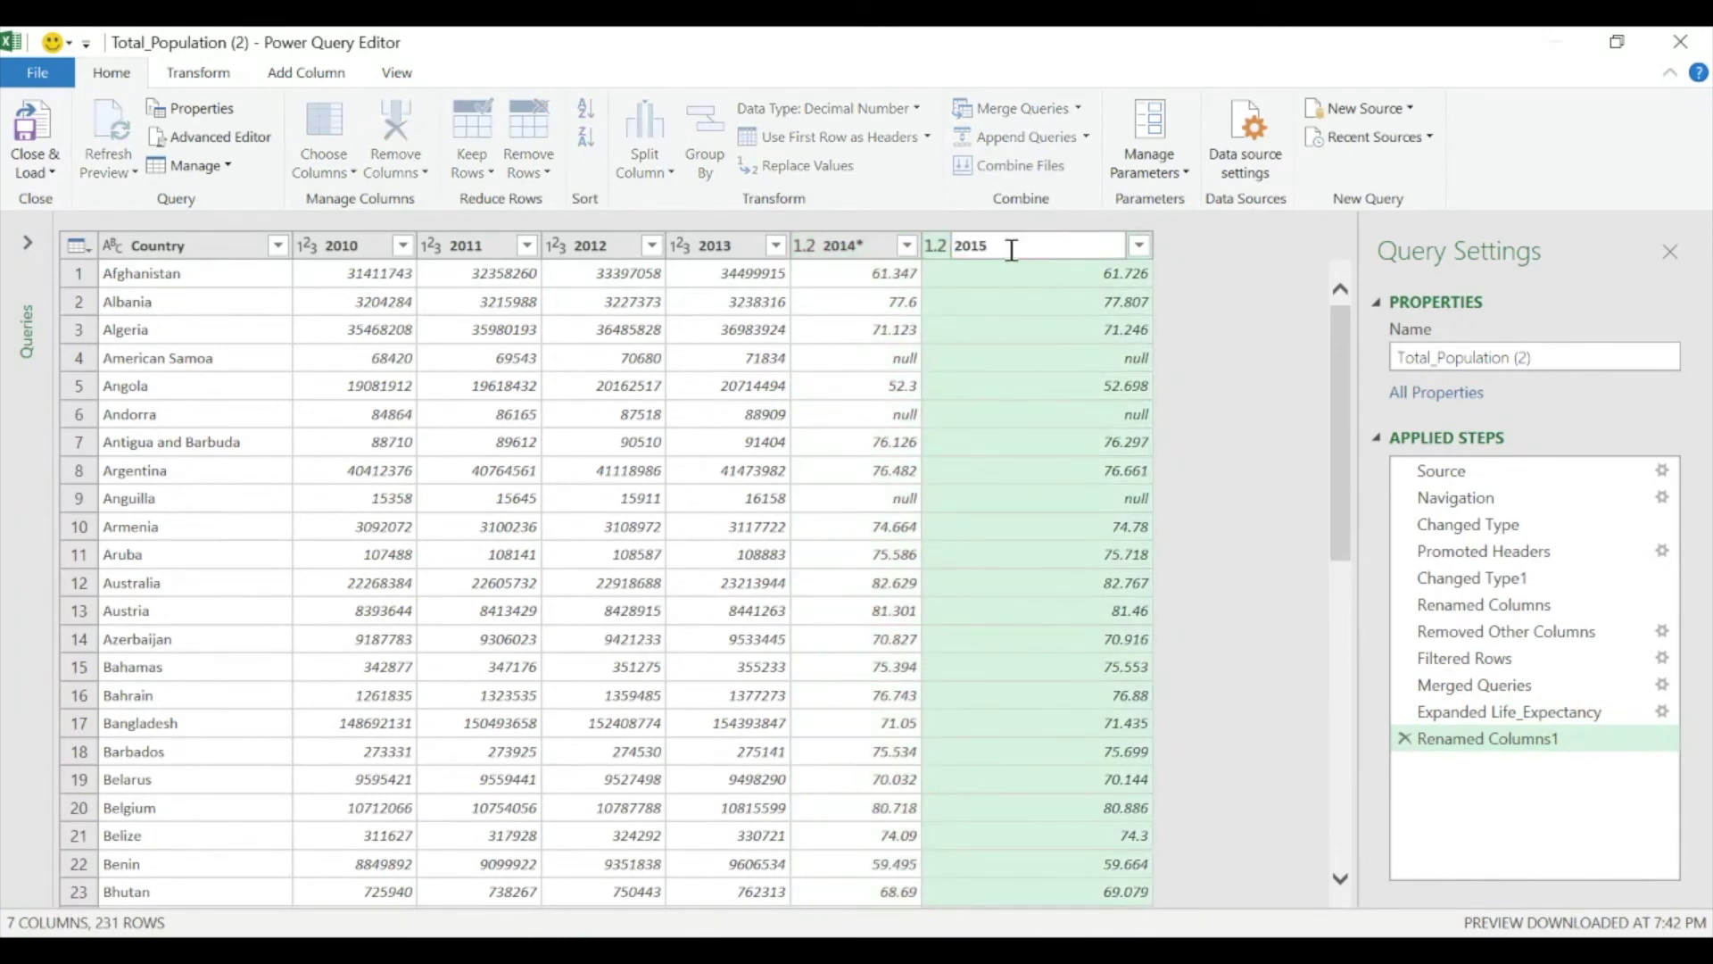
type("*")
key("Return")
left_click(872, 245)
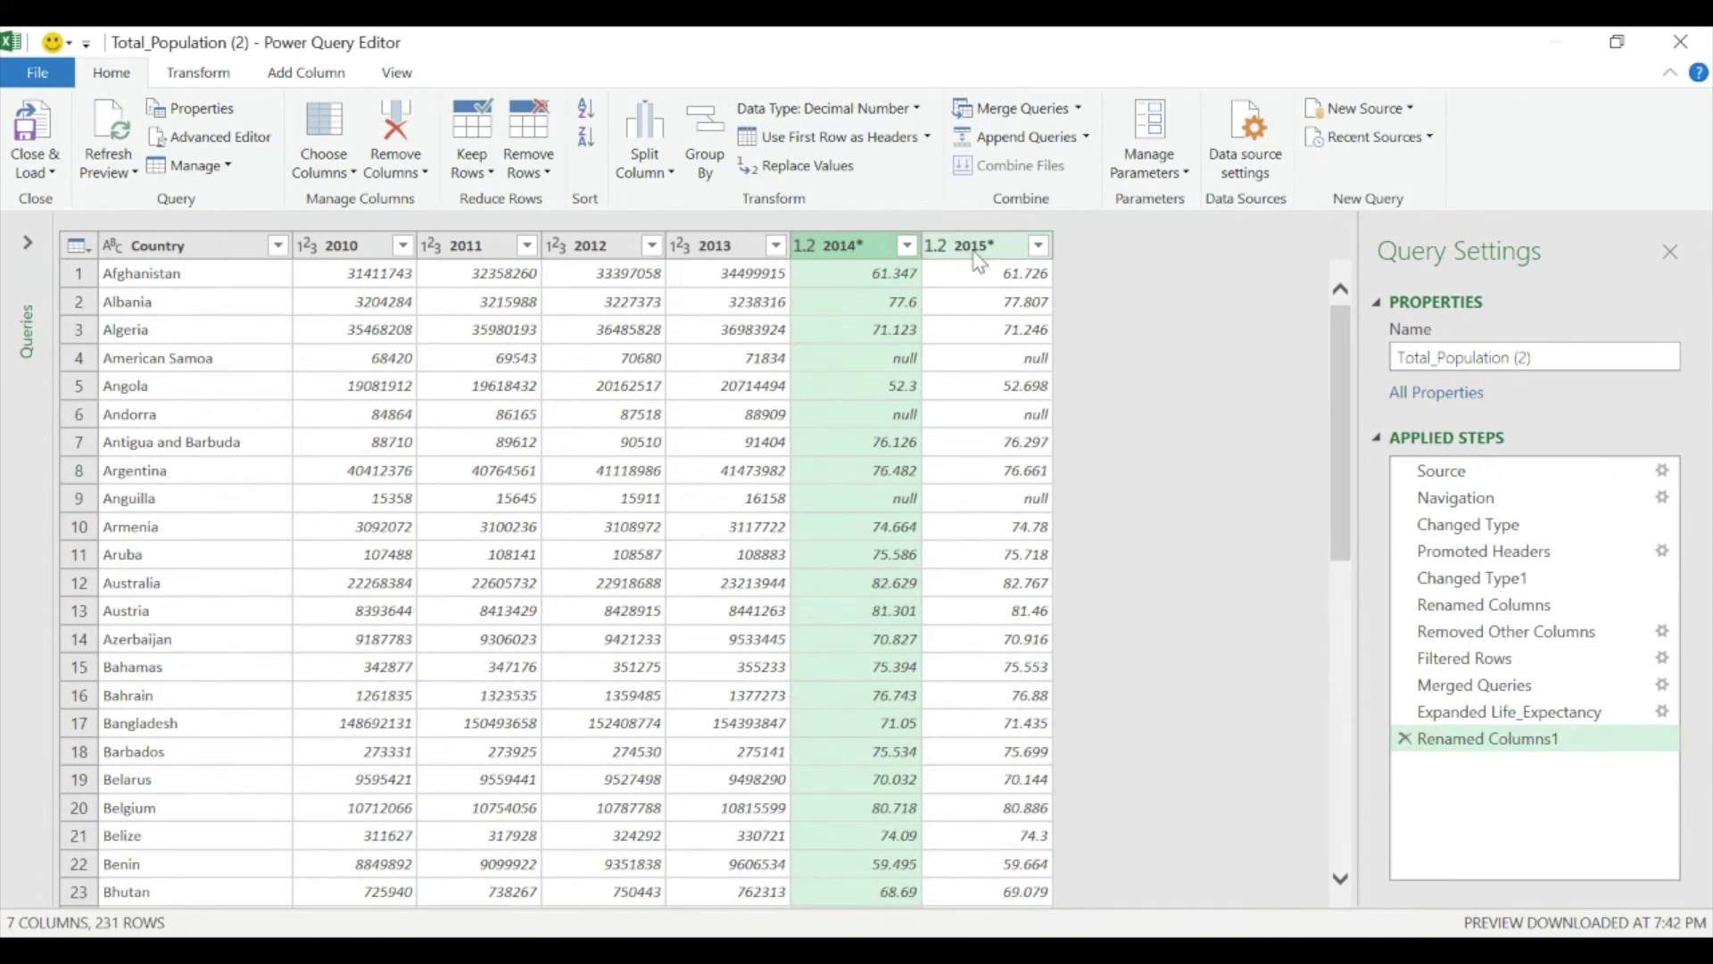
- Close the editor and load the merged query as a table on a new worksheet
left_click(742, 396)
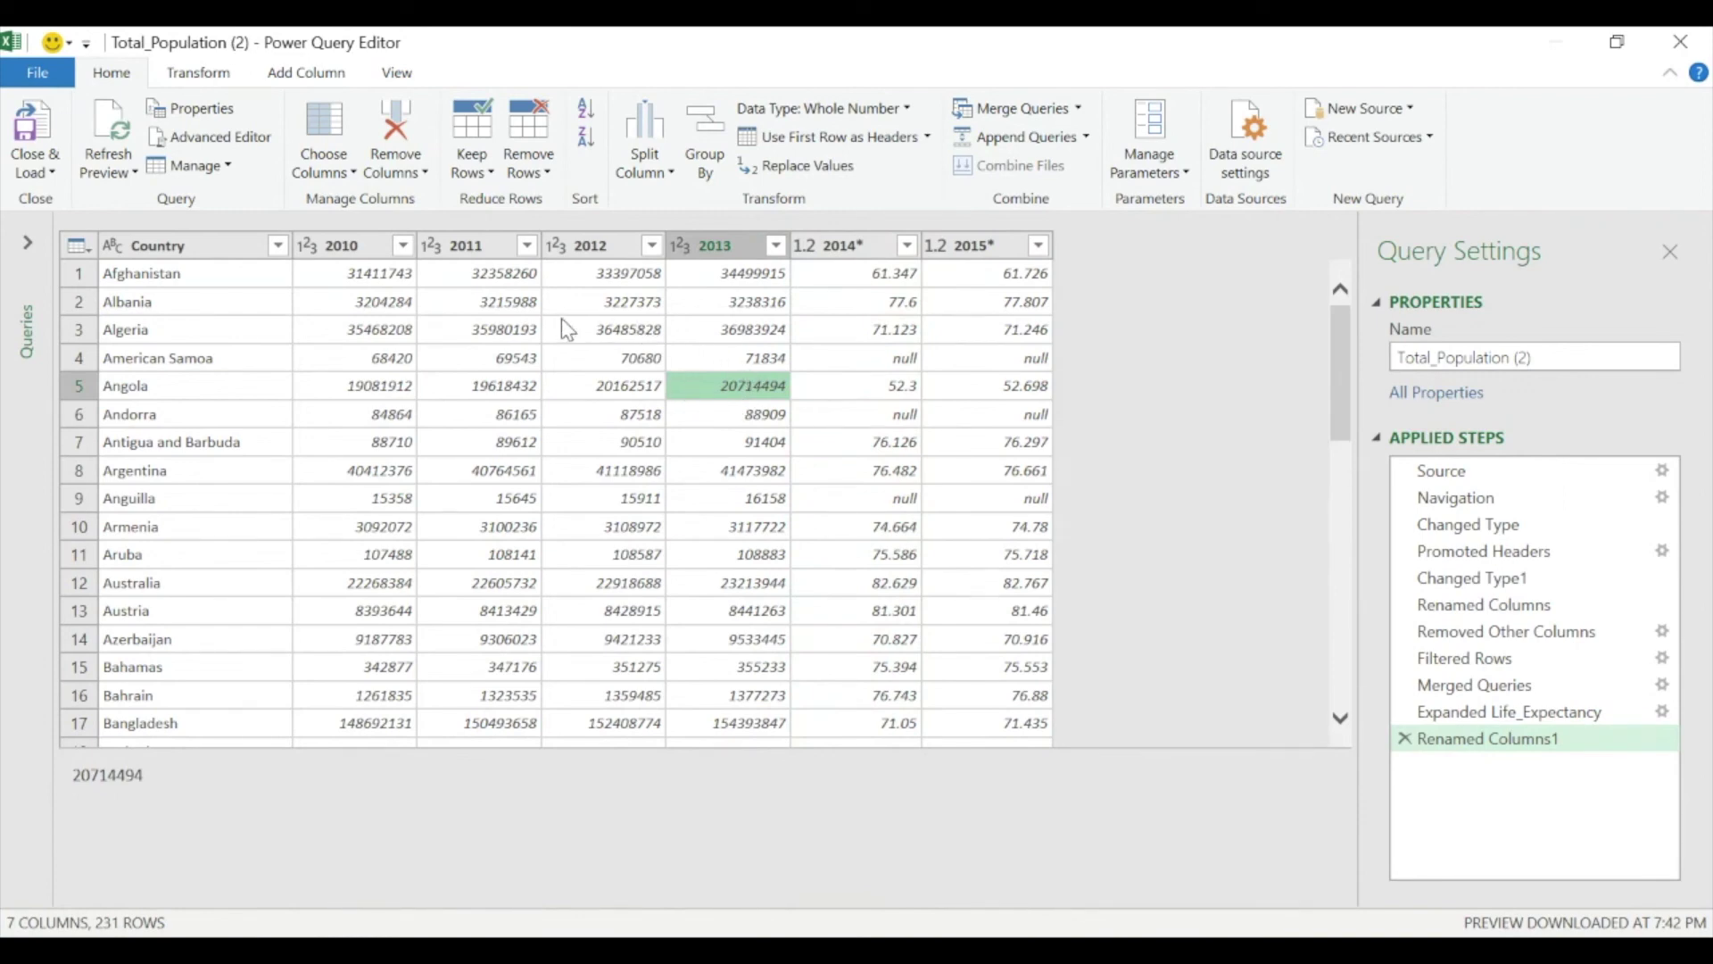
left_click(49, 75)
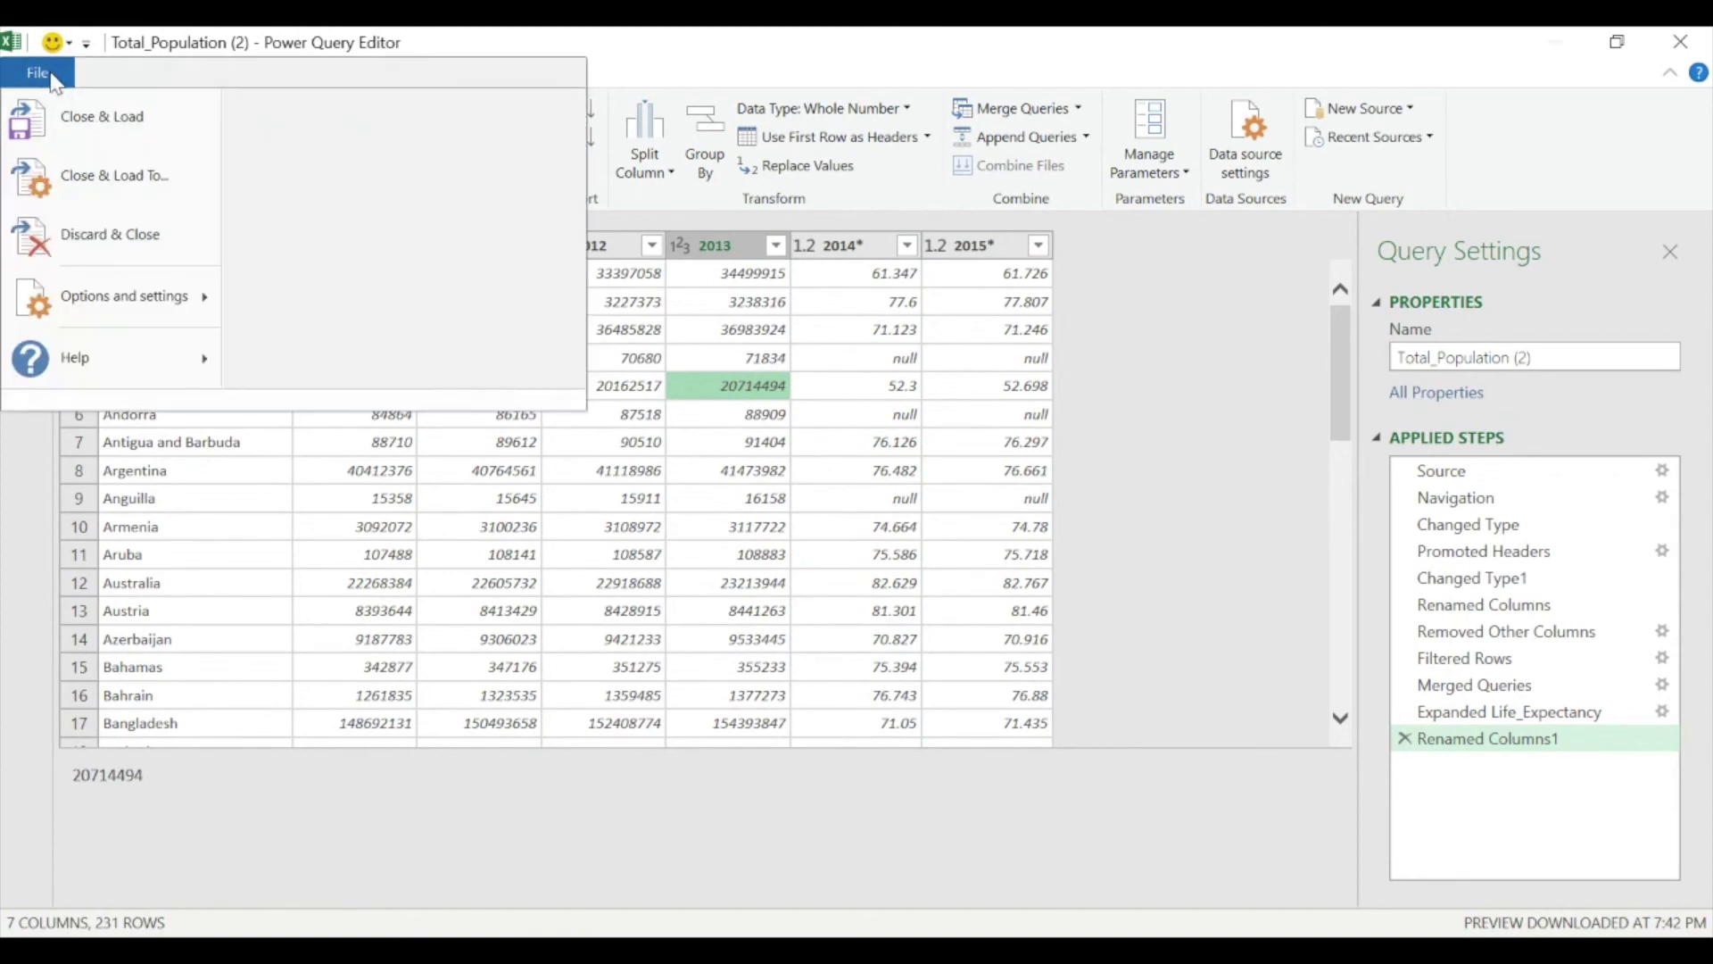
left_click(114, 176)
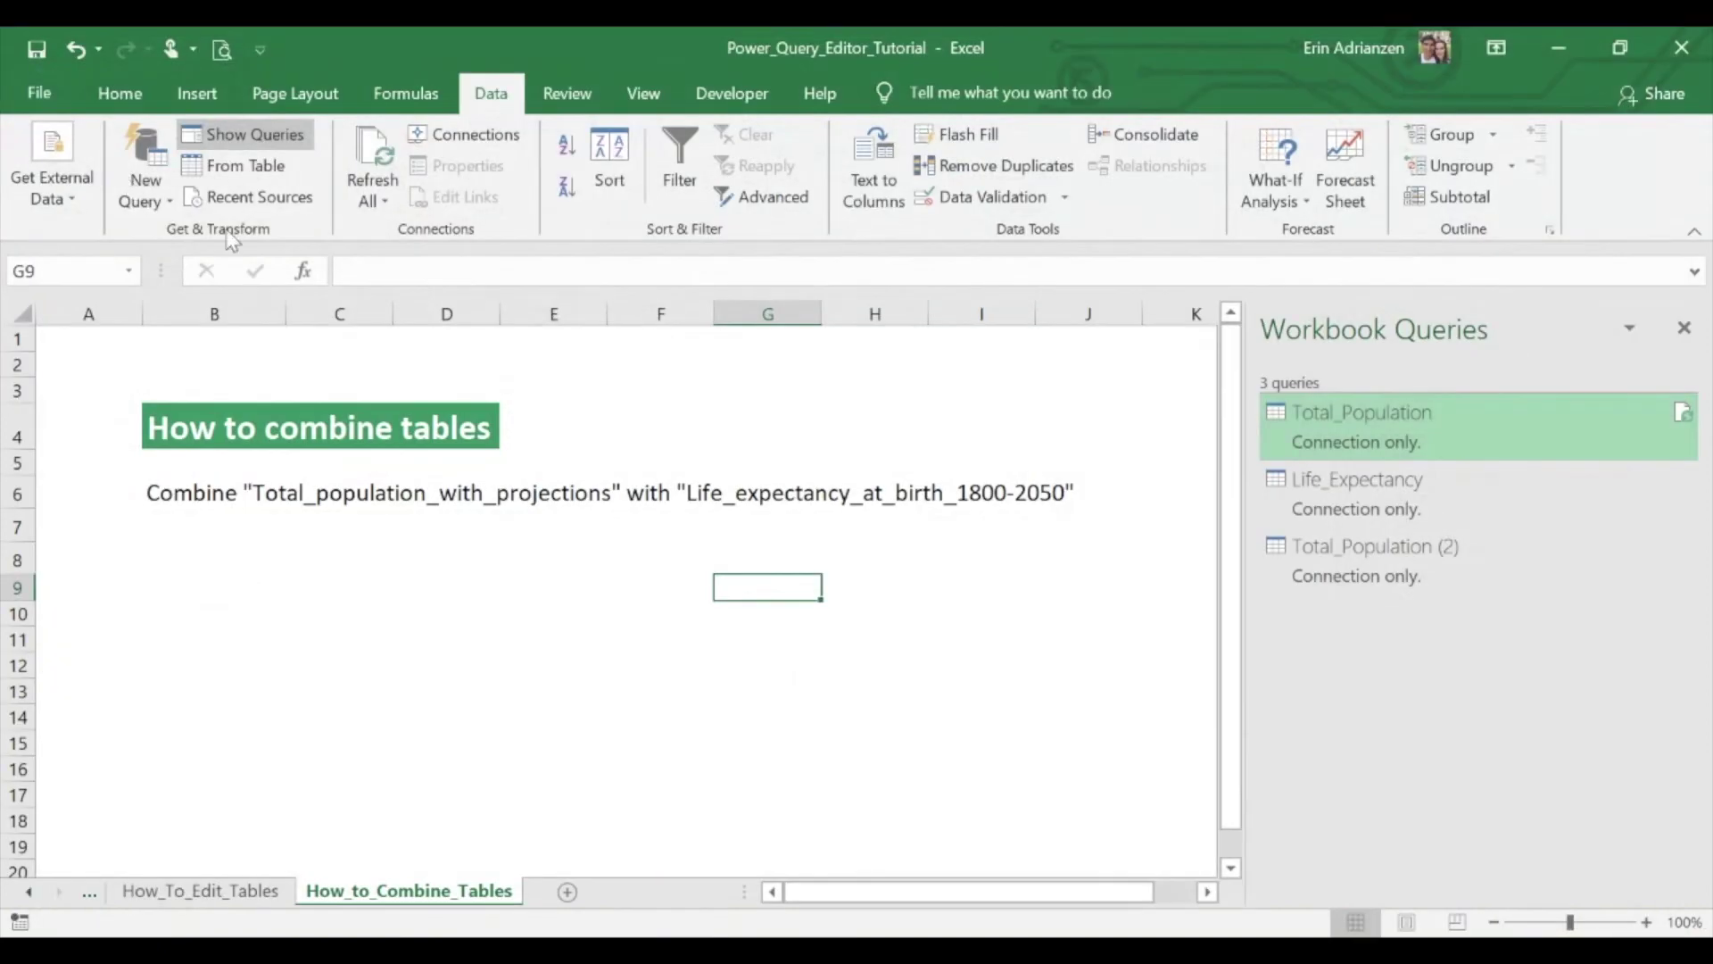
left_click(668, 376)
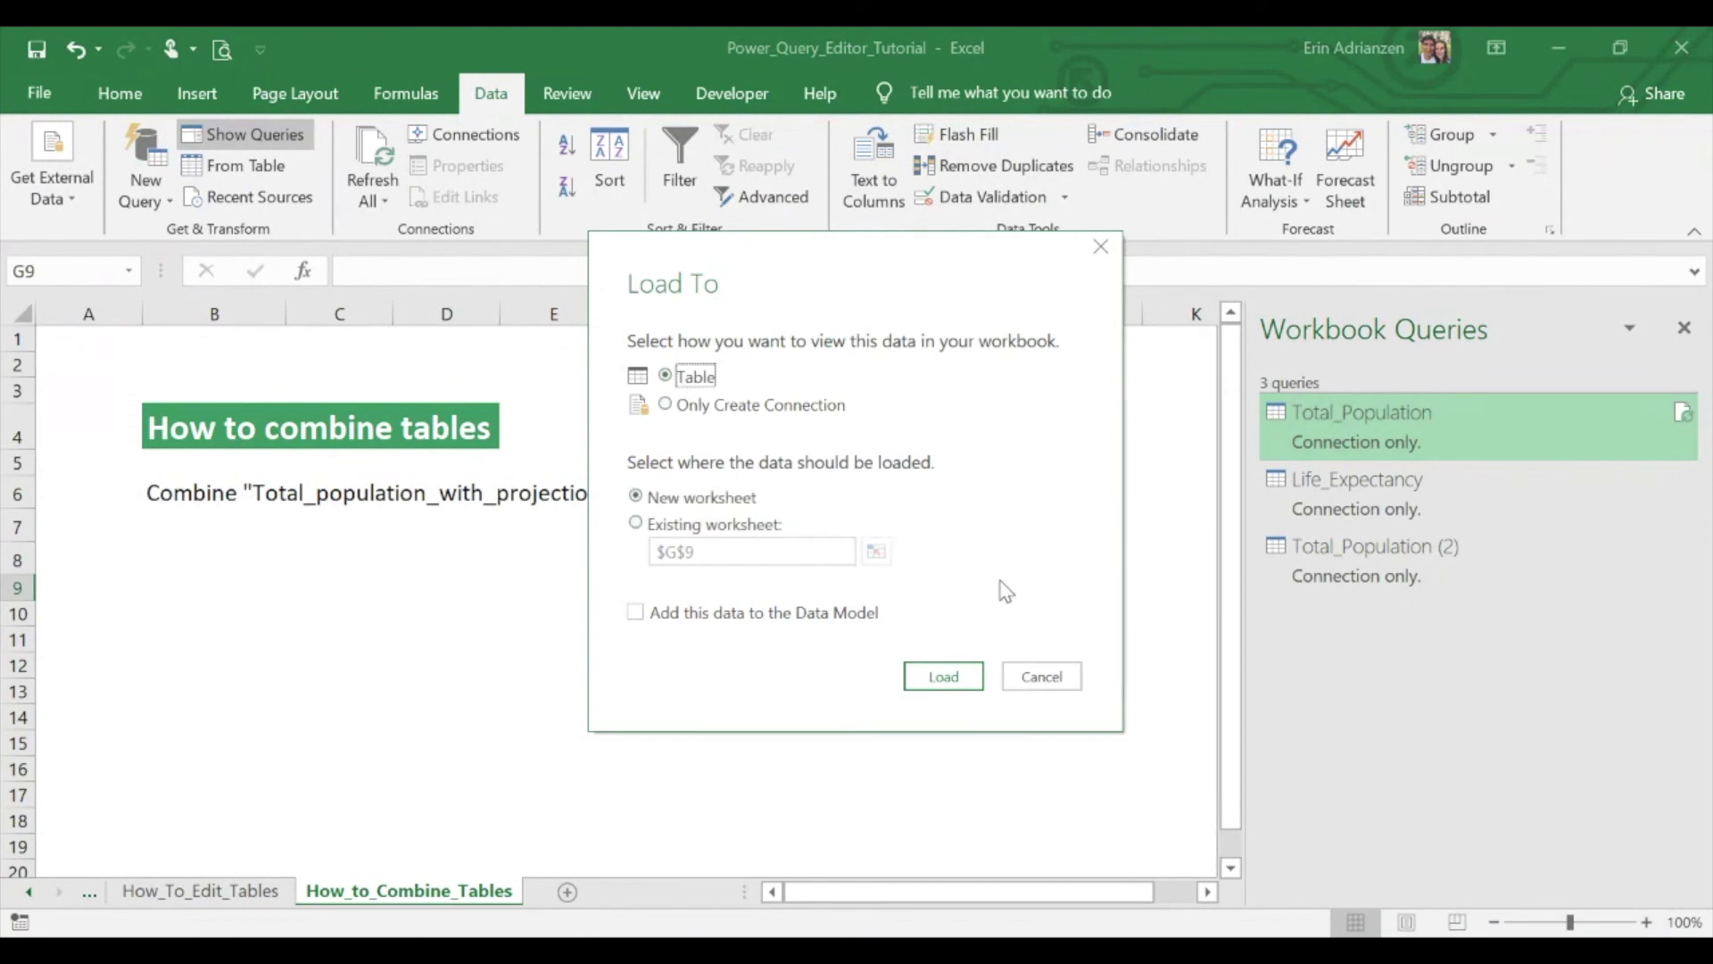
left_click(943, 675)
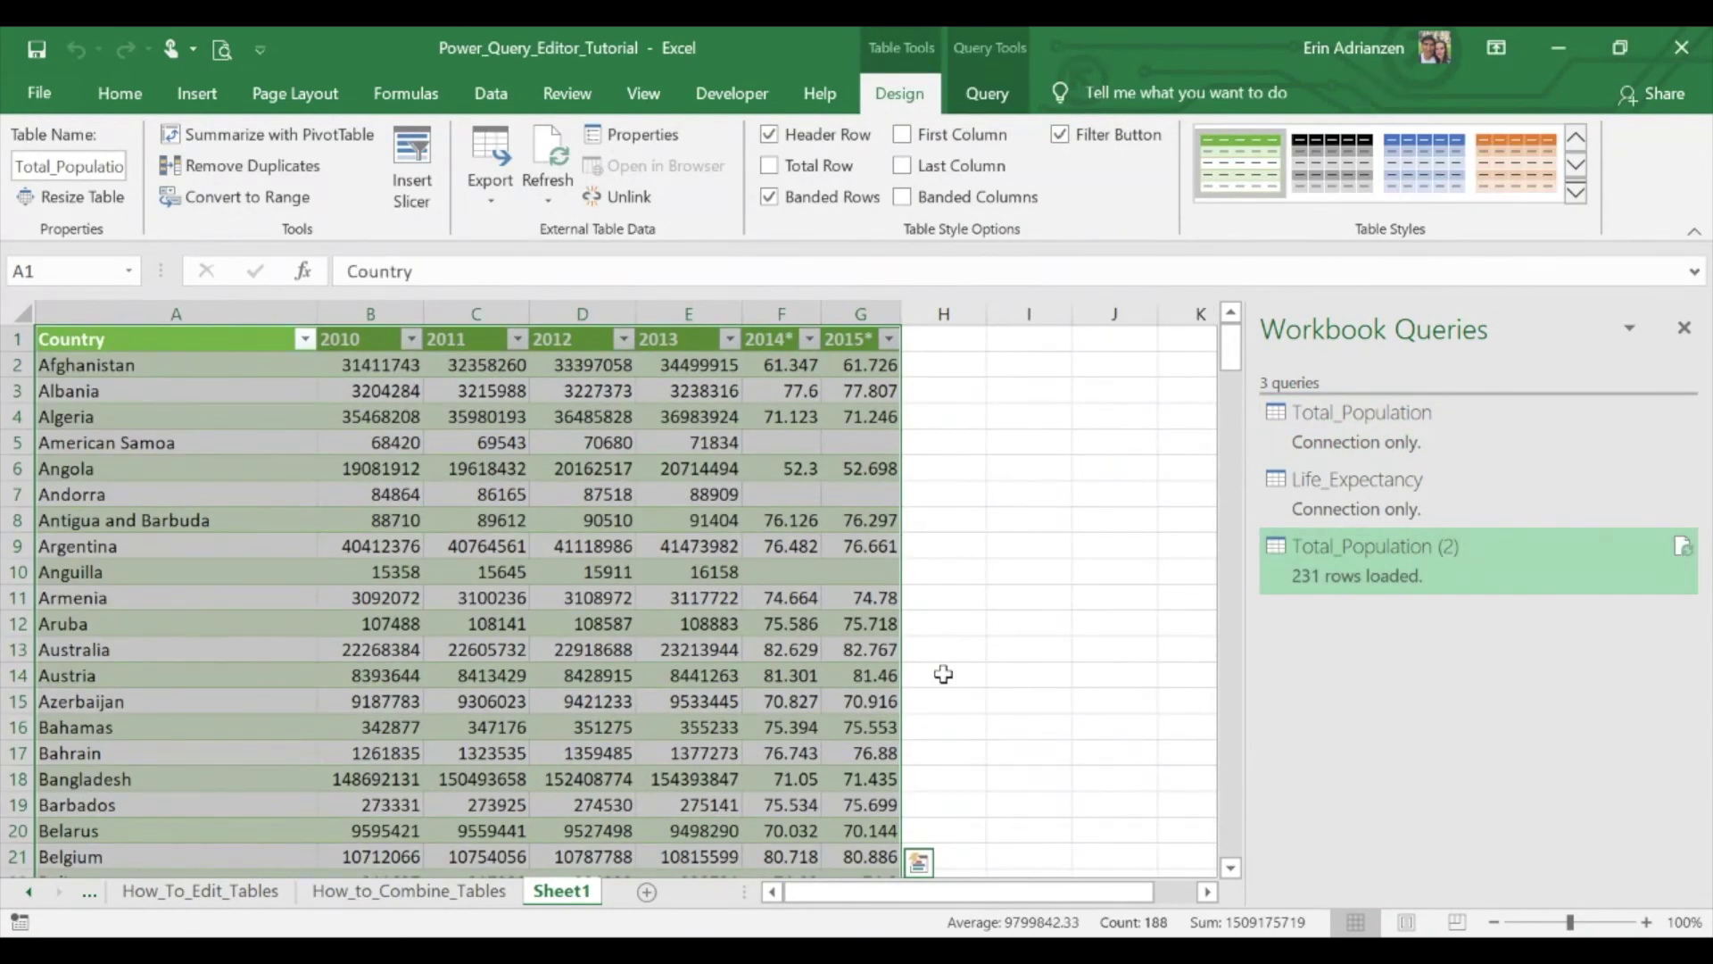
- Reopen the Total_Population (2) query for editing and filter the null values out of the 2015* column
left_click(960, 596)
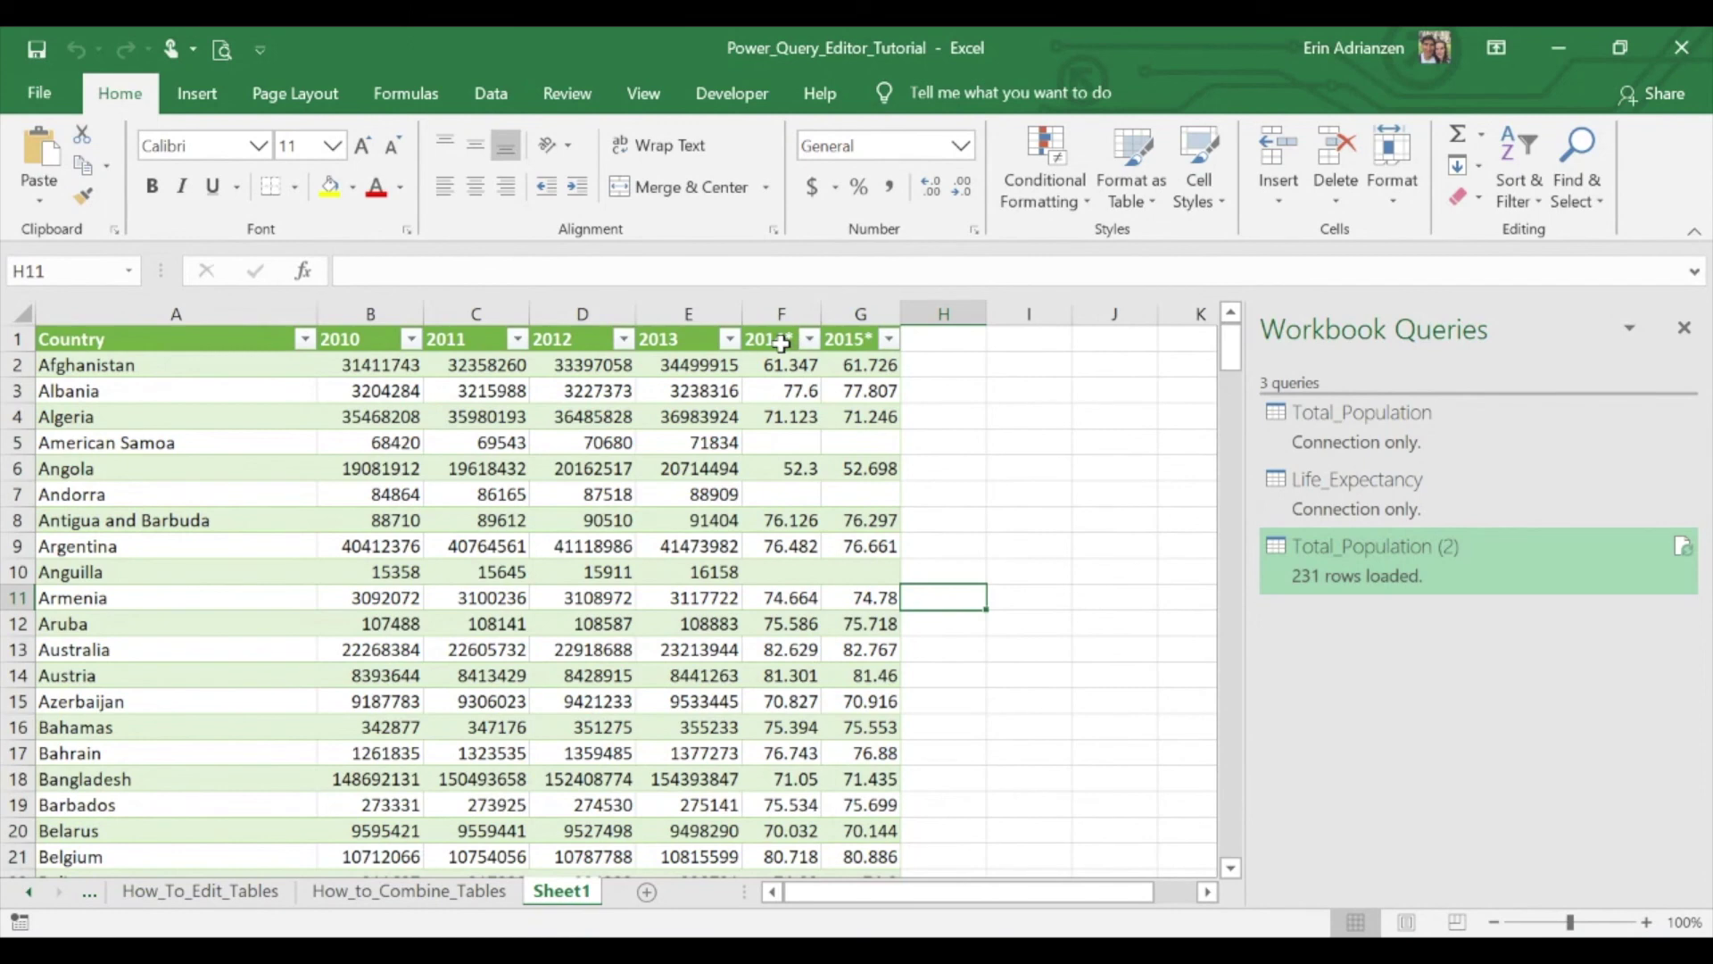
left_click(799, 446)
left_click(854, 448)
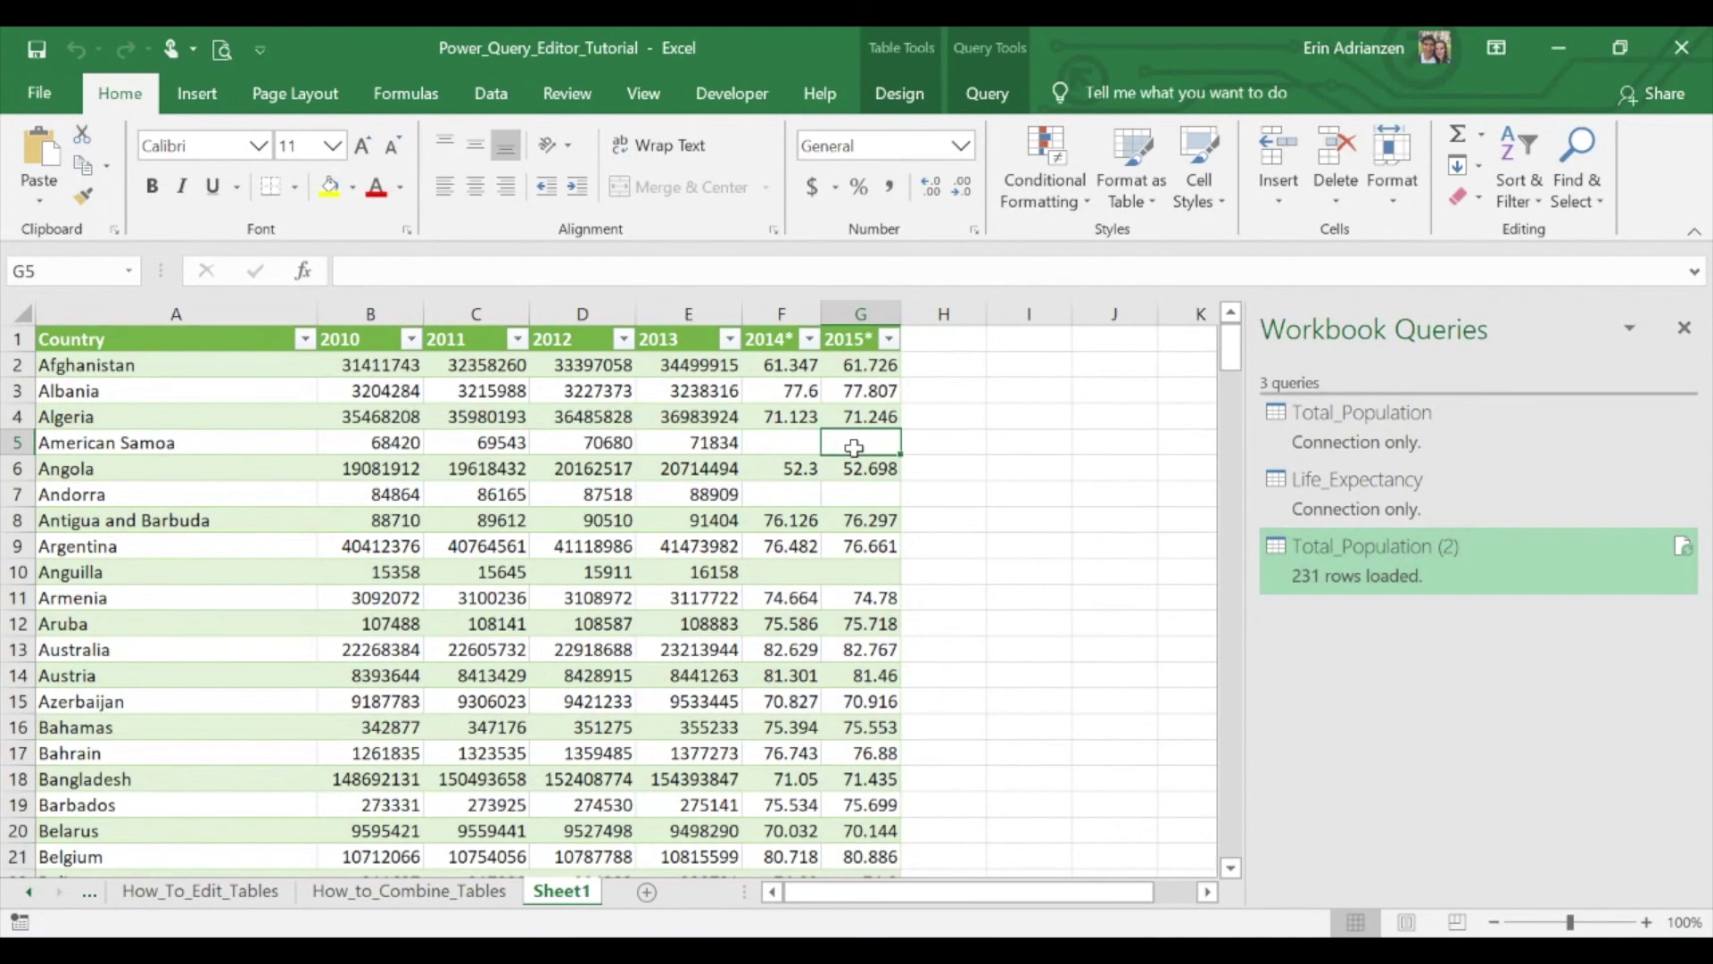
mouse_move(1407, 570)
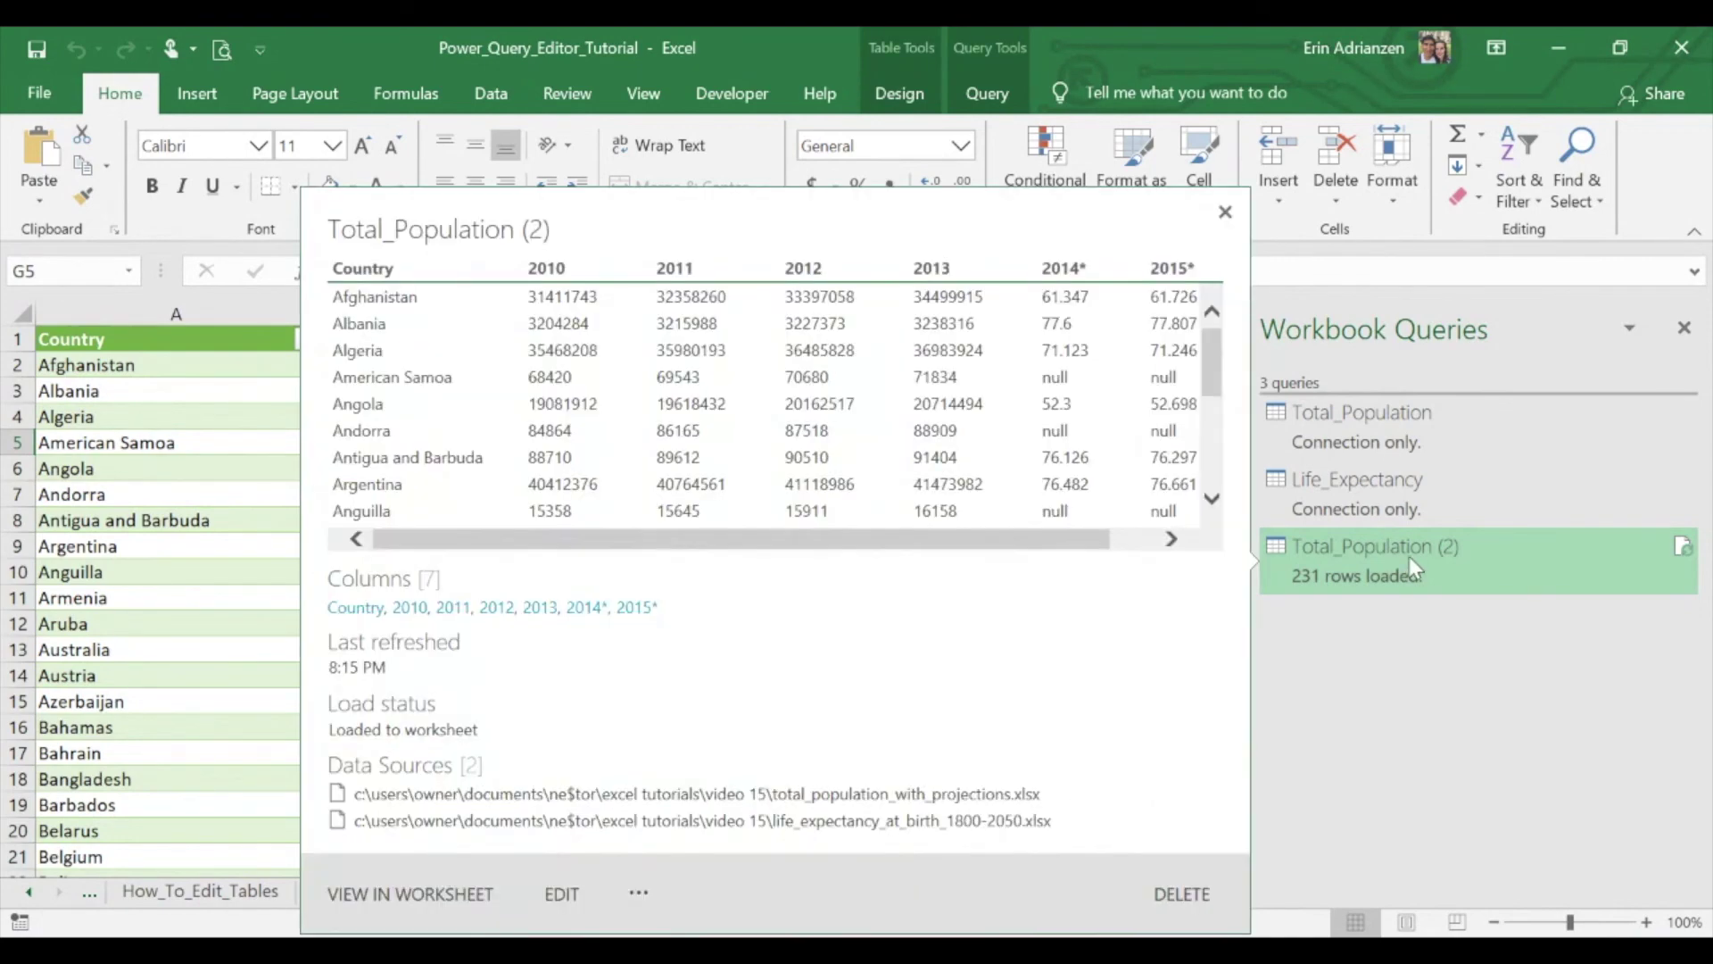
double_click(1411, 562)
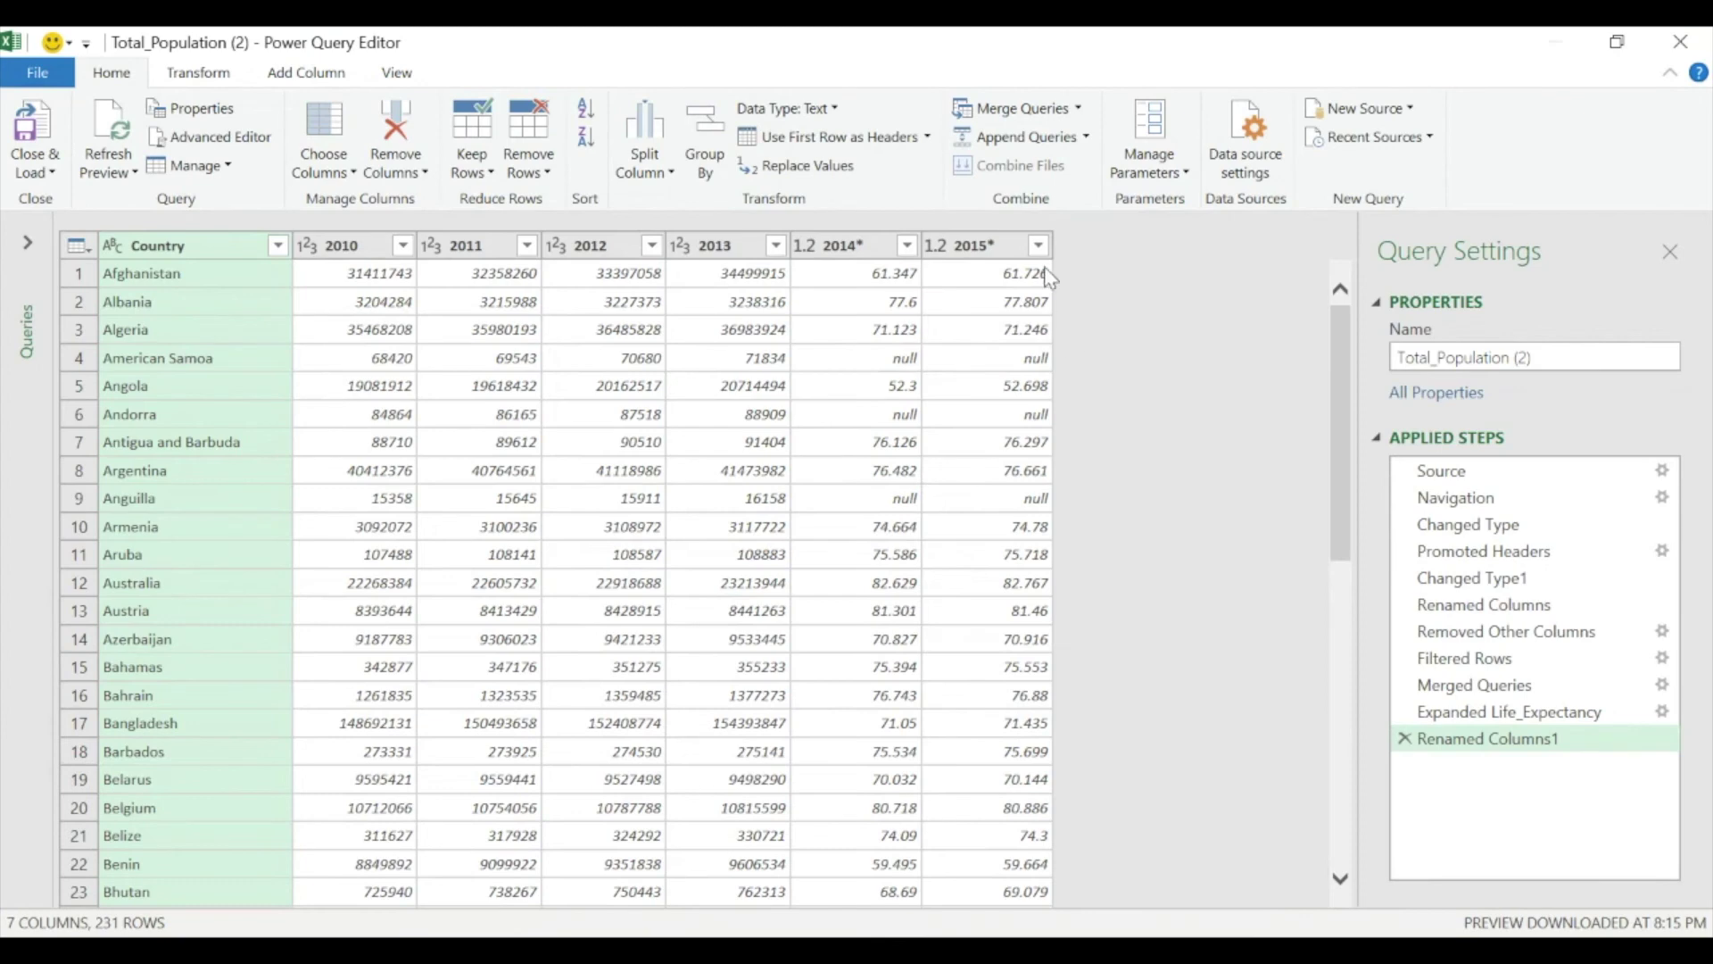
left_click(1040, 246)
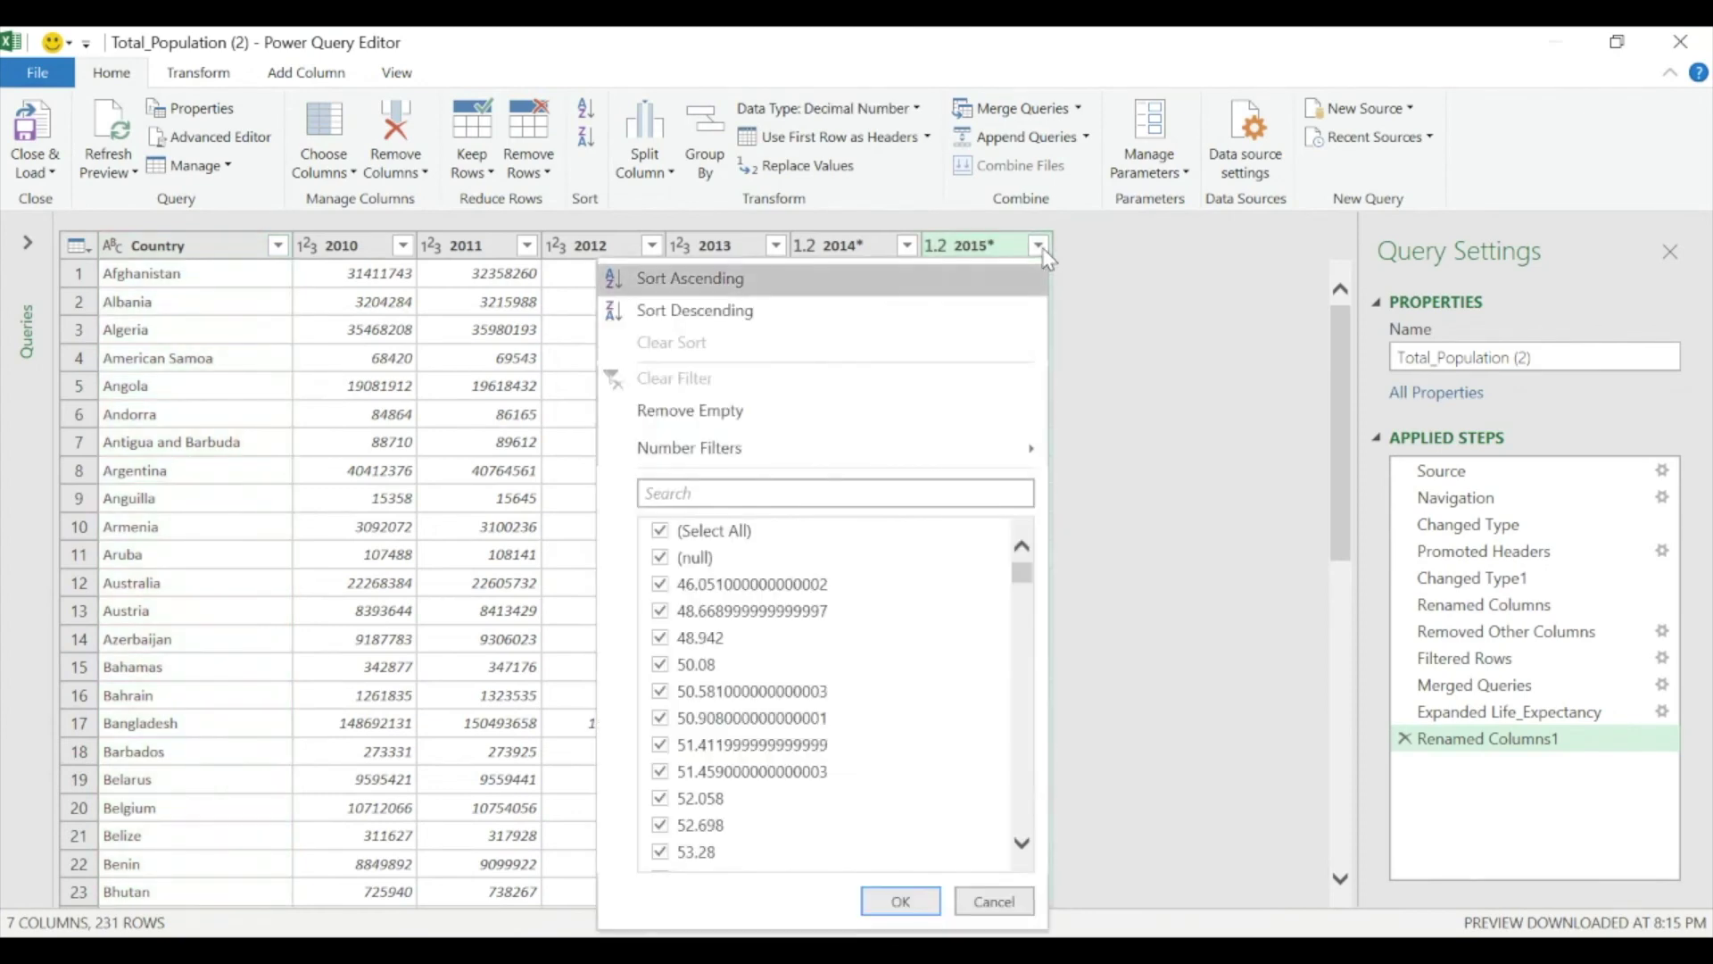
left_click(660, 558)
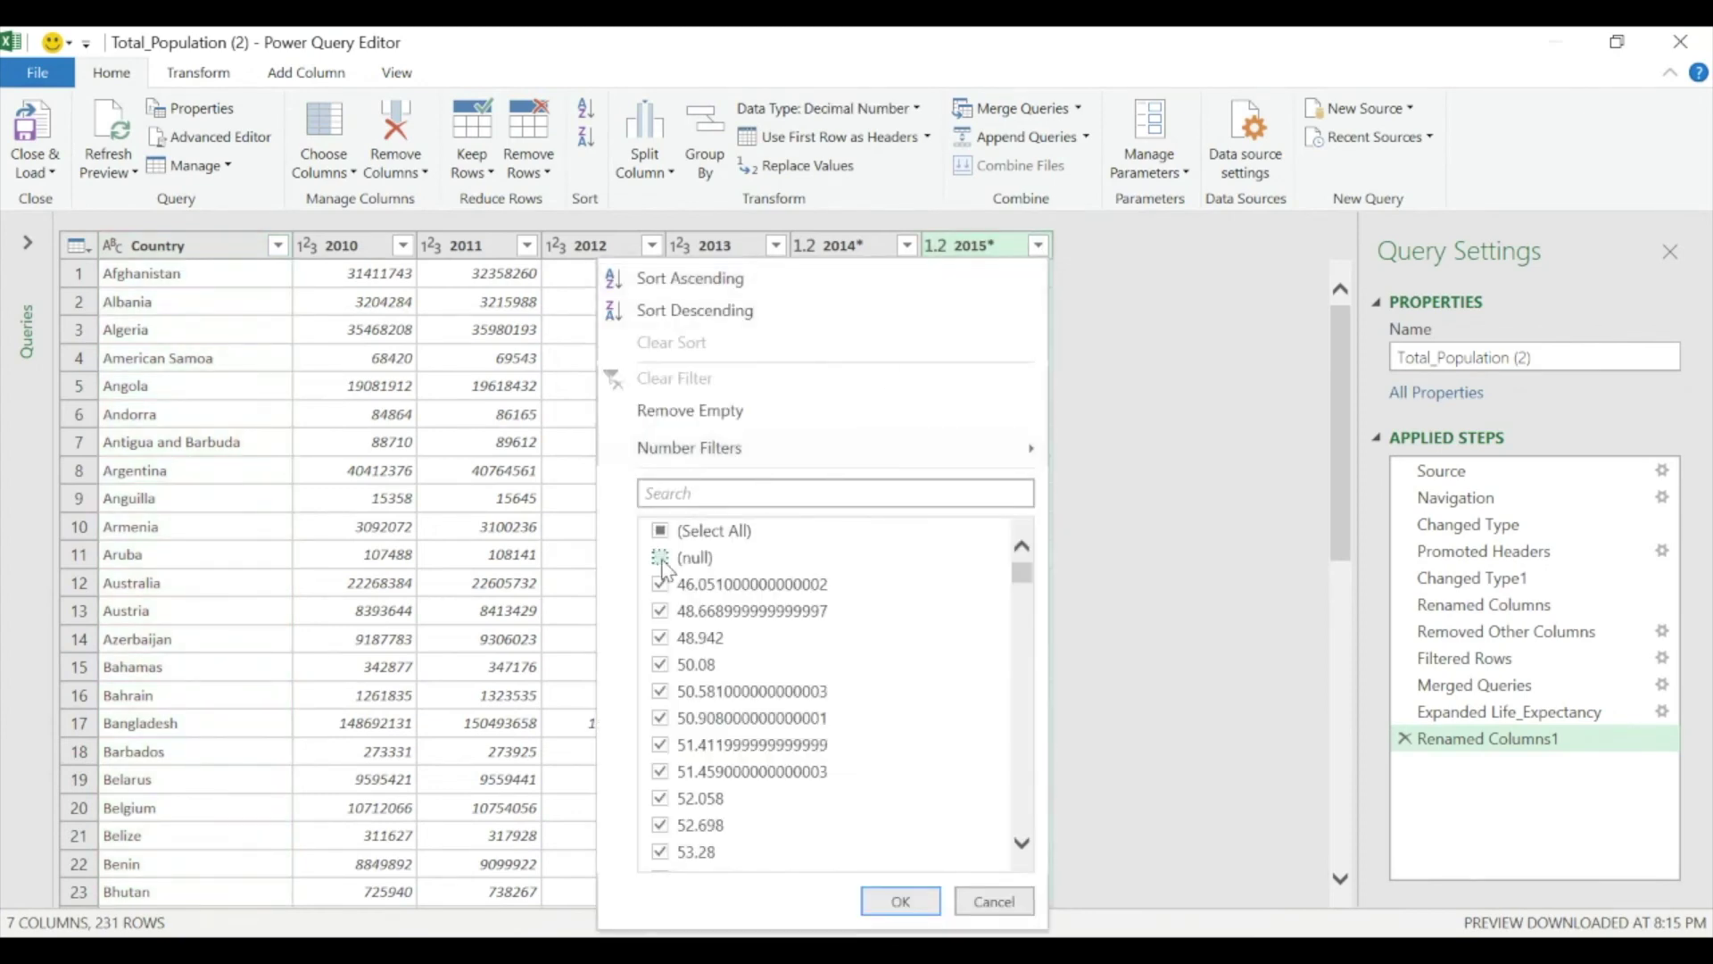
left_click(883, 897)
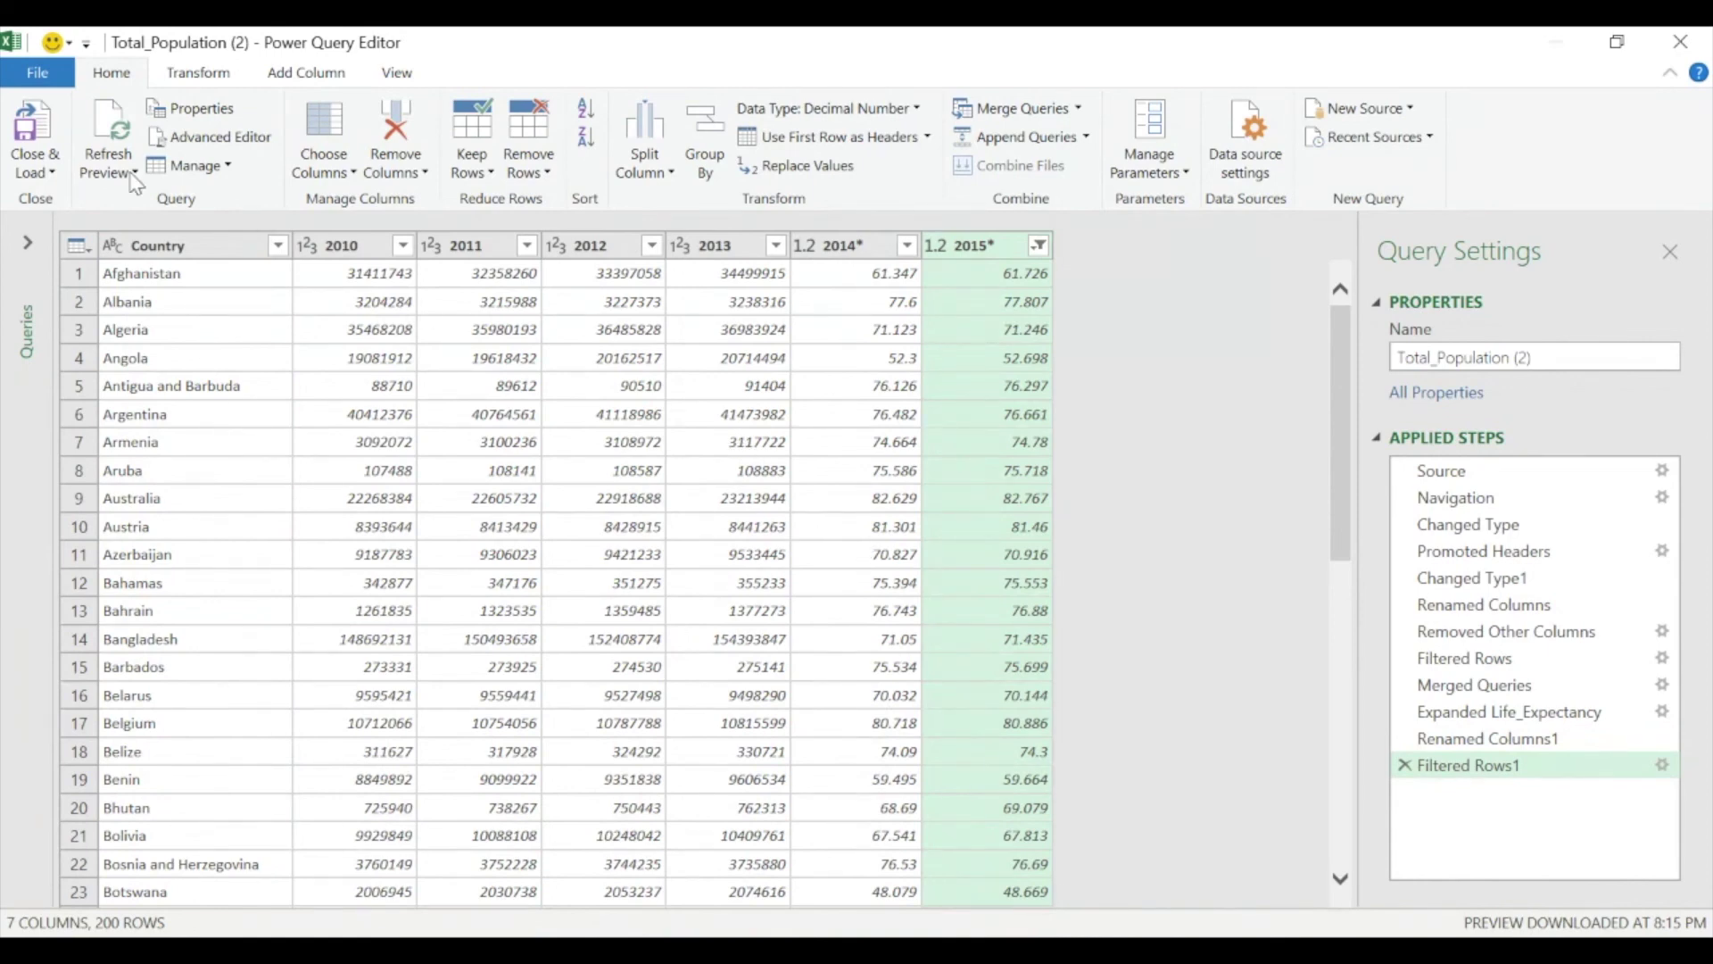
- Close the editor, load the filtered query back to its worksheet table, and review the updated rows
left_click(51, 165)
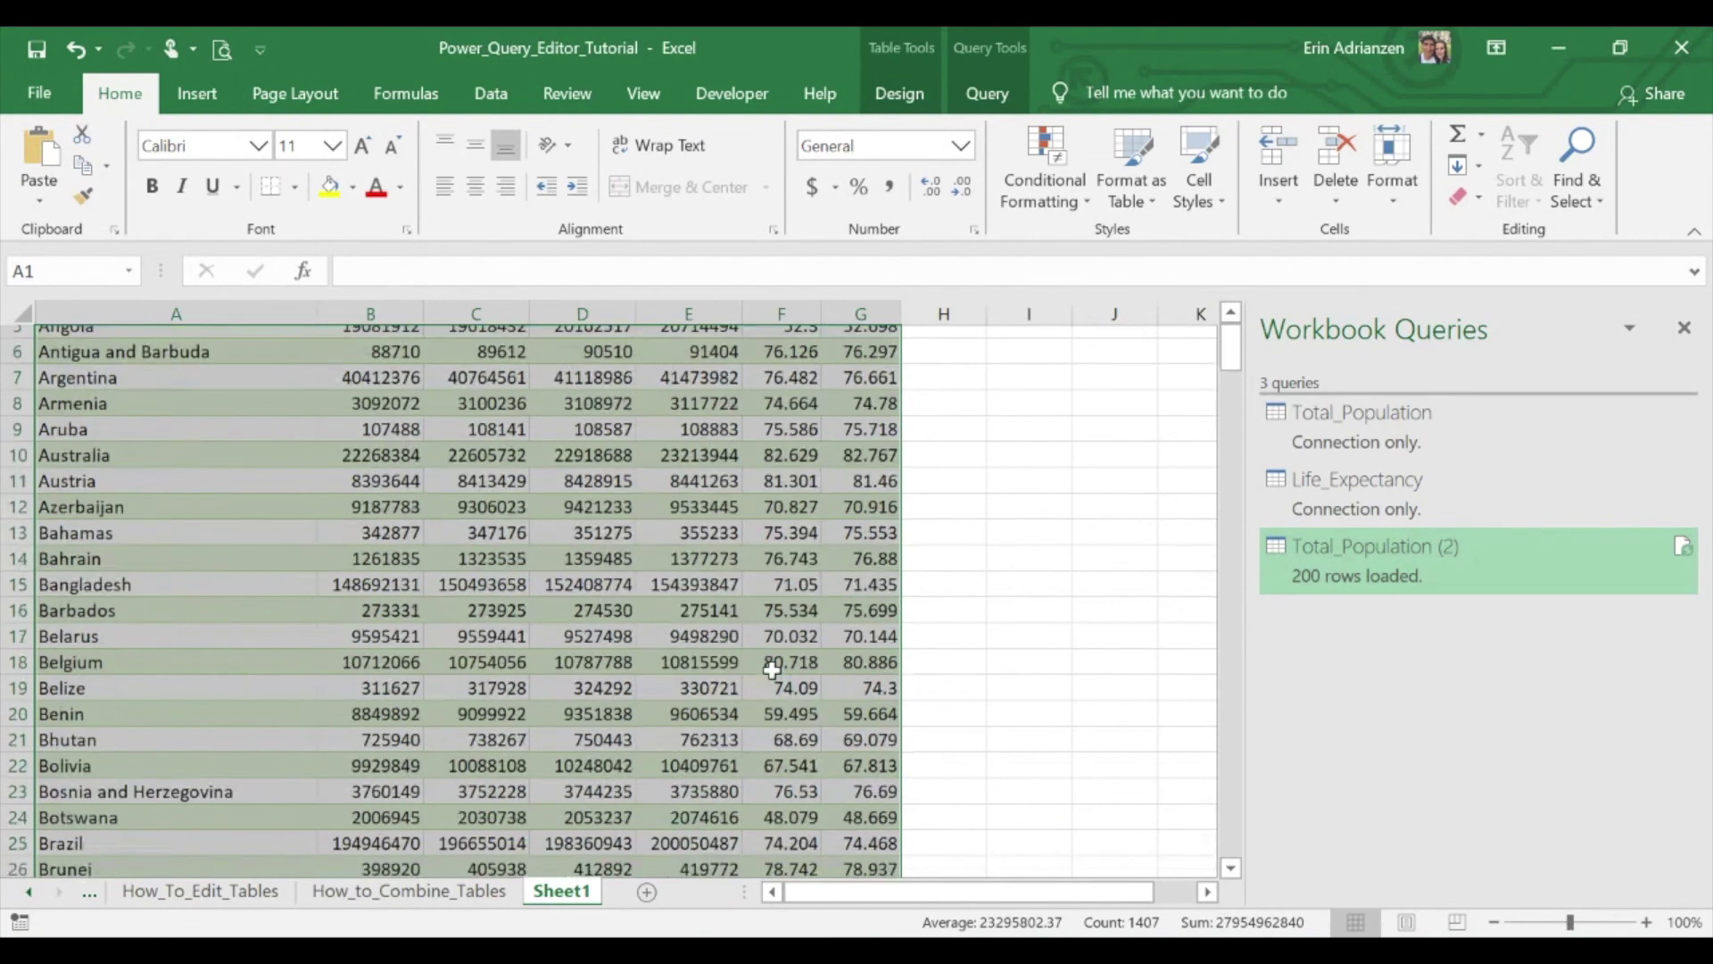
scroll(772, 671, "down", 4)
scroll(772, 671, "up", 4)
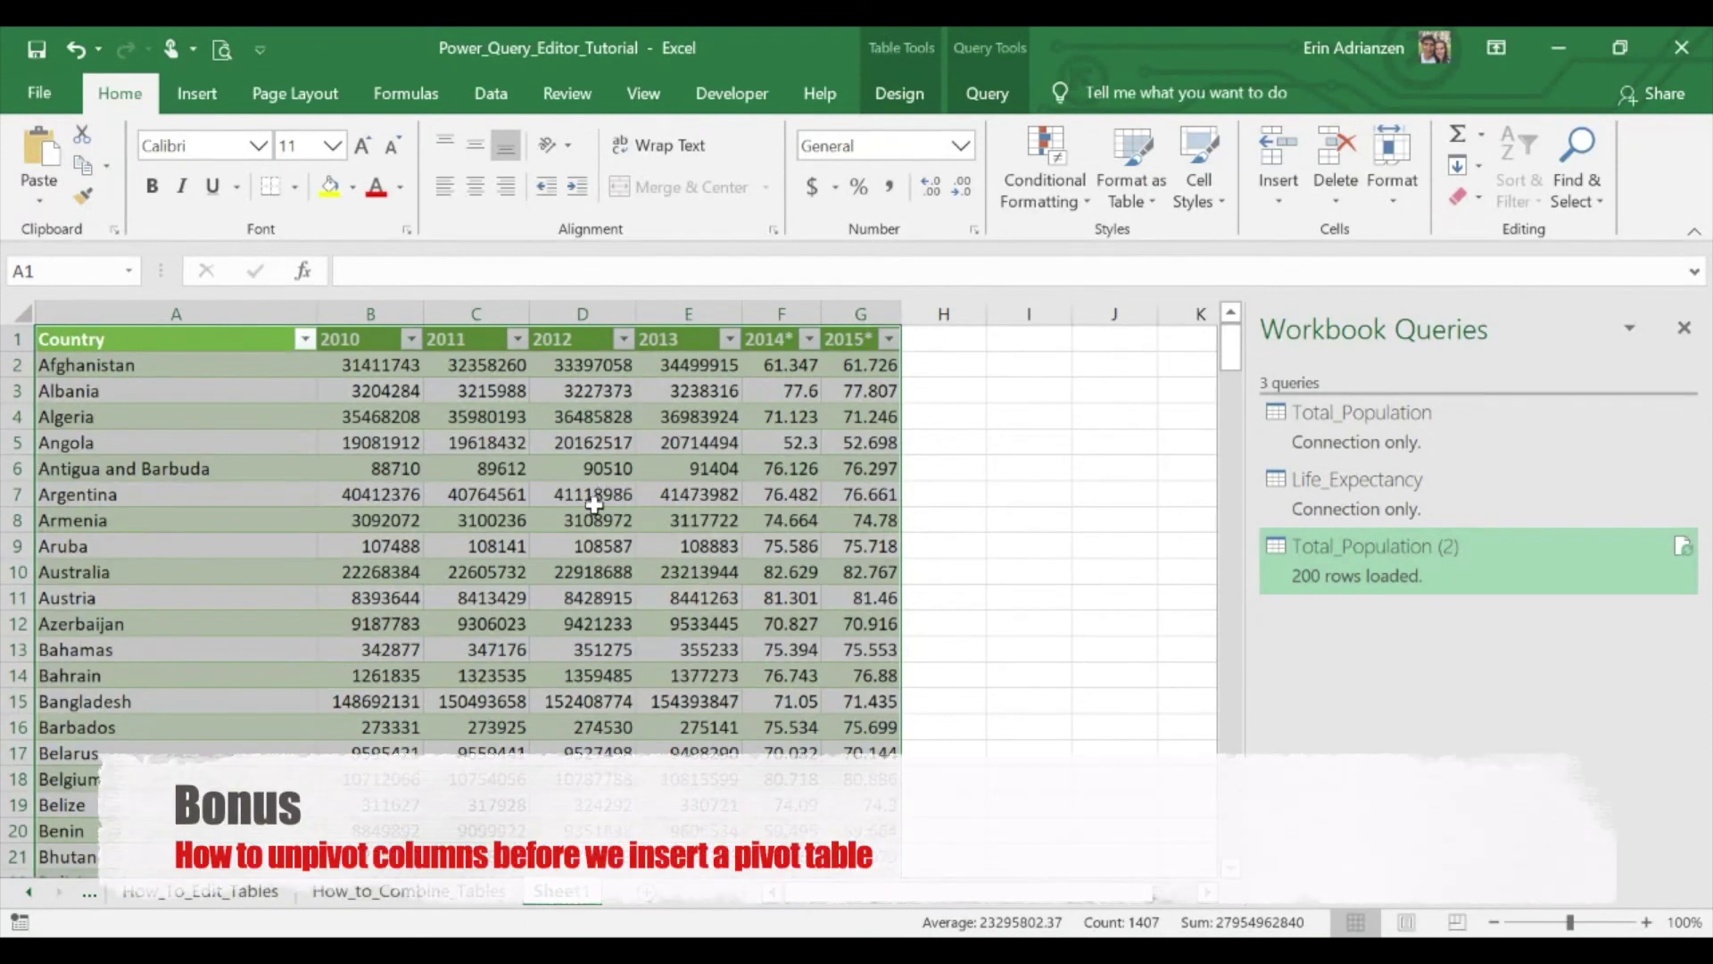
- Review the year columns 2010 to 2015* in the loaded table and reopen the Total_Population (2) query for editing
left_click(593, 503)
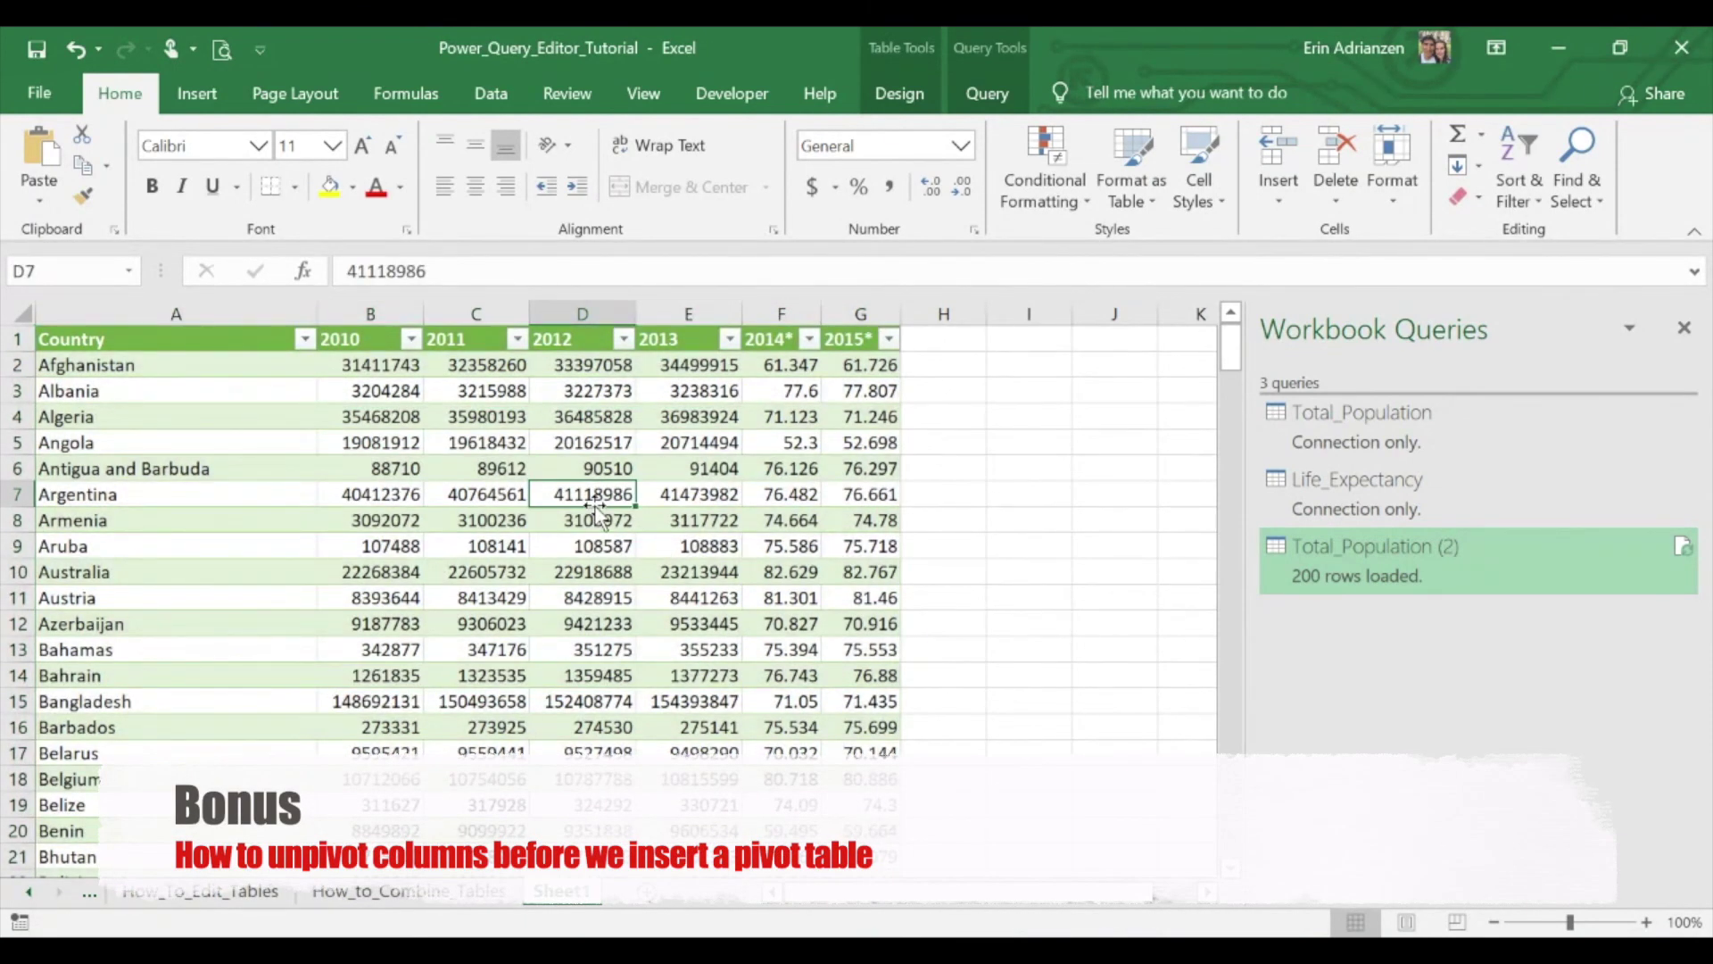
left_click_drag(357, 339, 883, 344)
left_click(607, 470)
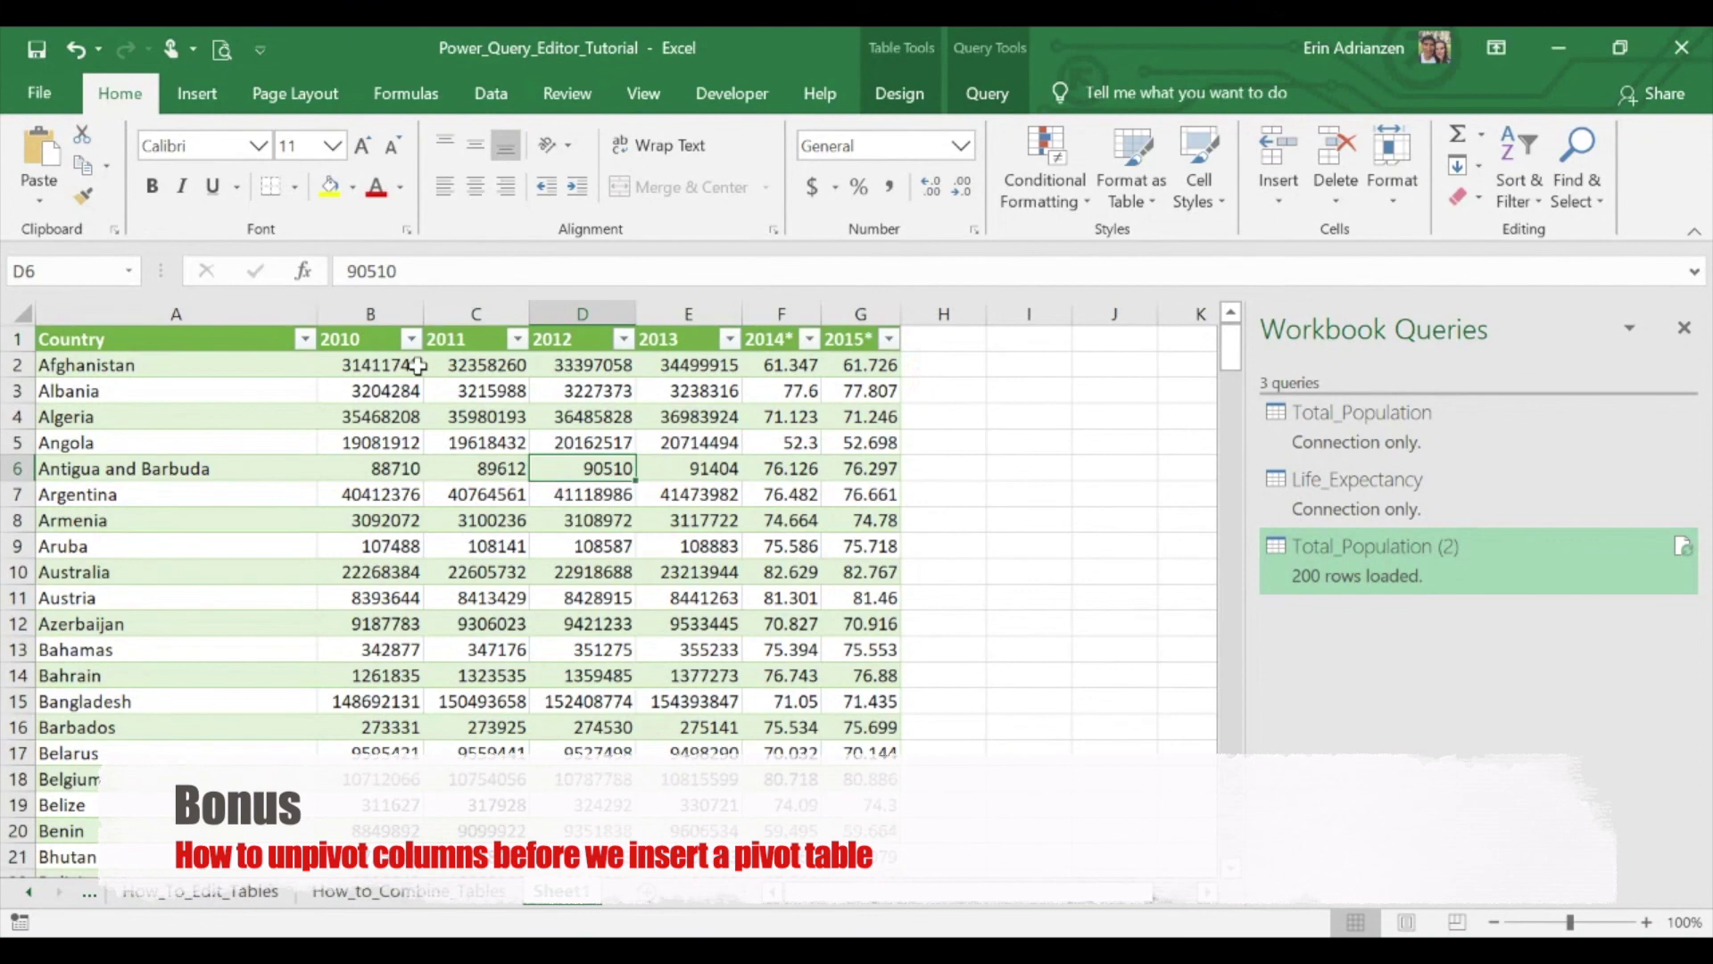
left_click_drag(362, 343, 859, 355)
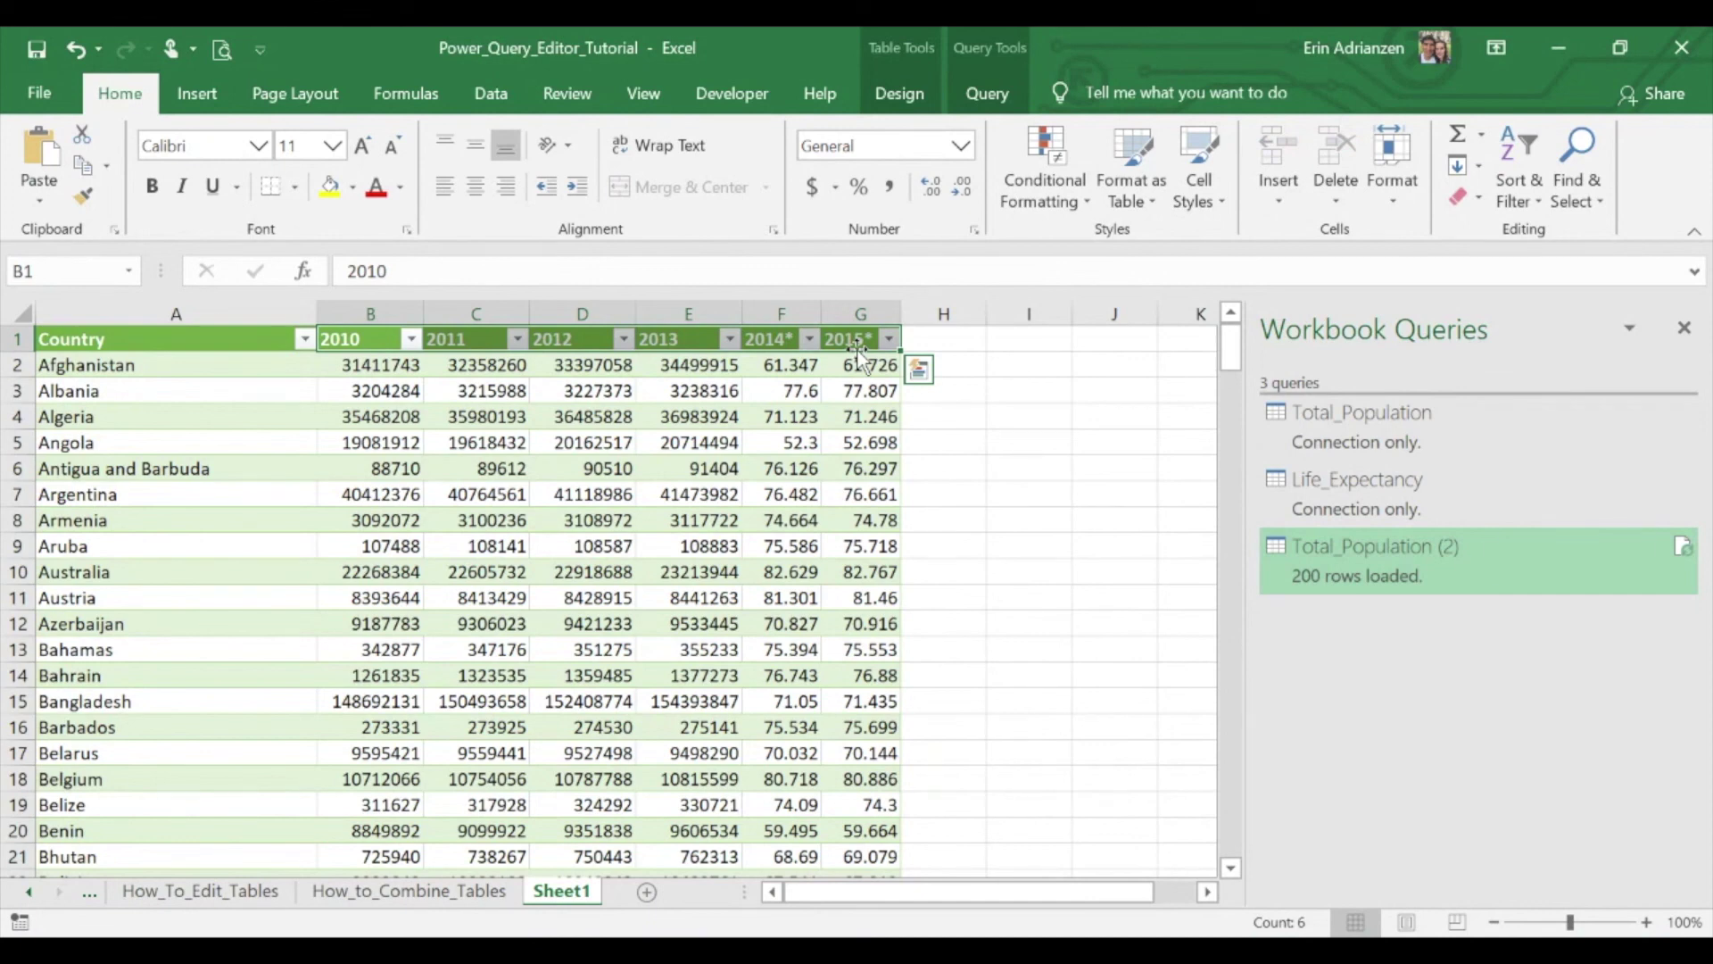
left_click(689, 469)
left_click(610, 465)
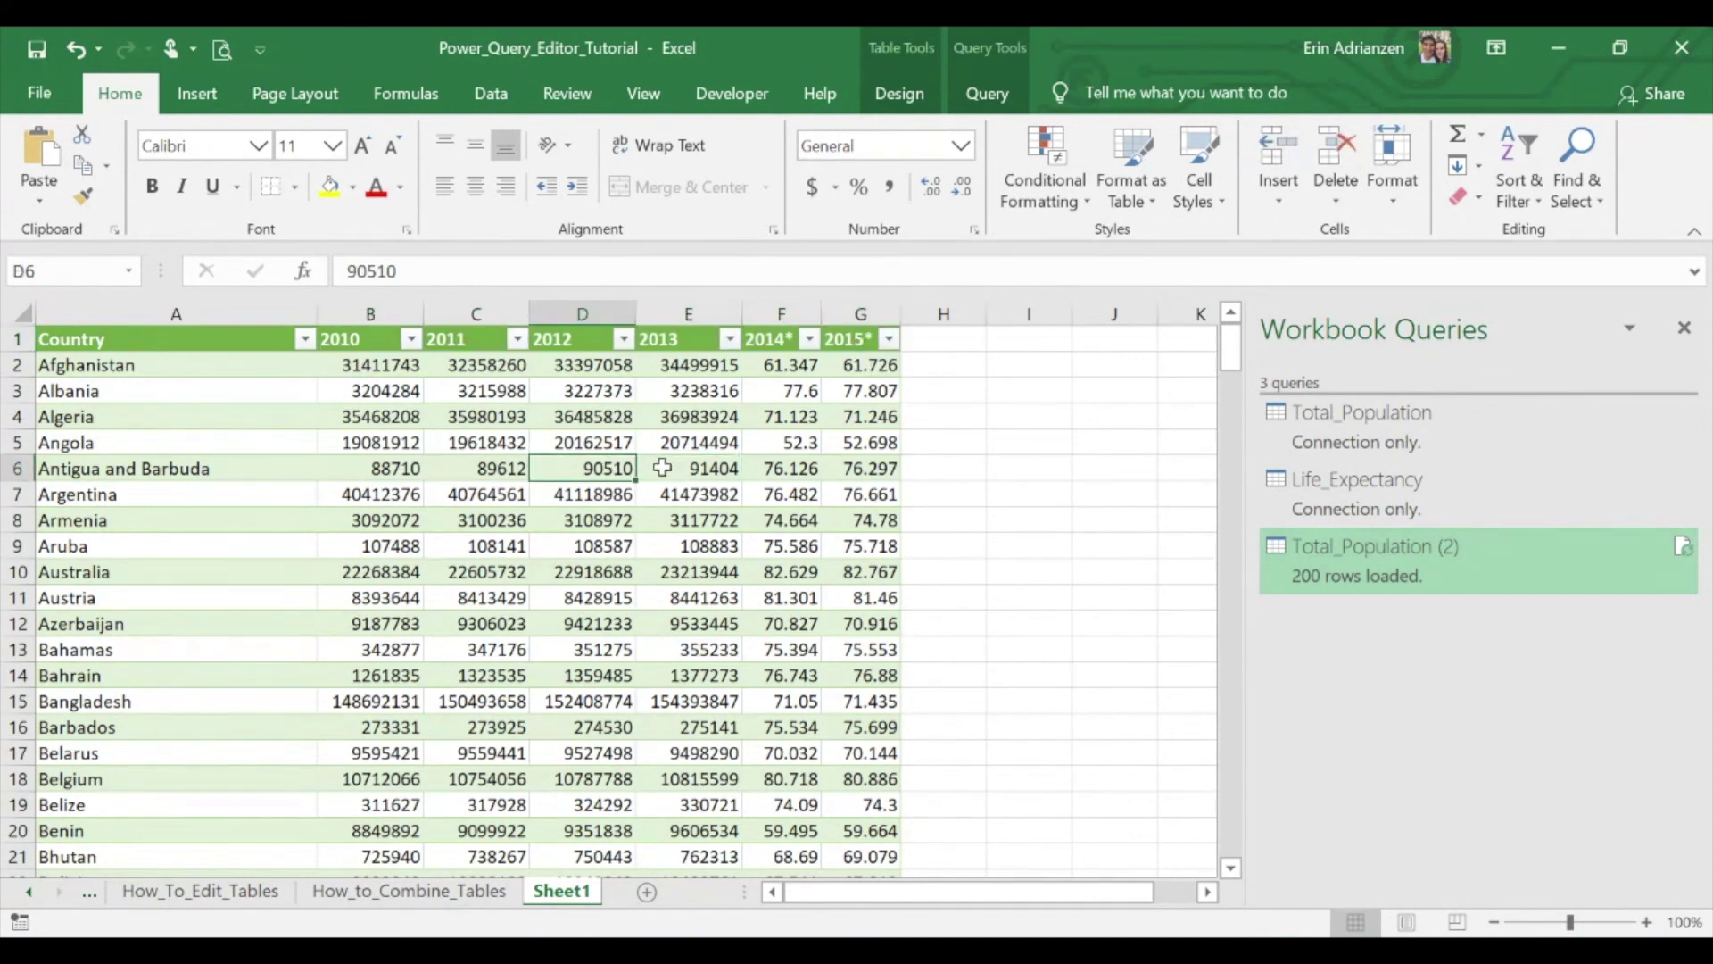
double_click(1369, 566)
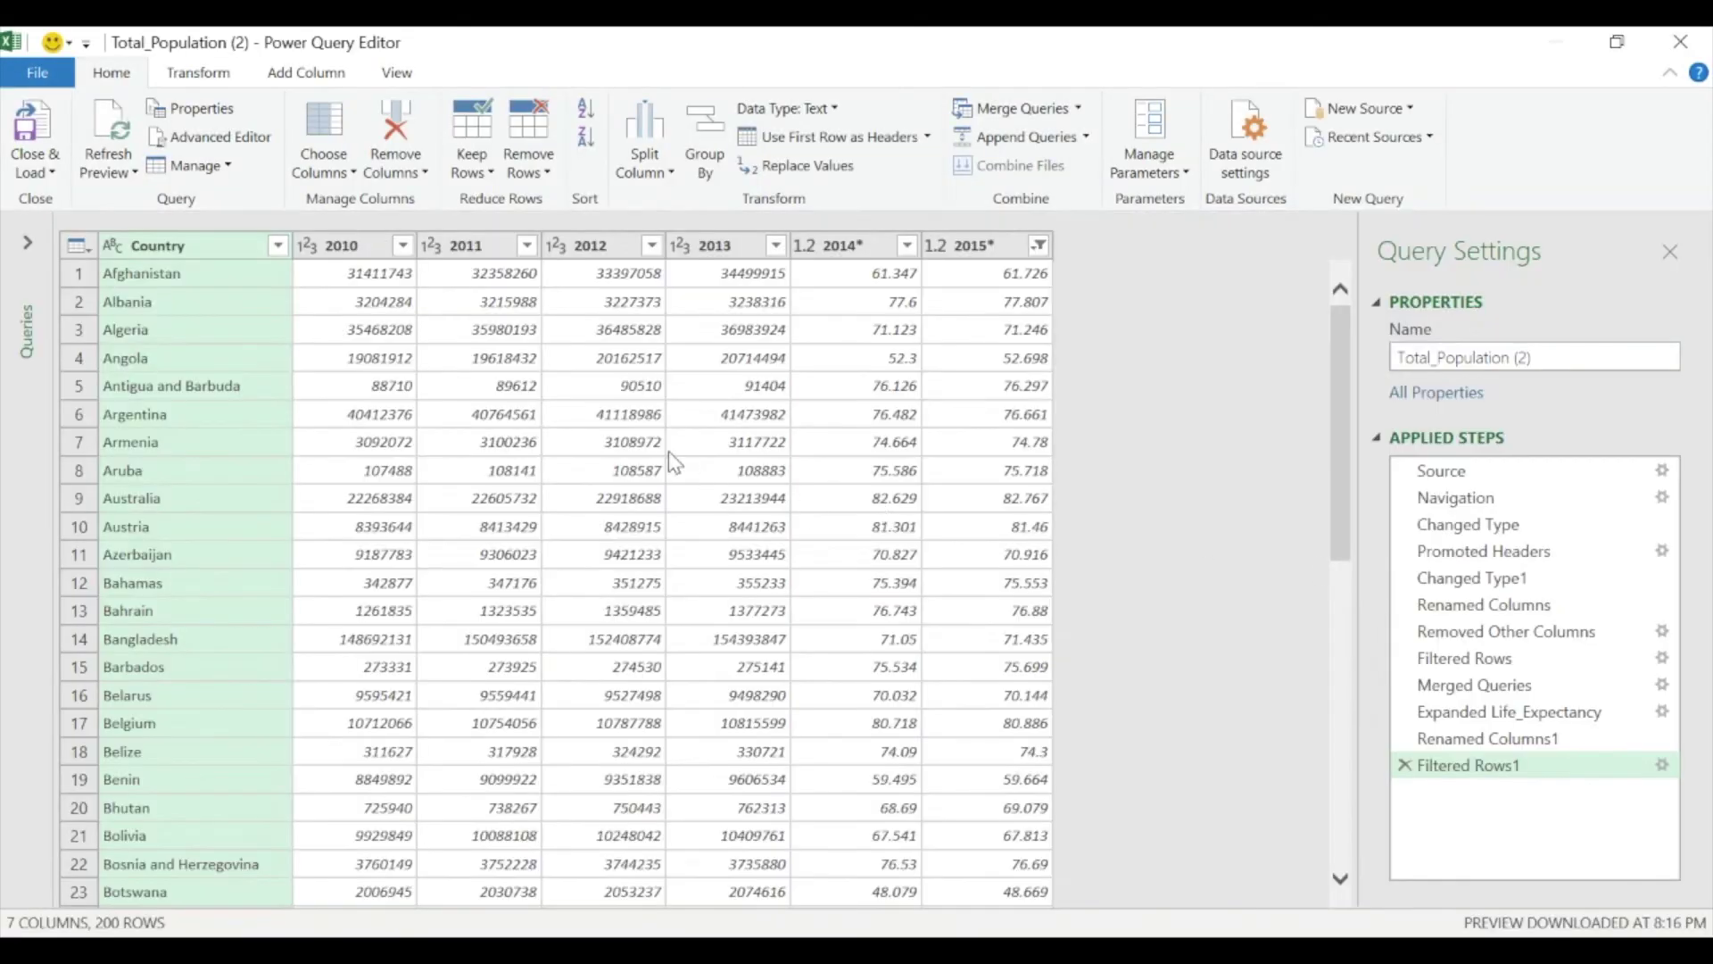
- Unpivot the year columns 2010 through 2015* of the merged query, keeping Country as the row identifier
left_click(669, 450)
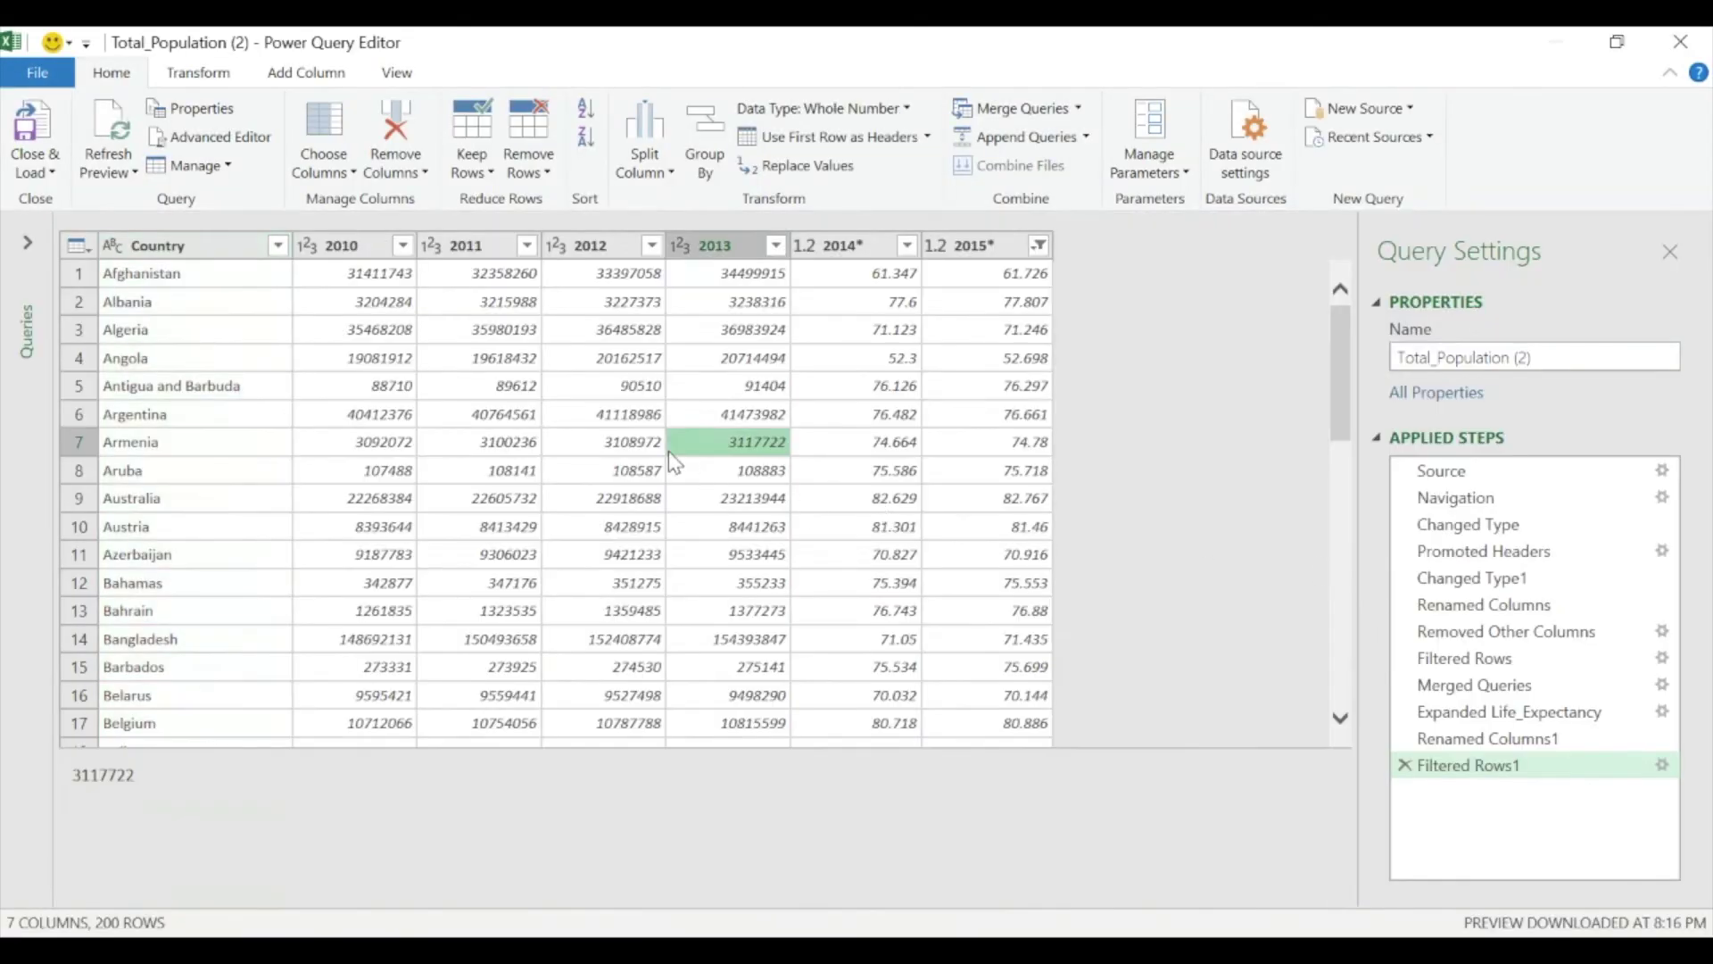
left_click(357, 244)
left_click(489, 248, "shift")
left_click(972, 245, "shift")
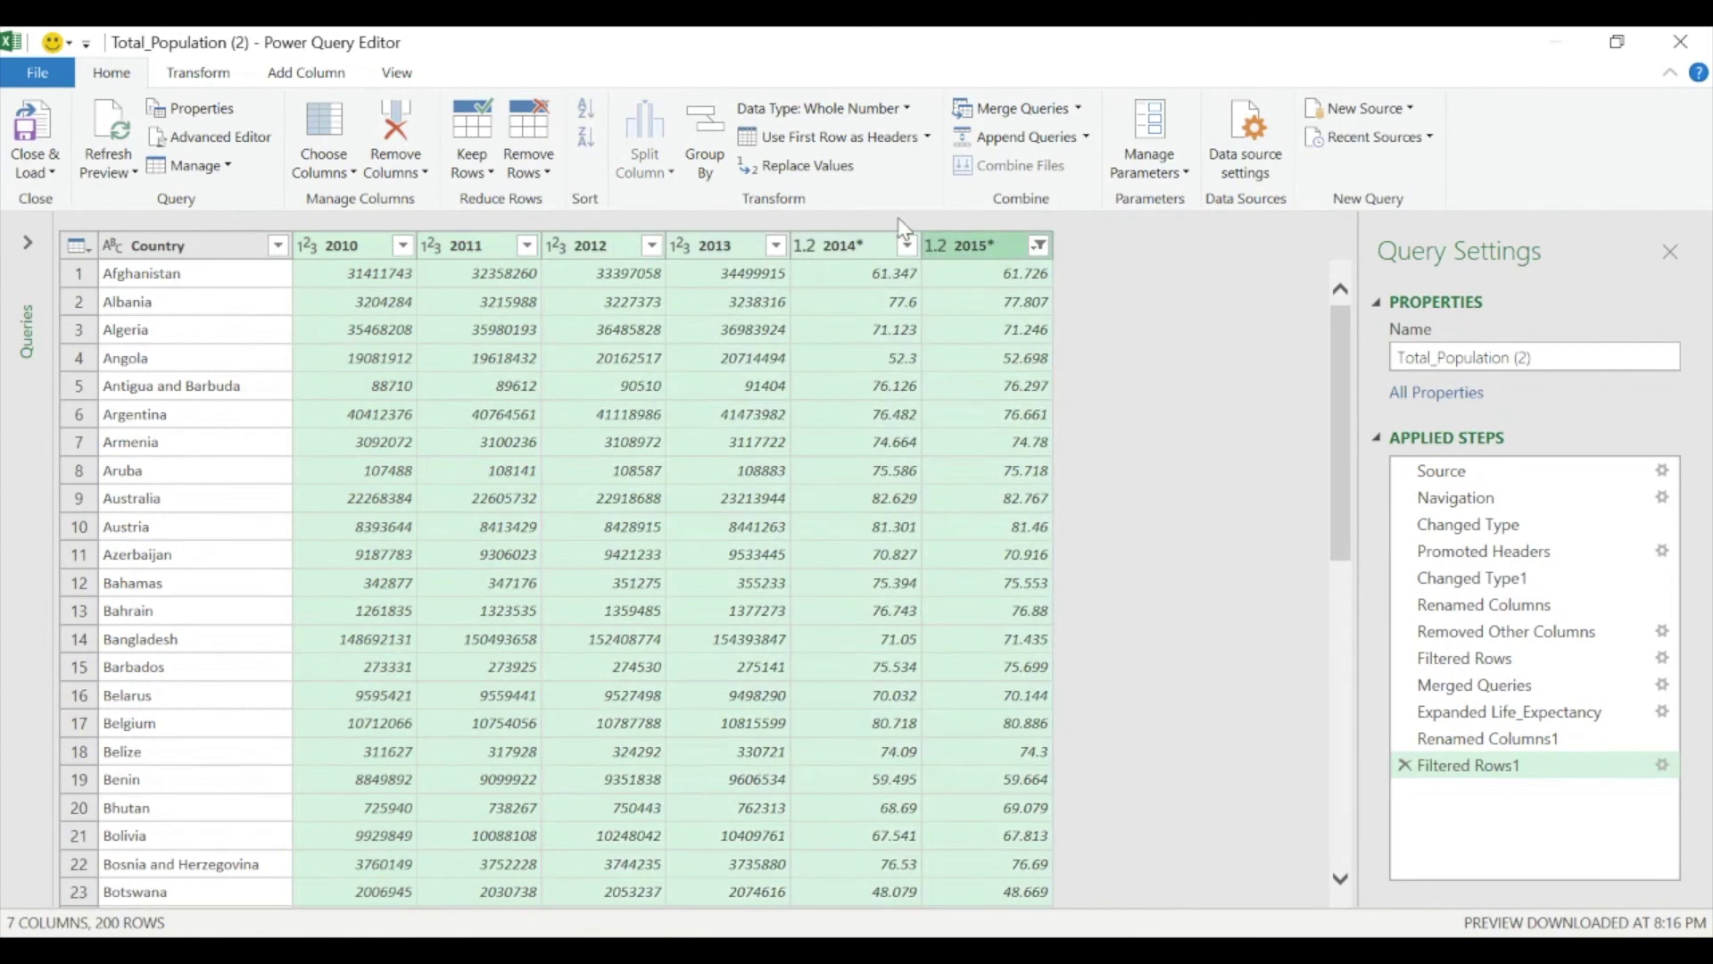
left_click(198, 72)
left_click(750, 109)
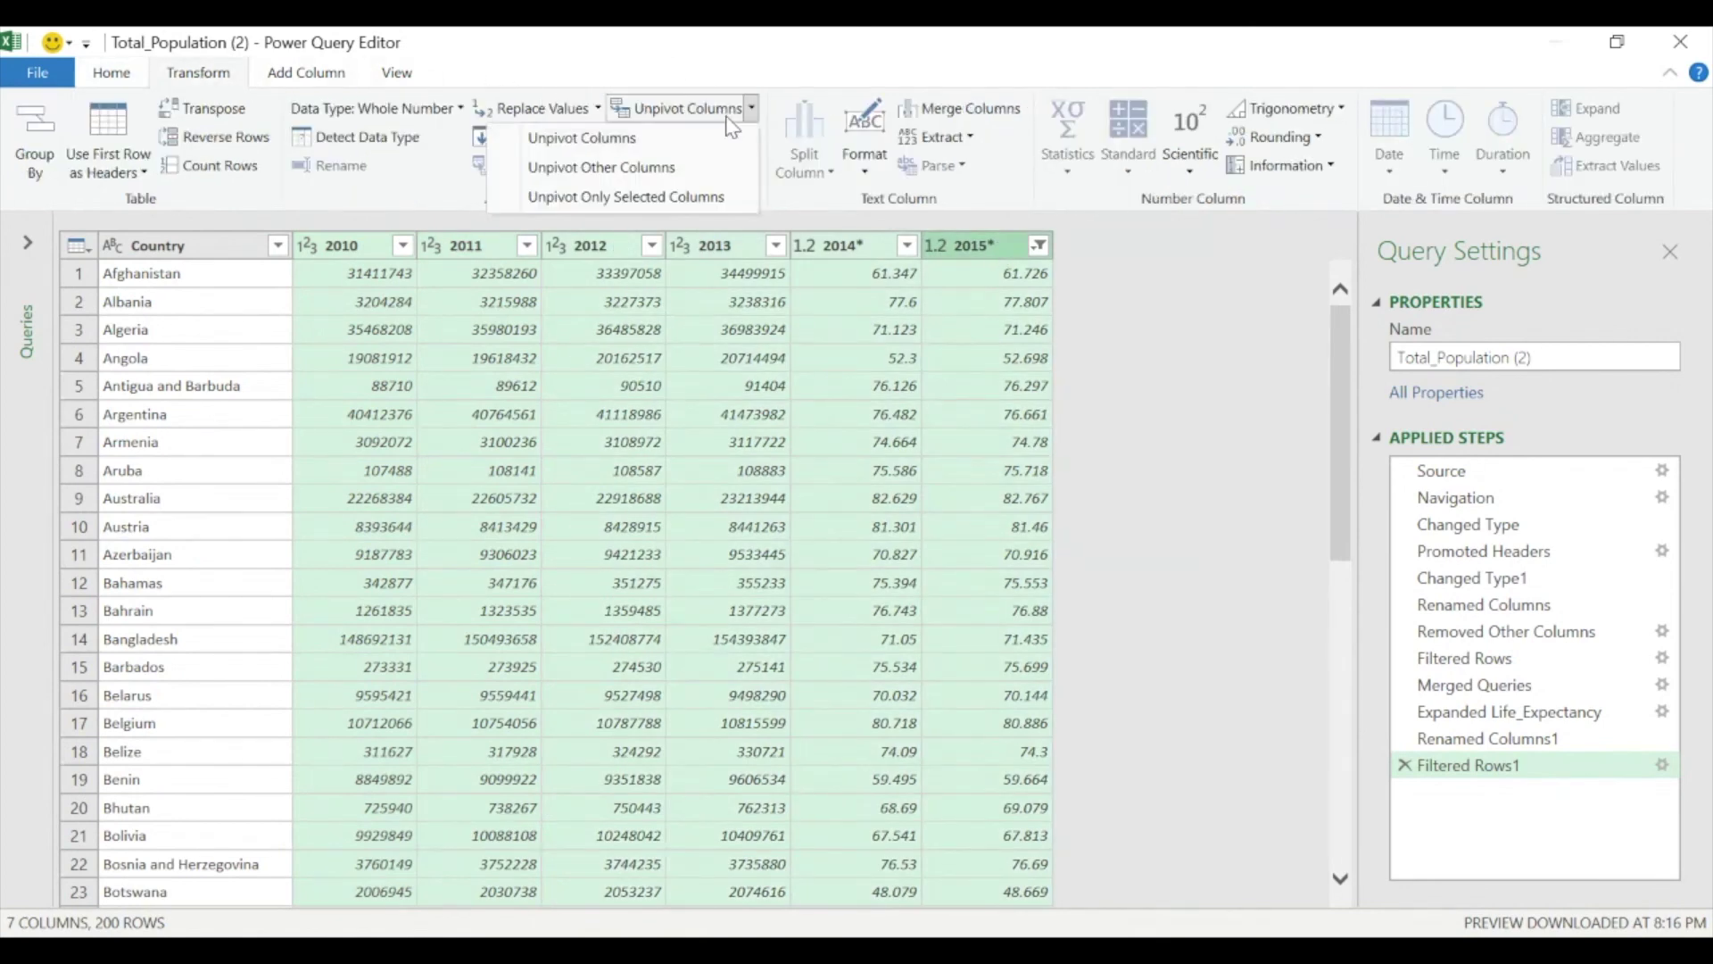
left_click(665, 140)
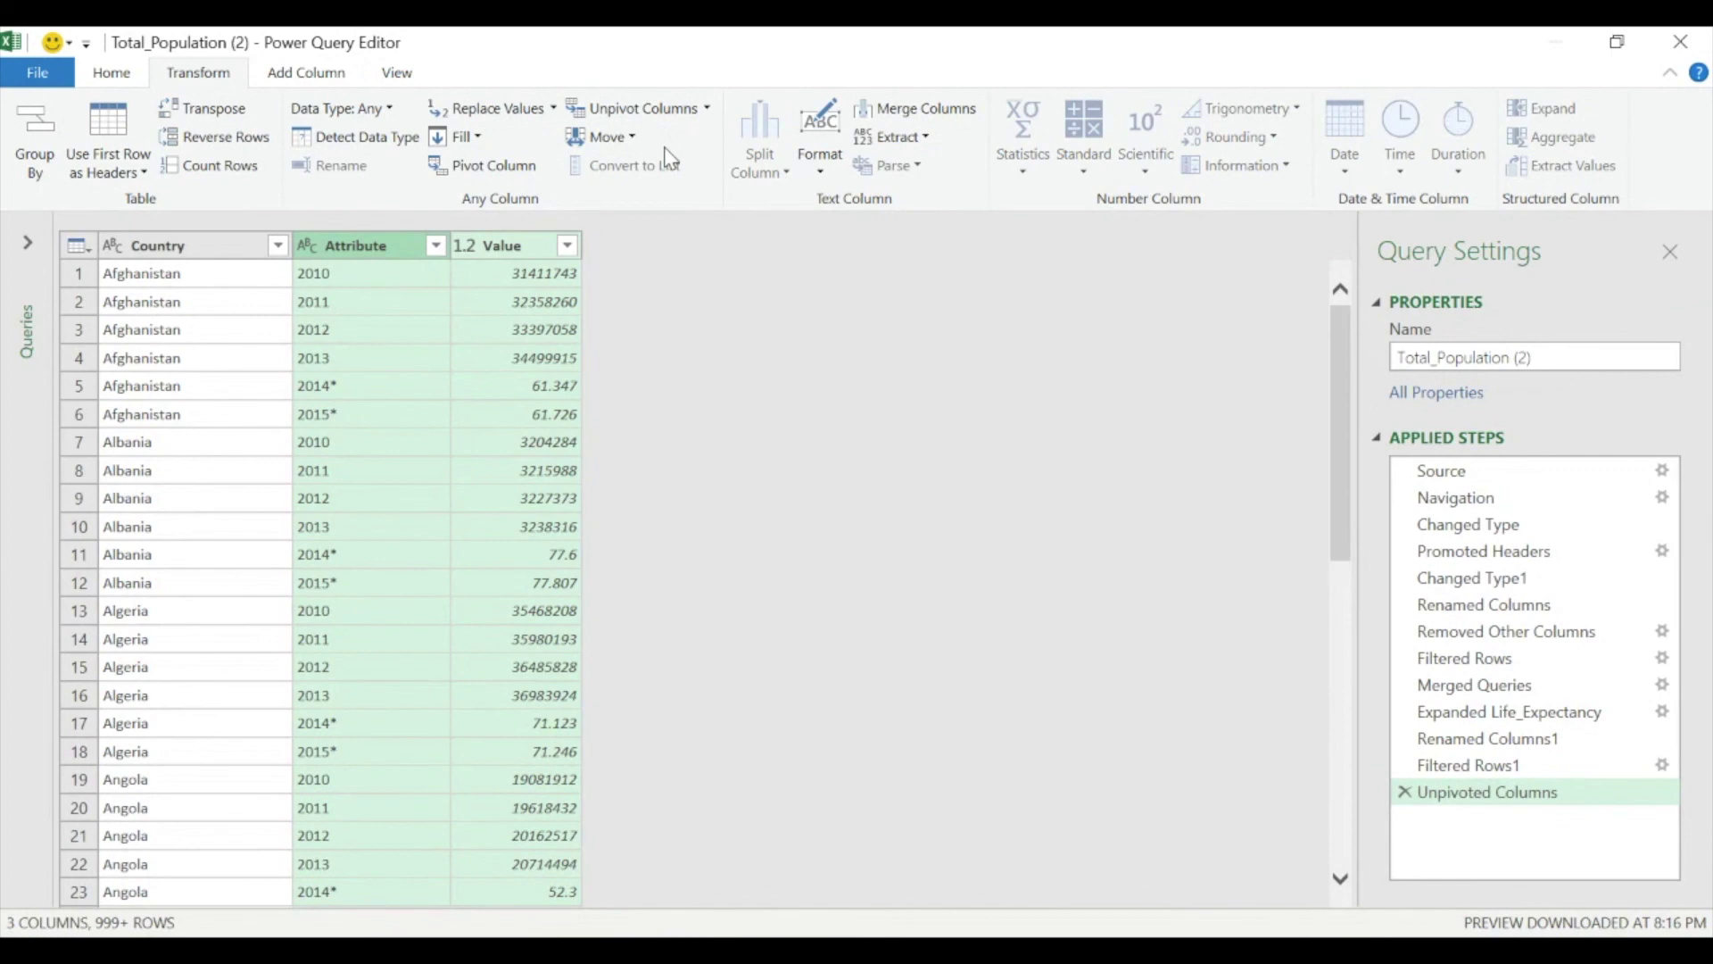
- Close the query editor and load the unpivoted query back to its worksheet table
left_click(114, 72)
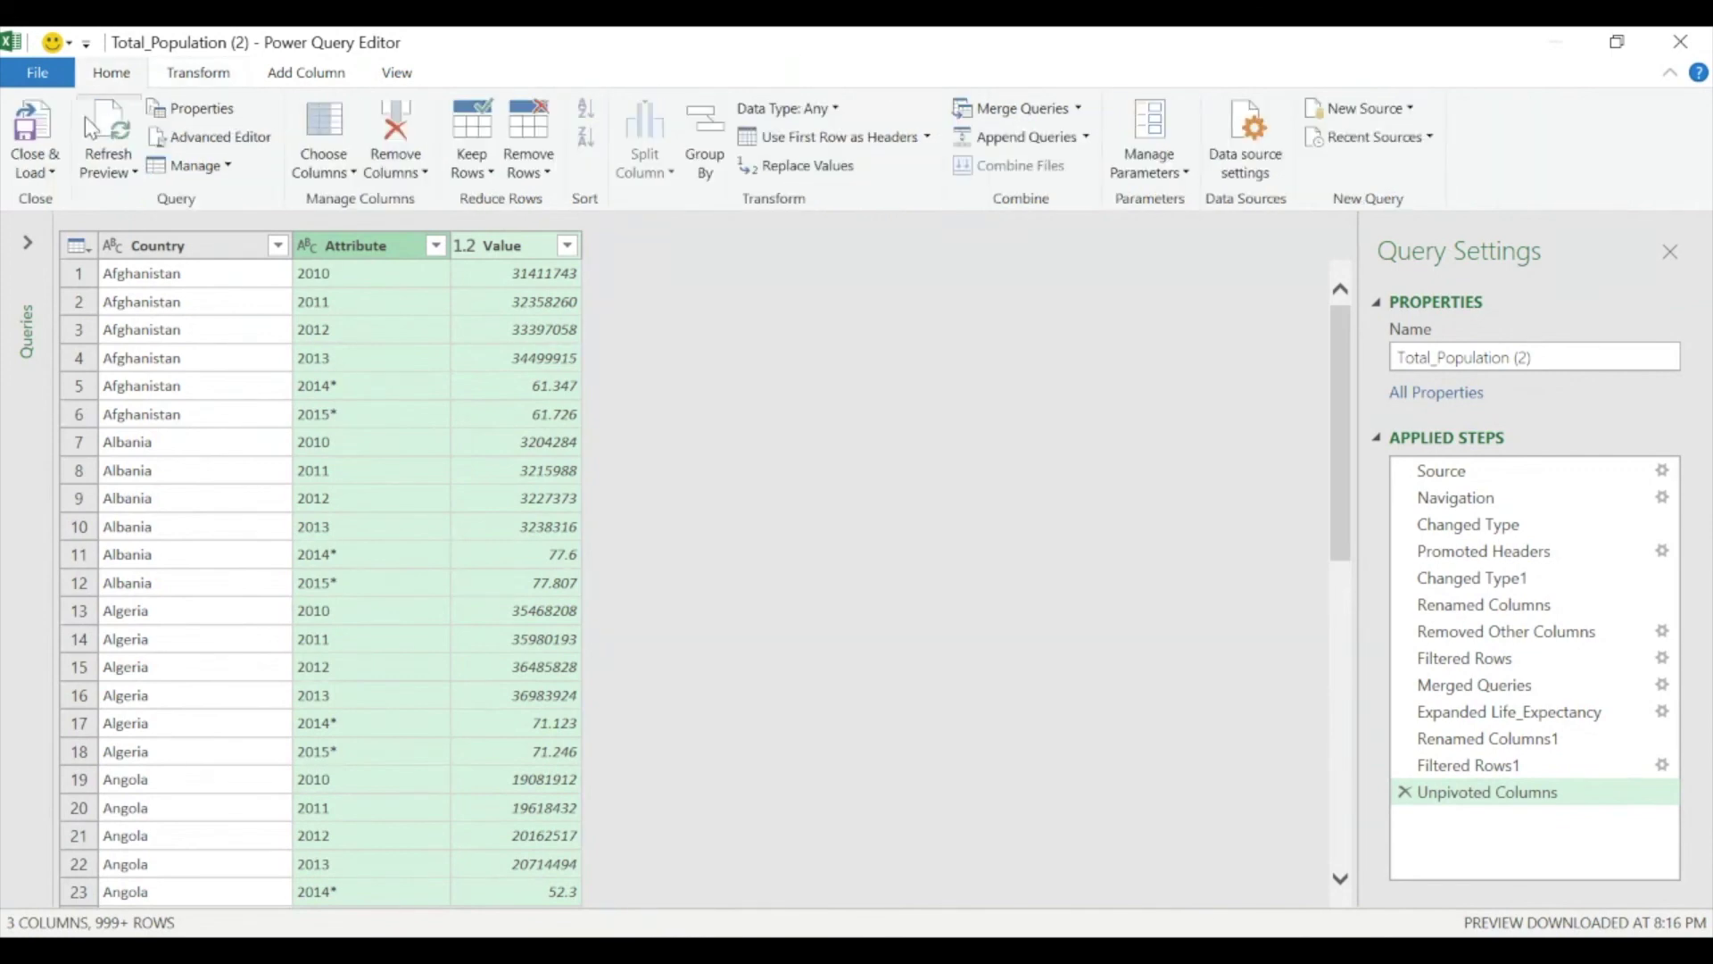
left_click(45, 170)
left_click(49, 194)
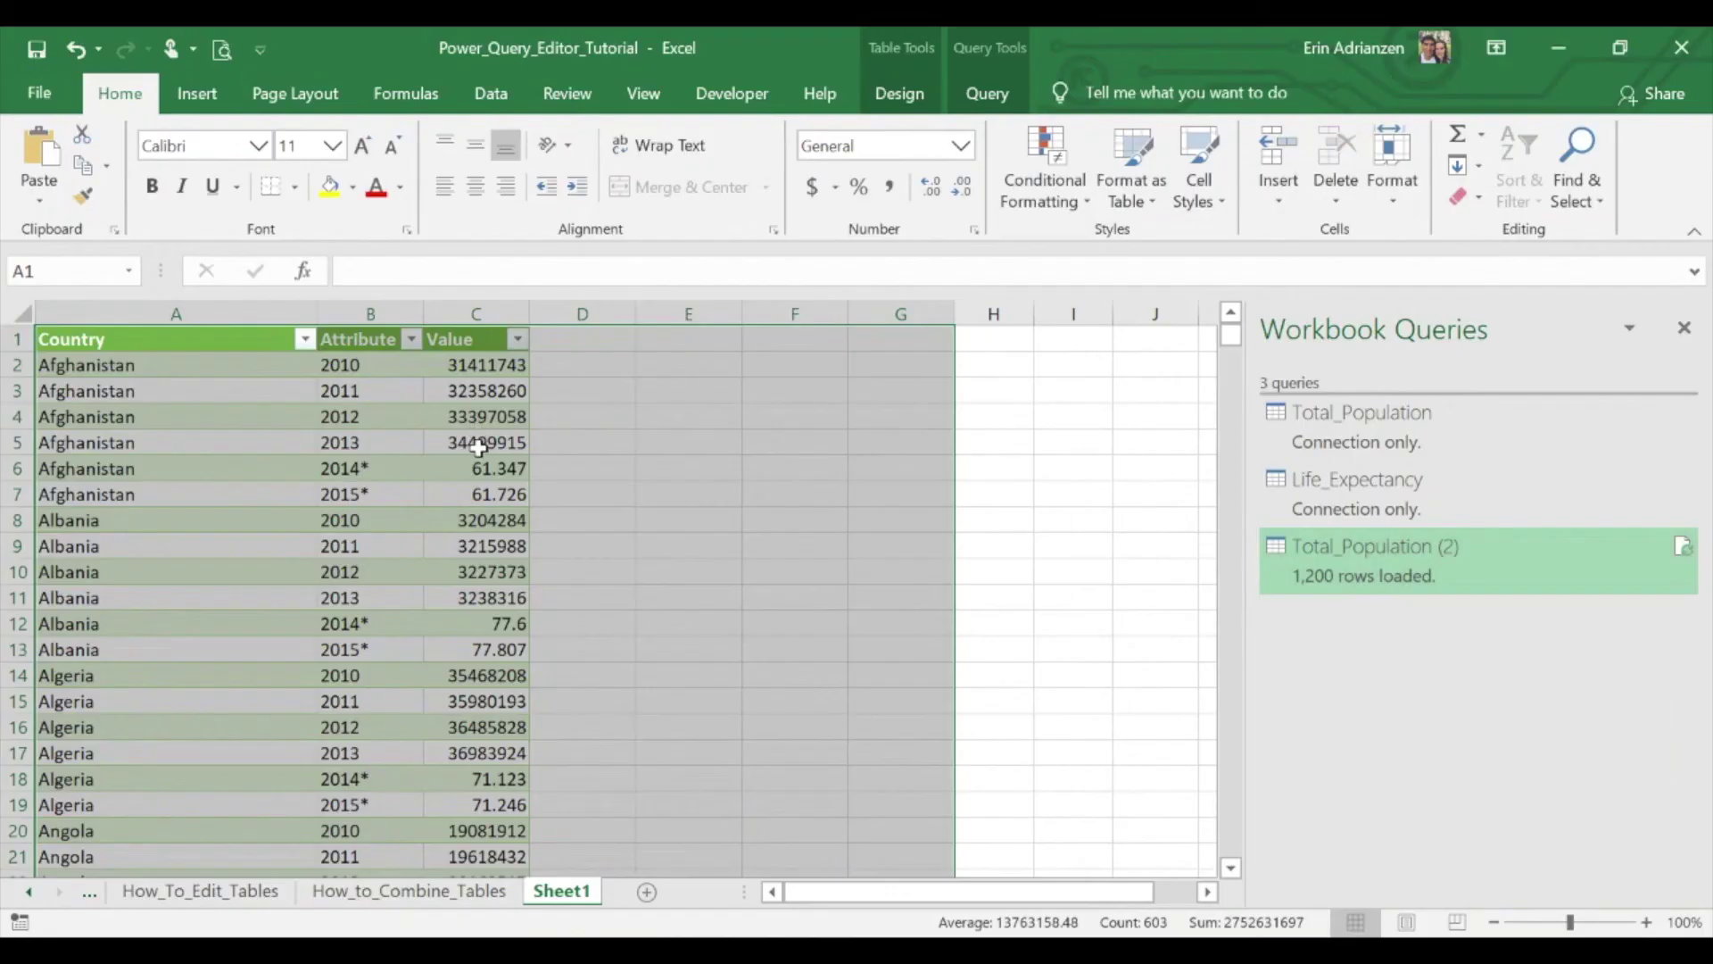
- Insert a PivotTable based on the unpivoted Country, Attribute and Value table on Sheet1
left_click(479, 446)
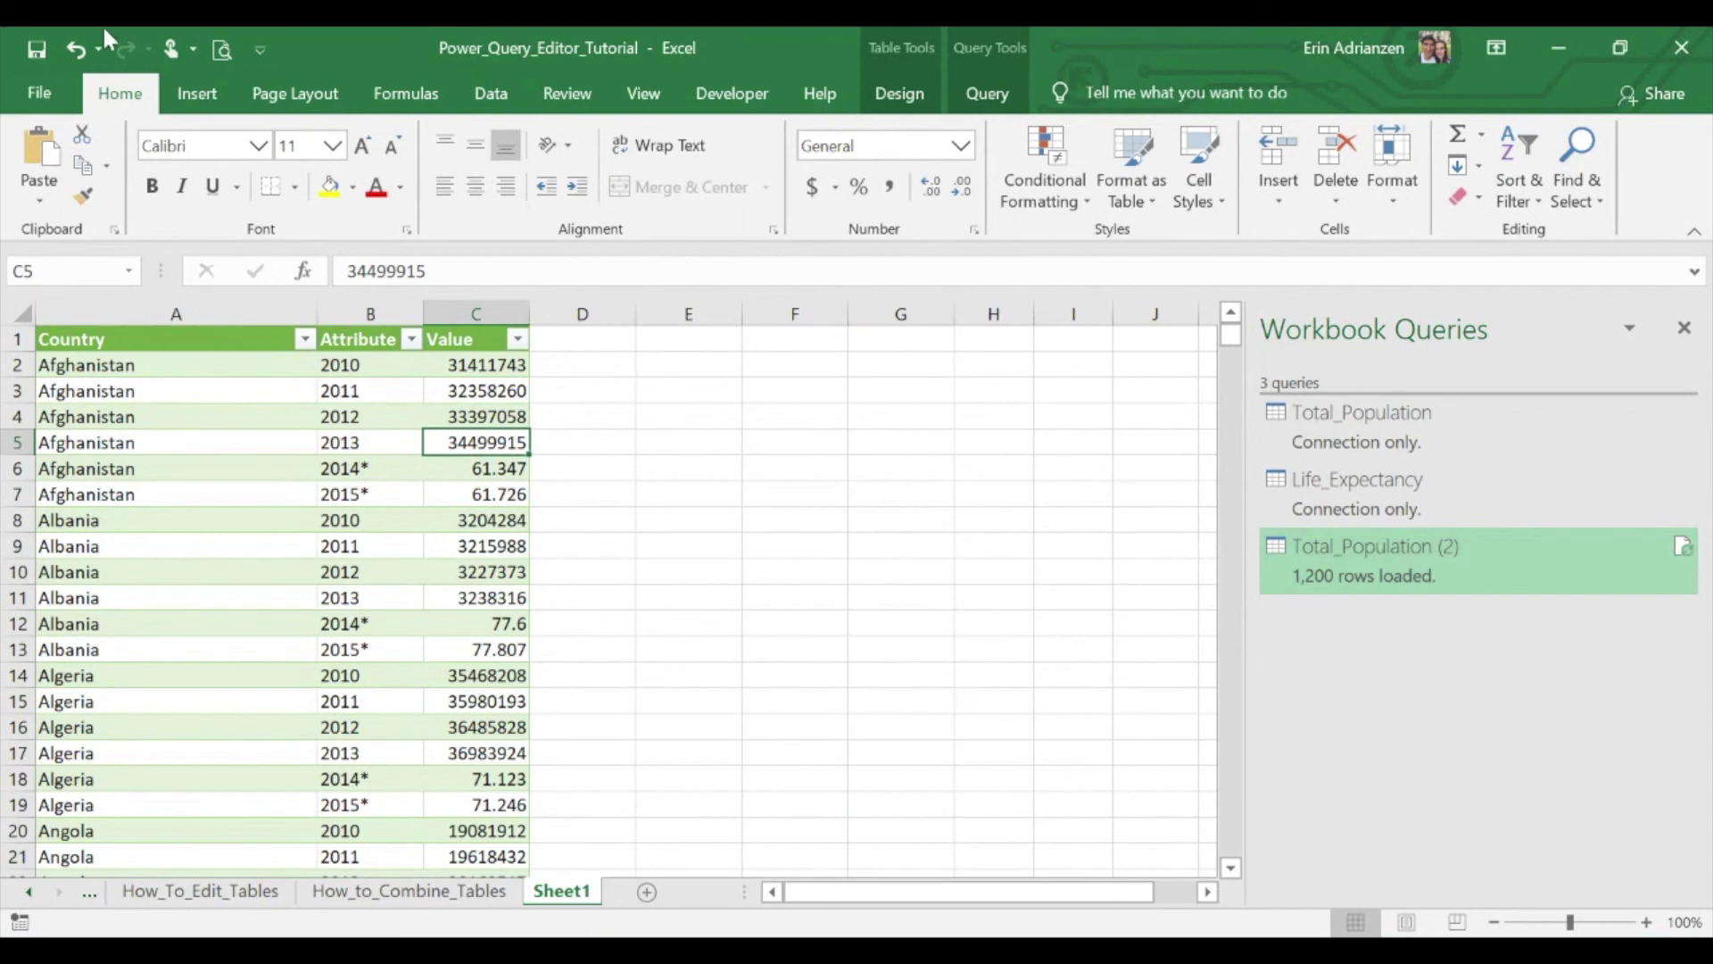
left_click(192, 96)
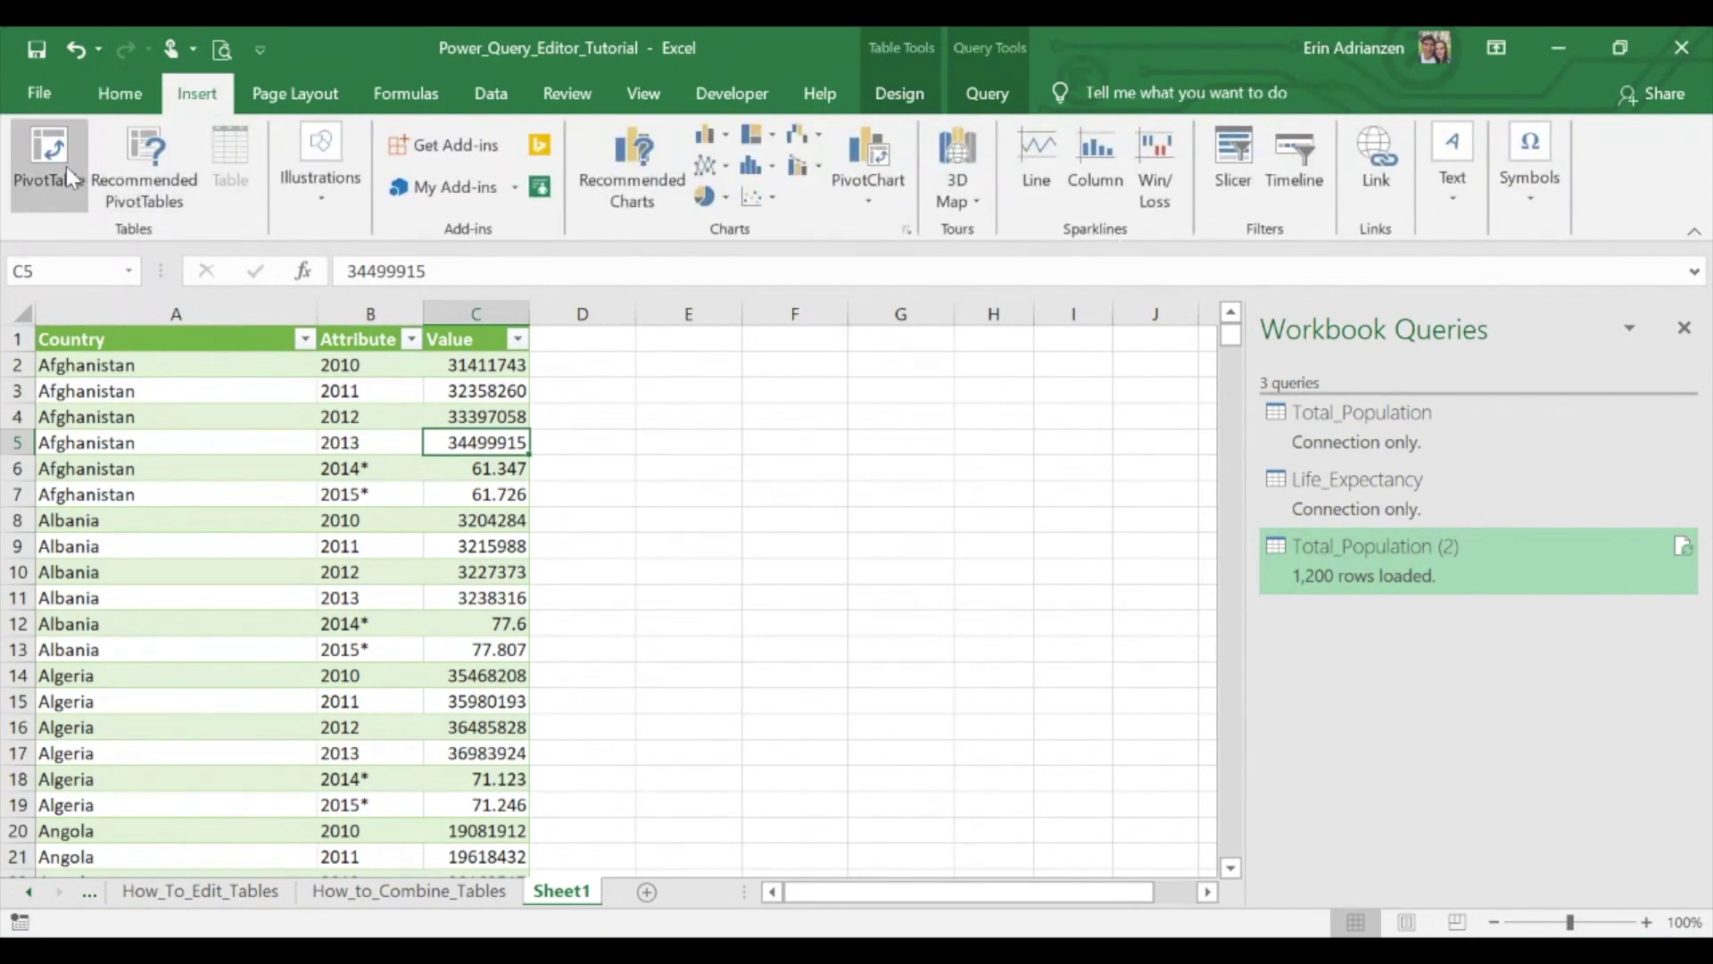